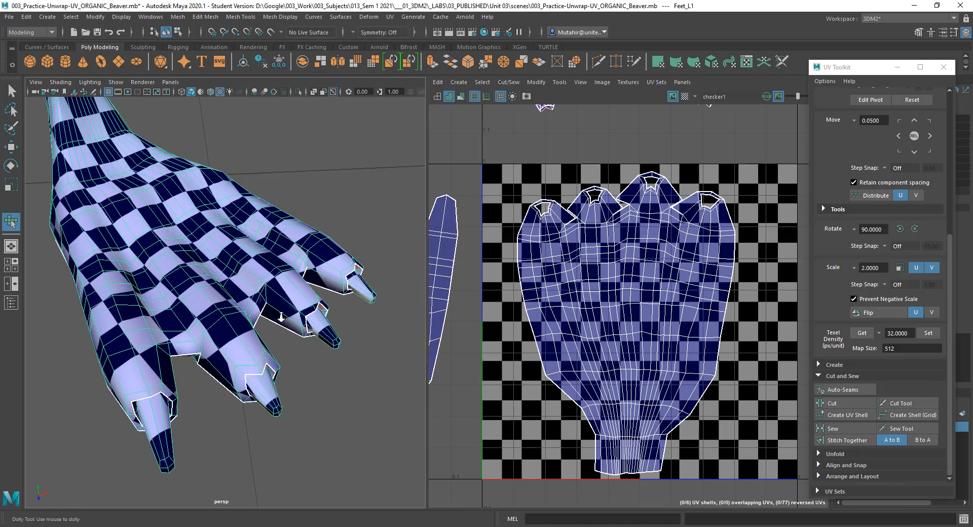
- Select two adjacent faces on top of one of the foot's toes to locate them in the UV layout
{"action": "scroll", "coordinate": [284, 330], "scroll_direction": "up", "scroll_amount": 5}
{"action": "right_click_drag", "start_coordinate": [284, 342], "coordinate": [257, 388]}
{"action": "left_click", "coordinate": [259, 391]}
{"action": "left_click", "coordinate": [275, 379], "text": "shift"}
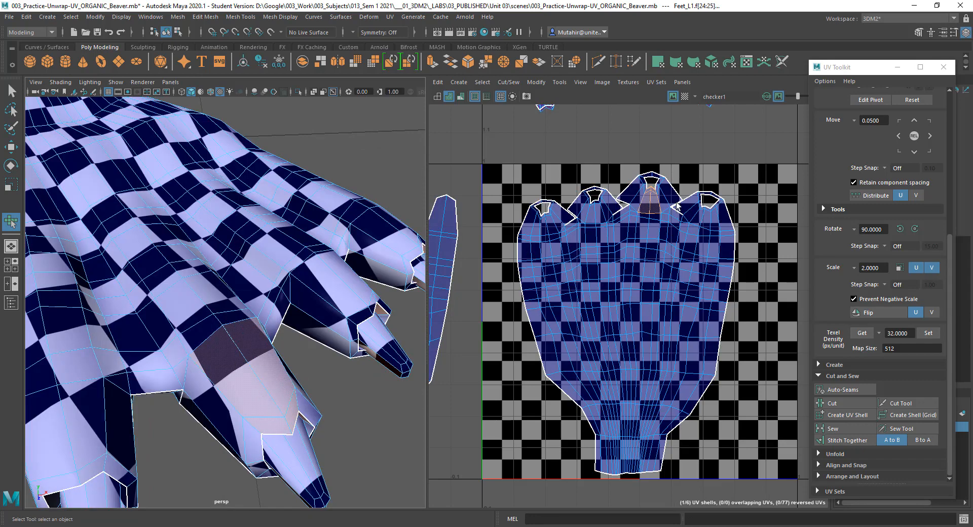
- Try to unfold the UVs at the four toe ends of the foot's top shell with the Smooth UV tool
{"action": "middle_click_drag", "start_coordinate": [710, 238], "coordinate": [684, 242], "text": "alt"}
{"action": "right_click_drag", "start_coordinate": [684, 242], "coordinate": [646, 194], "text": "alt"}
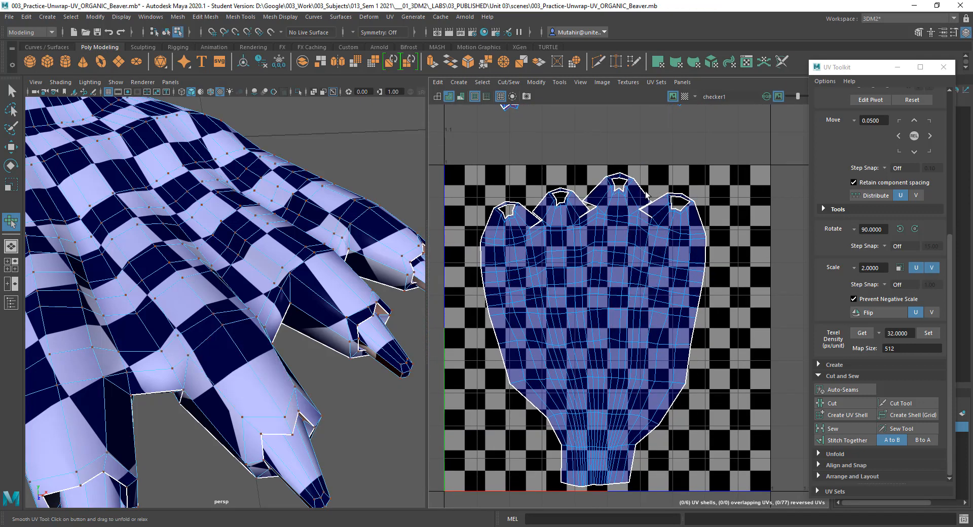
{"action": "left_click_drag", "start_coordinate": [471, 158], "coordinate": [531, 254]}
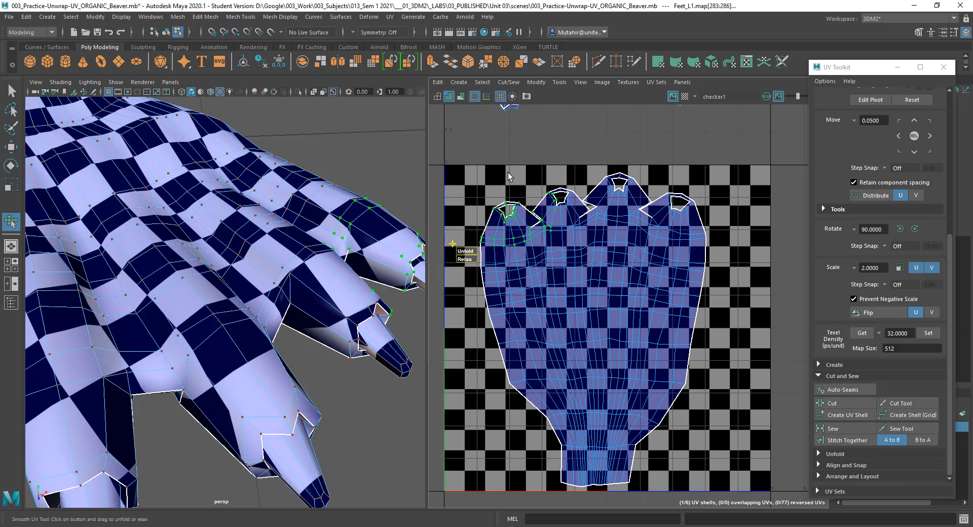
{"action": "left_click_drag", "start_coordinate": [508, 172], "coordinate": [606, 236], "text": "ctrl+shift"}
{"action": "left_click_drag", "start_coordinate": [572, 158], "coordinate": [666, 230], "text": "ctrl+shift"}
{"action": "left_click_drag", "start_coordinate": [648, 171], "coordinate": [728, 250], "text": "ctrl+shift"}
{"action": "left_click_drag", "start_coordinate": [648, 214], "coordinate": [713, 249], "text": "ctrl+shift"}
{"action": "left_click_drag", "start_coordinate": [621, 212], "coordinate": [718, 247], "text": "ctrl+shift"}
{"action": "left_click_drag", "start_coordinate": [466, 252], "coordinate": [517, 251]}
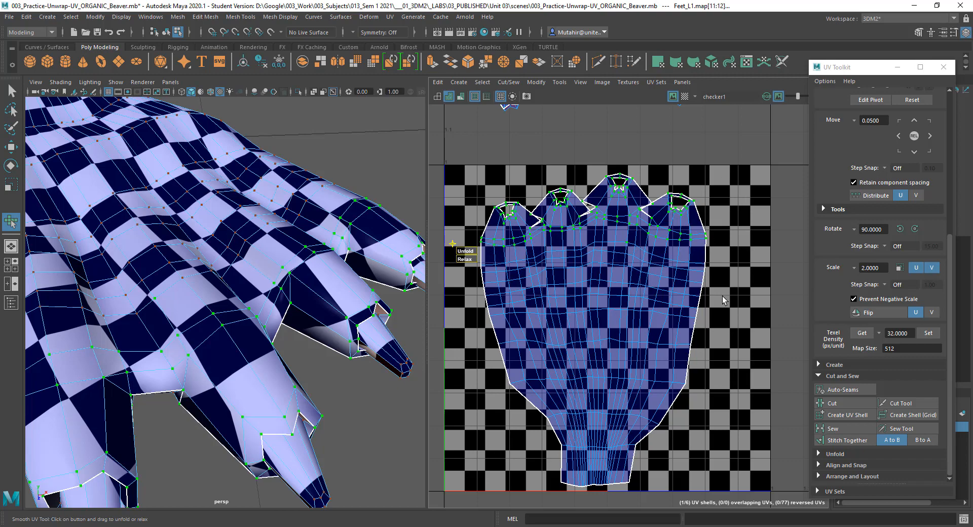
{"action": "key", "text": "ctrl+z"}
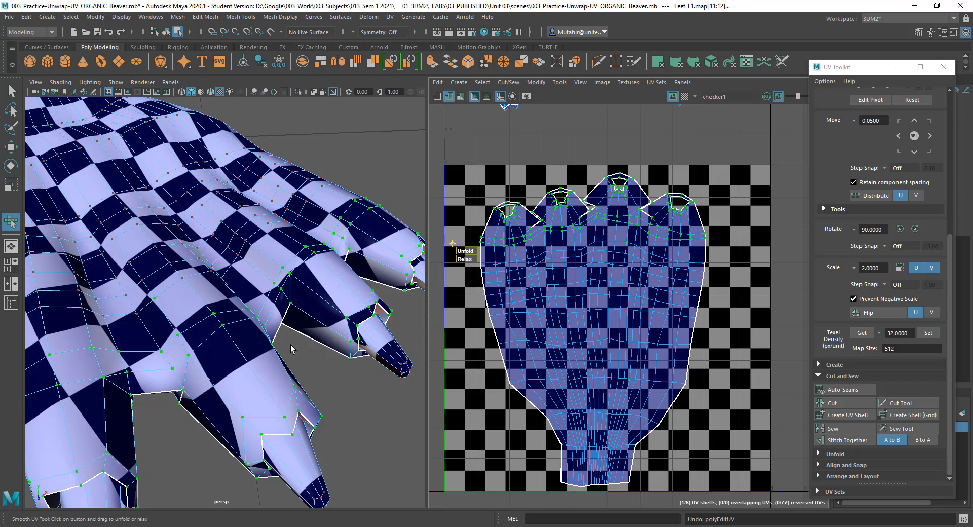
- Examine the checker pattern on the whole foot and its claws, along with the claw shells in the UV layout
{"action": "right_click_drag", "start_coordinate": [290, 344], "coordinate": [173, 350], "text": "alt"}
{"action": "left_click", "coordinate": [168, 350]}
{"action": "left_click_drag", "start_coordinate": [147, 325], "coordinate": [226, 274], "text": "alt"}
{"action": "right_click_drag", "start_coordinate": [226, 271], "coordinate": [270, 256]}
{"action": "left_click", "coordinate": [309, 218]}
{"action": "left_click_drag", "start_coordinate": [218, 299], "coordinate": [181, 322], "text": "alt"}
{"action": "left_click", "coordinate": [232, 275]}
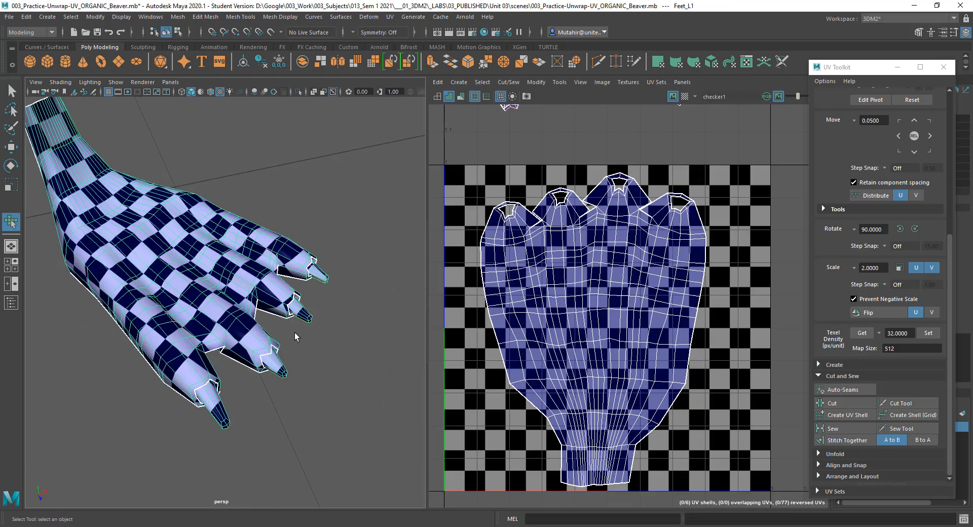
{"action": "left_click_drag", "start_coordinate": [239, 329], "coordinate": [247, 288], "text": "alt"}
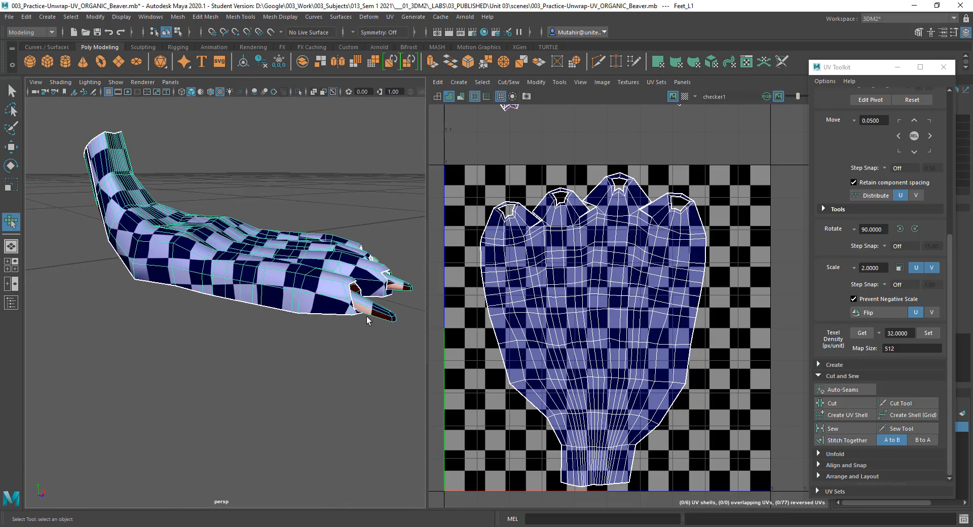
{"action": "scroll", "coordinate": [367, 320], "scroll_direction": "up", "scroll_amount": 6}
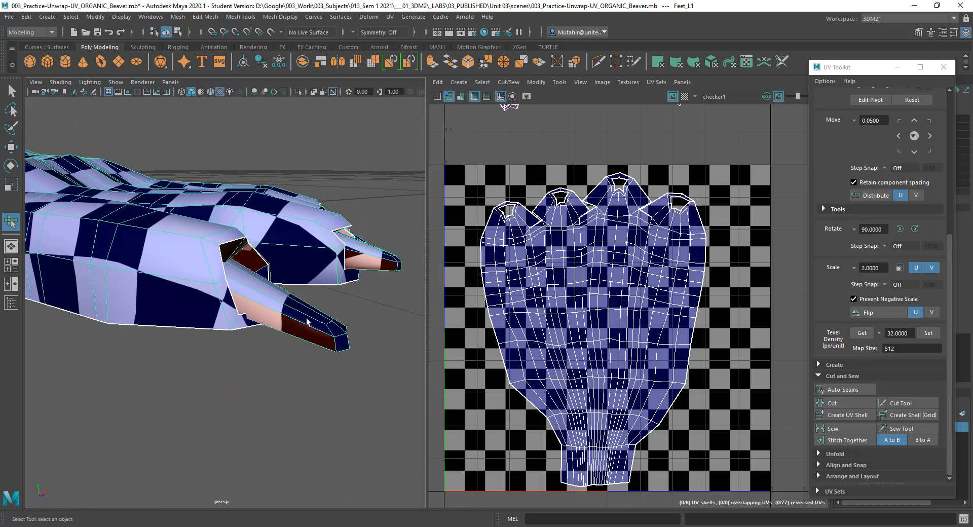
{"action": "right_click_drag", "start_coordinate": [307, 321], "coordinate": [313, 314]}
{"action": "middle_click_drag", "start_coordinate": [572, 350], "coordinate": [595, 443], "text": "alt"}
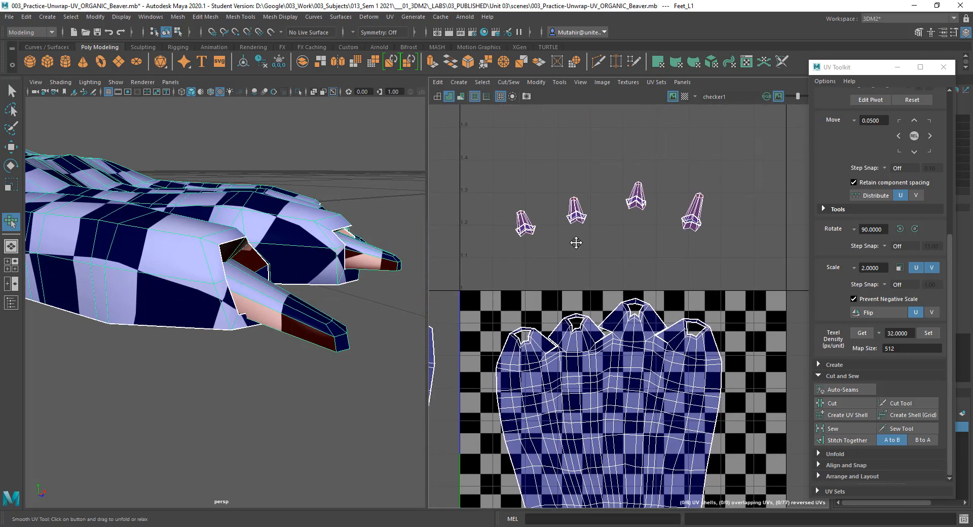
- Examine the sole's UV shell against the checker on the foot's underside, selecting individual faces between the toes to locate them
{"action": "middle_click_drag", "start_coordinate": [576, 243], "coordinate": [826, 72], "text": "alt"}
{"action": "right_click_drag", "start_coordinate": [613, 236], "coordinate": [569, 221]}
{"action": "mouse_move", "coordinate": [284, 264]}
{"action": "left_mouse_down", "text": "alt"}
{"action": "mouse_move", "coordinate": [207, 332]}
{"action": "mouse_move", "coordinate": [198, 370]}
{"action": "mouse_move", "coordinate": [185, 315]}
{"action": "mouse_move", "coordinate": [239, 233]}
{"action": "mouse_move", "coordinate": [292, 252]}
{"action": "left_mouse_up", "text": "alt"}
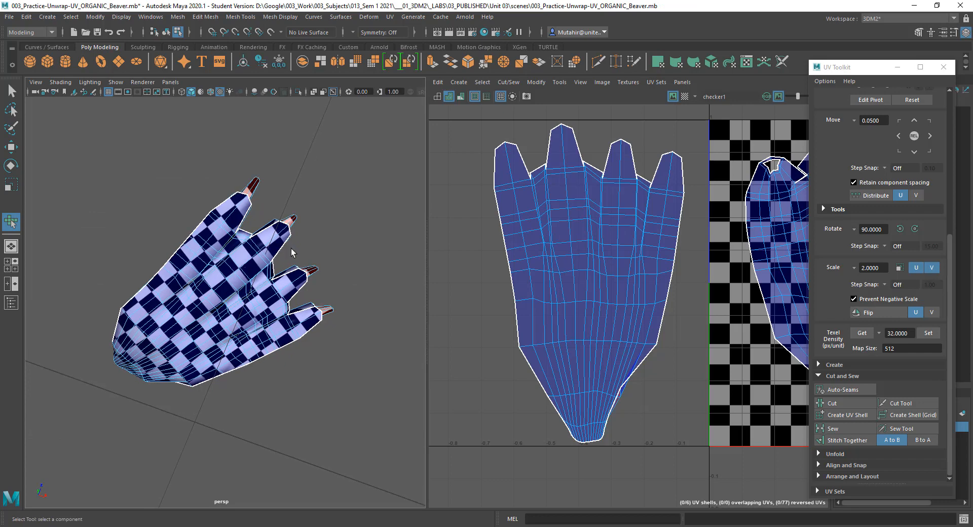
{"action": "right_click_drag", "start_coordinate": [283, 239], "coordinate": [278, 288], "text": "alt"}
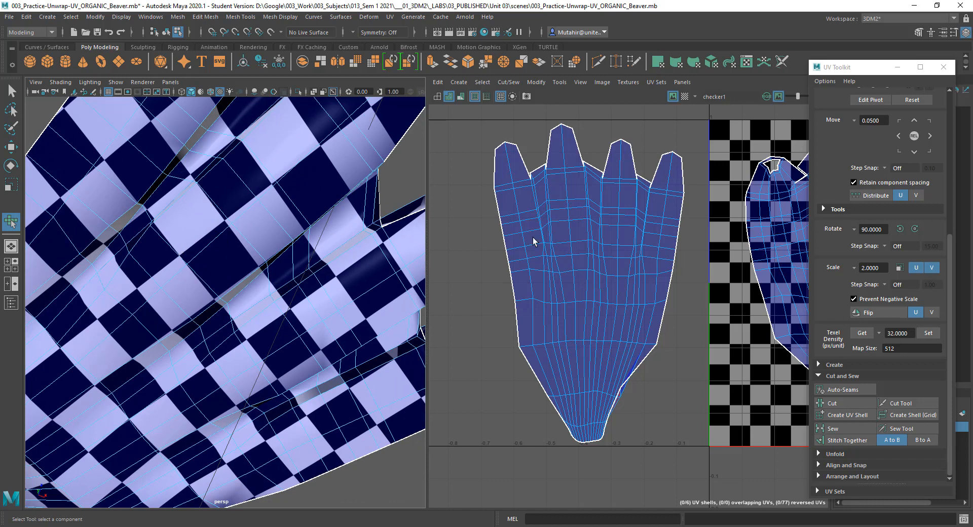
{"action": "mouse_move", "coordinate": [534, 238]}
{"action": "right_mouse_down", "text": "shift"}
{"action": "mouse_move", "coordinate": [538, 204]}
{"action": "mouse_move", "coordinate": [537, 226]}
{"action": "right_mouse_up", "text": "shift"}
{"action": "key", "text": "q"}
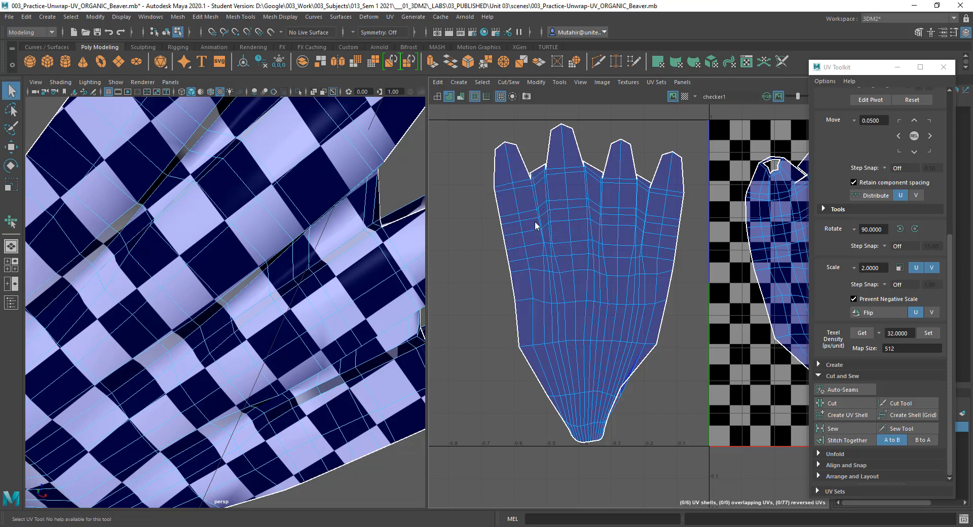
{"action": "left_click", "coordinate": [538, 210]}
{"action": "key", "text": "f"}
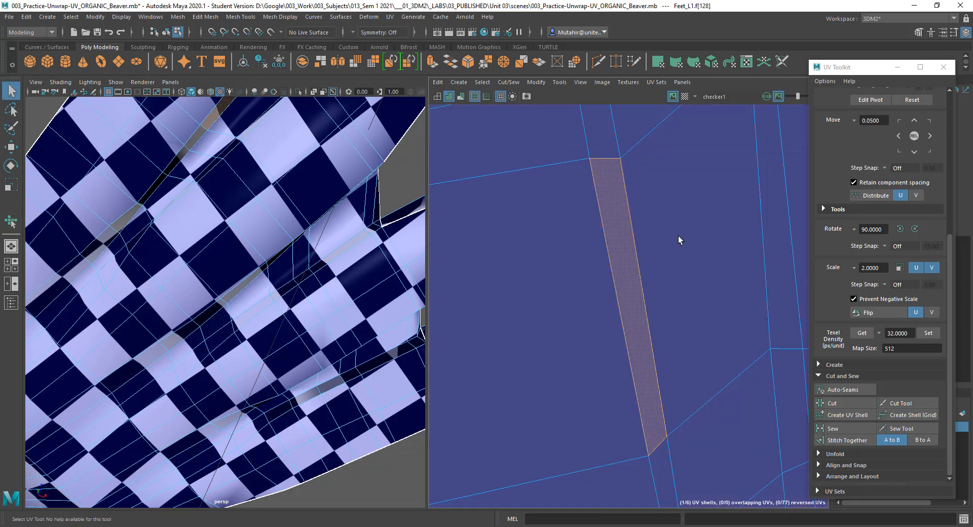
{"action": "left_click", "coordinate": [730, 272]}
{"action": "scroll", "coordinate": [680, 370], "scroll_direction": "down", "scroll_amount": 3}
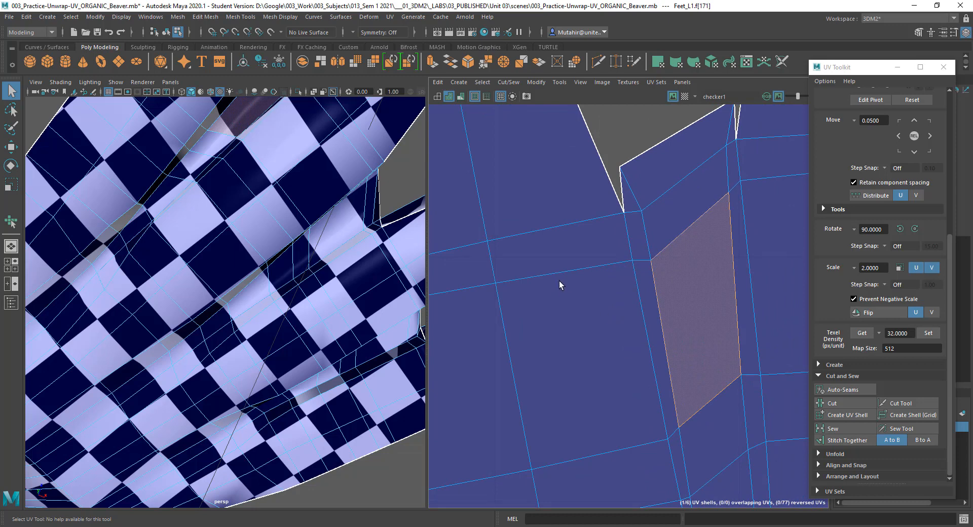
{"action": "key", "text": "a"}
{"action": "scroll", "coordinate": [577, 308], "scroll_direction": "down", "scroll_amount": 3}
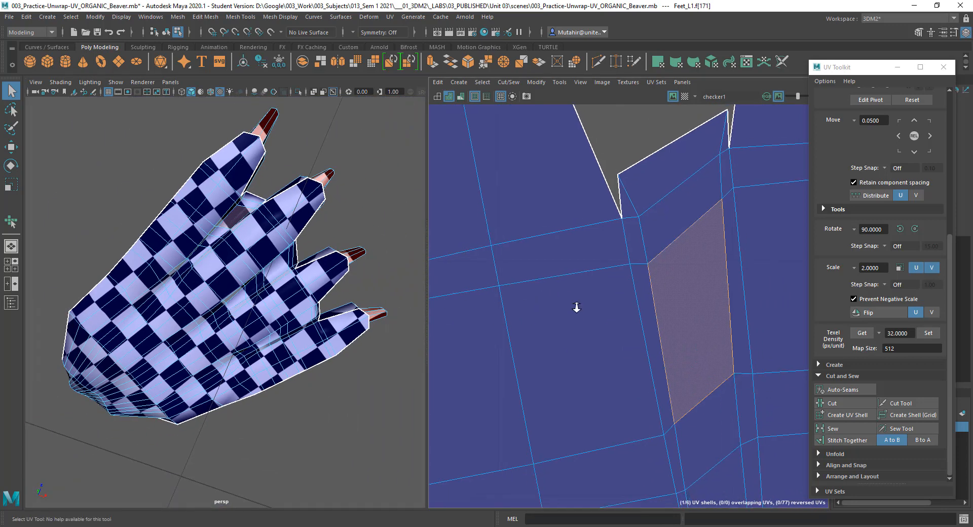
{"action": "scroll", "coordinate": [698, 328], "scroll_direction": "down", "scroll_amount": 5}
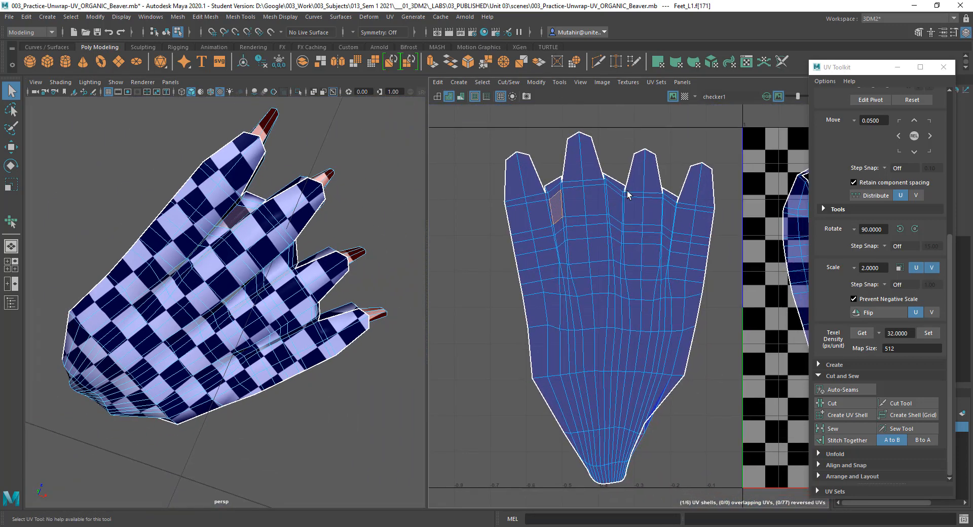
- Select the UVs at the narrow heel end of the sole shell and unfold them with the Smooth UV tool
{"action": "right_click", "coordinate": [622, 205]}
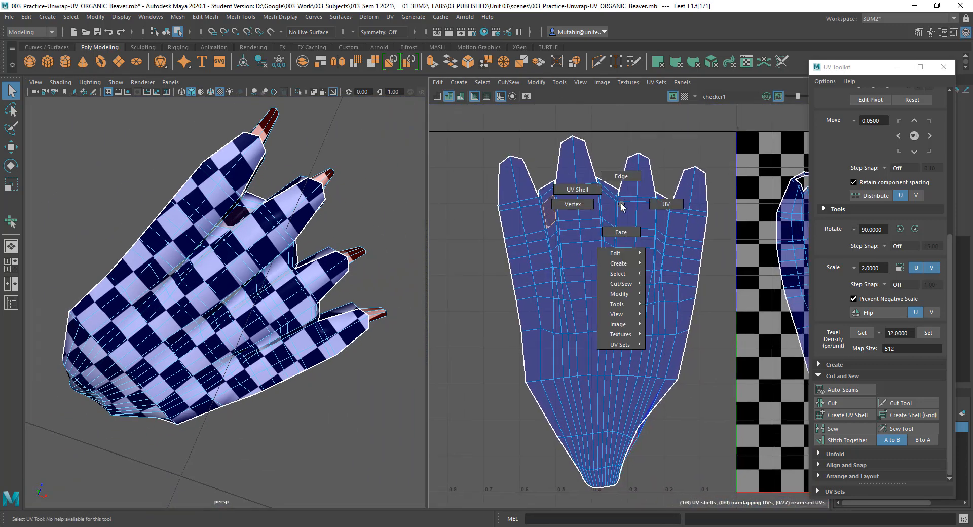
{"action": "left_click", "coordinate": [671, 204]}
{"action": "left_click_drag", "start_coordinate": [476, 120], "coordinate": [724, 517]}
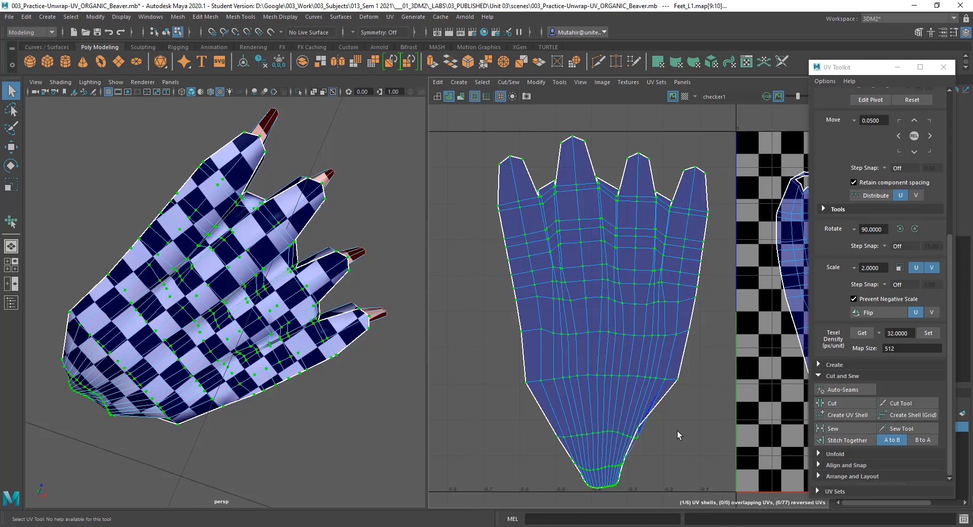
{"action": "scroll", "coordinate": [648, 410], "scroll_direction": "up", "scroll_amount": 6}
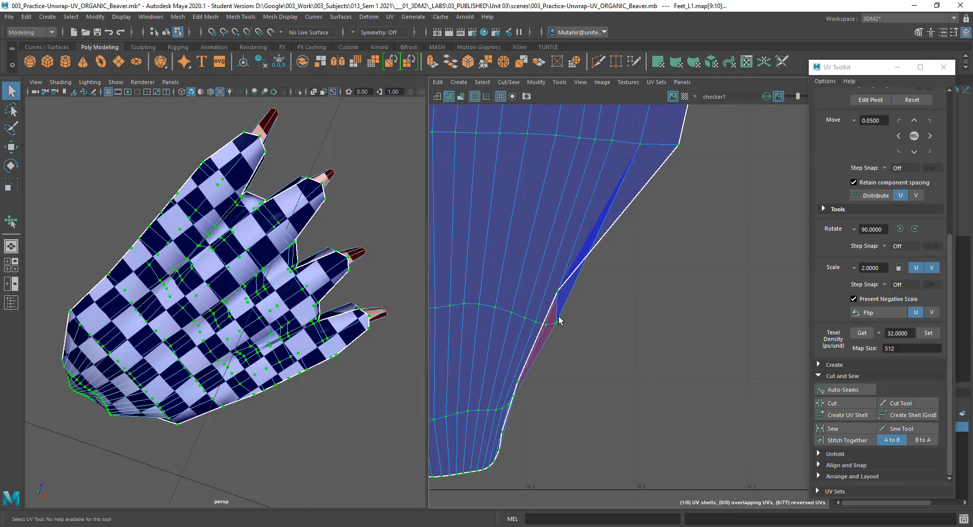
{"action": "scroll", "coordinate": [684, 406], "scroll_direction": "down", "scroll_amount": 6}
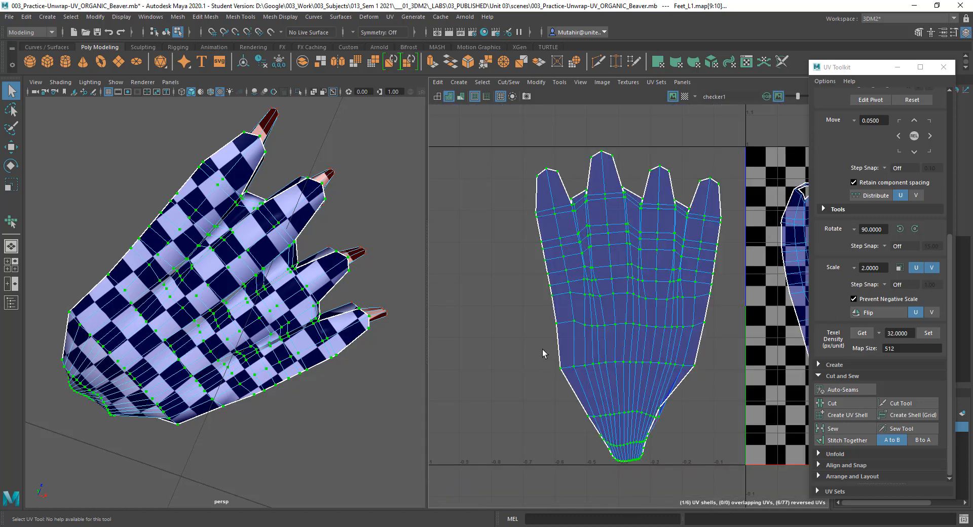
{"action": "left_click_drag", "start_coordinate": [543, 349], "coordinate": [750, 511]}
{"action": "left_click", "coordinate": [560, 82]}
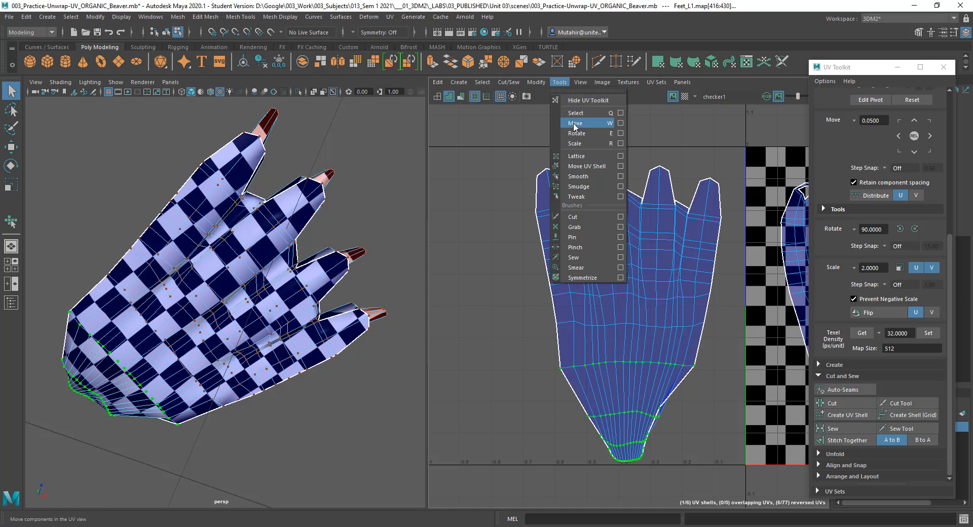
{"action": "left_click", "coordinate": [578, 177]}
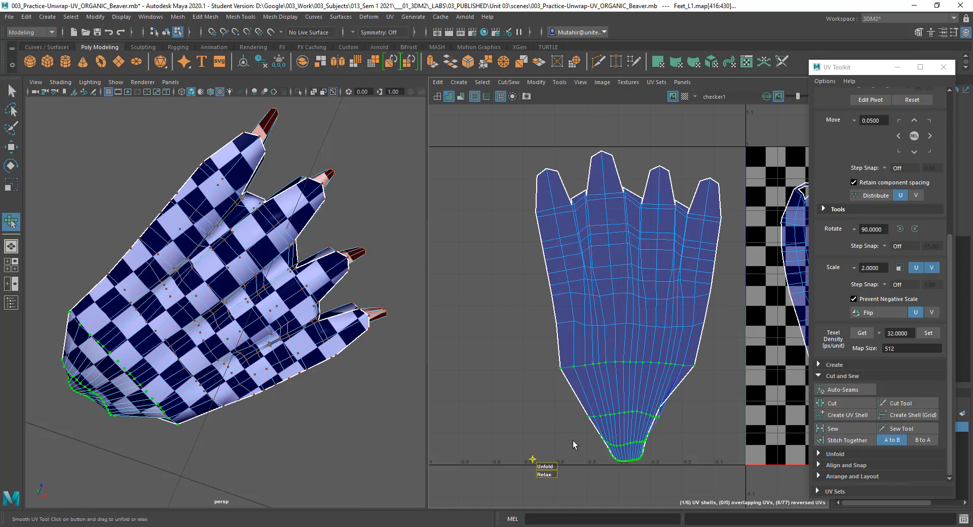
{"action": "left_click_drag", "start_coordinate": [548, 467], "coordinate": [967, 458]}
{"action": "middle_click_drag", "start_coordinate": [612, 343], "coordinate": [592, 290], "text": "alt"}
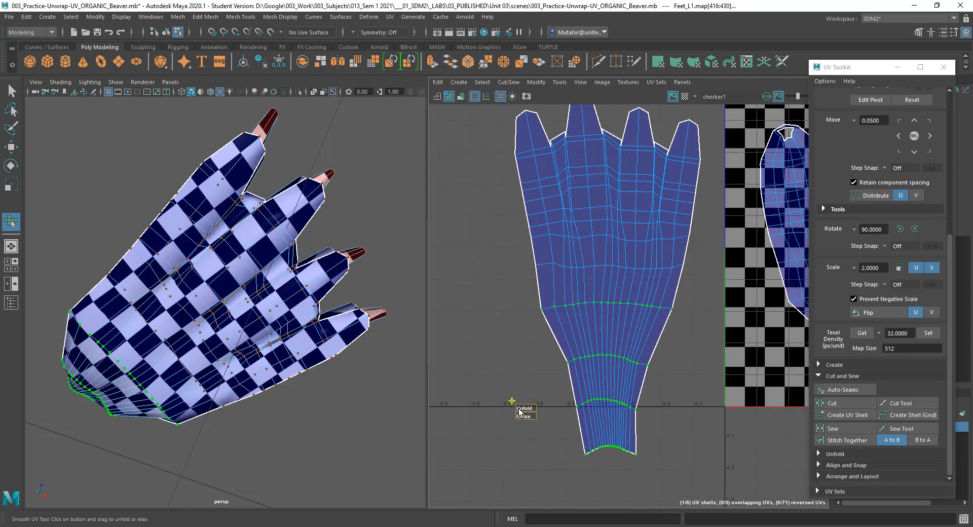
{"action": "left_click_drag", "start_coordinate": [519, 408], "coordinate": [658, 405]}
{"action": "middle_click_drag", "start_coordinate": [649, 296], "coordinate": [609, 369], "text": "alt"}
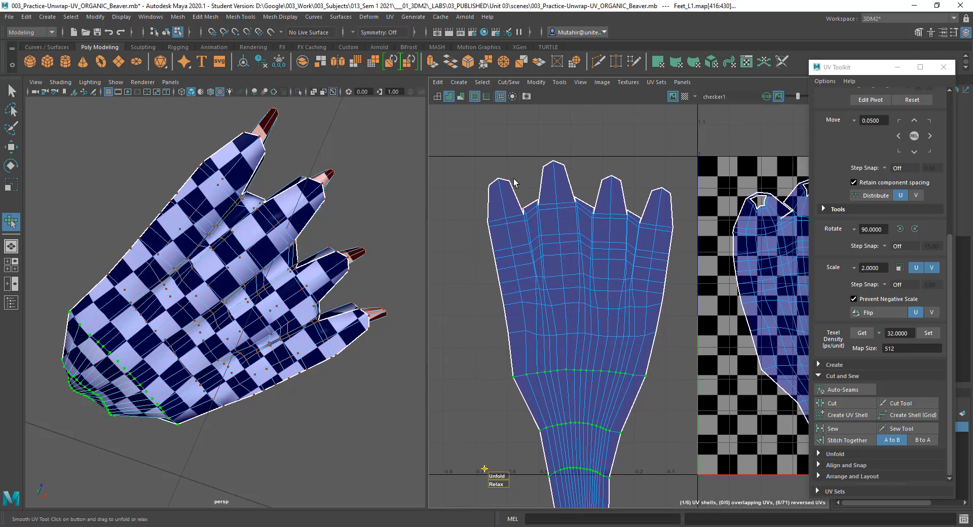
- Unfold the UVs of the sole shell's toes and upper part with the Smooth UV tool, and clear the selection
{"action": "left_click_drag", "start_coordinate": [465, 142], "coordinate": [688, 350]}
{"action": "left_click_drag", "start_coordinate": [479, 343], "coordinate": [848, 334]}
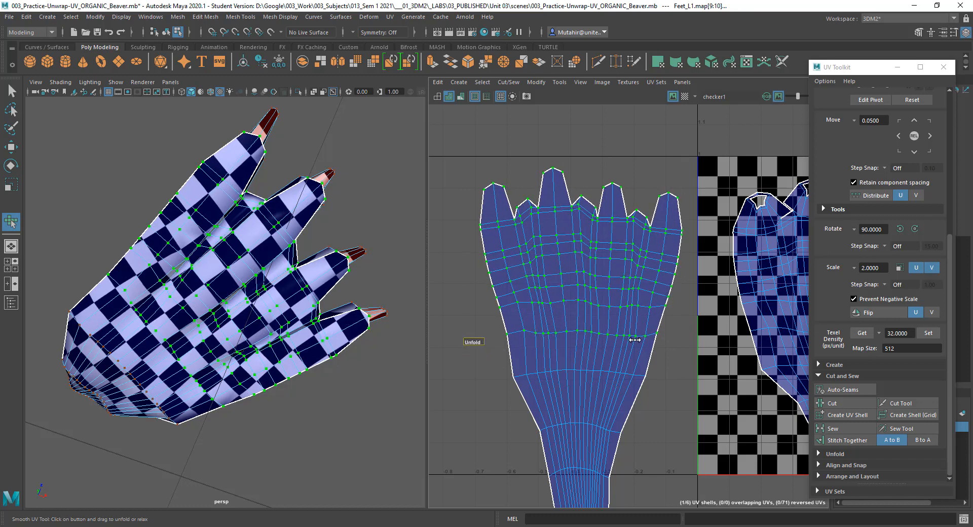
{"action": "left_click", "coordinate": [594, 156]}
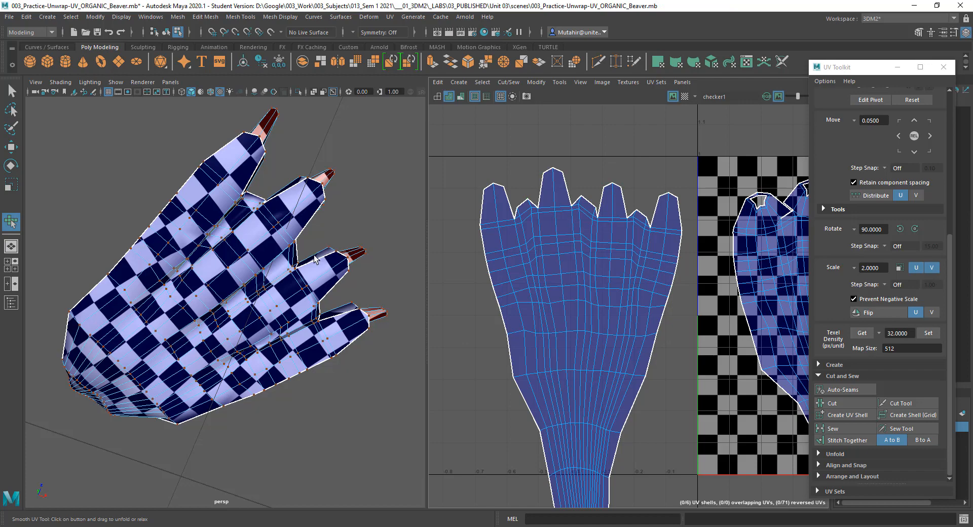
{"action": "mouse_move", "coordinate": [222, 274]}
{"action": "left_mouse_down", "text": "alt"}
{"action": "mouse_move", "coordinate": [236, 278]}
{"action": "mouse_move", "coordinate": [211, 277]}
{"action": "left_mouse_up", "text": "alt"}
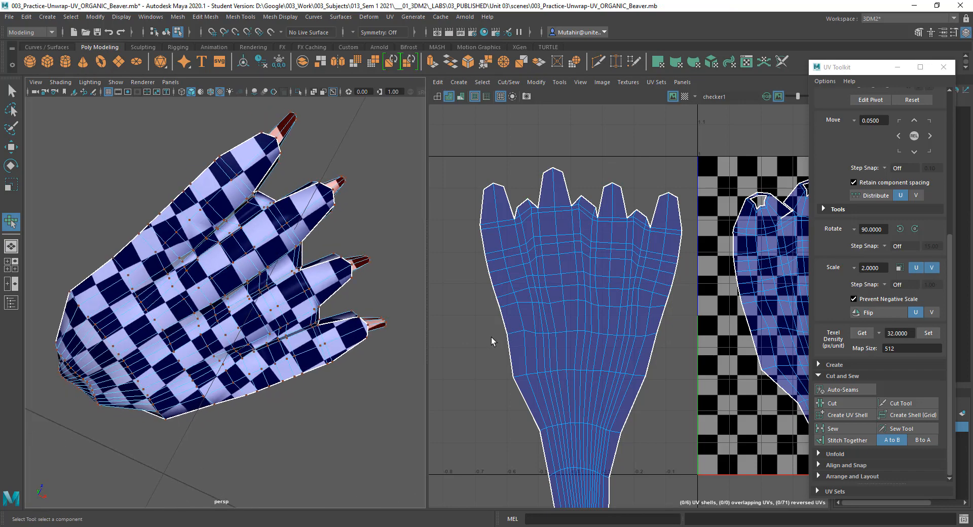
- Select the whole sole shell and move it to the other side of the top foot shell, along the U axis
{"action": "middle_click_drag", "start_coordinate": [618, 312], "coordinate": [607, 317], "text": "alt"}
{"action": "right_click_drag", "start_coordinate": [620, 352], "coordinate": [593, 184], "text": "alt"}
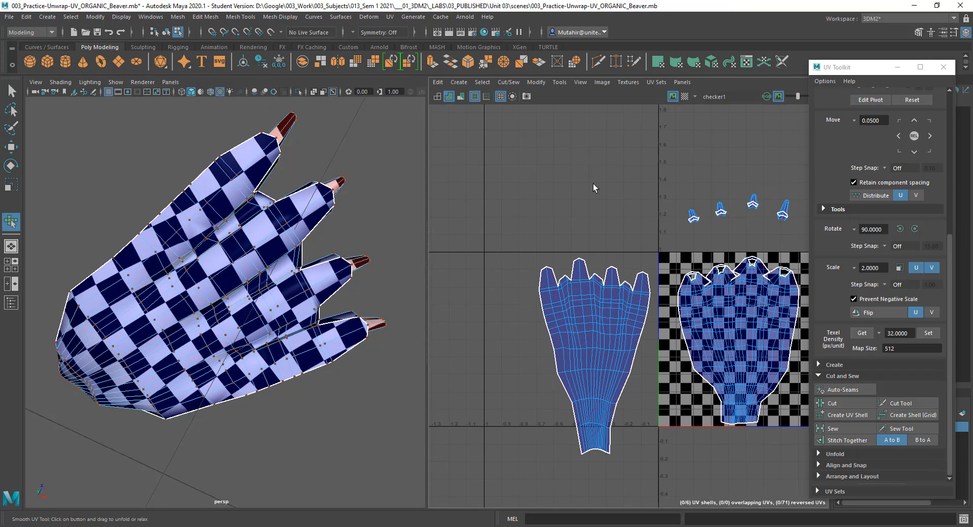
{"action": "middle_click_drag", "start_coordinate": [679, 347], "coordinate": [614, 335], "text": "alt"}
{"action": "right_click_drag", "start_coordinate": [612, 334], "coordinate": [528, 270], "text": "alt"}
{"action": "middle_click_drag", "start_coordinate": [599, 249], "coordinate": [588, 245], "text": "alt"}
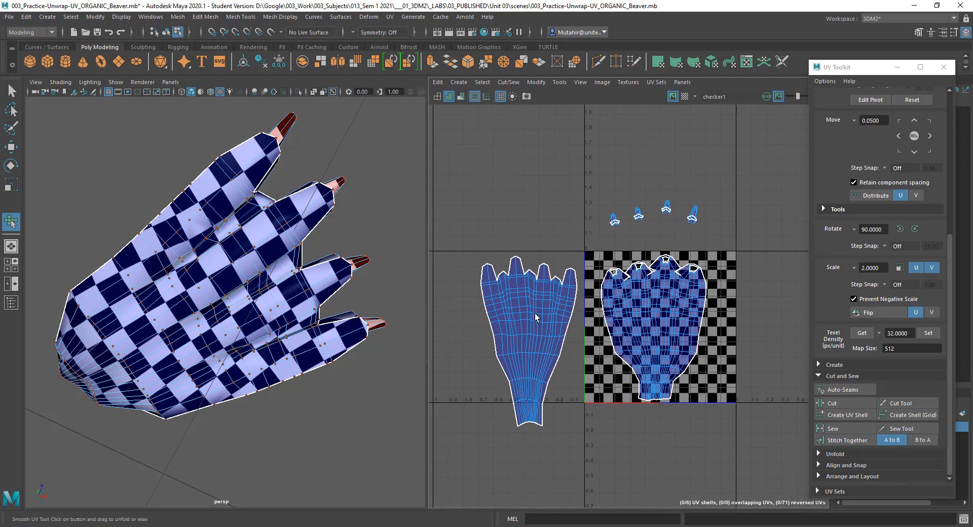
{"action": "right_click_drag", "start_coordinate": [535, 313], "coordinate": [510, 303]}
{"action": "key", "text": "w"}
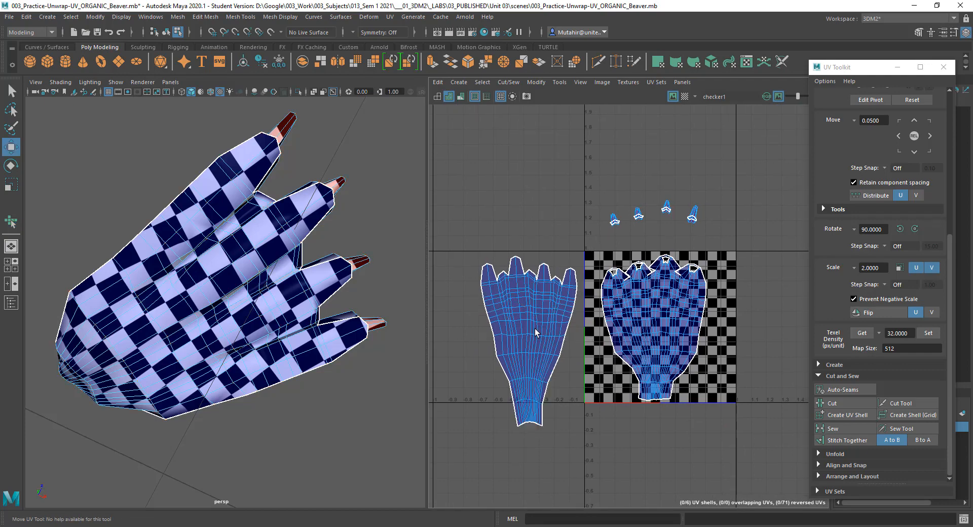
{"action": "left_click", "coordinate": [535, 330]}
{"action": "right_click", "coordinate": [535, 330]}
{"action": "left_click_drag", "start_coordinate": [528, 345], "coordinate": [768, 343]}
- Select all the foot's UV shells and scale them down together uniformly
{"action": "left_click_drag", "start_coordinate": [543, 140], "coordinate": [862, 467]}
{"action": "middle_click_drag", "start_coordinate": [666, 354], "coordinate": [583, 350], "text": "alt"}
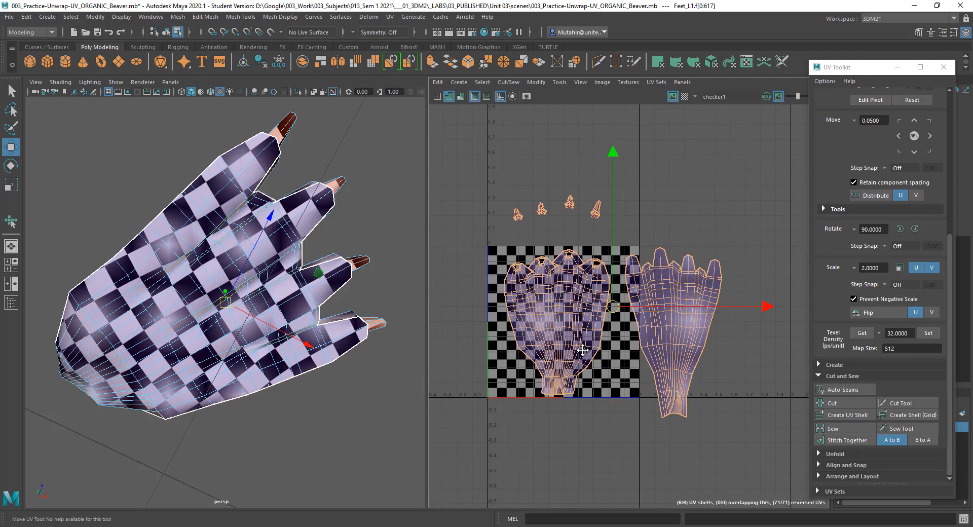
{"action": "key", "text": "r"}
{"action": "left_click_drag", "start_coordinate": [618, 308], "coordinate": [578, 325]}
- Move the sole shell up beside the top foot shell so it fits inside the checkered UV tile
{"action": "key", "text": "w"}
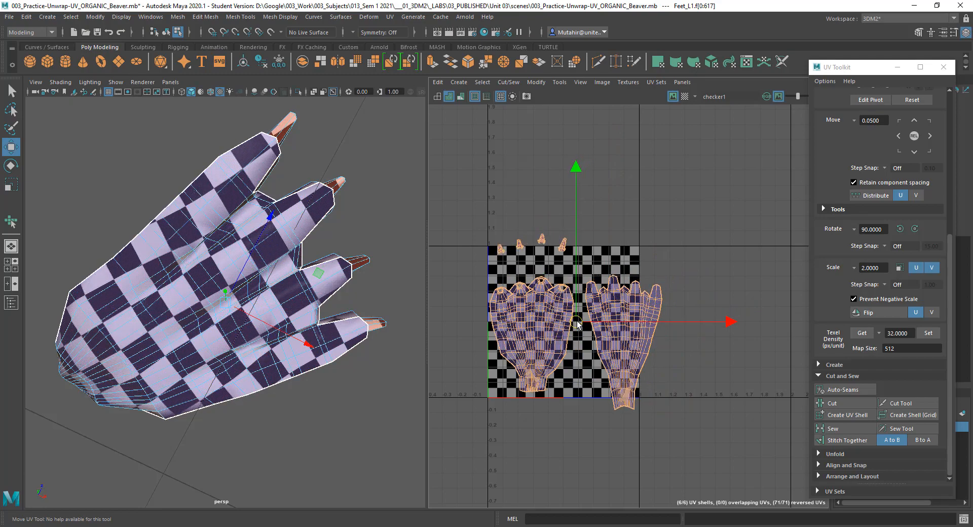
{"action": "left_click", "coordinate": [626, 345]}
{"action": "left_click_drag", "start_coordinate": [626, 345], "coordinate": [604, 325]}
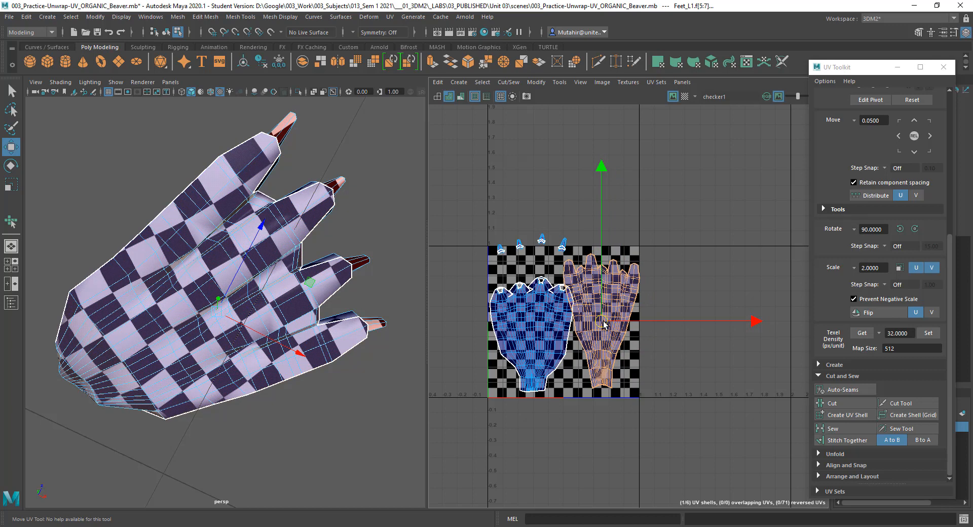
- Select all six of the foot's UV shells and scale them down slightly together
{"action": "left_click_drag", "start_coordinate": [645, 373], "coordinate": [516, 389]}
{"action": "key", "text": "r"}
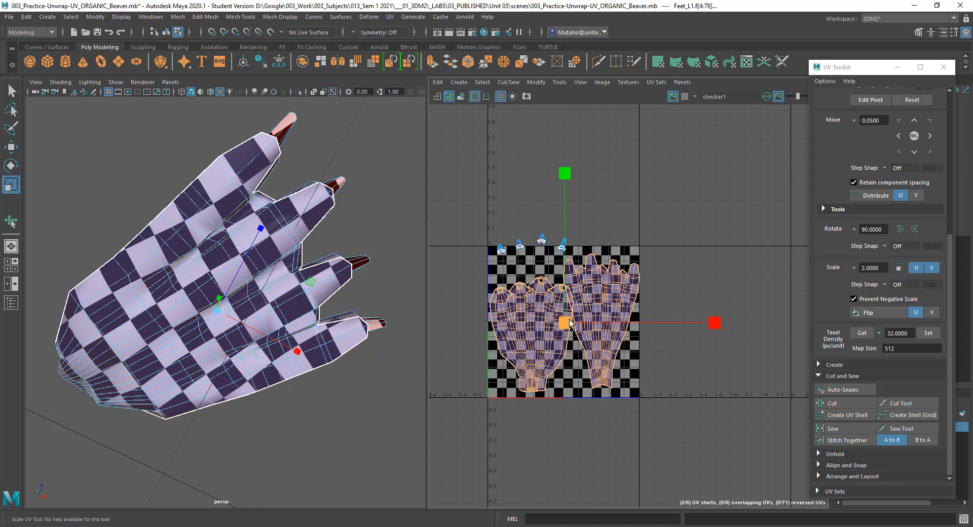
{"action": "key", "text": "ctrl+z"}
{"action": "left_click_drag", "start_coordinate": [450, 191], "coordinate": [702, 480]}
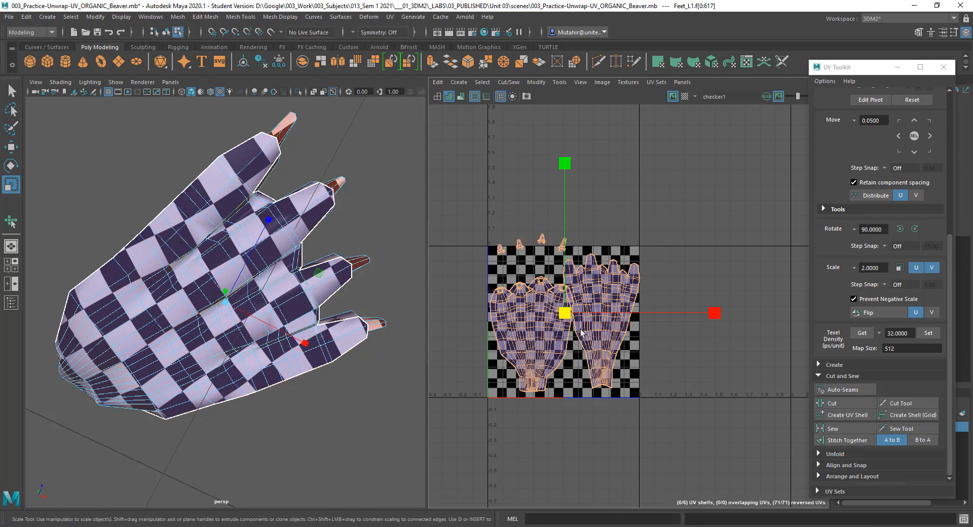
{"action": "left_click_drag", "start_coordinate": [570, 313], "coordinate": [563, 315]}
{"action": "left_click_drag", "start_coordinate": [632, 378], "coordinate": [581, 365]}
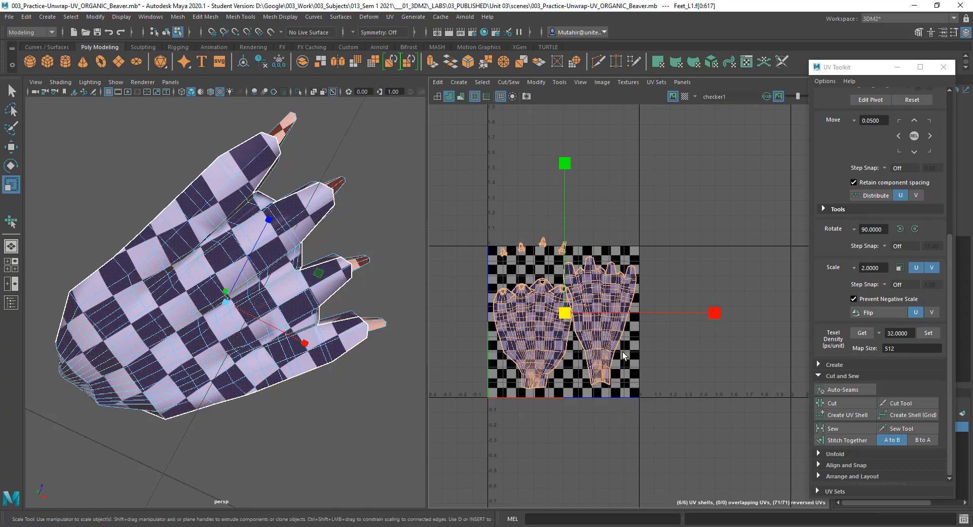
- Move the sole and top foot shells apart toward opposite sides of the UV tile, lower both along V, and clear the selection
{"action": "key", "text": "w"}
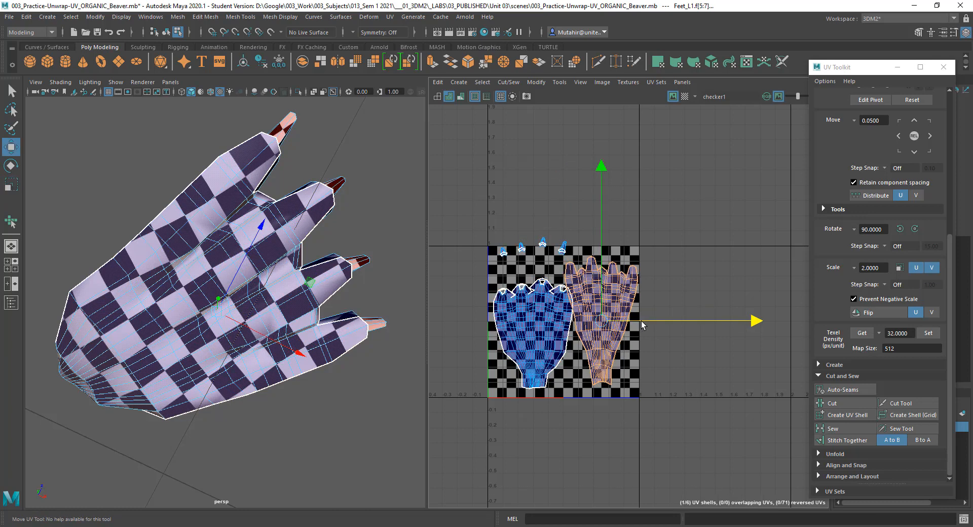
{"action": "left_click", "coordinate": [508, 356]}
{"action": "left_click_drag", "start_coordinate": [597, 337], "coordinate": [562, 208]}
{"action": "left_click", "coordinate": [780, 371]}
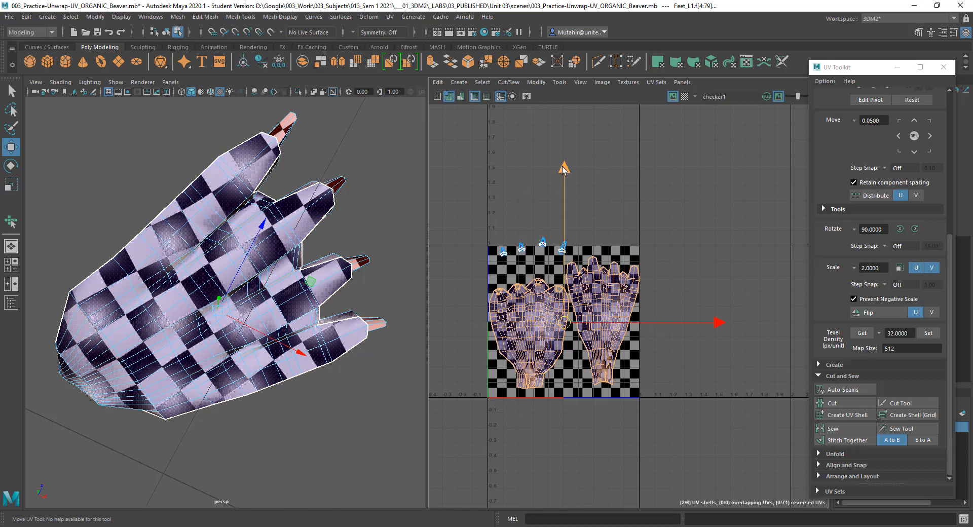
{"action": "left_click_drag", "start_coordinate": [563, 167], "coordinate": [563, 174]}
{"action": "left_click", "coordinate": [676, 237]}
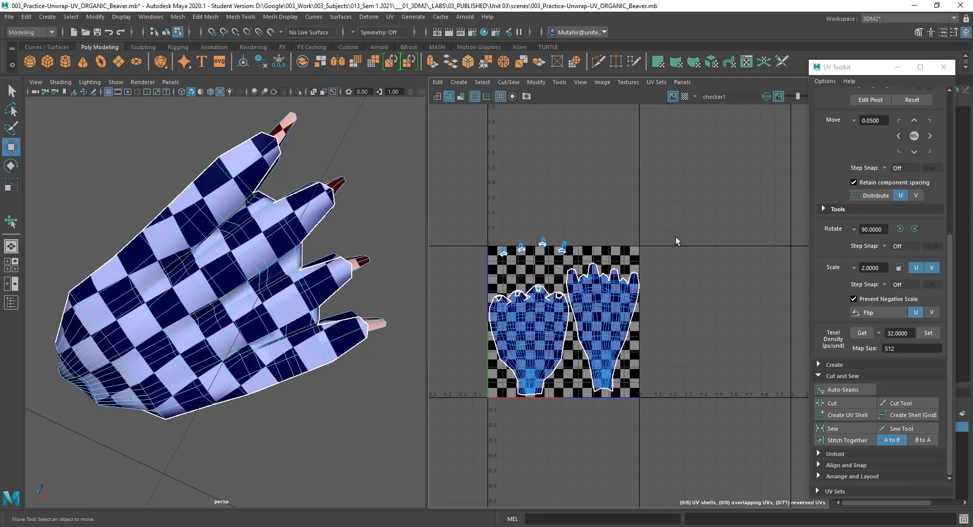
{"action": "left_click_drag", "start_coordinate": [677, 238], "coordinate": [627, 317]}
{"action": "left_click", "coordinate": [652, 294]}
- Select the leftmost claw's UV shell in the row of claw shells above the foot
{"action": "right_click_drag", "start_coordinate": [506, 255], "coordinate": [605, 337], "text": "alt"}
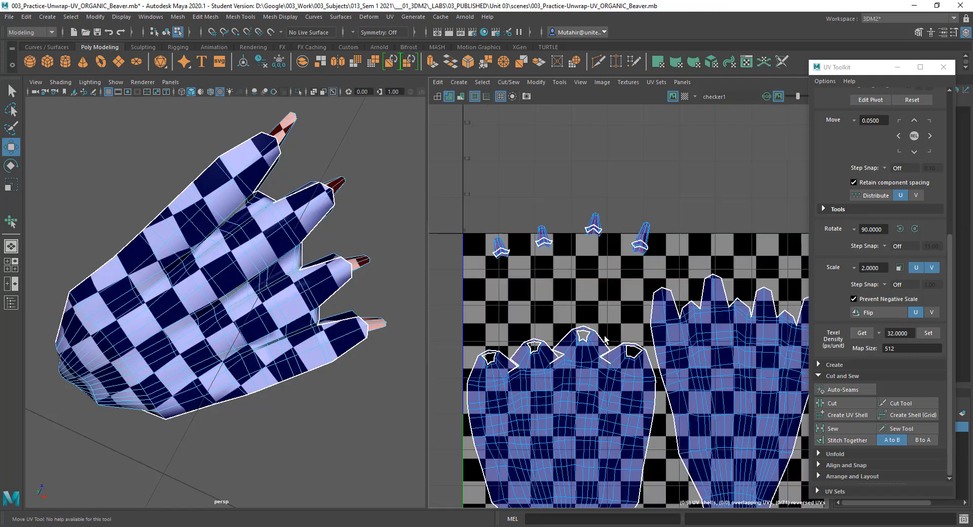
{"action": "middle_click_drag", "start_coordinate": [598, 325], "coordinate": [629, 324], "text": "alt"}
{"action": "left_click_drag", "start_coordinate": [481, 226], "coordinate": [704, 260]}
{"action": "key", "text": "f"}
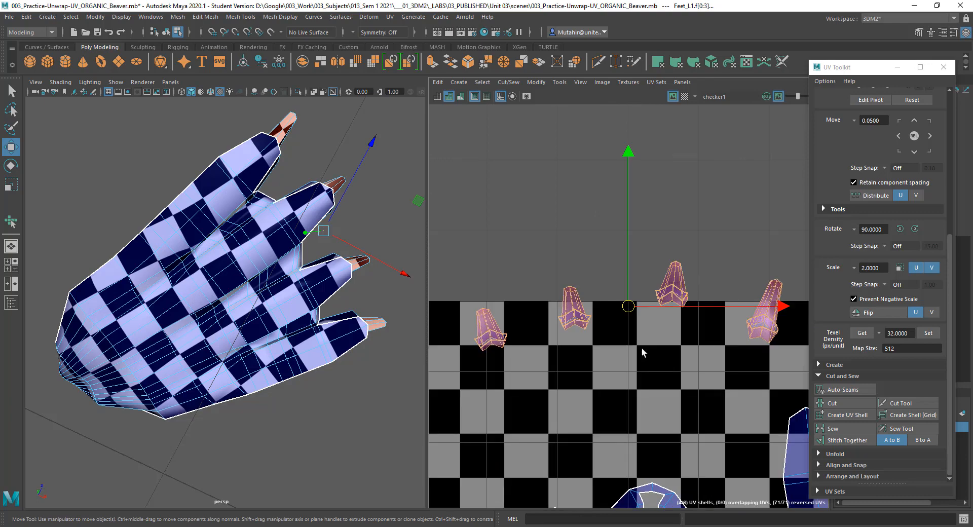
{"action": "middle_click_drag", "start_coordinate": [594, 370], "coordinate": [598, 363], "text": "alt"}
{"action": "left_click_drag", "start_coordinate": [497, 308], "coordinate": [526, 375]}
{"action": "key", "text": "f"}
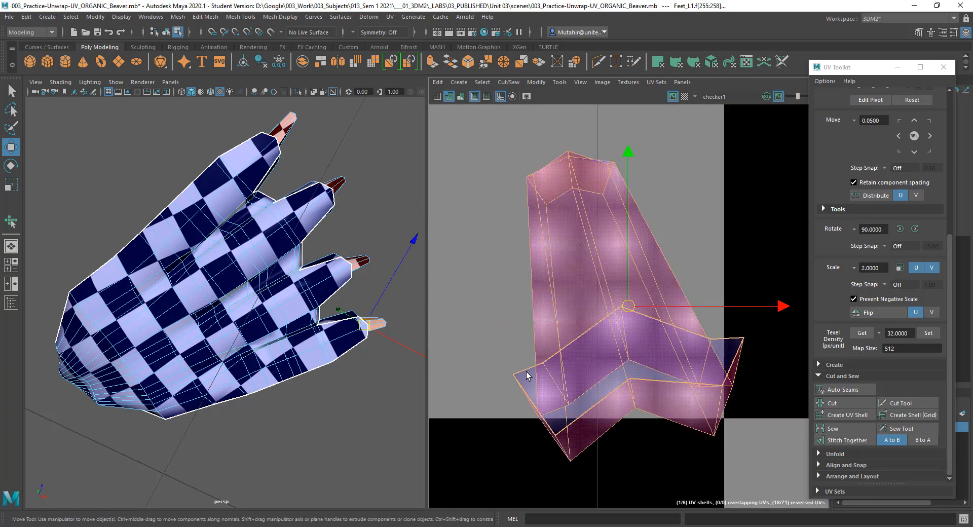
{"action": "key", "text": "f"}
- Examine the selected claw's geometry around its base and underside, and compare it with its folded UV shell
{"action": "left_click_drag", "start_coordinate": [384, 346], "coordinate": [223, 285], "text": "alt"}
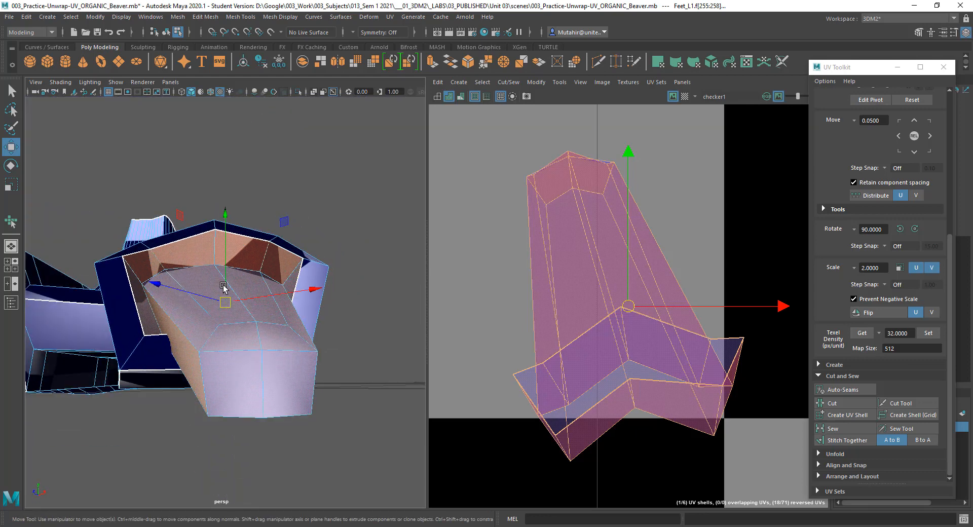
{"action": "right_click_drag", "start_coordinate": [237, 390], "coordinate": [237, 365], "text": "alt"}
{"action": "left_click_drag", "start_coordinate": [238, 368], "coordinate": [267, 278], "text": "alt"}
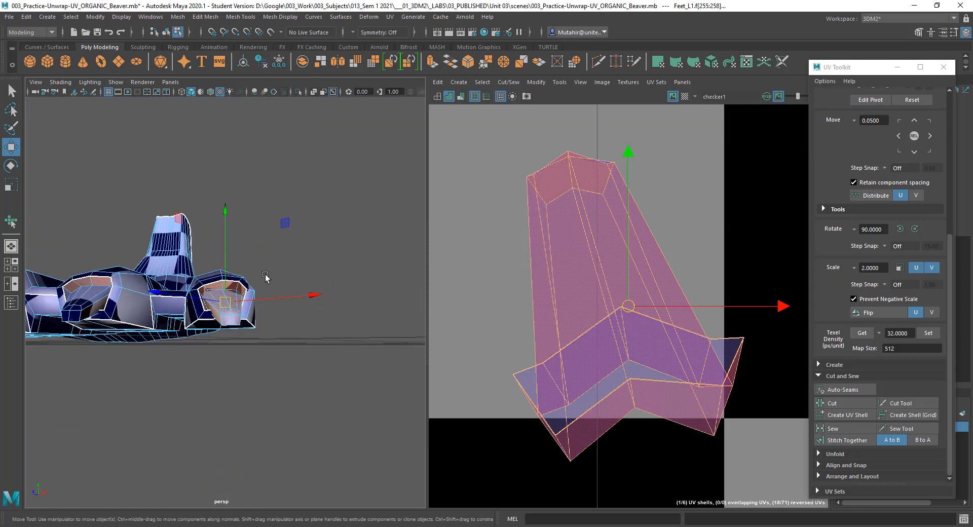
{"action": "right_click_drag", "start_coordinate": [739, 394], "coordinate": [704, 278], "text": "alt"}
{"action": "middle_click_drag", "start_coordinate": [675, 344], "coordinate": [659, 323], "text": "alt"}
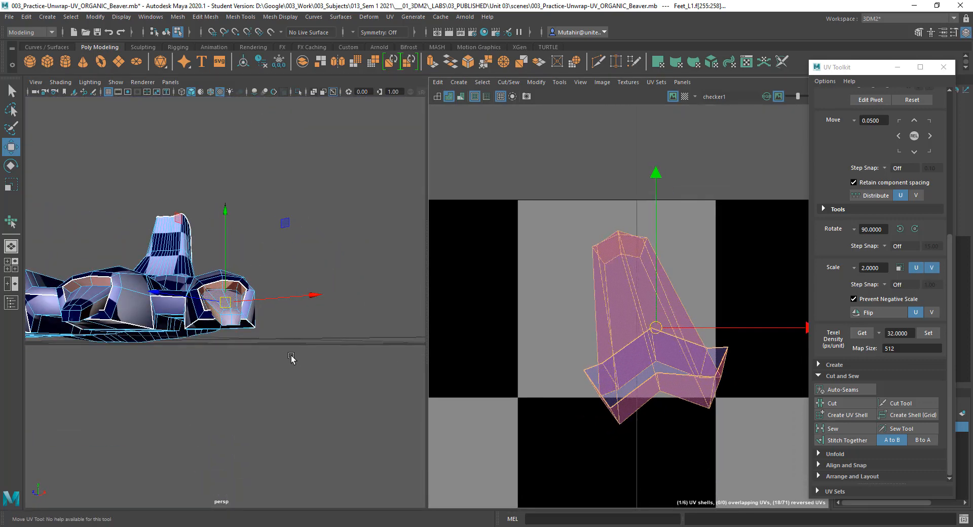
{"action": "mouse_move", "coordinate": [291, 358]}
{"action": "left_mouse_down", "text": "alt"}
{"action": "mouse_move", "coordinate": [287, 341]}
{"action": "mouse_move", "coordinate": [306, 354]}
{"action": "mouse_move", "coordinate": [301, 371]}
{"action": "left_mouse_up", "text": "alt"}
{"action": "right_click_drag", "start_coordinate": [654, 419], "coordinate": [619, 201], "text": "alt"}
{"action": "middle_click_drag", "start_coordinate": [612, 441], "coordinate": [568, 315], "text": "alt"}
{"action": "scroll", "coordinate": [226, 297], "scroll_direction": "up", "scroll_amount": 5}
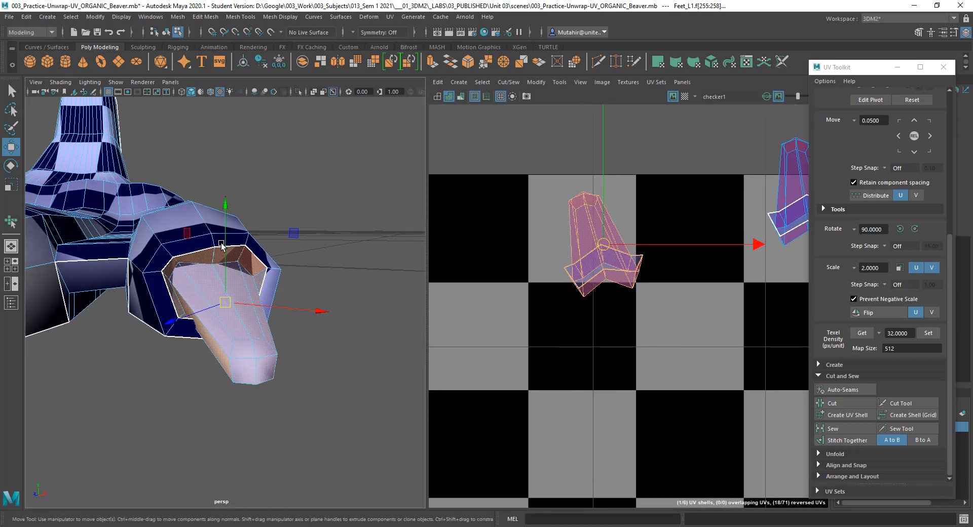
{"action": "left_click_drag", "start_coordinate": [254, 387], "coordinate": [202, 342], "text": "alt"}
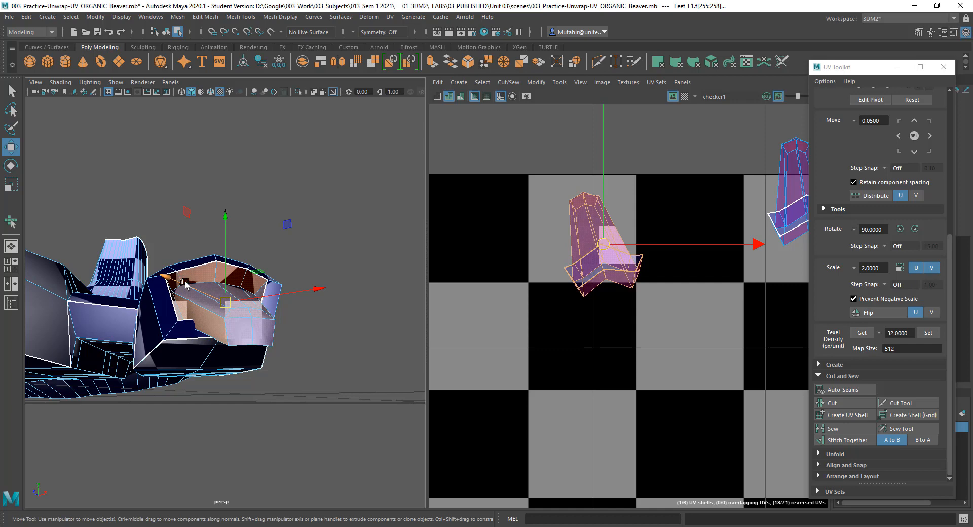
{"action": "left_click_drag", "start_coordinate": [185, 285], "coordinate": [179, 310], "text": "alt"}
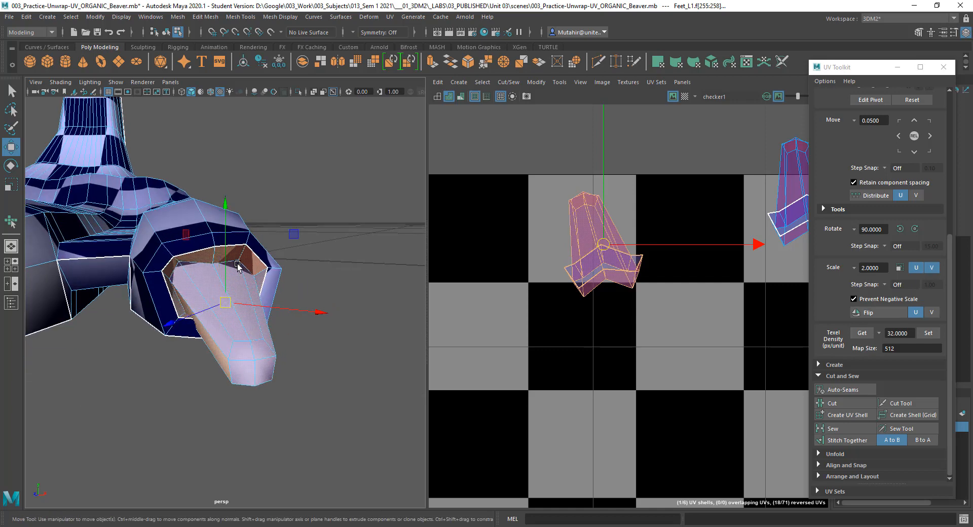
{"action": "left_click_drag", "start_coordinate": [234, 314], "coordinate": [204, 265], "text": "alt"}
- Cut the UVs along the edge loop around the claw inside its toe socket
{"action": "key", "text": "q"}
{"action": "right_click_drag", "start_coordinate": [204, 265], "coordinate": [205, 237]}
{"action": "left_click", "coordinate": [193, 265]}
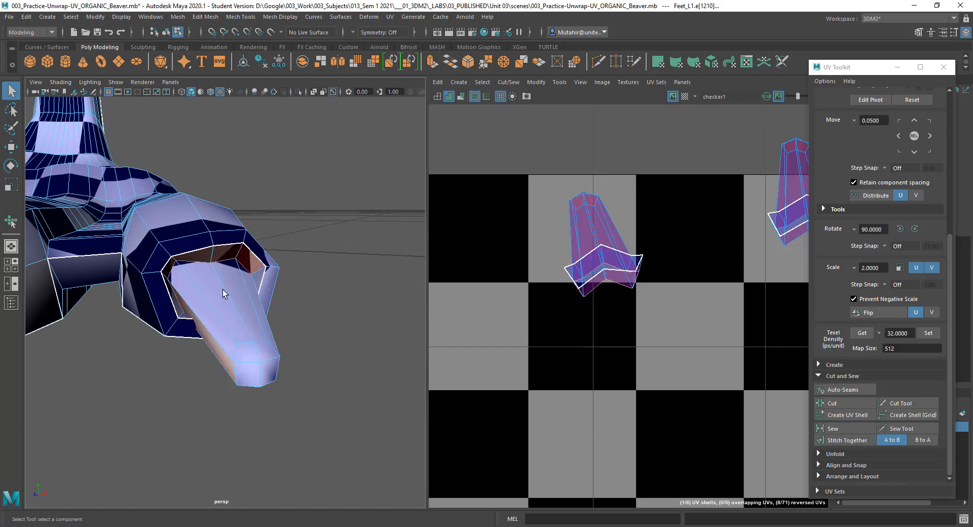
{"action": "key", "text": "4"}
{"action": "left_click_drag", "start_coordinate": [226, 304], "coordinate": [242, 326], "text": "alt"}
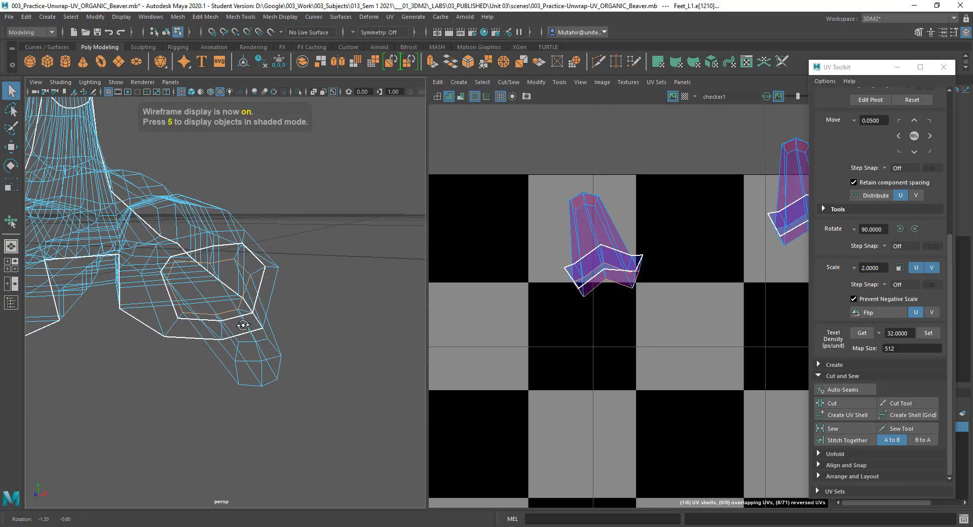
{"action": "key", "text": "5"}
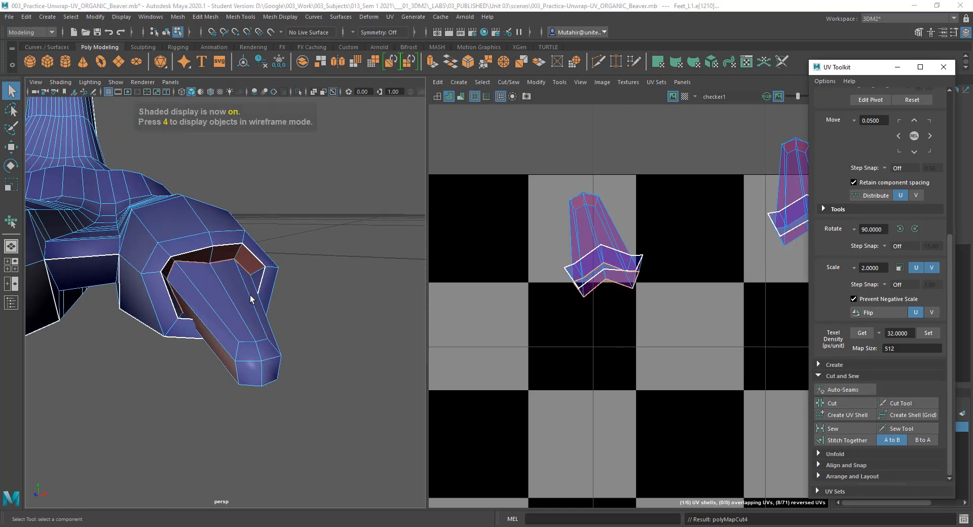
- Select the separated claw shell and move it away from the small base strip in UV space
{"action": "right_click_drag", "start_coordinate": [228, 270], "coordinate": [265, 295]}
{"action": "key", "text": "w"}
{"action": "left_click_drag", "start_coordinate": [604, 248], "coordinate": [542, 166]}
{"action": "key", "text": "q"}
- Select the lengthwise edges along the claw's underside through to its tip in wireframe and cut the UVs along them
{"action": "left_click_drag", "start_coordinate": [261, 317], "coordinate": [267, 284], "text": "alt"}
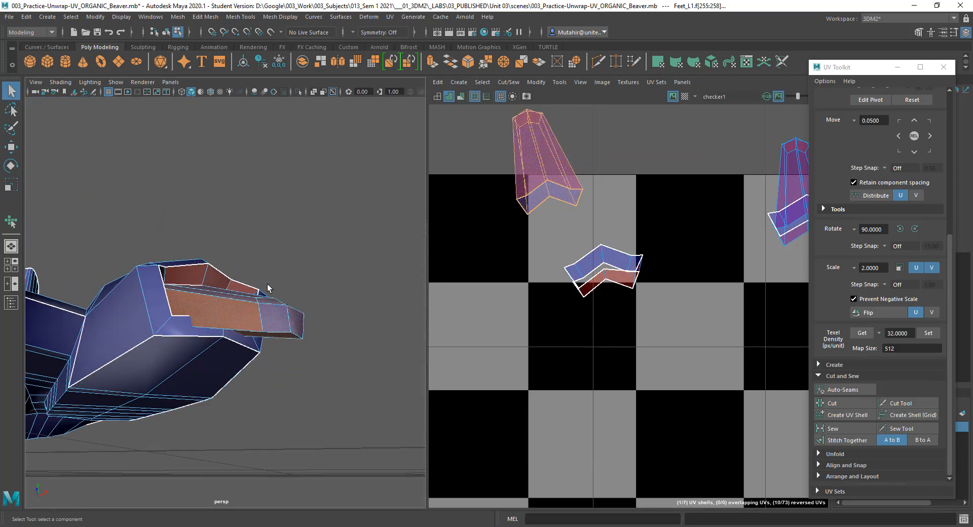
{"action": "right_click_drag", "start_coordinate": [267, 284], "coordinate": [255, 332]}
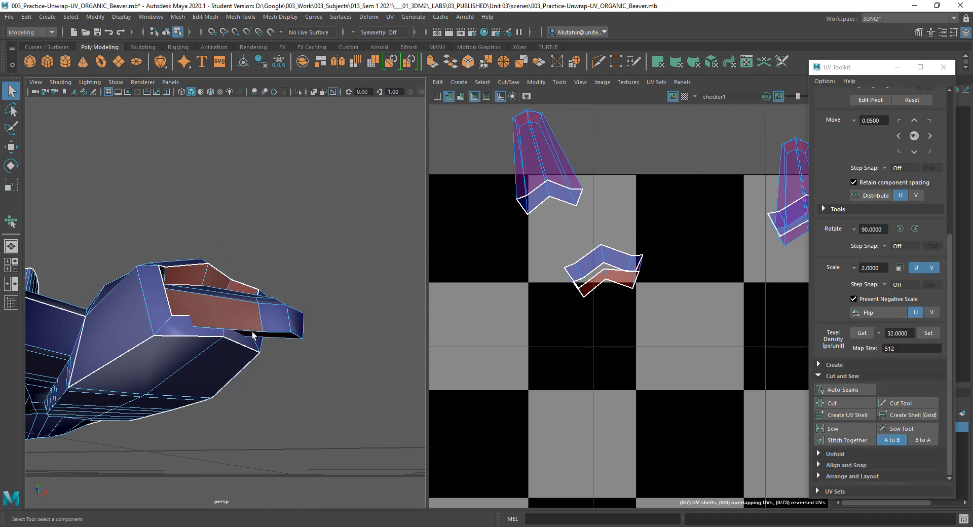
{"action": "double_click", "coordinate": [253, 332]}
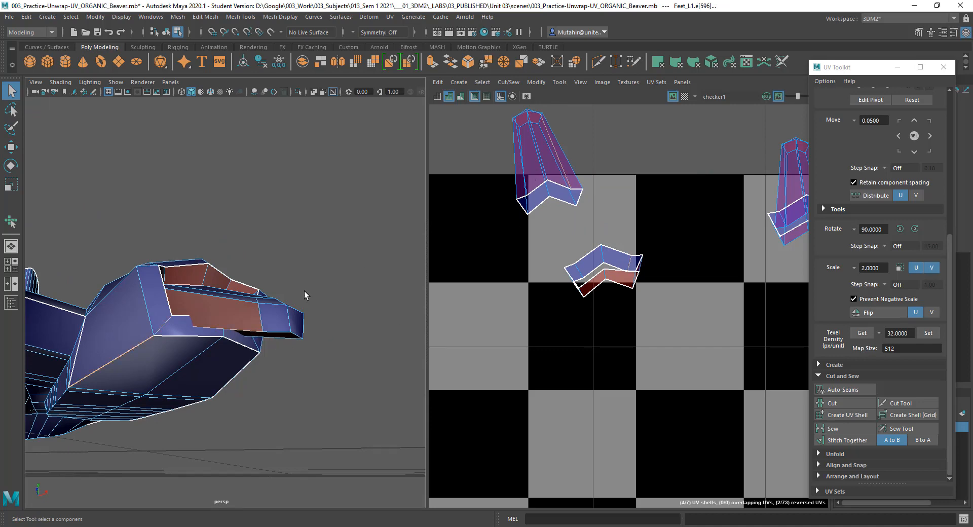
{"action": "key", "text": "4"}
{"action": "left_click_drag", "start_coordinate": [299, 297], "coordinate": [265, 323], "text": "alt"}
{"action": "left_click_drag", "start_coordinate": [260, 260], "coordinate": [260, 260], "text": "alt"}
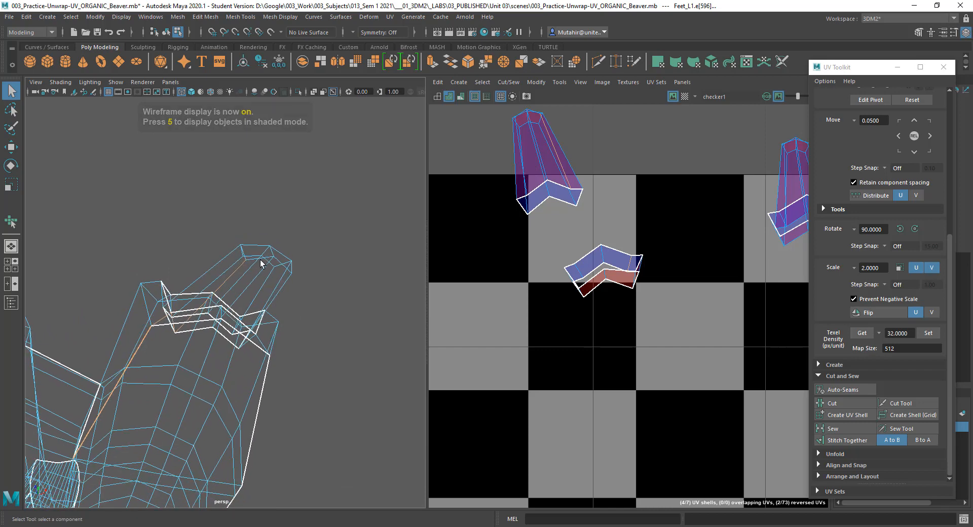
{"action": "left_click", "coordinate": [260, 259]}
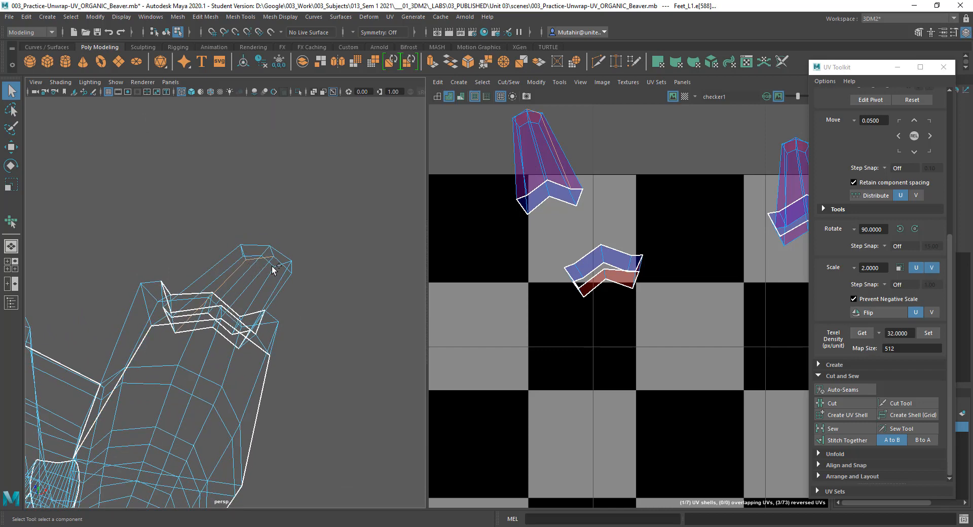
{"action": "left_click_drag", "start_coordinate": [287, 282], "coordinate": [266, 303], "text": "alt"}
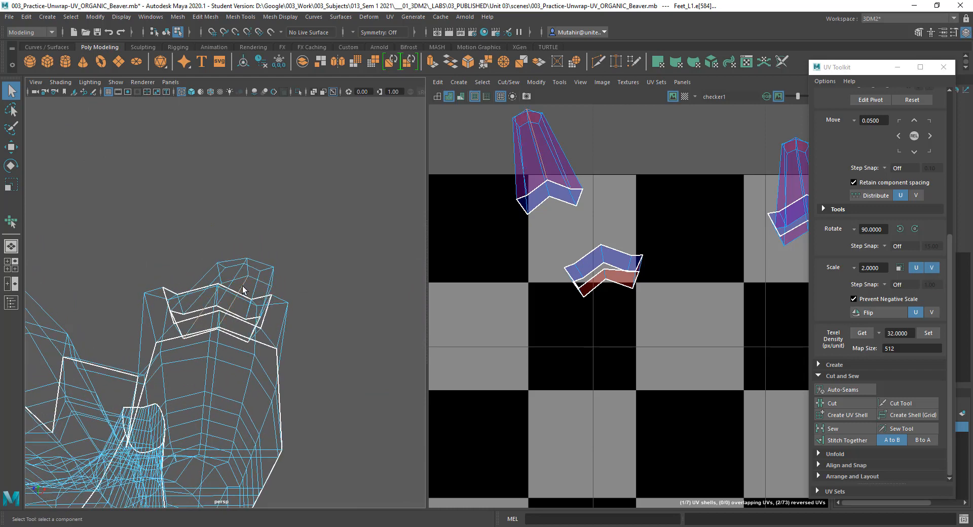
{"action": "left_click_drag", "start_coordinate": [252, 272], "coordinate": [330, 377], "text": "alt"}
{"action": "left_click", "coordinate": [275, 370], "text": "shift"}
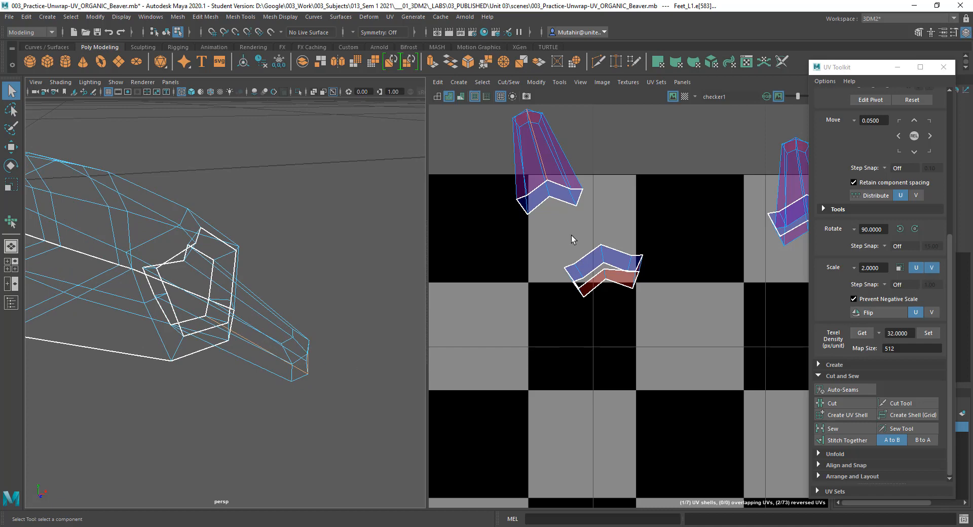
{"action": "left_click", "coordinate": [853, 401]}
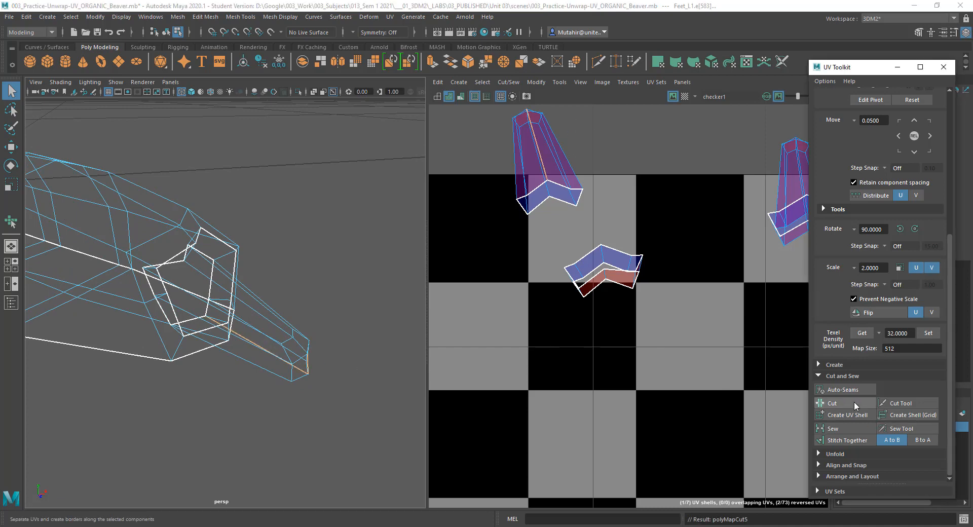
- Select all UVs of the claw shell, unfold them flat with the Smooth UV tool, and clear the selection
{"action": "middle_click_drag", "start_coordinate": [561, 238], "coordinate": [585, 283], "text": "alt"}
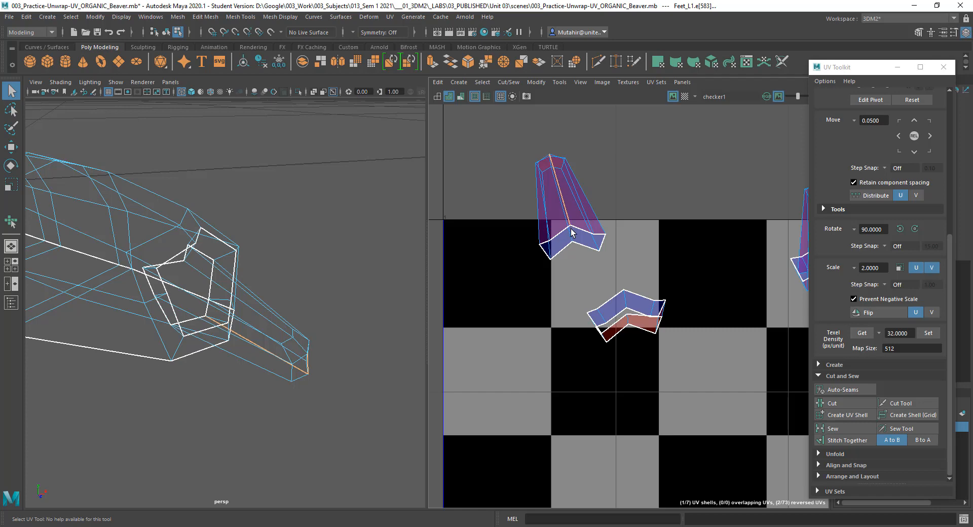
{"action": "left_click_drag", "start_coordinate": [365, 292], "coordinate": [249, 290], "text": "alt"}
{"action": "right_click_drag", "start_coordinate": [558, 215], "coordinate": [525, 196]}
{"action": "left_click", "coordinate": [585, 240]}
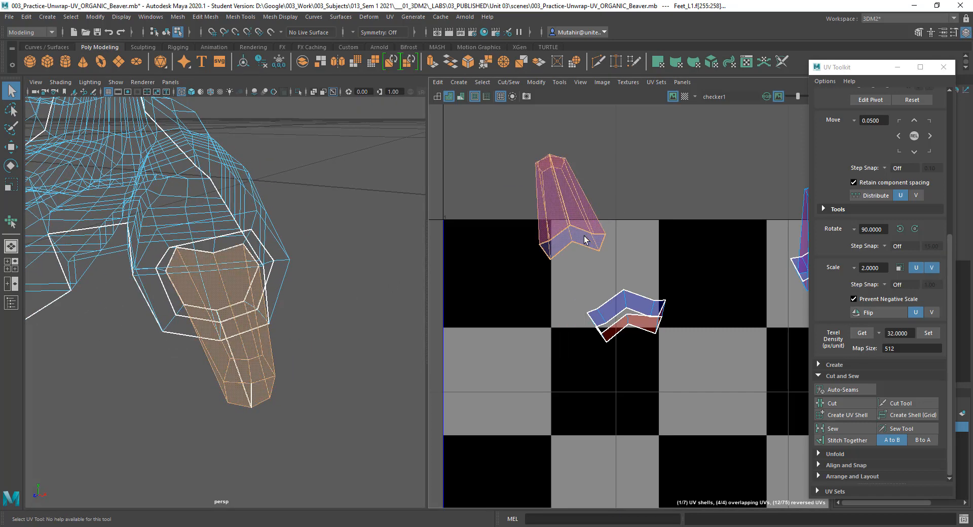
{"action": "left_click_drag", "start_coordinate": [269, 261], "coordinate": [296, 235], "text": "alt"}
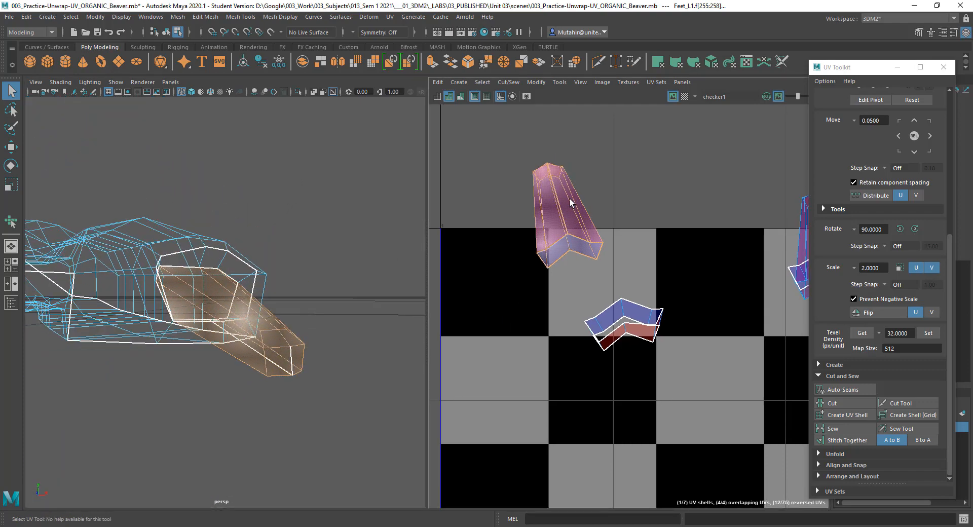
{"action": "right_click_drag", "start_coordinate": [569, 209], "coordinate": [622, 198]}
{"action": "left_click_drag", "start_coordinate": [503, 135], "coordinate": [565, 265]}
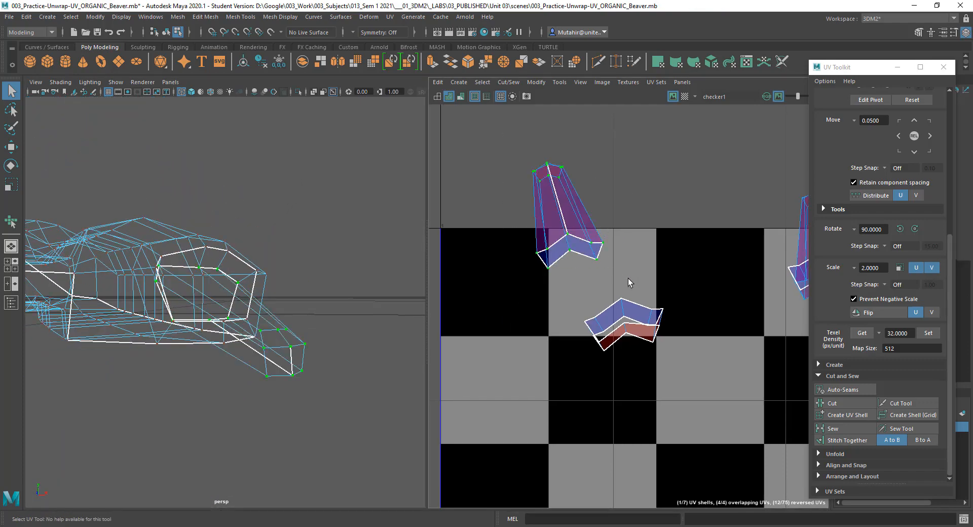
{"action": "left_click", "coordinate": [560, 82]}
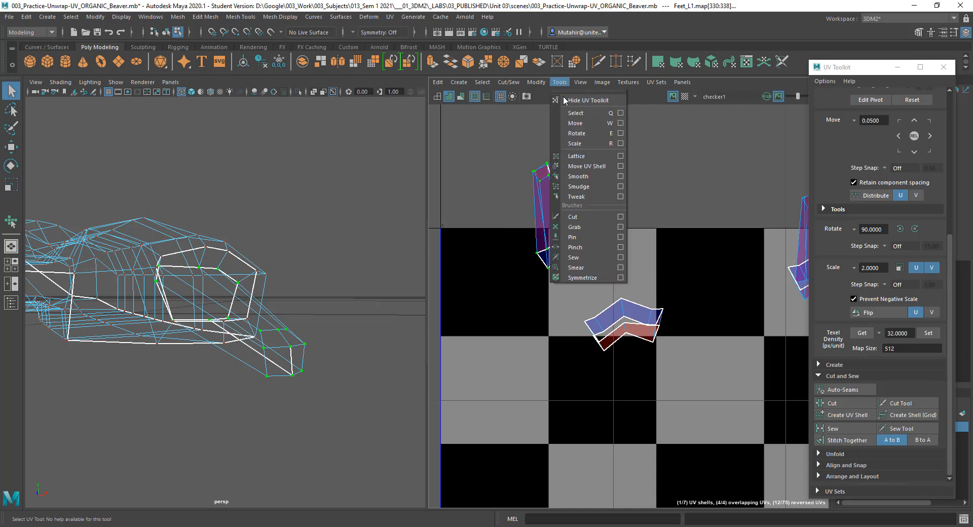
{"action": "left_click", "coordinate": [589, 180]}
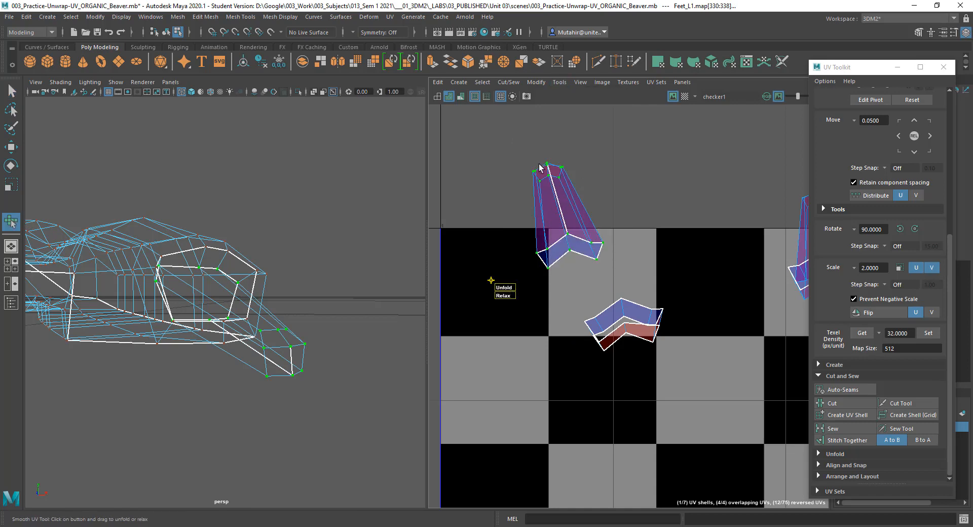
{"action": "left_click_drag", "start_coordinate": [504, 287], "coordinate": [598, 286]}
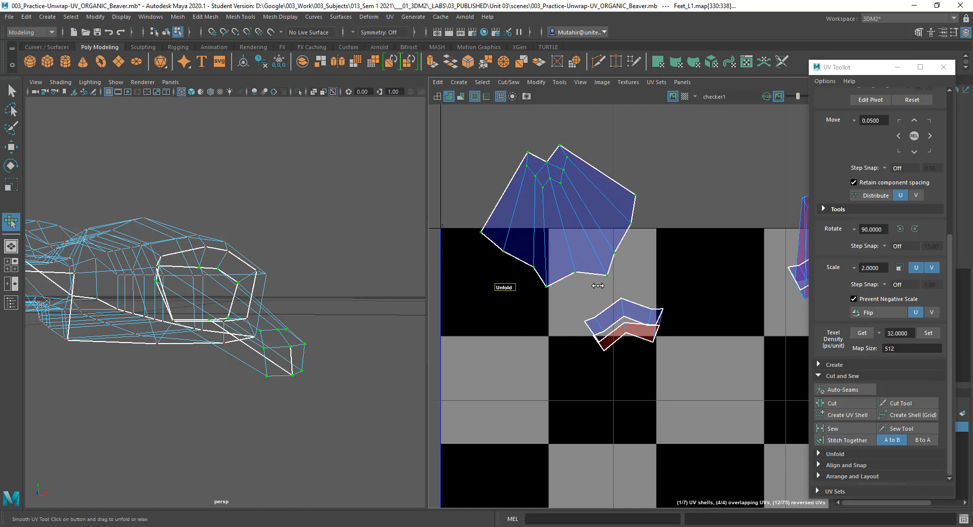
{"action": "left_click_drag", "start_coordinate": [746, 237], "coordinate": [689, 265]}
- Sew the open UV edge at the notch in the claw shell's tip, working with the foot in shaded view
{"action": "mouse_move", "coordinate": [335, 304]}
{"action": "left_mouse_down", "text": "alt"}
{"action": "mouse_move", "coordinate": [312, 315]}
{"action": "mouse_move", "coordinate": [292, 350]}
{"action": "mouse_move", "coordinate": [373, 326]}
{"action": "mouse_move", "coordinate": [326, 298]}
{"action": "mouse_move", "coordinate": [326, 369]}
{"action": "mouse_move", "coordinate": [286, 359]}
{"action": "left_mouse_up", "text": "alt"}
{"action": "key", "text": "6"}
{"action": "right_click_drag", "start_coordinate": [544, 151], "coordinate": [541, 127]}
{"action": "key", "text": "q"}
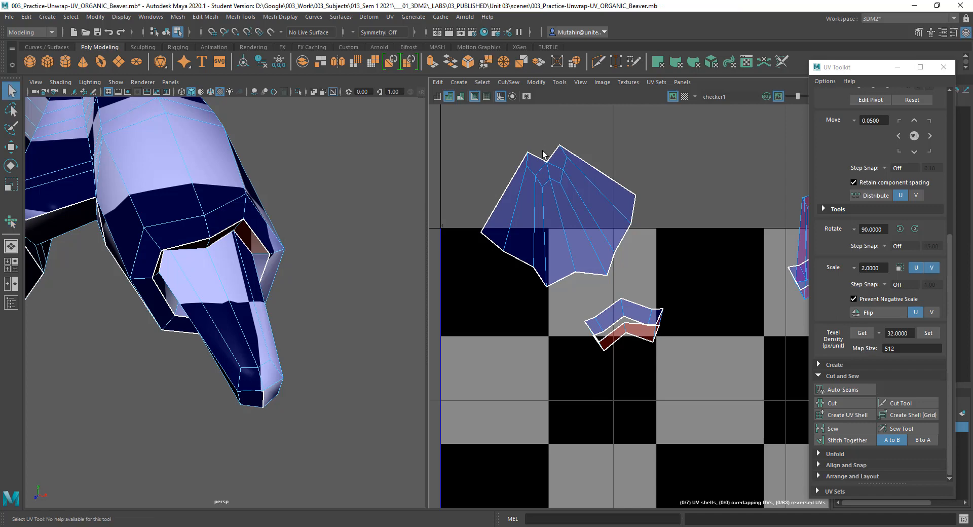
{"action": "left_click", "coordinate": [540, 159]}
{"action": "key", "text": "f"}
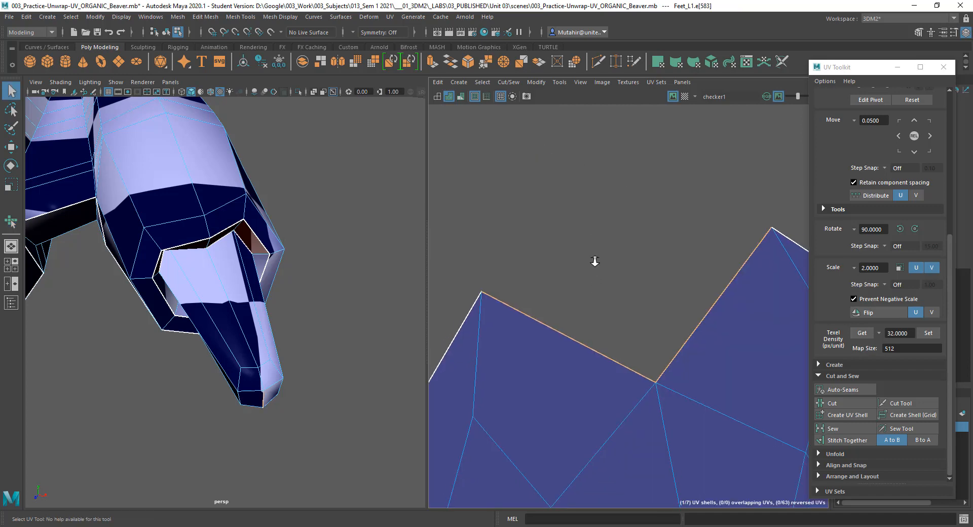
{"action": "left_click_drag", "start_coordinate": [308, 352], "coordinate": [432, 373], "text": "alt"}
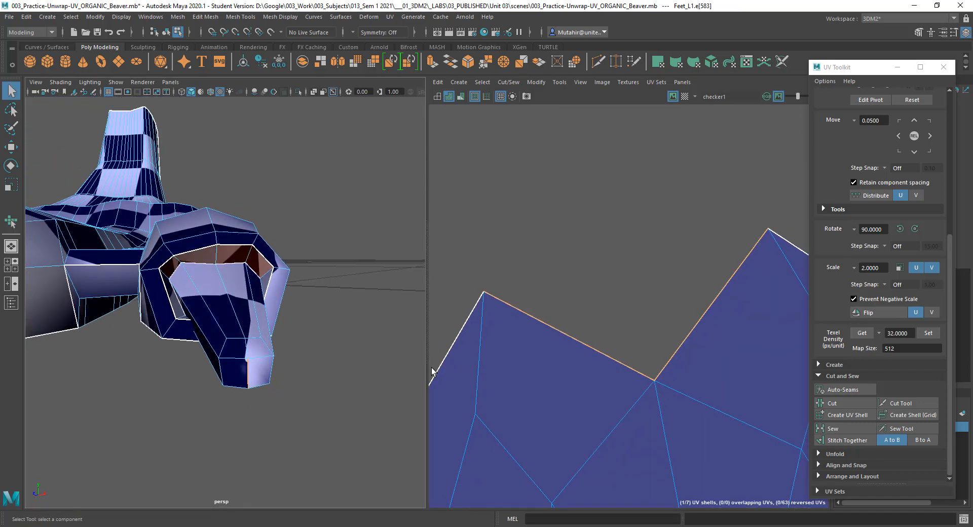
{"action": "left_click", "coordinate": [850, 427]}
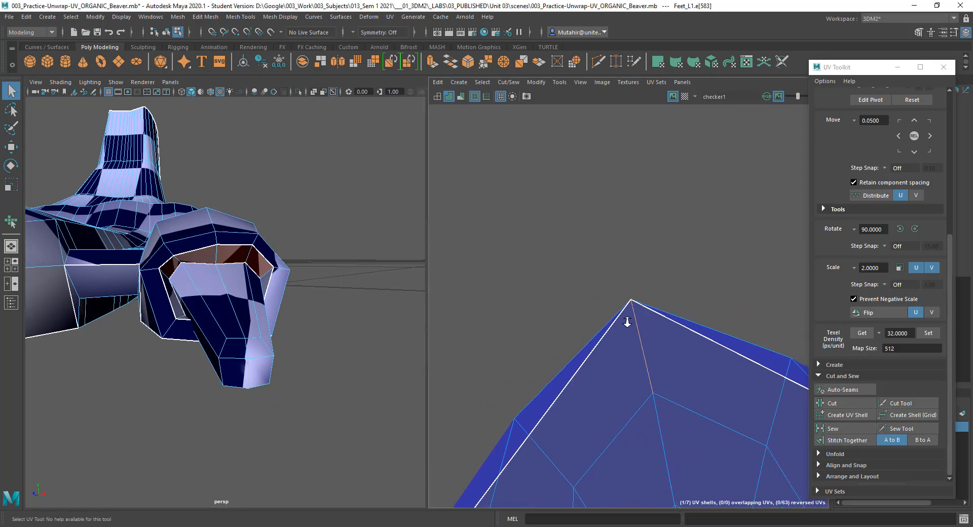
- Select the UVs around the claw tip and smooth out their overlaps with the Smooth UV tool
{"action": "middle_click_drag", "start_coordinate": [675, 401], "coordinate": [619, 218], "text": "alt"}
{"action": "right_click_drag", "start_coordinate": [647, 422], "coordinate": [598, 238], "text": "alt"}
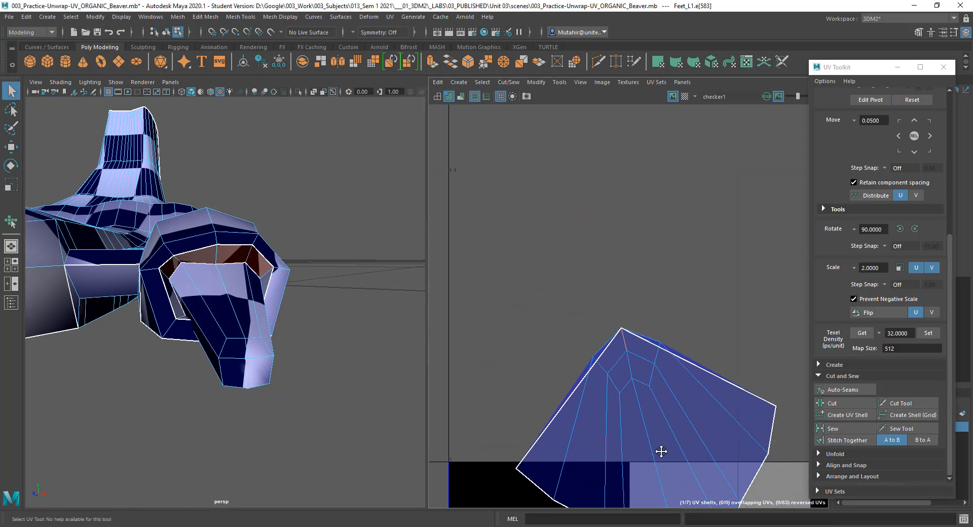
{"action": "middle_click_drag", "start_coordinate": [661, 452], "coordinate": [648, 405], "text": "alt"}
{"action": "right_click_drag", "start_coordinate": [638, 318], "coordinate": [616, 286]}
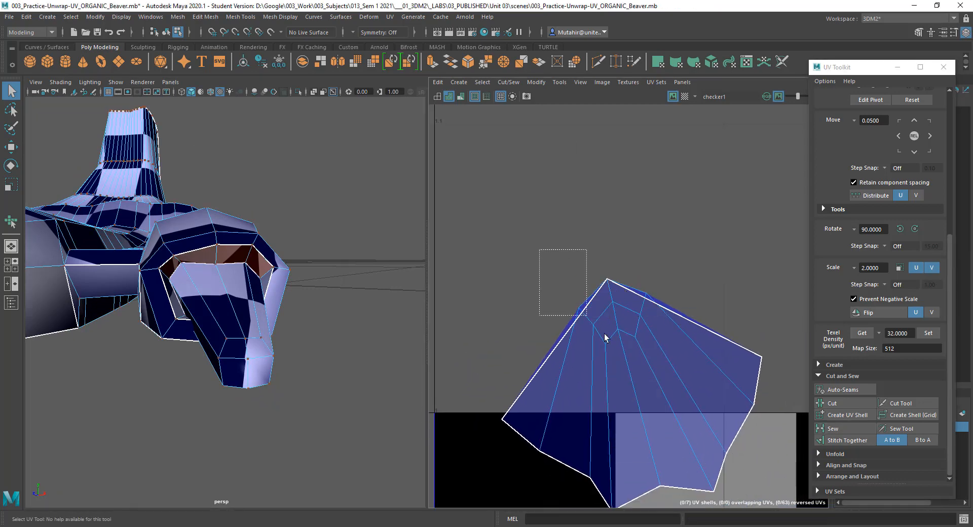
{"action": "left_click_drag", "start_coordinate": [605, 337], "coordinate": [665, 369]}
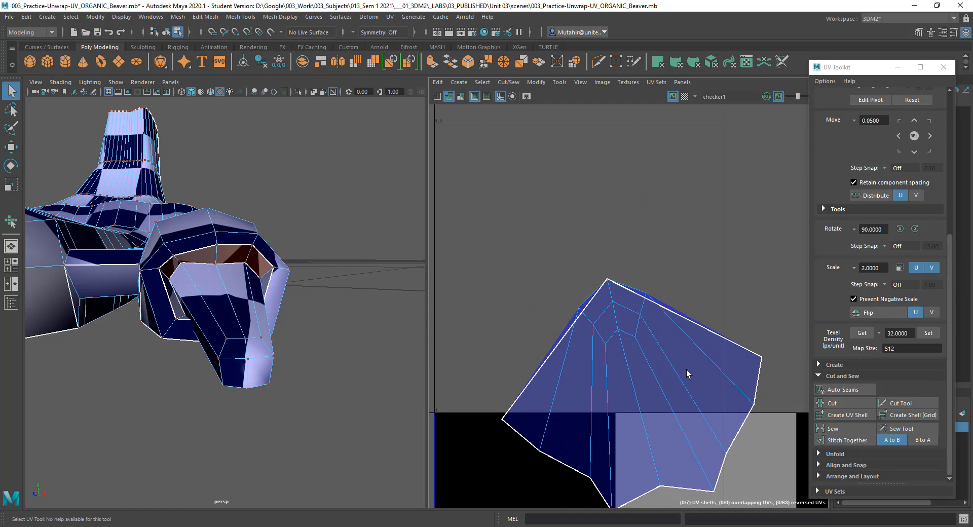
{"action": "left_click", "coordinate": [559, 82]}
{"action": "left_click", "coordinate": [562, 89]}
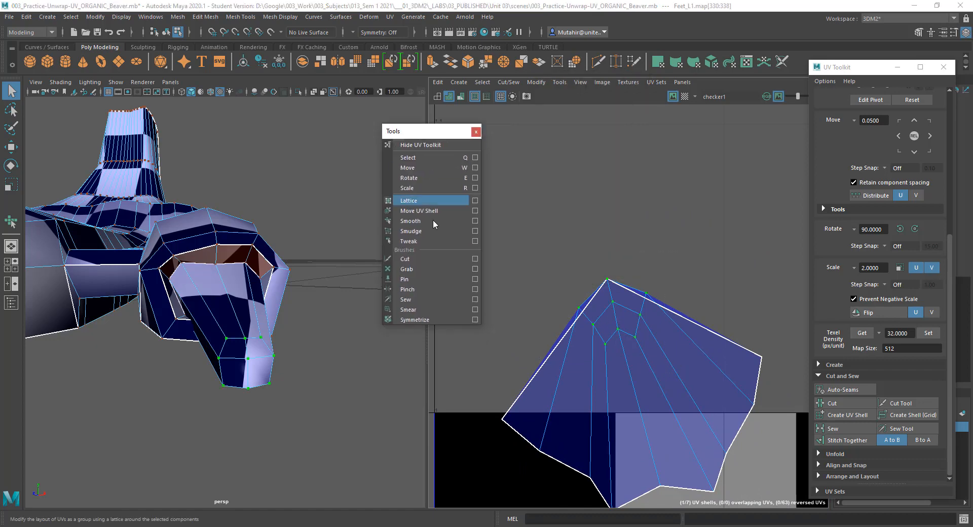
{"action": "left_click", "coordinate": [421, 221]}
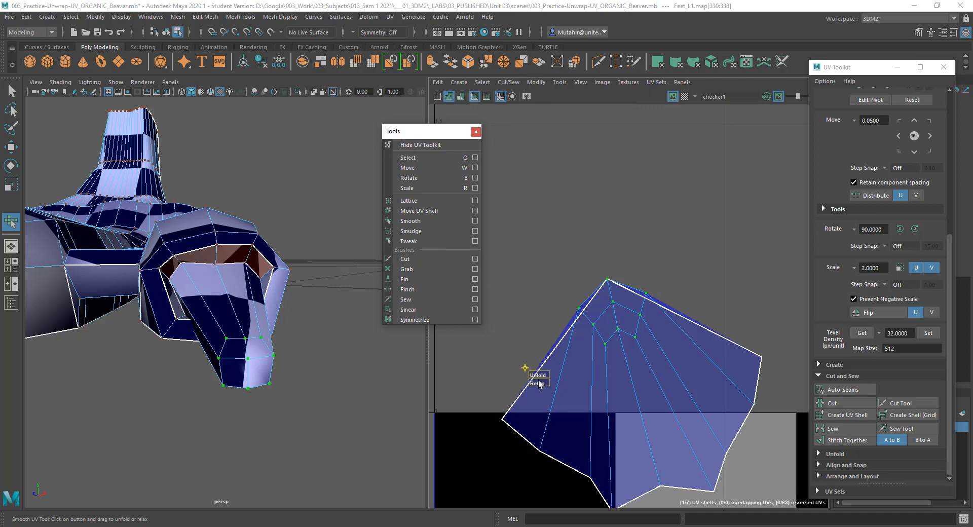
{"action": "left_click_drag", "start_coordinate": [539, 384], "coordinate": [591, 370]}
{"action": "left_click_drag", "start_coordinate": [769, 364], "coordinate": [760, 365]}
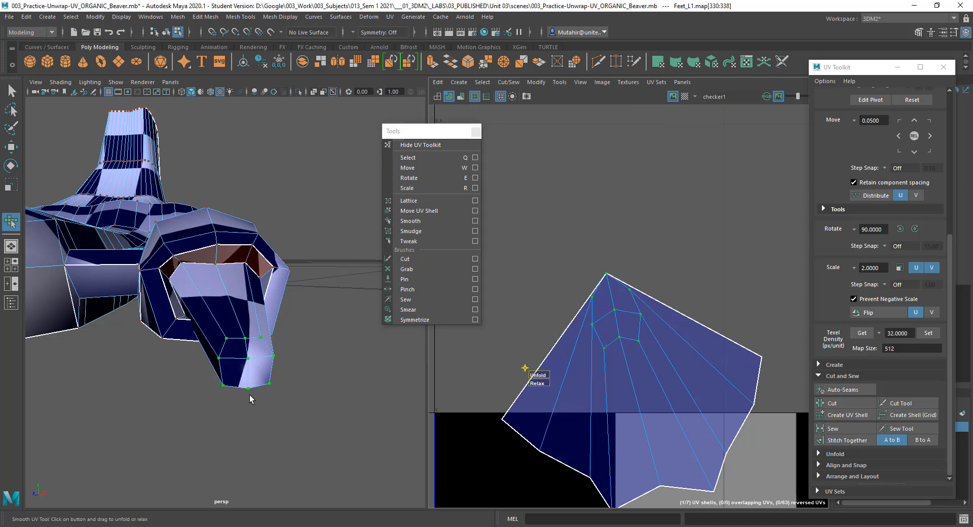
- Examine the smoothed claw tip and its UVs from several angles, along with the neighbouring base strip
{"action": "left_click_drag", "start_coordinate": [250, 399], "coordinate": [284, 303], "text": "alt"}
{"action": "middle_click_drag", "start_coordinate": [674, 387], "coordinate": [677, 395], "text": "alt"}
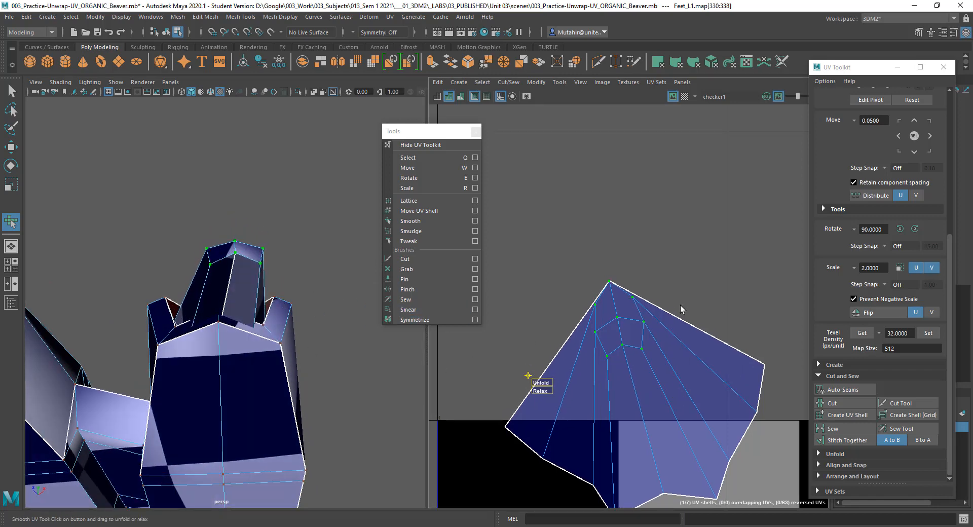
{"action": "right_click_drag", "start_coordinate": [680, 306], "coordinate": [691, 286]}
{"action": "left_click_drag", "start_coordinate": [688, 313], "coordinate": [691, 315]}
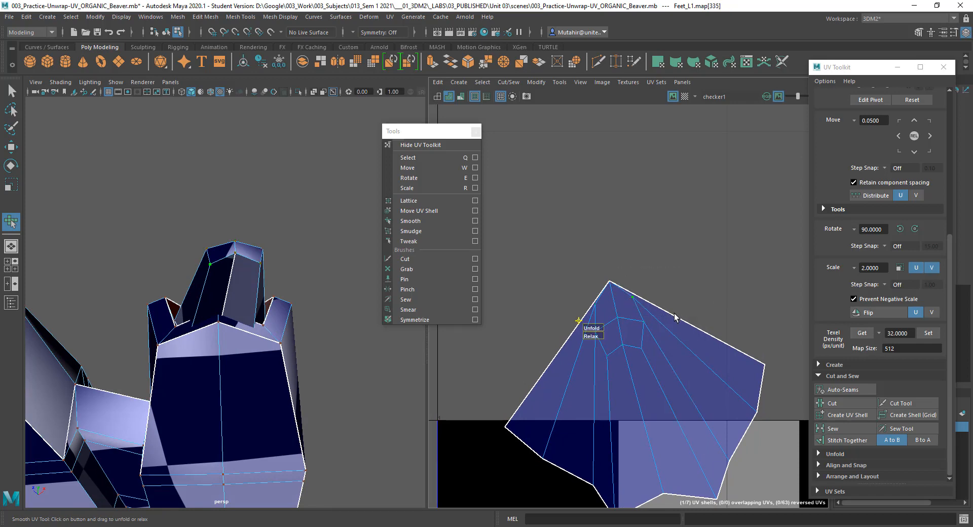
{"action": "left_click_drag", "start_coordinate": [574, 271], "coordinate": [672, 385]}
{"action": "left_click_drag", "start_coordinate": [512, 270], "coordinate": [763, 429]}
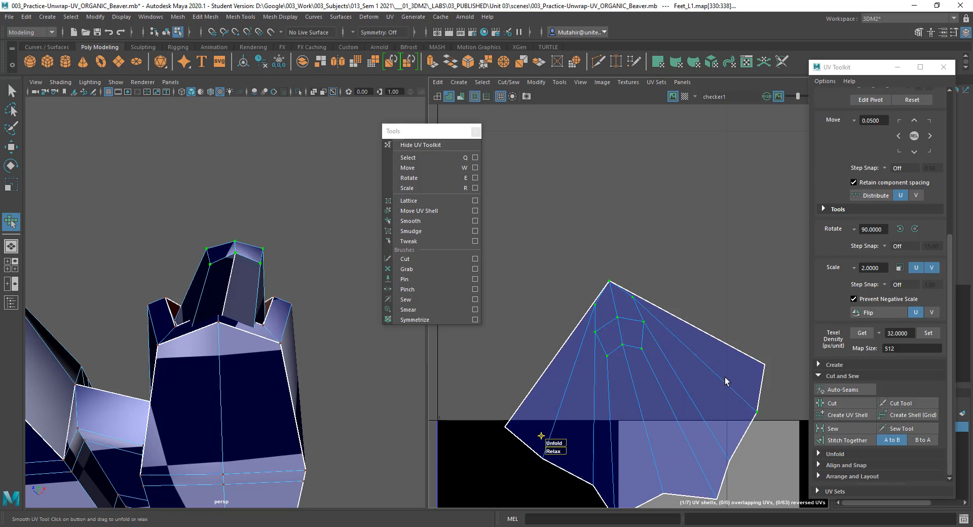
{"action": "left_click", "coordinate": [643, 252]}
{"action": "left_click_drag", "start_coordinate": [345, 337], "coordinate": [307, 311], "text": "alt"}
{"action": "scroll", "coordinate": [741, 360], "scroll_direction": "down", "scroll_amount": 5}
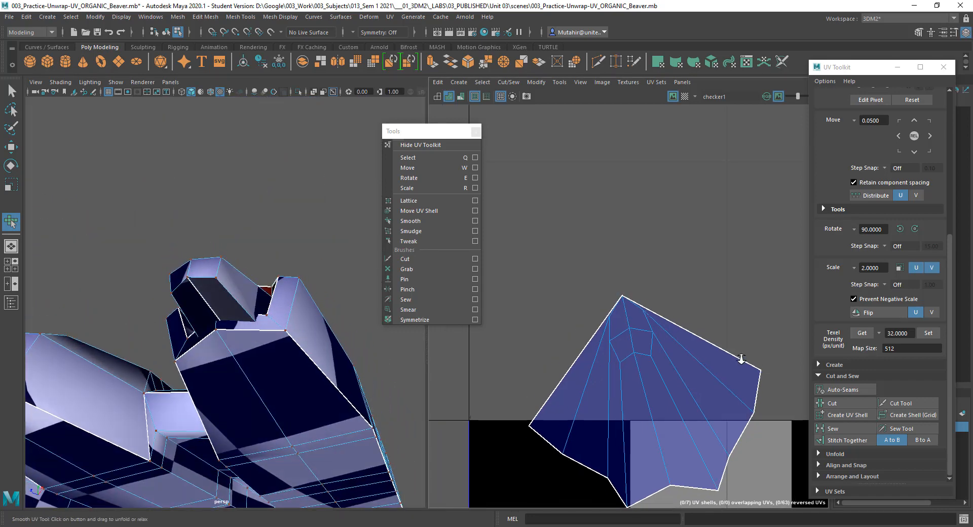
{"action": "middle_click_drag", "start_coordinate": [721, 380], "coordinate": [664, 218], "text": "alt"}
{"action": "left_click_drag", "start_coordinate": [258, 327], "coordinate": [301, 379], "text": "alt"}
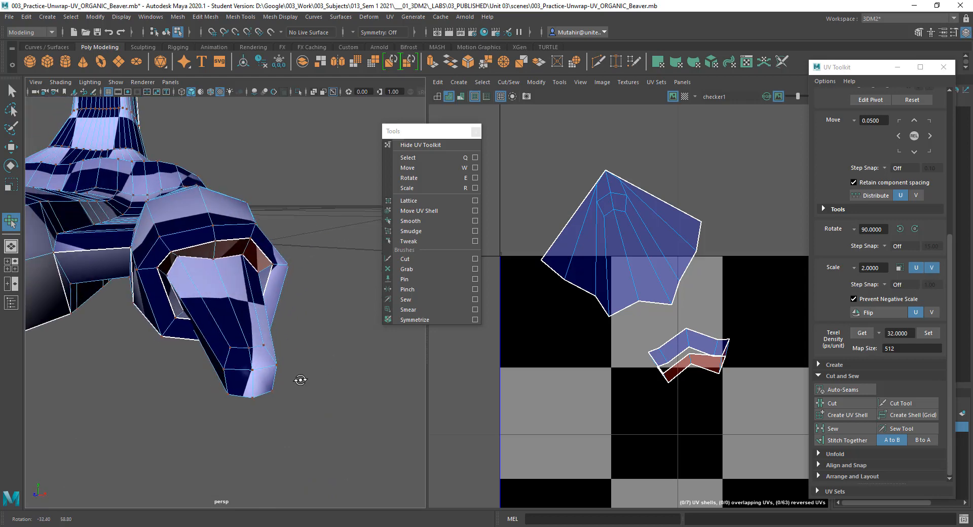
{"action": "scroll", "coordinate": [715, 391], "scroll_direction": "down", "scroll_amount": 2}
{"action": "middle_click_drag", "start_coordinate": [718, 346], "coordinate": [663, 187], "text": "alt"}
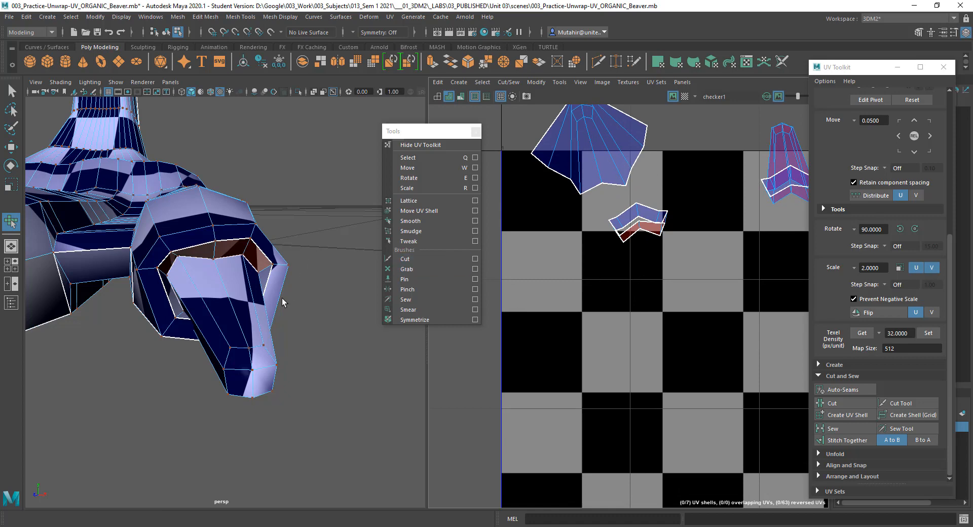
- Select the side edges of the base strip inside the toe socket and cut the UVs along them
{"action": "right_click_drag", "start_coordinate": [238, 281], "coordinate": [256, 262]}
{"action": "left_click_drag", "start_coordinate": [256, 262], "coordinate": [207, 233], "text": "alt"}
{"action": "key", "text": "1"}
{"action": "scroll", "coordinate": [228, 236], "scroll_direction": "up", "scroll_amount": 5}
{"action": "middle_click_drag", "start_coordinate": [207, 233], "coordinate": [220, 237], "text": "alt"}
{"action": "right_click_drag", "start_coordinate": [267, 359], "coordinate": [242, 246], "text": "alt"}
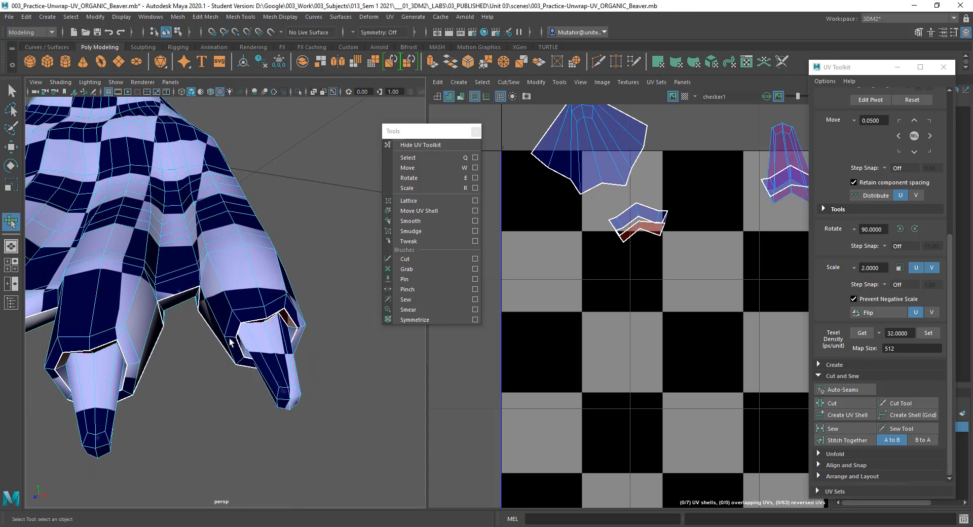
{"action": "left_click_drag", "start_coordinate": [231, 343], "coordinate": [244, 339], "text": "alt"}
{"action": "left_click", "coordinate": [249, 343]}
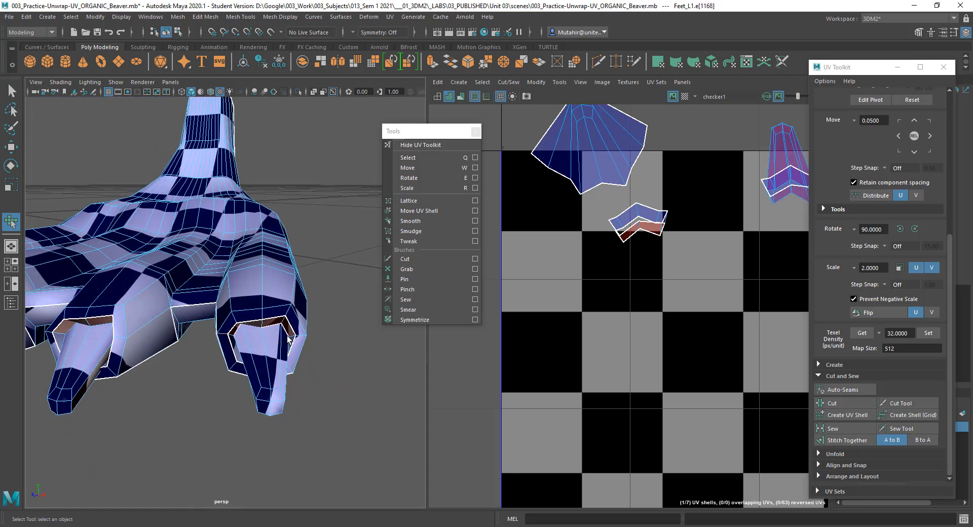
{"action": "right_click_drag", "start_coordinate": [275, 298], "coordinate": [323, 293]}
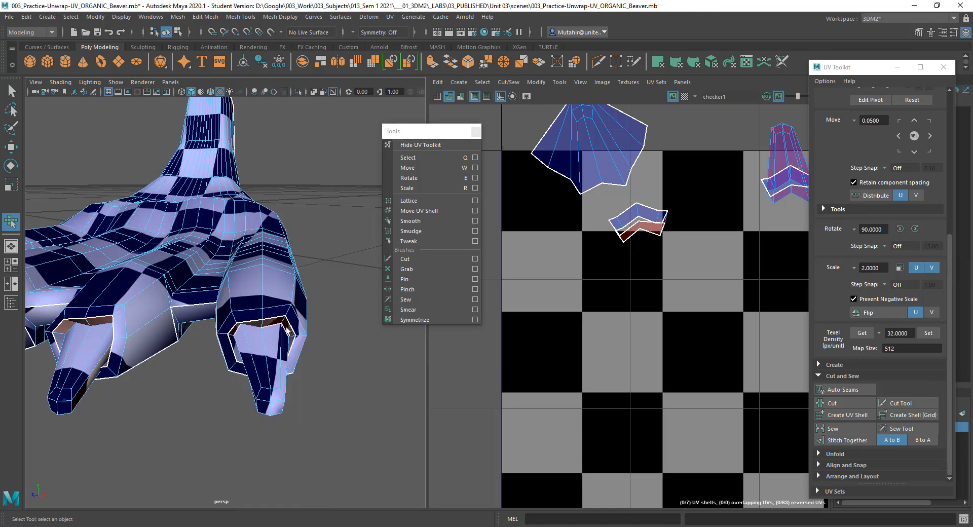
{"action": "left_click", "coordinate": [286, 330]}
{"action": "key", "text": "f"}
{"action": "right_click_drag", "start_coordinate": [677, 302], "coordinate": [650, 315], "text": "alt"}
{"action": "left_click_drag", "start_coordinate": [277, 350], "coordinate": [281, 326], "text": "alt"}
{"action": "key", "text": "f"}
{"action": "right_click_drag", "start_coordinate": [155, 270], "coordinate": [155, 246]}
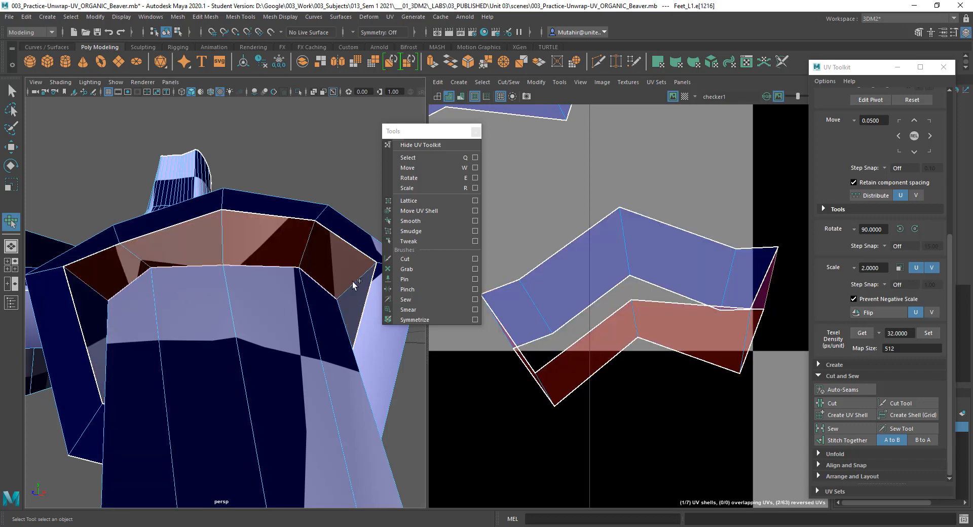
{"action": "left_click", "coordinate": [845, 402]}
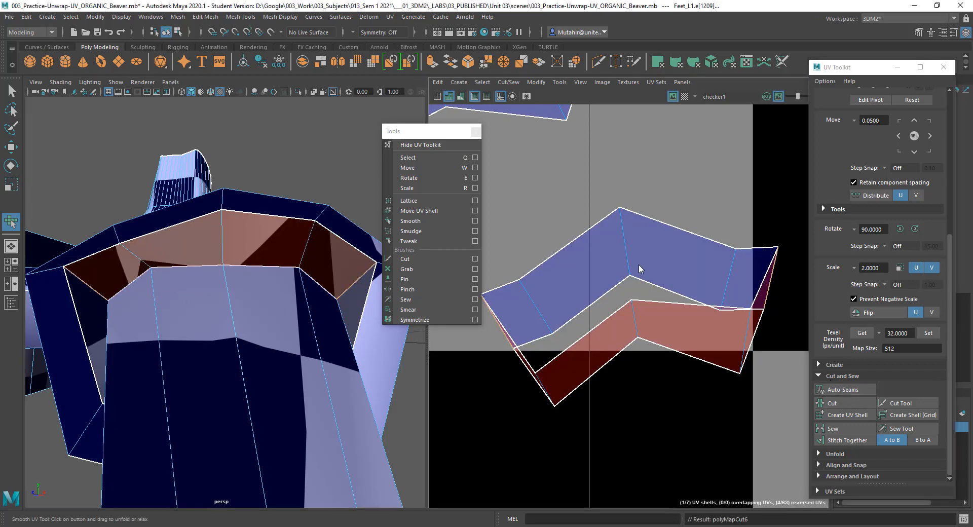
- Select the reversed strip's shell from the socket's upper faces and move it straight up, clear of the other base strip
{"action": "right_click_drag", "start_coordinate": [639, 264], "coordinate": [606, 253]}
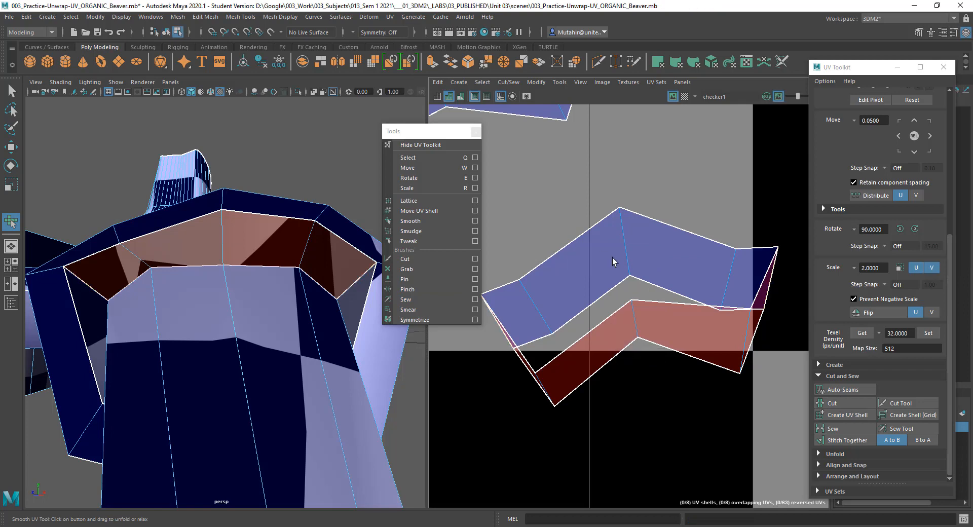
{"action": "left_click", "coordinate": [234, 245]}
{"action": "key", "text": "w"}
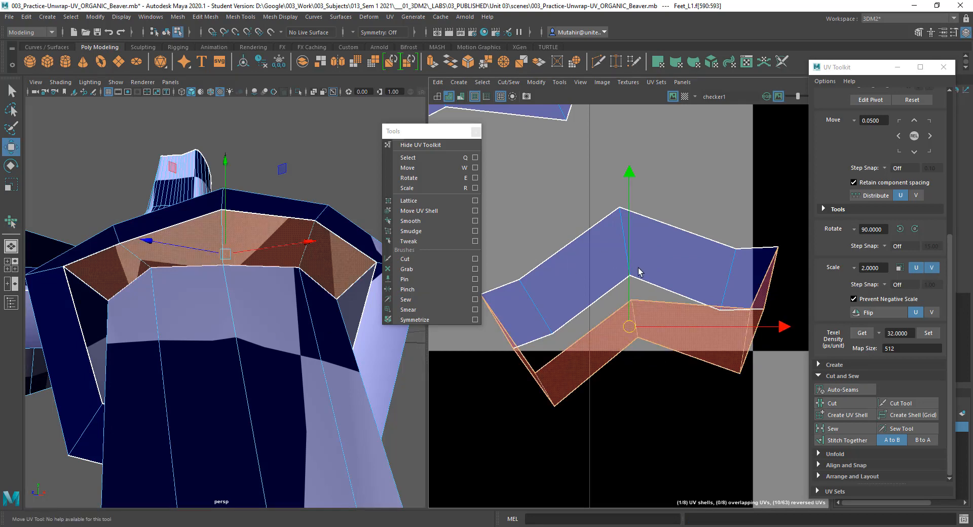
{"action": "left_click_drag", "start_coordinate": [630, 180], "coordinate": [667, 3]}
{"action": "middle_click_drag", "start_coordinate": [600, 291], "coordinate": [602, 315], "text": "alt"}
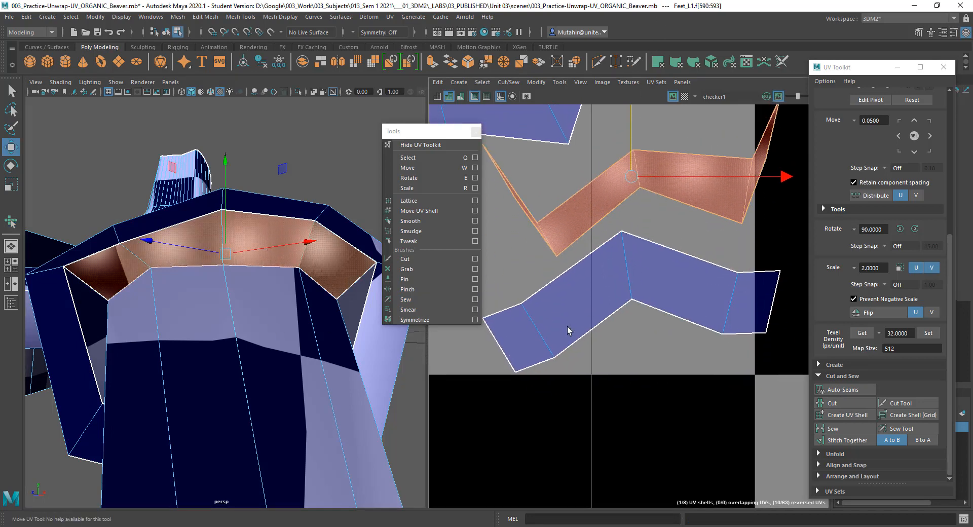
- Try to stitch the reversed strip onto the zigzag edges at the claw shell's base, and undo the stitch
{"action": "right_click_drag", "start_coordinate": [325, 412], "coordinate": [312, 377], "text": "alt"}
{"action": "left_click_drag", "start_coordinate": [315, 380], "coordinate": [319, 401], "text": "alt"}
{"action": "middle_click_drag", "start_coordinate": [665, 176], "coordinate": [706, 308], "text": "alt"}
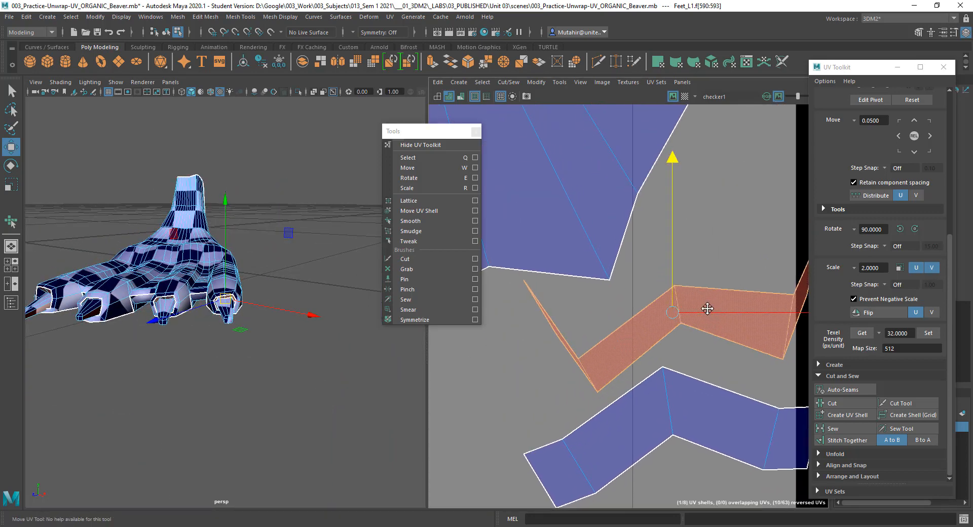
{"action": "right_click_drag", "start_coordinate": [707, 309], "coordinate": [676, 66], "text": "alt"}
{"action": "middle_click_drag", "start_coordinate": [689, 220], "coordinate": [756, 286], "text": "alt"}
{"action": "right_click_drag", "start_coordinate": [677, 334], "coordinate": [655, 287], "text": "alt"}
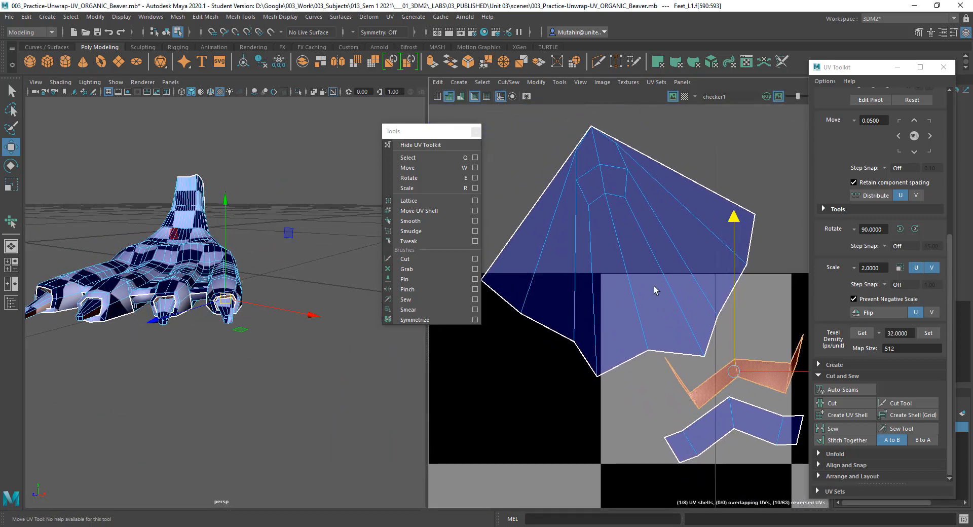
{"action": "right_click", "coordinate": [663, 320]}
{"action": "right_click_drag", "start_coordinate": [663, 320], "coordinate": [663, 304]}
{"action": "left_click", "coordinate": [643, 353]}
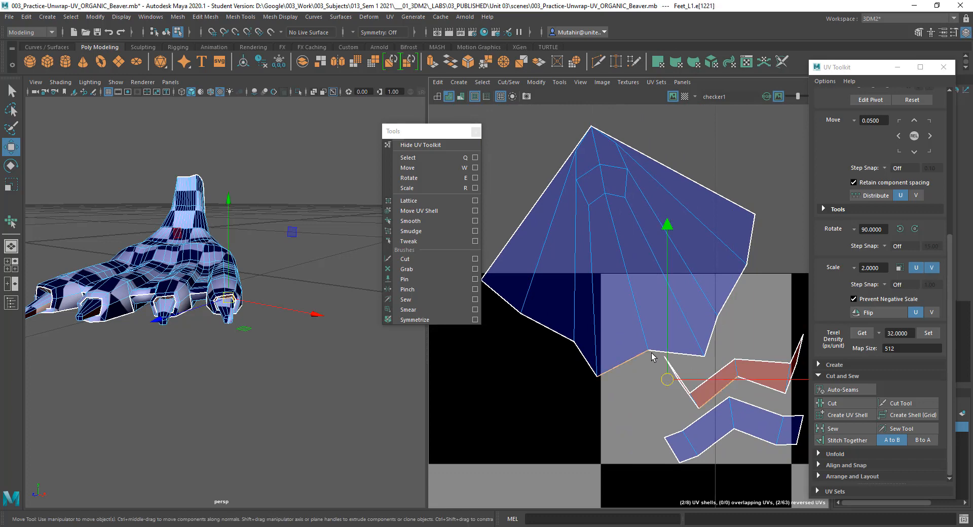
{"action": "left_click", "coordinate": [685, 356], "text": "shift"}
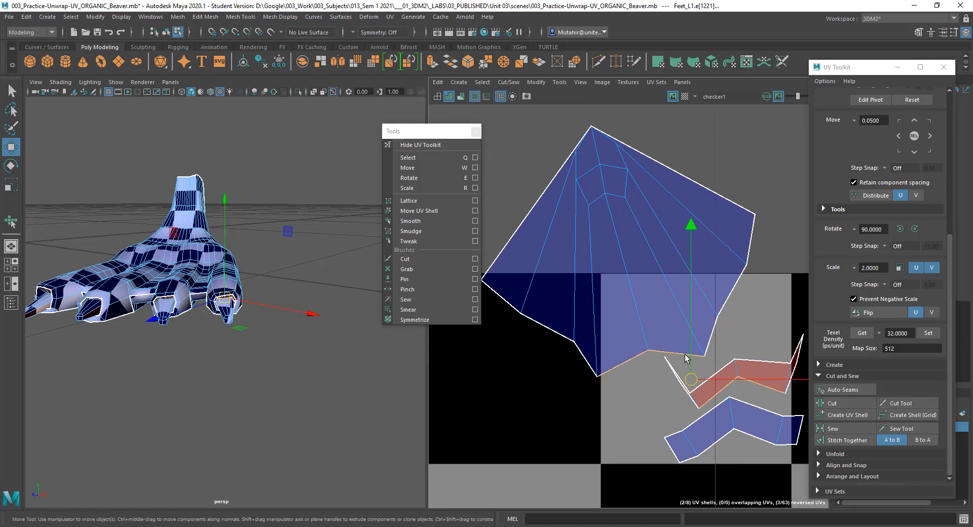
{"action": "left_click", "coordinate": [586, 361], "text": "shift"}
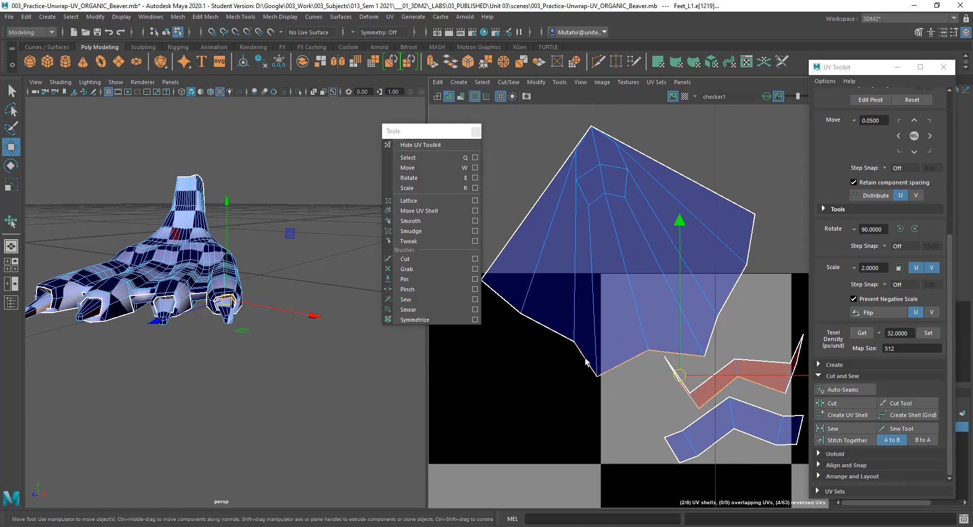
{"action": "left_click", "coordinate": [713, 339], "text": "shift"}
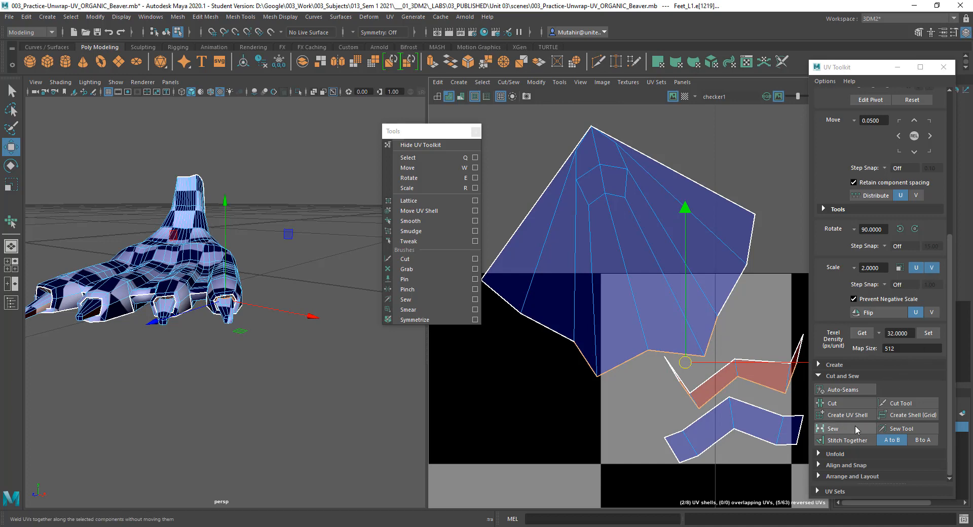
{"action": "left_click", "coordinate": [848, 440]}
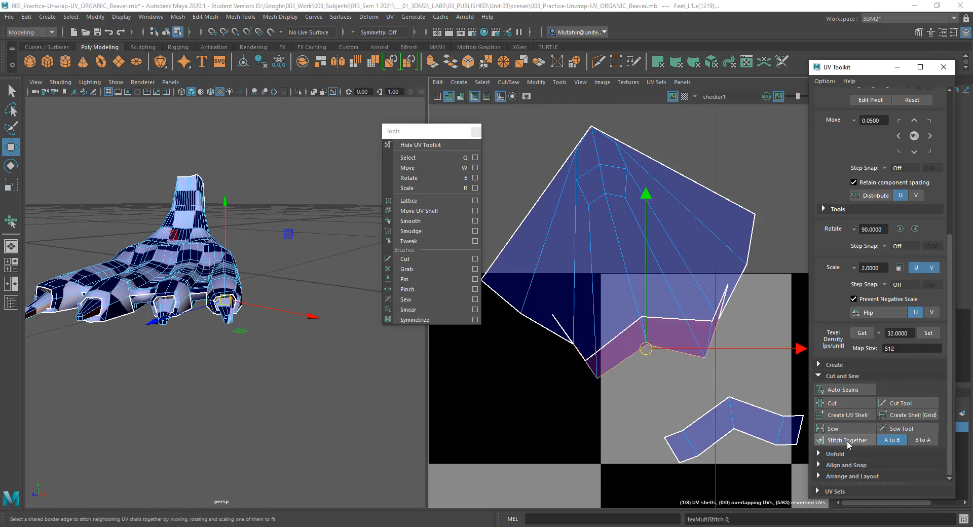
{"action": "key", "text": "ctrl+z"}
- Select the reversed strip's shell and flip it in the U direction
{"action": "key", "text": "q"}
{"action": "middle_click_drag", "start_coordinate": [734, 379], "coordinate": [701, 363], "text": "alt"}
{"action": "left_click", "coordinate": [731, 318]}
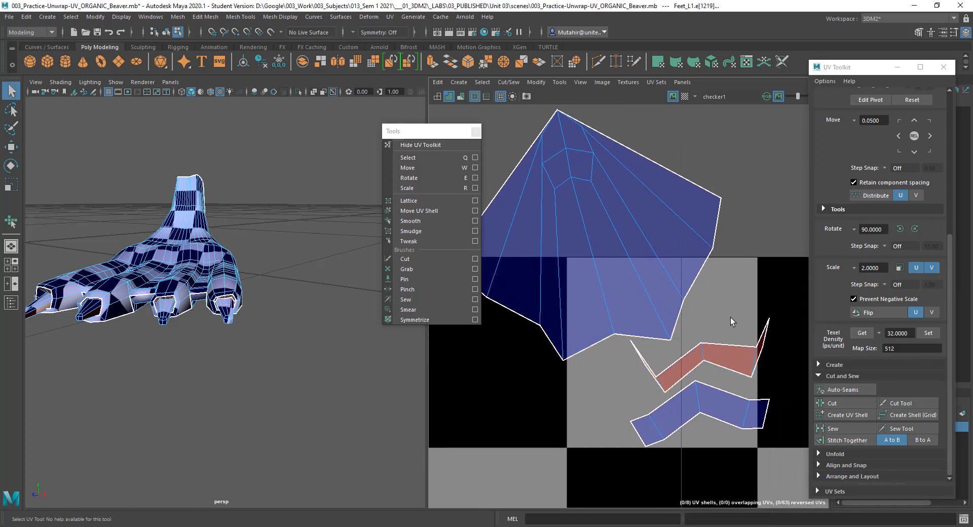
{"action": "right_click_drag", "start_coordinate": [726, 357], "coordinate": [685, 344]}
{"action": "left_click", "coordinate": [884, 313]}
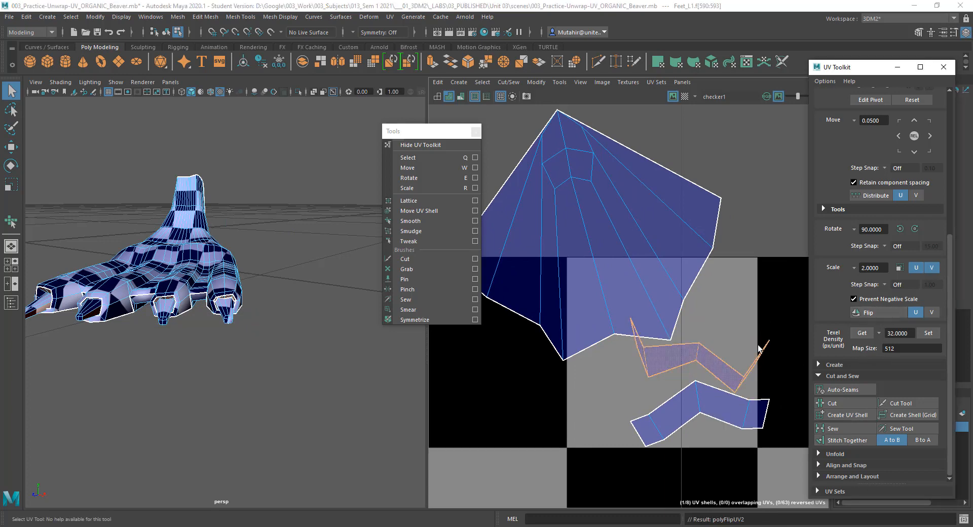
- Move the flipped strip beneath the claw shell's jagged base and rotate it counterclockwise to follow that edge
{"action": "key", "text": "w"}
{"action": "left_click_drag", "start_coordinate": [699, 357], "coordinate": [611, 385]}
{"action": "key", "text": "e"}
{"action": "left_click", "coordinate": [685, 263]}
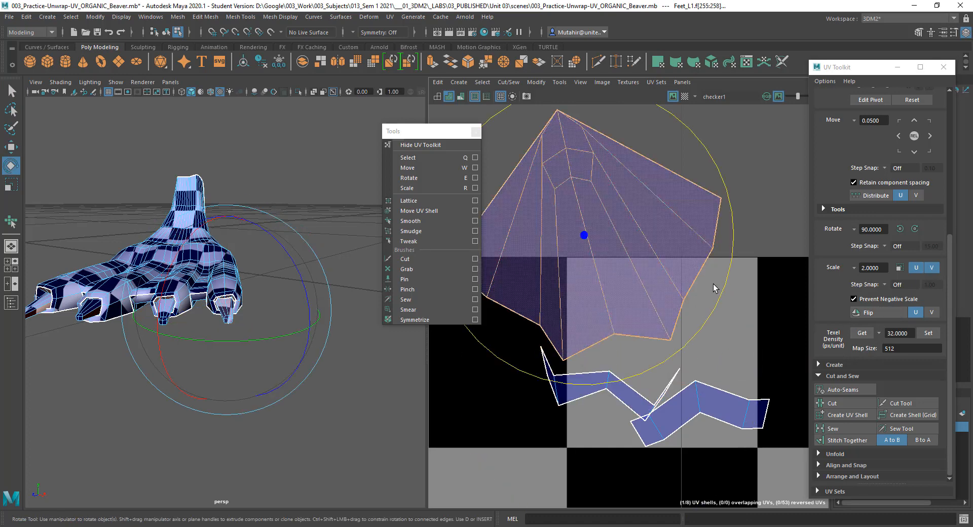
{"action": "left_click", "coordinate": [623, 401]}
{"action": "left_click_drag", "start_coordinate": [735, 299], "coordinate": [693, 261]}
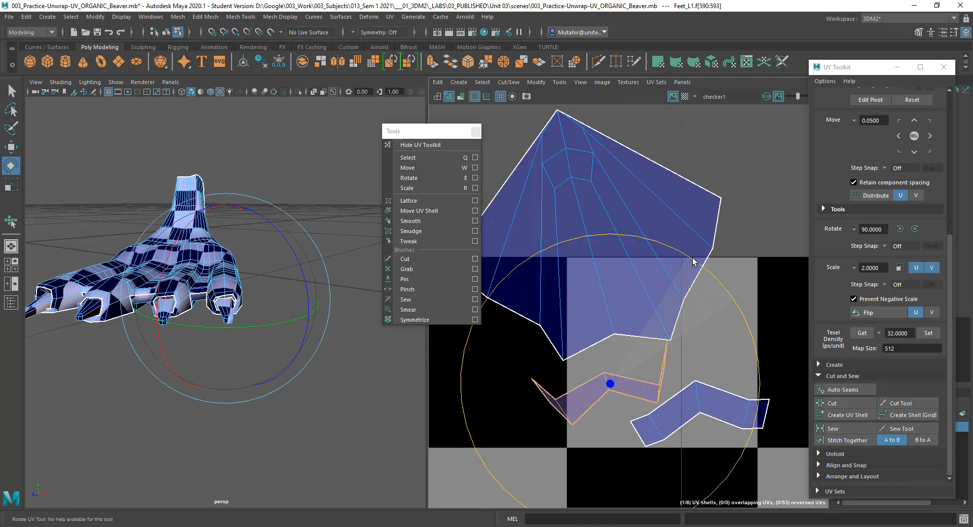
- Select the flipped strip's shell and rotate it clockwise by 90 degrees twice
{"action": "key", "text": "q"}
{"action": "right_click_drag", "start_coordinate": [648, 328], "coordinate": [652, 299]}
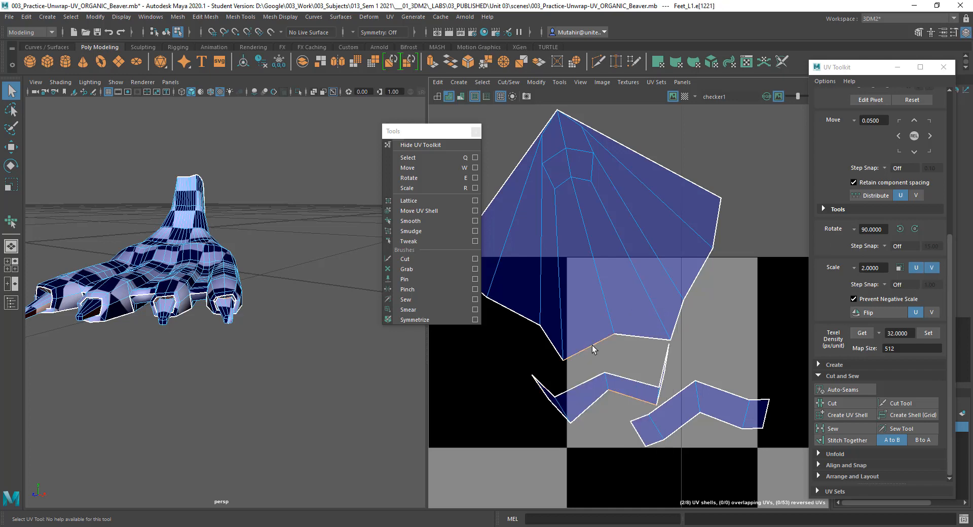
{"action": "right_click_drag", "start_coordinate": [620, 391], "coordinate": [660, 389]}
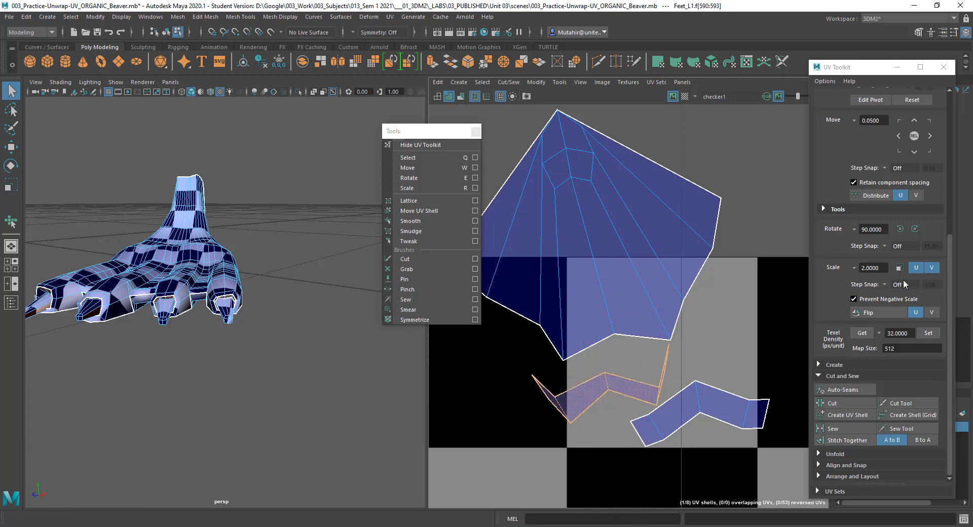
{"action": "left_click", "coordinate": [914, 229]}
{"action": "left_click", "coordinate": [915, 230]}
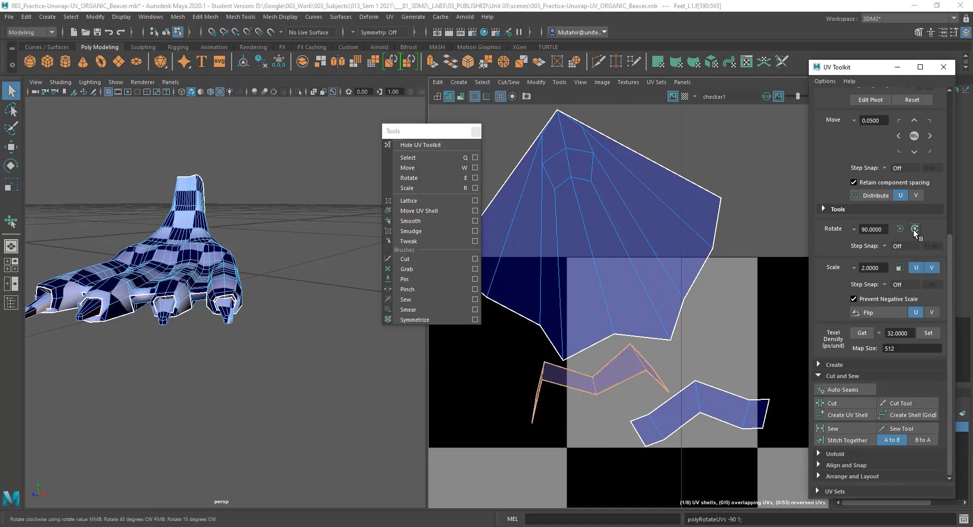
- Select the zigzag edges at the claw shell's base and stitch the rotated strip onto them
{"action": "left_click", "coordinate": [680, 342]}
{"action": "right_click_drag", "start_coordinate": [684, 339], "coordinate": [684, 311]}
{"action": "left_click", "coordinate": [592, 346]}
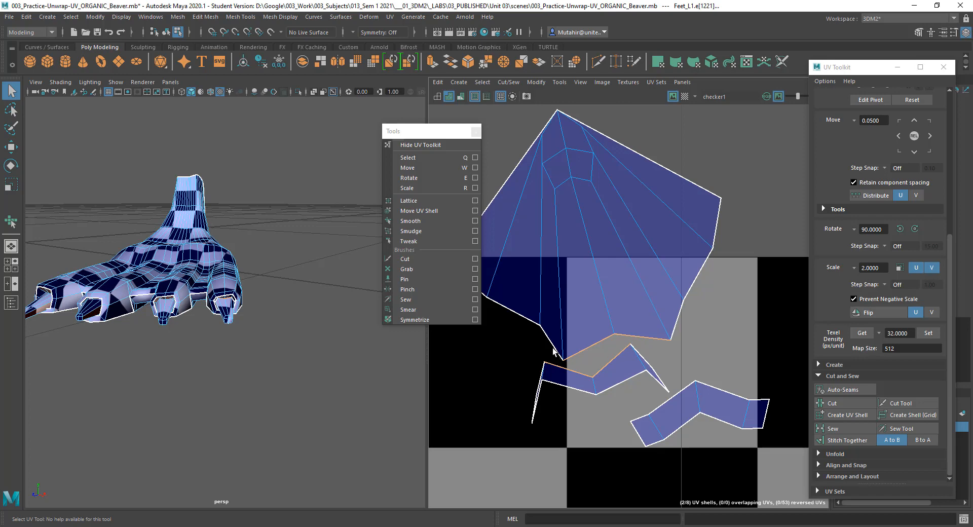
{"action": "left_click", "coordinate": [676, 320], "text": "shift"}
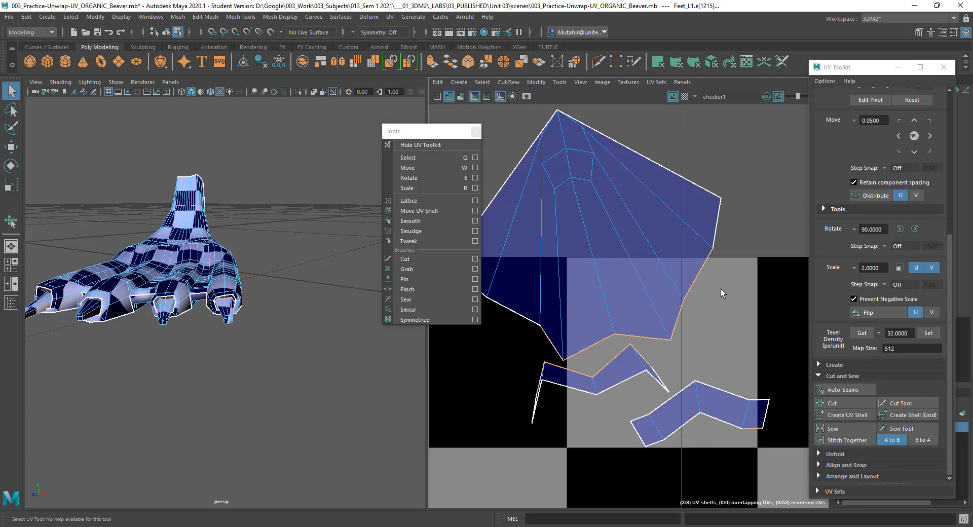
{"action": "key", "text": "ctrl+z"}
{"action": "left_click", "coordinate": [844, 440]}
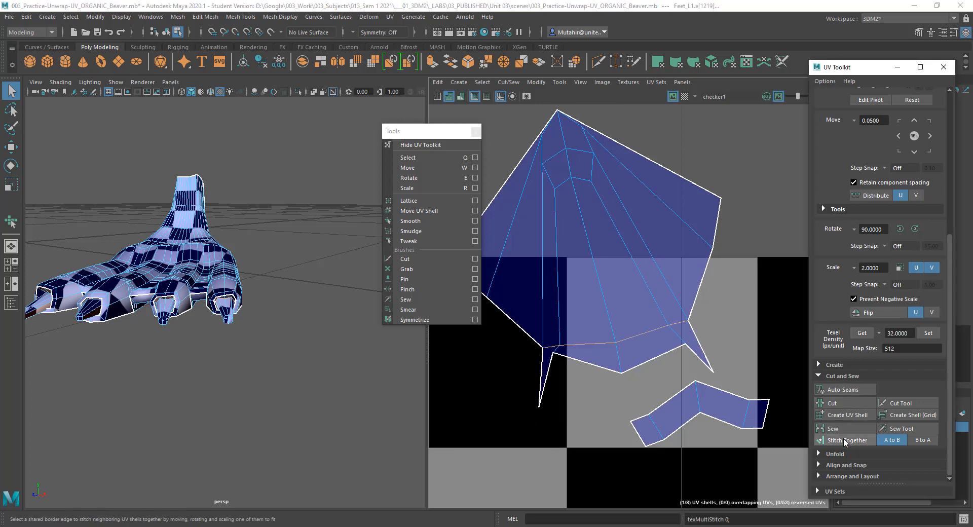
- Cut the claw's UVs along the long outer edges and tip edges of its two underside faces
{"action": "scroll", "coordinate": [628, 376], "scroll_direction": "down", "scroll_amount": 3}
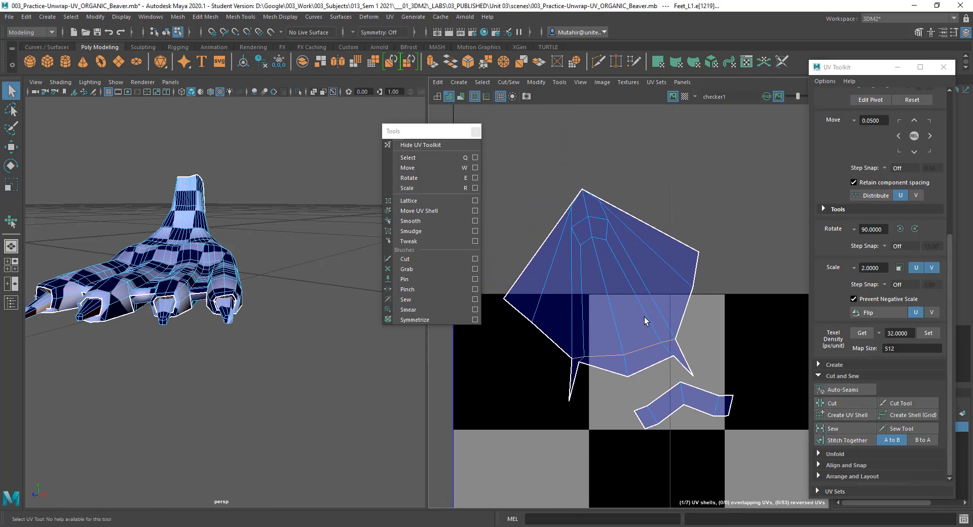
{"action": "middle_click_drag", "start_coordinate": [624, 291], "coordinate": [649, 290], "text": "alt"}
{"action": "scroll", "coordinate": [252, 259], "scroll_direction": "up", "scroll_amount": 8}
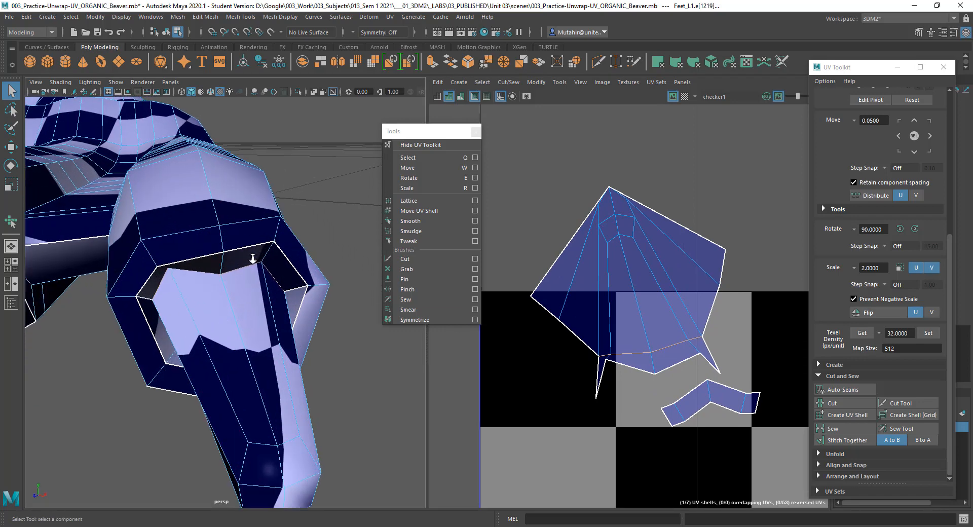
{"action": "right_click", "coordinate": [639, 305]}
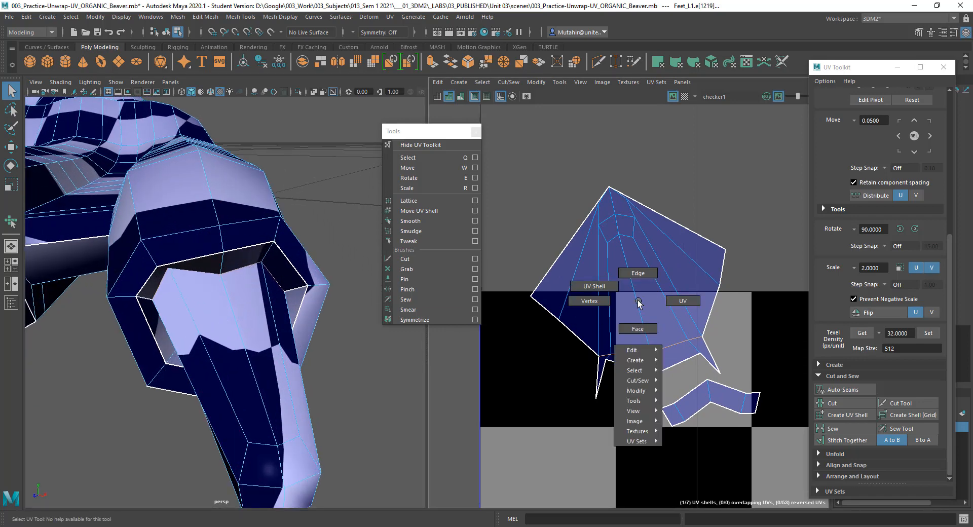
{"action": "left_click_drag", "start_coordinate": [213, 304], "coordinate": [98, 276], "text": "alt"}
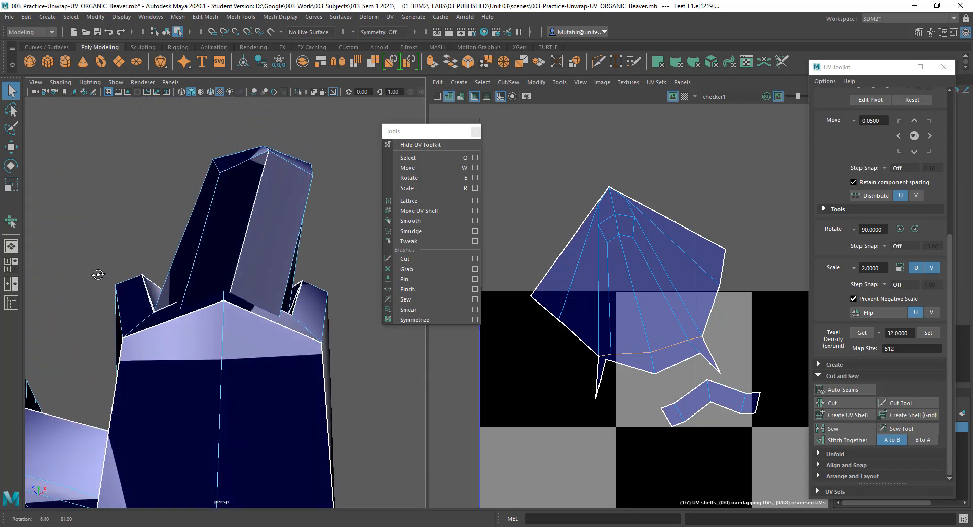
{"action": "mouse_move", "coordinate": [236, 202]}
{"action": "right_mouse_down"}
{"action": "mouse_move", "coordinate": [235, 183]}
{"action": "mouse_move", "coordinate": [223, 188]}
{"action": "right_mouse_up"}
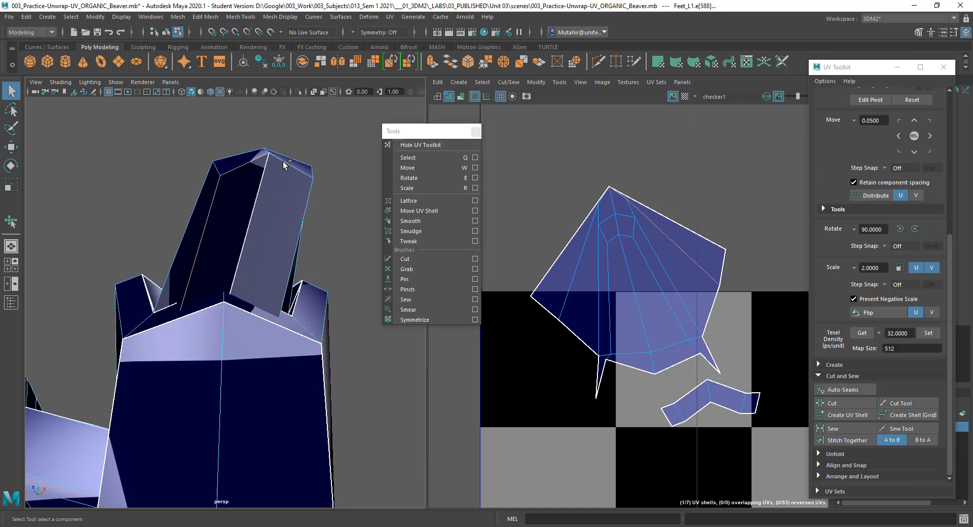
{"action": "left_click", "coordinate": [306, 200]}
{"action": "left_click", "coordinate": [853, 406]}
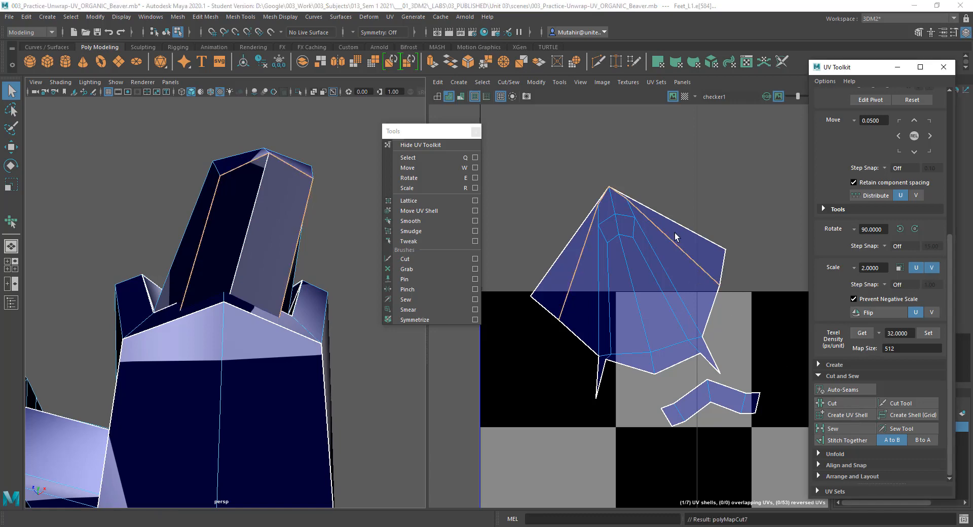
- Select the two cut-off underside face shells and move them up, clear of the claw shell
{"action": "right_click_drag", "start_coordinate": [676, 237], "coordinate": [633, 221]}
{"action": "left_click", "coordinate": [567, 257]}
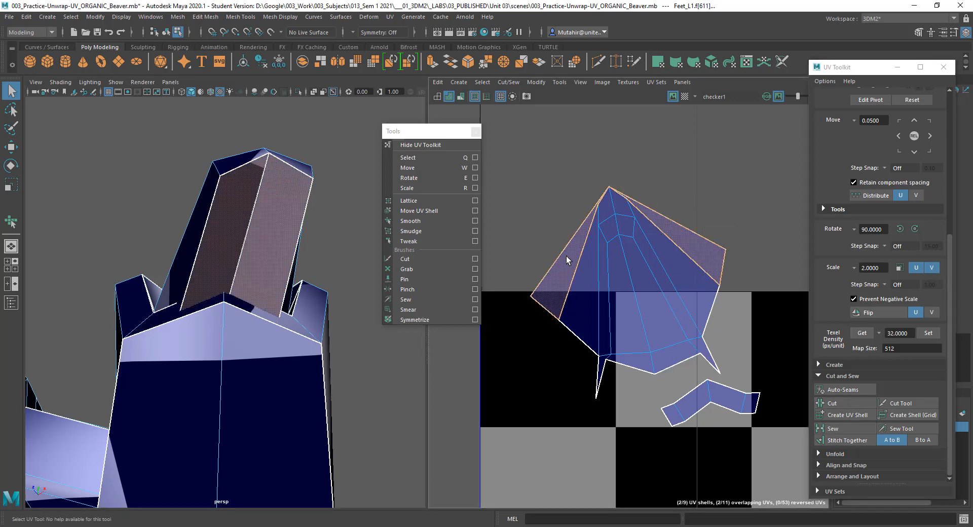
{"action": "scroll", "coordinate": [566, 257], "scroll_direction": "down", "scroll_amount": 2}
{"action": "key", "text": "w"}
{"action": "left_click_drag", "start_coordinate": [630, 297], "coordinate": [642, 160]}
- Select the remaining socket strip's shell and move it up and to the right, away from the claw shell
{"action": "right_click_drag", "start_coordinate": [643, 318], "coordinate": [655, 321]}
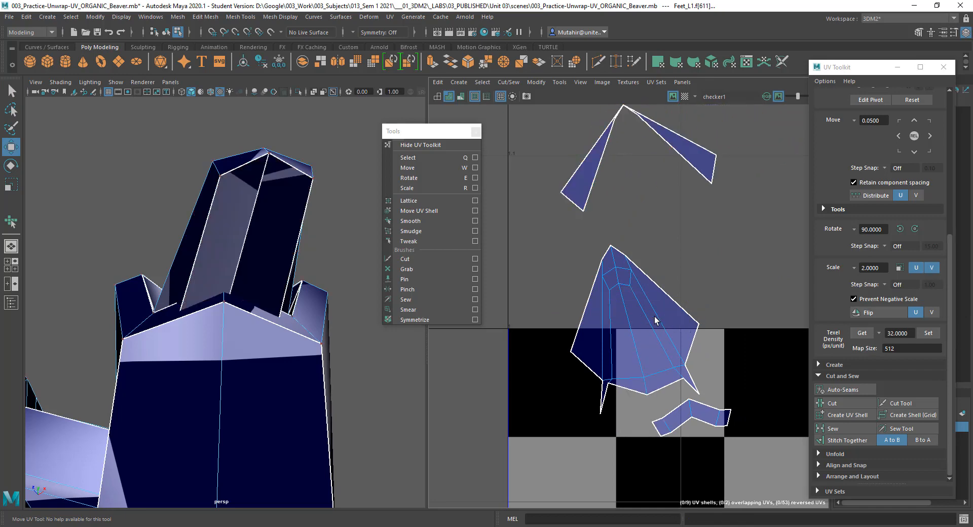
{"action": "left_click_drag", "start_coordinate": [556, 240], "coordinate": [728, 428]}
{"action": "right_click_drag", "start_coordinate": [682, 398], "coordinate": [642, 385]}
{"action": "left_click", "coordinate": [680, 418]}
{"action": "left_click_drag", "start_coordinate": [692, 417], "coordinate": [775, 231]}
{"action": "key", "text": "q"}
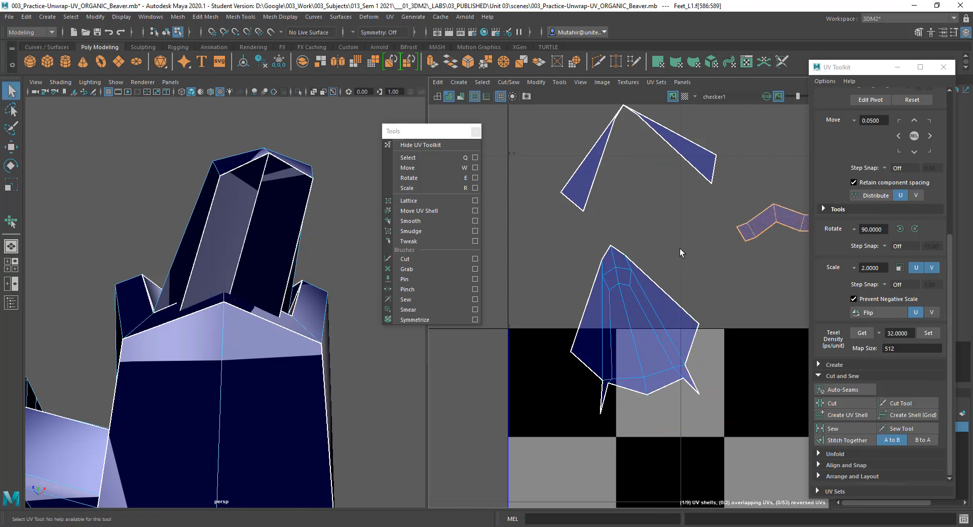
- Select all UVs of the claw shell and unfold them with the Smooth tool
{"action": "right_click_drag", "start_coordinate": [670, 254], "coordinate": [615, 245]}
{"action": "left_click_drag", "start_coordinate": [554, 239], "coordinate": [711, 420]}
{"action": "left_click", "coordinate": [425, 222]}
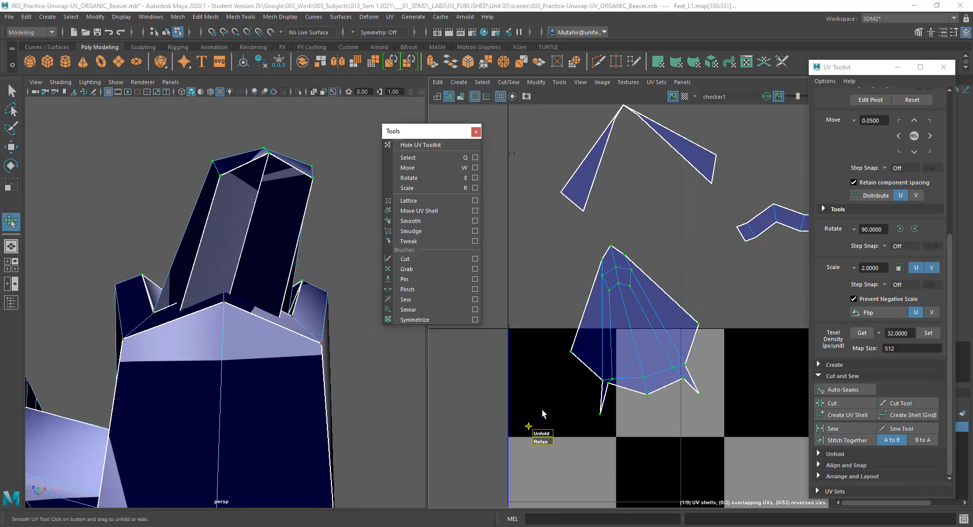
{"action": "left_click_drag", "start_coordinate": [543, 434], "coordinate": [714, 418]}
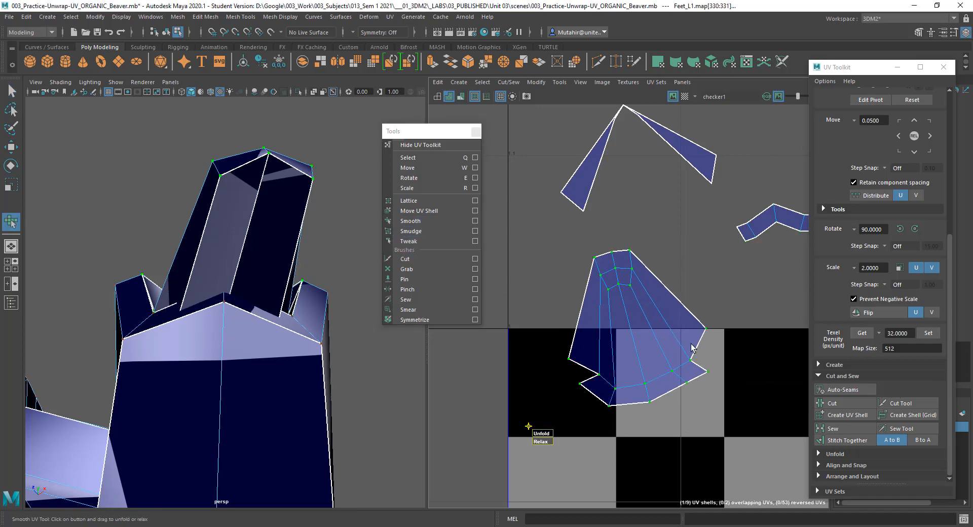
- Select the notch edge on the claw shell's right side and examine where it meets the socket on the model
{"action": "right_click_drag", "start_coordinate": [692, 344], "coordinate": [696, 322]}
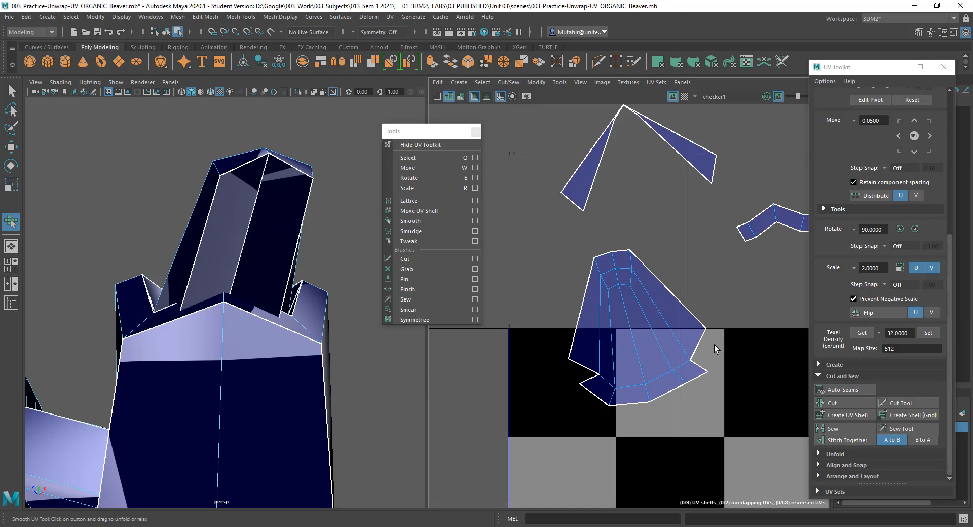
{"action": "key", "text": "q"}
{"action": "left_click", "coordinate": [702, 340]}
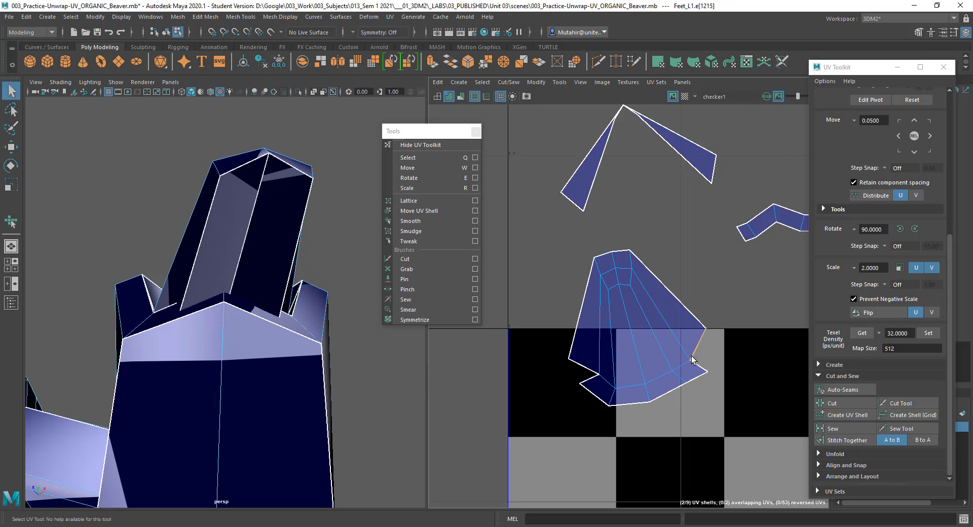
{"action": "middle_click_drag", "start_coordinate": [699, 300], "coordinate": [678, 299], "text": "alt"}
{"action": "key", "text": "f"}
{"action": "left_click_drag", "start_coordinate": [231, 377], "coordinate": [213, 402], "text": "alt"}
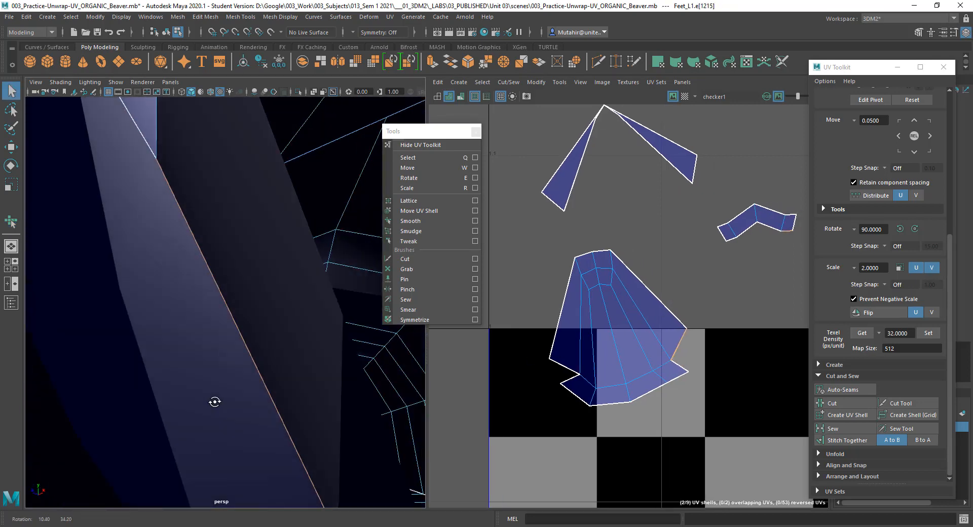
{"action": "scroll", "coordinate": [231, 392], "scroll_direction": "down", "scroll_amount": 10}
{"action": "scroll", "coordinate": [231, 392], "scroll_direction": "up", "scroll_amount": 10}
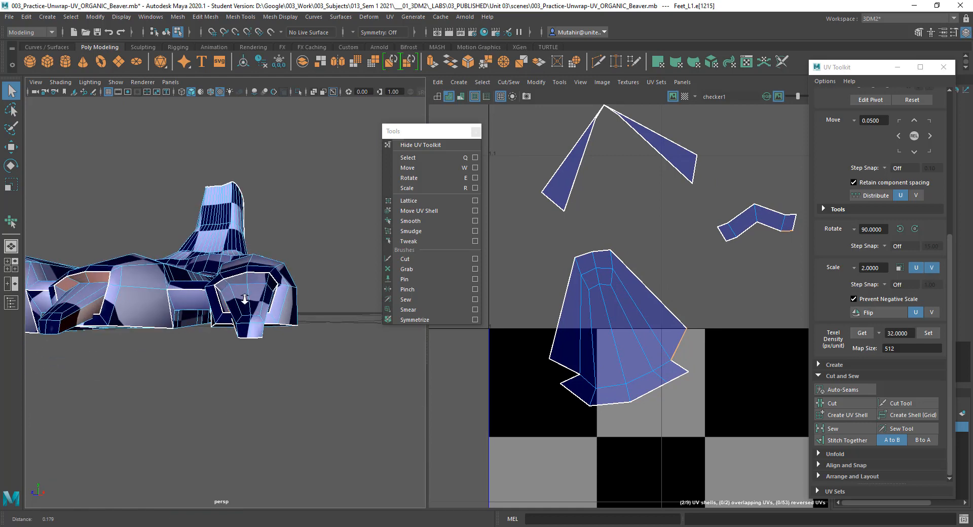
{"action": "mouse_move", "coordinate": [244, 308]}
{"action": "left_mouse_down", "text": "alt"}
{"action": "mouse_move", "coordinate": [252, 305]}
{"action": "mouse_move", "coordinate": [253, 322]}
{"action": "left_mouse_up", "text": "alt"}
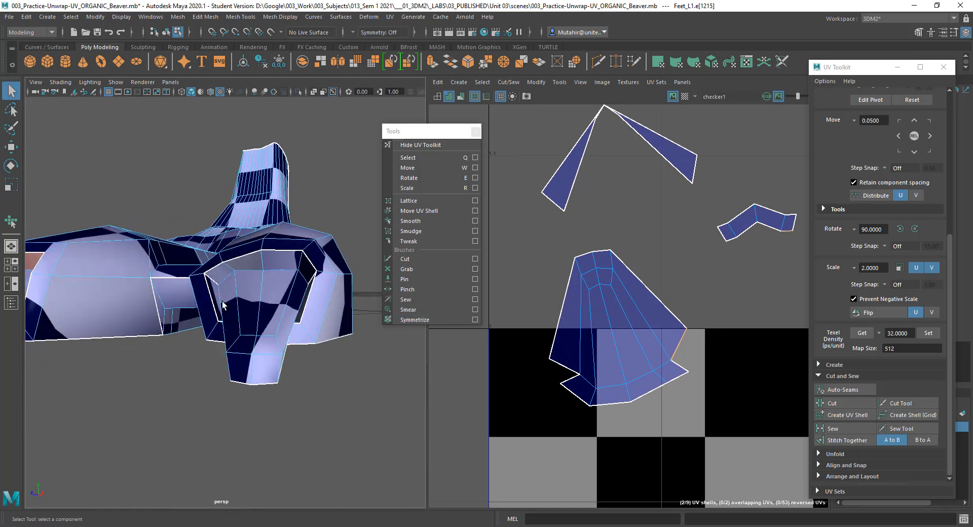
- Select the two side faces inside the claw socket and cut them off the strip along their perimeter edges
{"action": "right_click_drag", "start_coordinate": [222, 274], "coordinate": [217, 299]}
{"action": "left_click", "coordinate": [217, 299]}
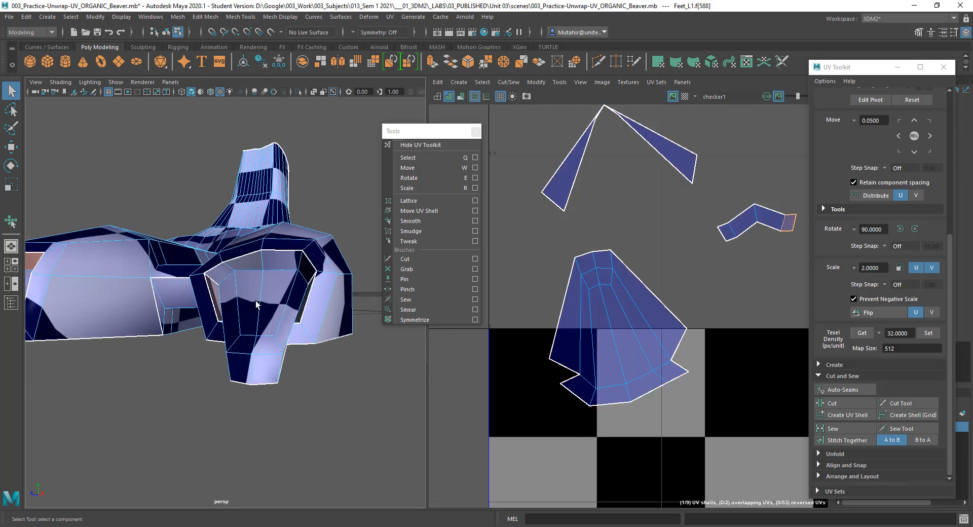
{"action": "left_click", "coordinate": [308, 299], "text": "shift"}
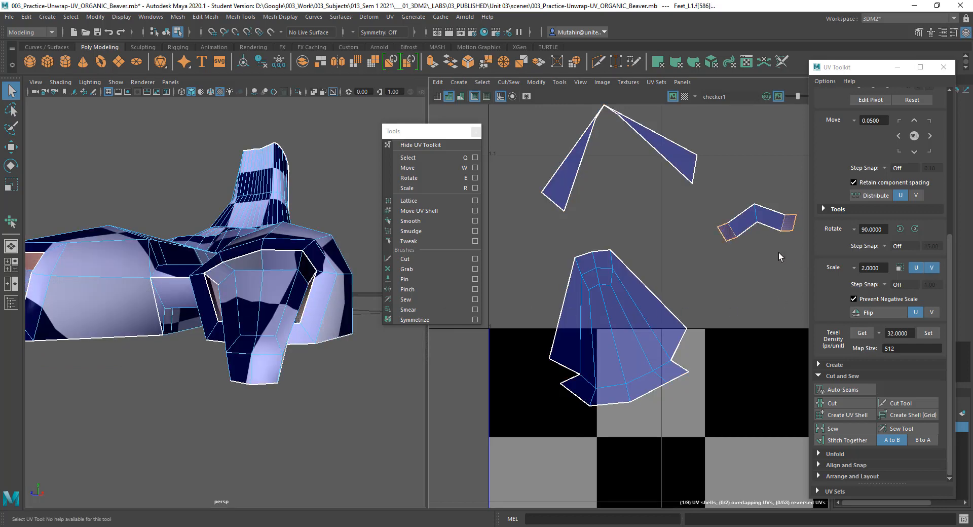
{"action": "middle_click_drag", "start_coordinate": [720, 275], "coordinate": [721, 279], "text": "alt"}
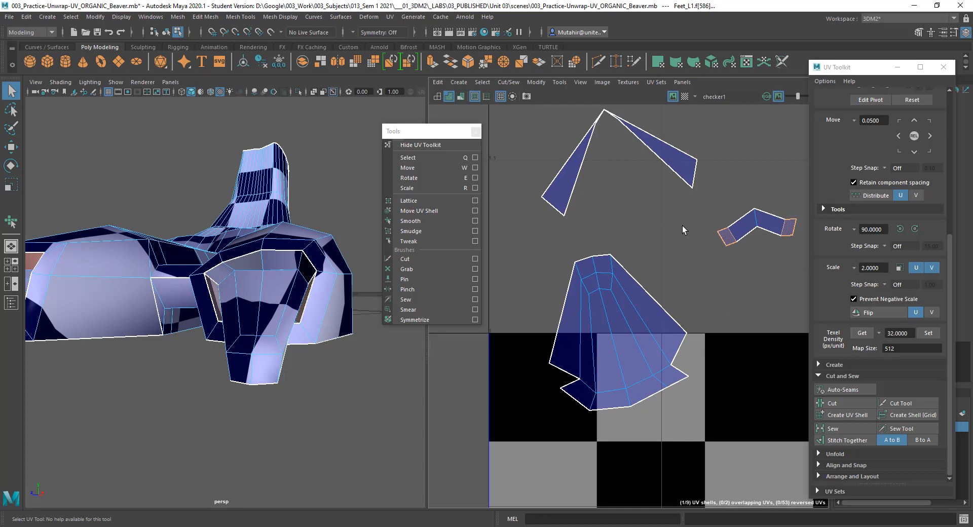
{"action": "right_click_drag", "start_coordinate": [683, 229], "coordinate": [740, 195], "text": "ctrl"}
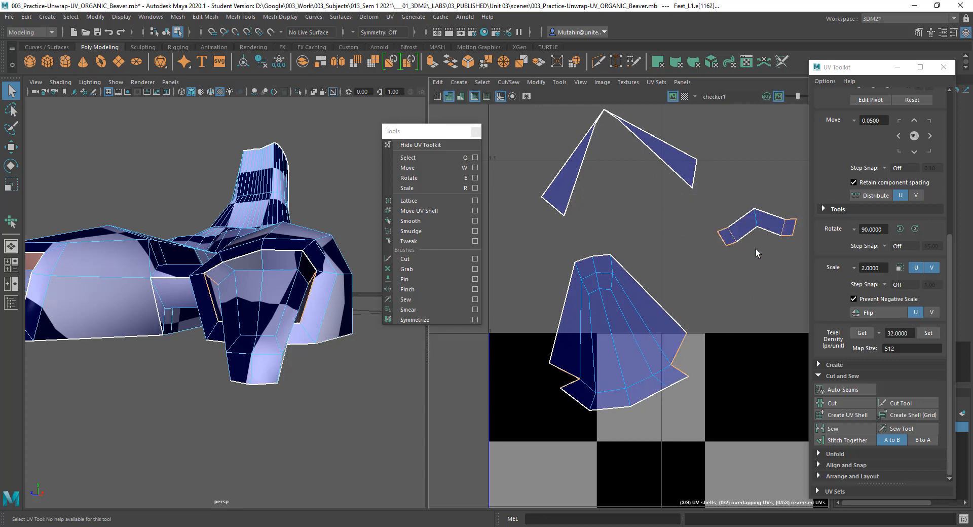
{"action": "left_click", "coordinate": [832, 403]}
- Select the strip's two cut-off end-face shells and move them below the claw shell
{"action": "right_click_drag", "start_coordinate": [784, 228], "coordinate": [749, 225]}
{"action": "left_click", "coordinate": [782, 239]}
{"action": "left_click", "coordinate": [788, 229], "text": "shift"}
{"action": "key", "text": "w"}
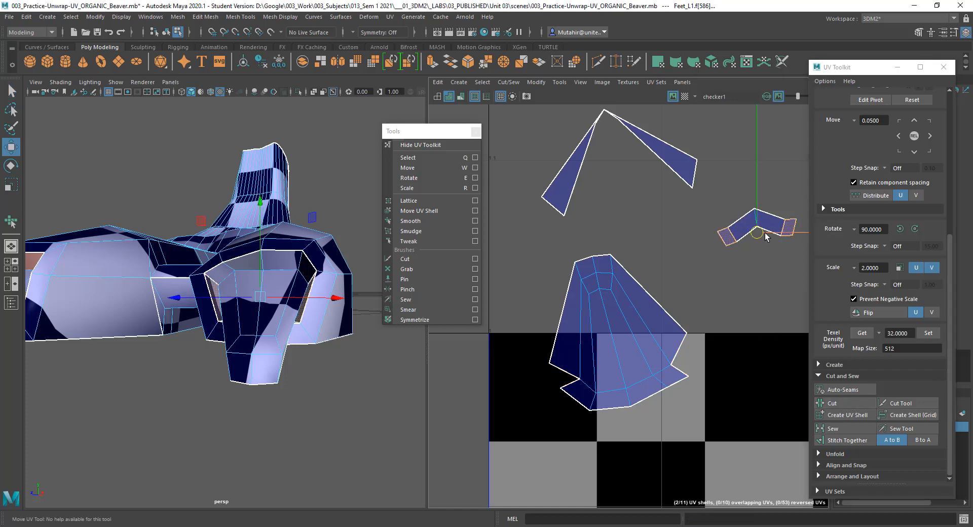
{"action": "left_click_drag", "start_coordinate": [757, 233], "coordinate": [652, 435]}
- Stitch the two small end-face shells onto the claw shell's right and left notch edges
{"action": "key", "text": "q"}
{"action": "left_click", "coordinate": [695, 355]}
{"action": "right_click_drag", "start_coordinate": [692, 352], "coordinate": [691, 335]}
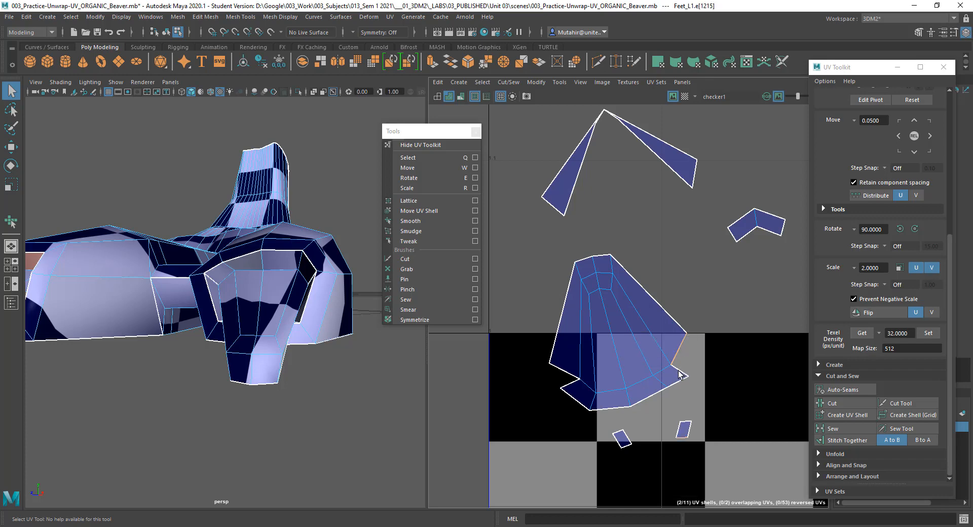
{"action": "left_click", "coordinate": [848, 440]}
{"action": "left_click", "coordinate": [572, 374]}
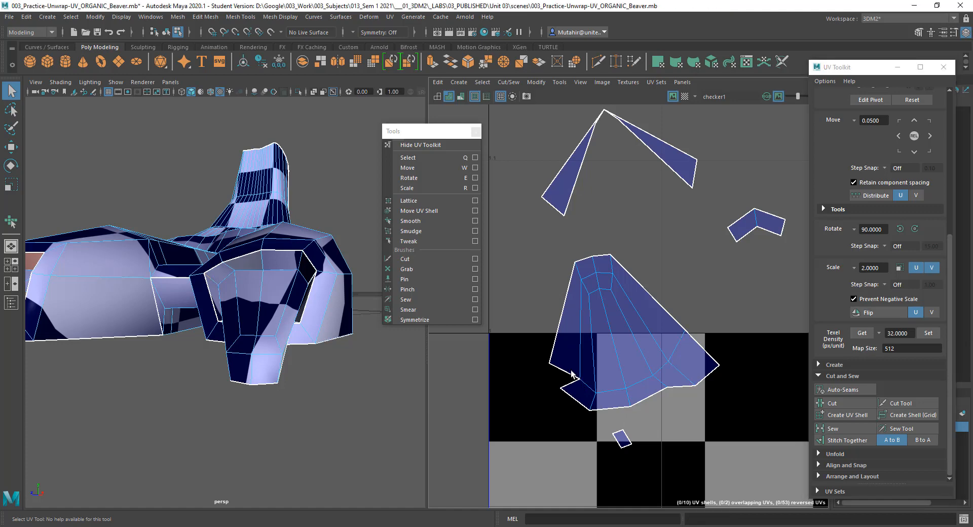
{"action": "left_click", "coordinate": [570, 377]}
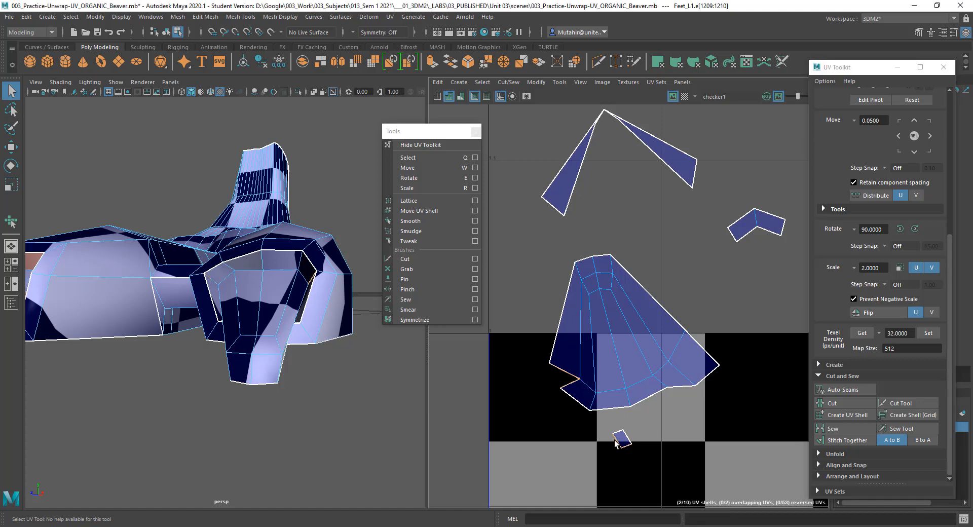
{"action": "left_click", "coordinate": [848, 440]}
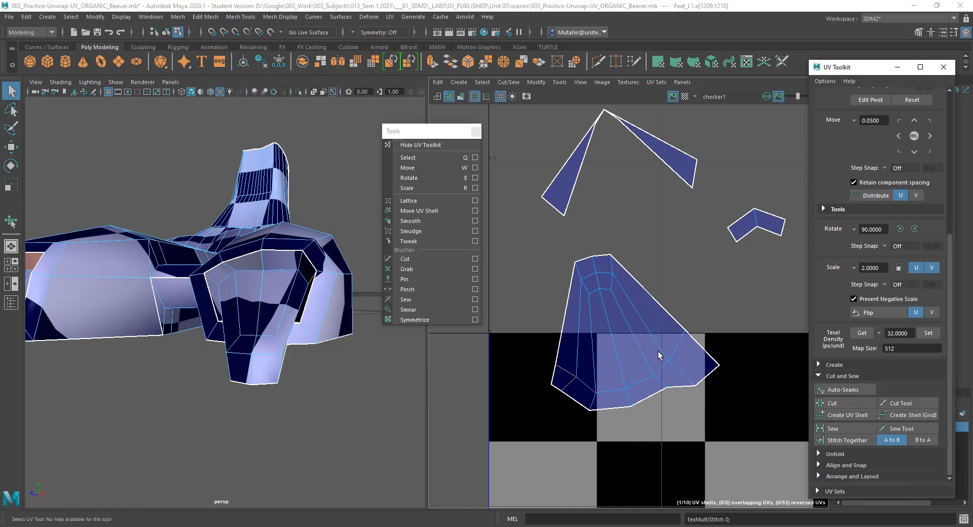
- Unfold the claw shell with its newly stitched side faces using the Smooth tool
{"action": "right_click_drag", "start_coordinate": [658, 352], "coordinate": [711, 354]}
{"action": "left_click_drag", "start_coordinate": [516, 239], "coordinate": [732, 428]}
{"action": "left_click", "coordinate": [428, 221]}
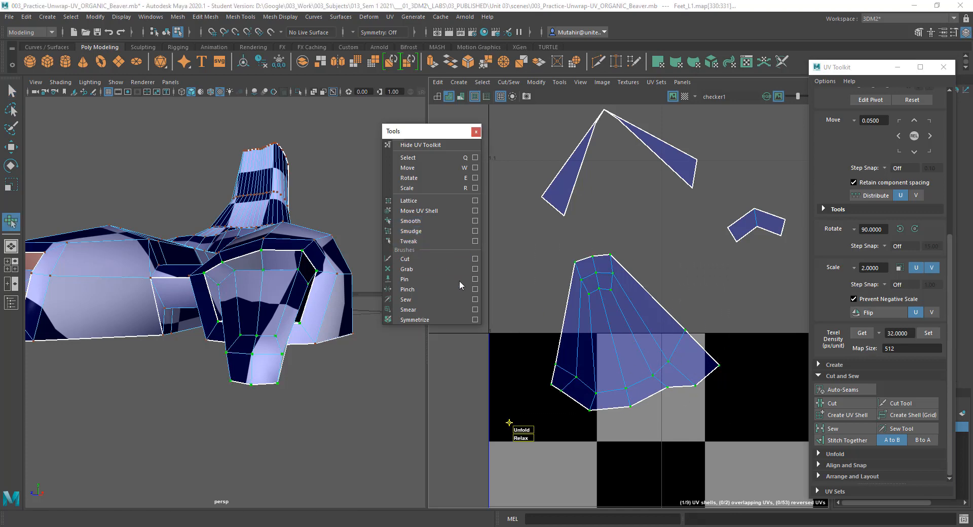
{"action": "left_click_drag", "start_coordinate": [522, 430], "coordinate": [683, 422]}
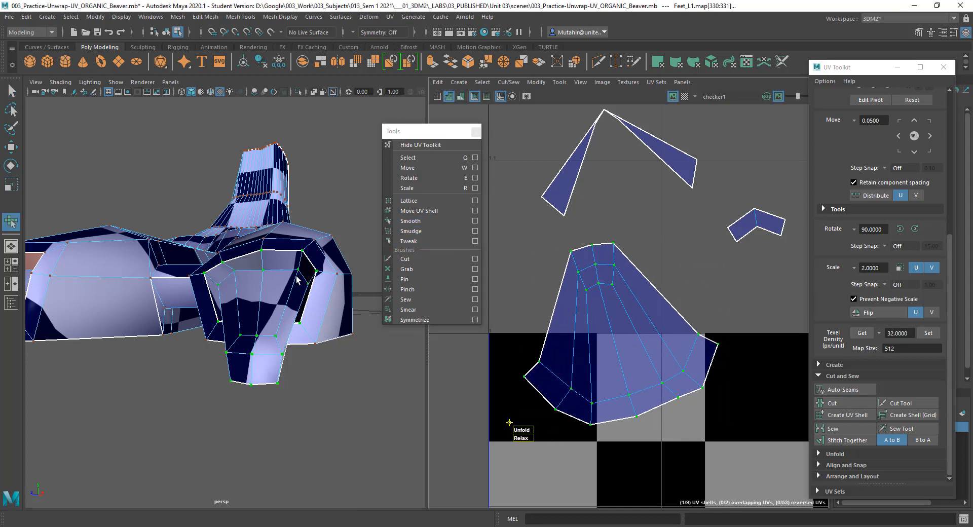
{"action": "left_click_drag", "start_coordinate": [274, 284], "coordinate": [308, 281], "text": "alt"}
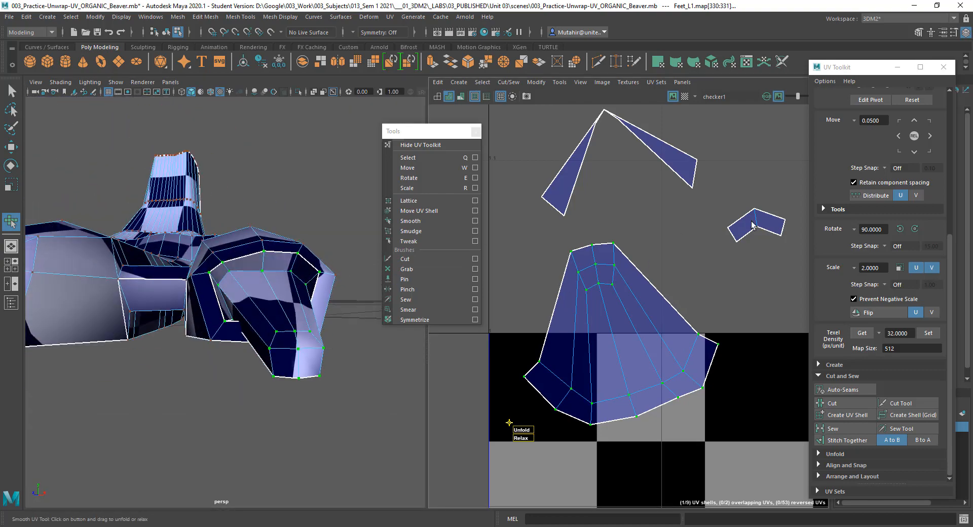
{"action": "mouse_move", "coordinate": [752, 222]}
{"action": "right_mouse_down"}
{"action": "mouse_move", "coordinate": [730, 222]}
{"action": "mouse_move", "coordinate": [740, 217]}
{"action": "right_mouse_up"}
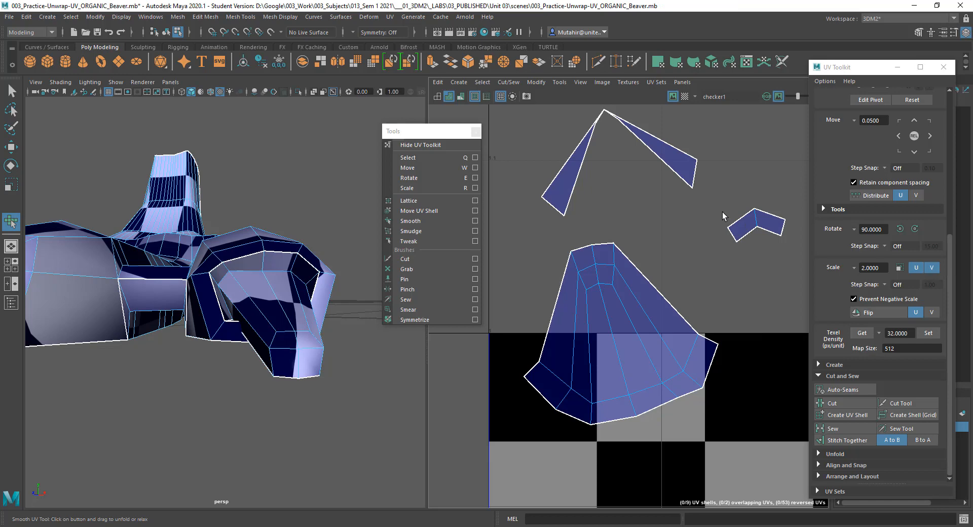
- Select the small two-face strip shell and frame it in the 3D view to locate it on the claw
{"action": "key", "text": "q"}
{"action": "left_click", "coordinate": [748, 225]}
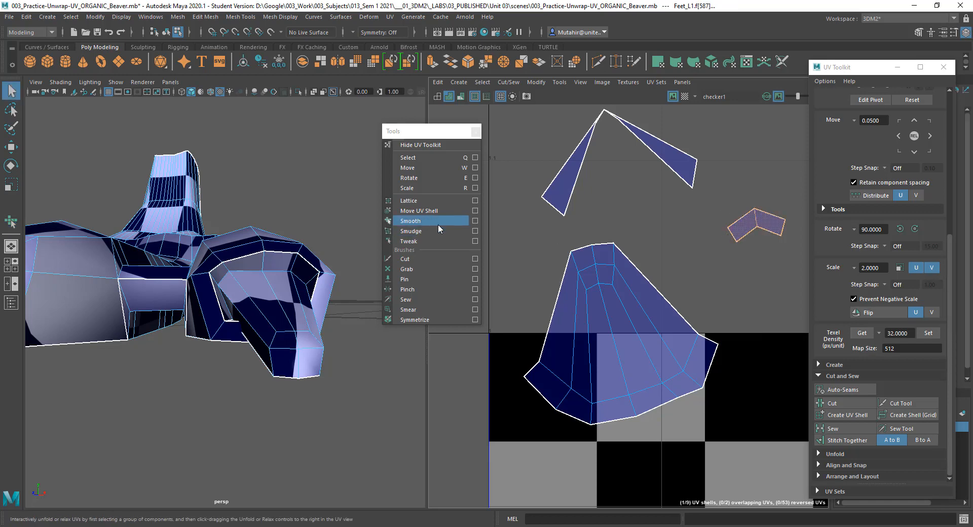
{"action": "right_click", "coordinate": [752, 226]}
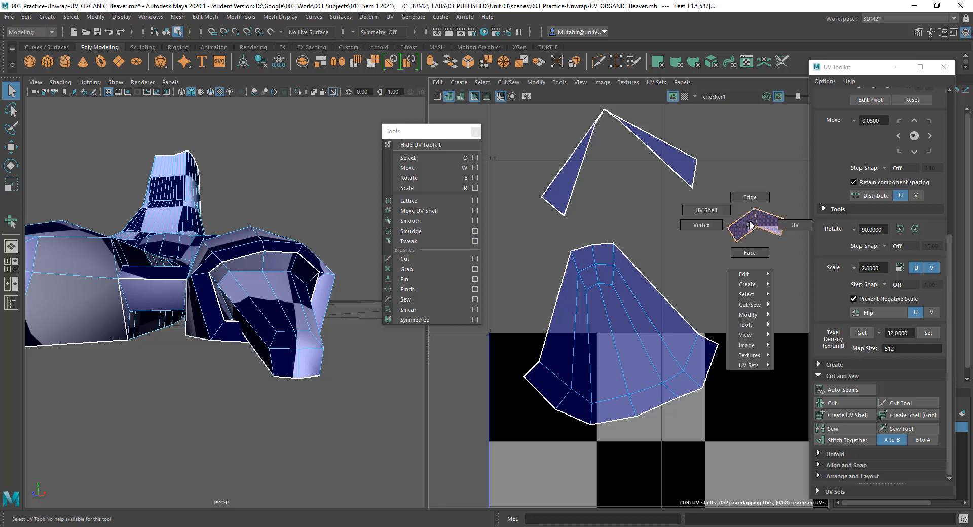
{"action": "right_click_drag", "start_coordinate": [751, 226], "coordinate": [755, 221]}
{"action": "left_click", "coordinate": [783, 219]}
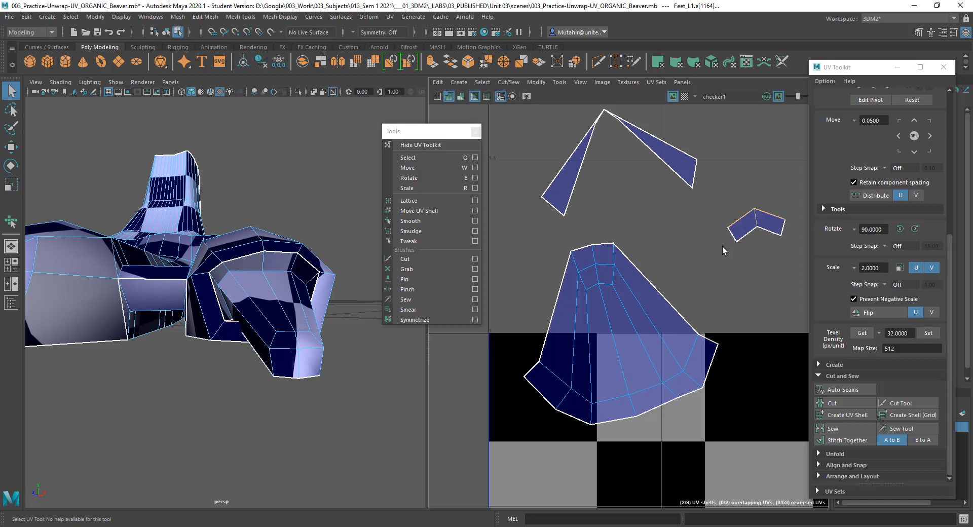
{"action": "left_click", "coordinate": [756, 257]}
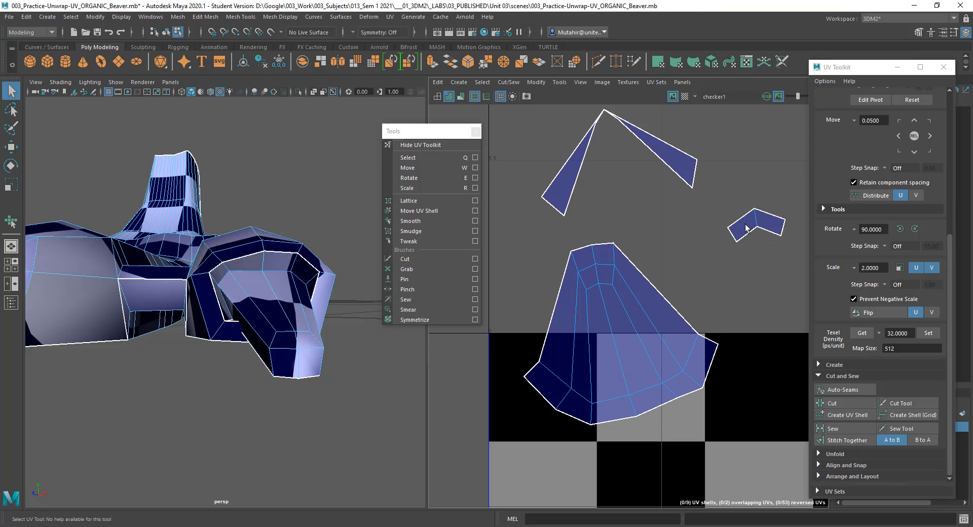
{"action": "right_click_drag", "start_coordinate": [746, 224], "coordinate": [711, 212]}
{"action": "left_click", "coordinate": [771, 226]}
{"action": "key", "text": "f"}
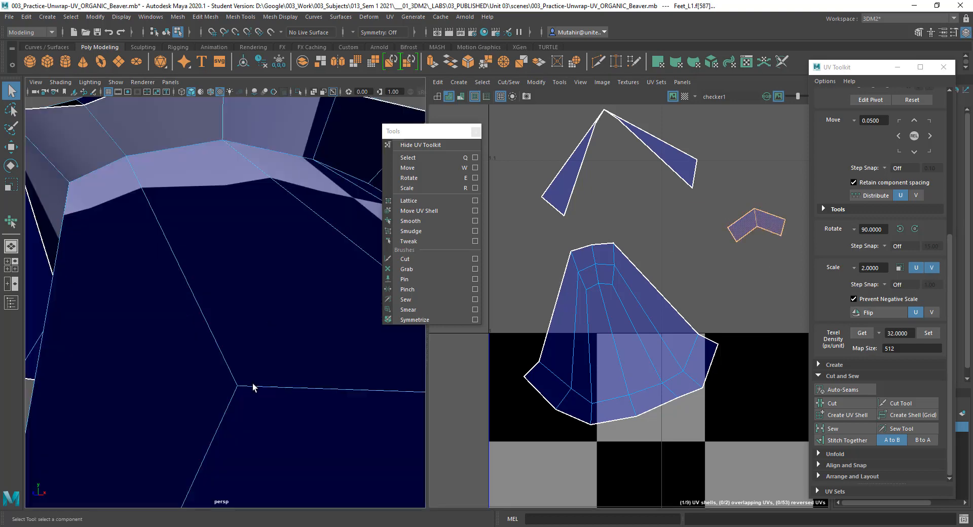
- Examine in wireframe and shaded display where the two long triangular shells sit on the claw's underside
{"action": "left_click_drag", "start_coordinate": [253, 384], "coordinate": [265, 305], "text": "alt"}
{"action": "scroll", "coordinate": [256, 352], "scroll_direction": "down", "scroll_amount": 5}
{"action": "key", "text": "4"}
{"action": "left_click", "coordinate": [278, 252]}
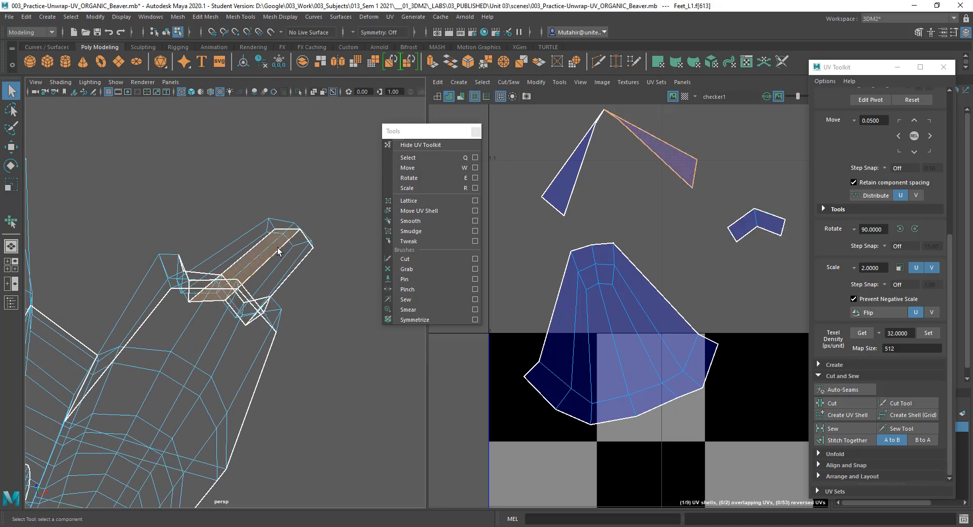
{"action": "left_click", "coordinate": [284, 260]}
{"action": "middle_click_drag", "start_coordinate": [663, 252], "coordinate": [663, 266], "text": "alt"}
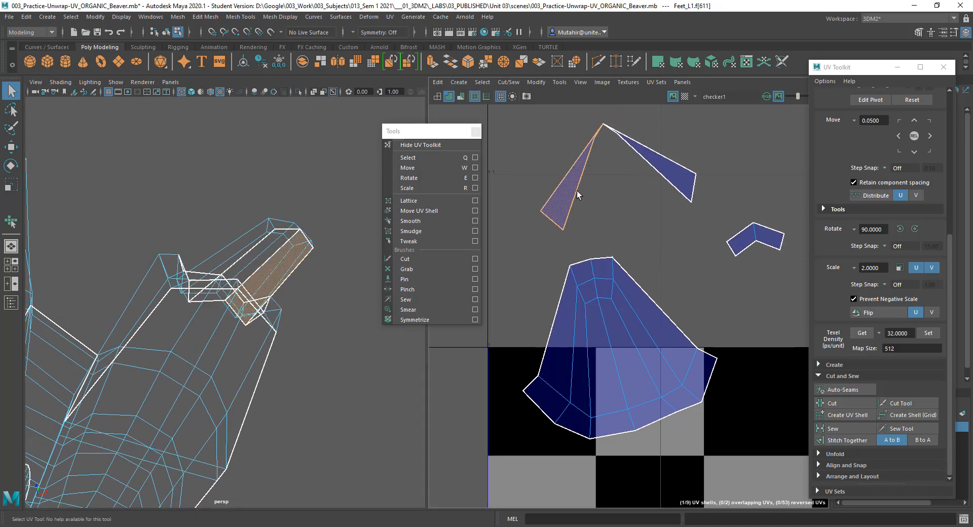
{"action": "key", "text": "5"}
{"action": "left_click_drag", "start_coordinate": [344, 301], "coordinate": [355, 298], "text": "alt"}
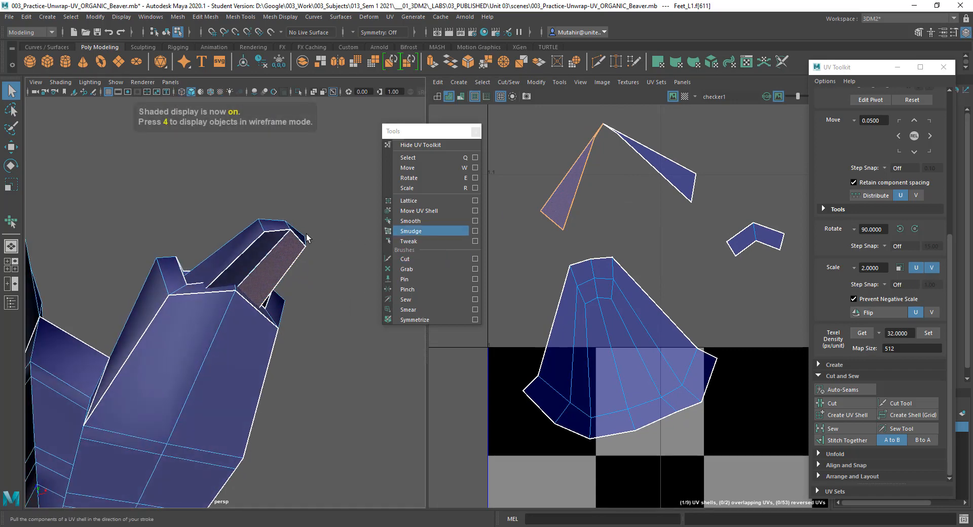
- Stitch the two long triangular shells together along their shared centre edge on the claw's underside
{"action": "right_click_drag", "start_coordinate": [586, 163], "coordinate": [581, 140]}
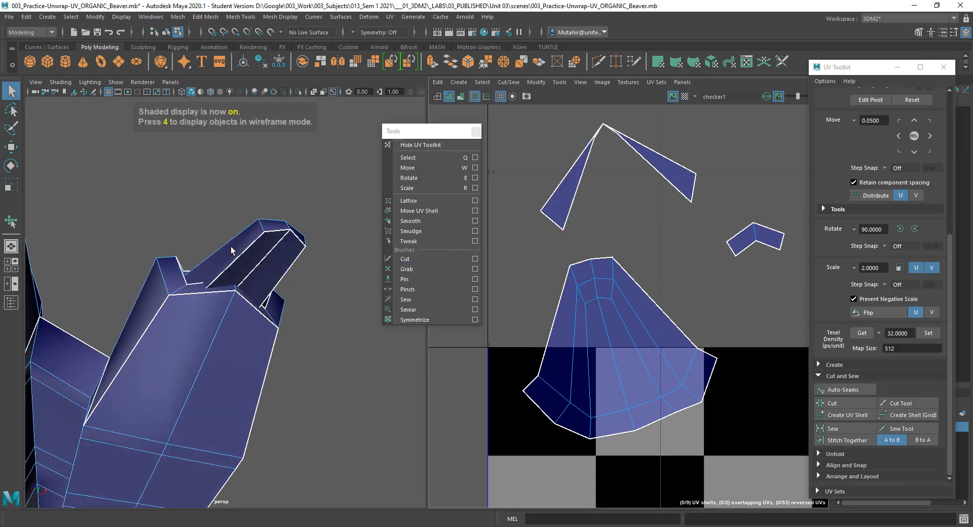
{"action": "left_click", "coordinate": [269, 256]}
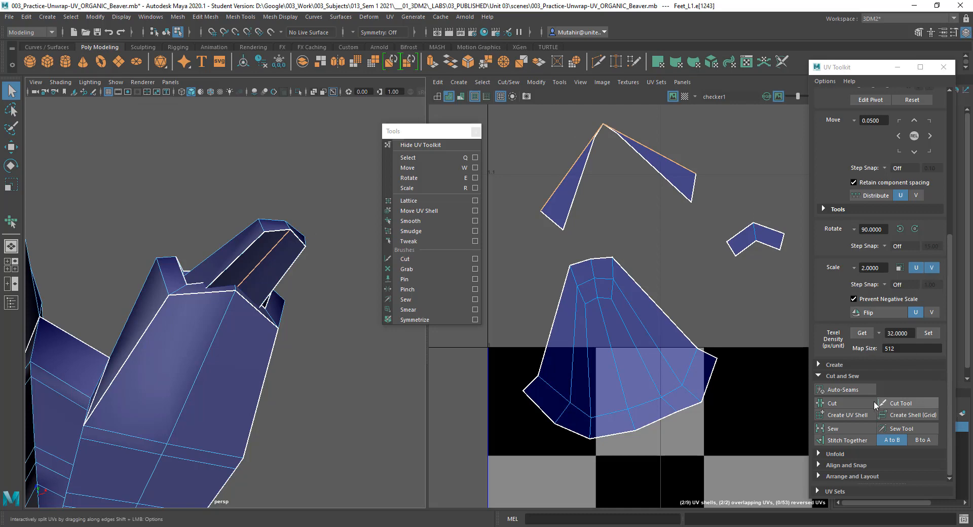
{"action": "left_click", "coordinate": [860, 439]}
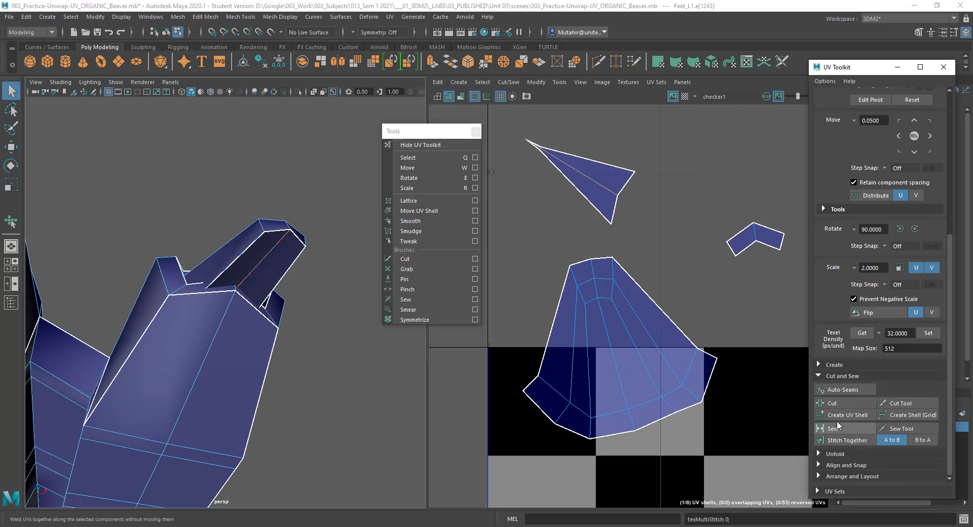
- Select all UVs of the joined underside shell and unfold it with the Smooth tool
{"action": "middle_click_drag", "start_coordinate": [609, 236], "coordinate": [617, 245], "text": "alt"}
{"action": "right_click_drag", "start_coordinate": [615, 164], "coordinate": [668, 163]}
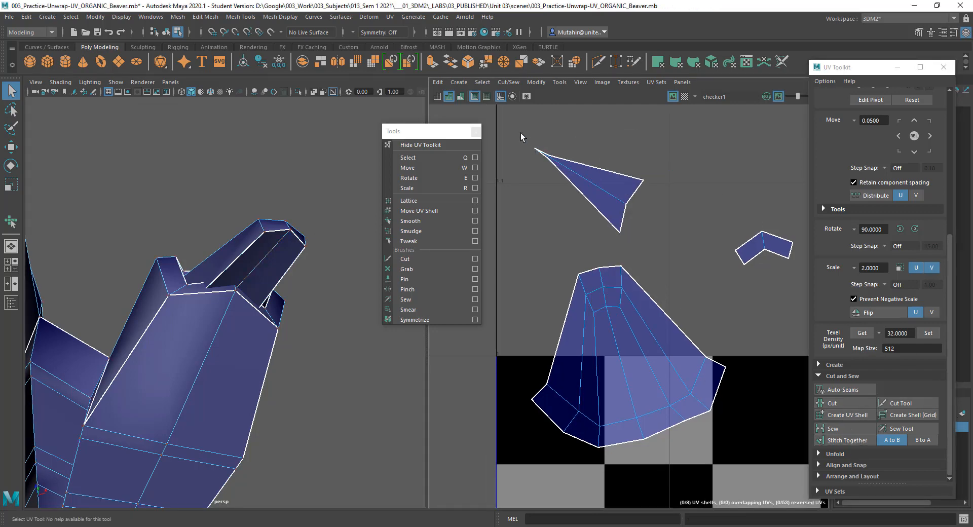
{"action": "left_click_drag", "start_coordinate": [521, 133], "coordinate": [668, 247]}
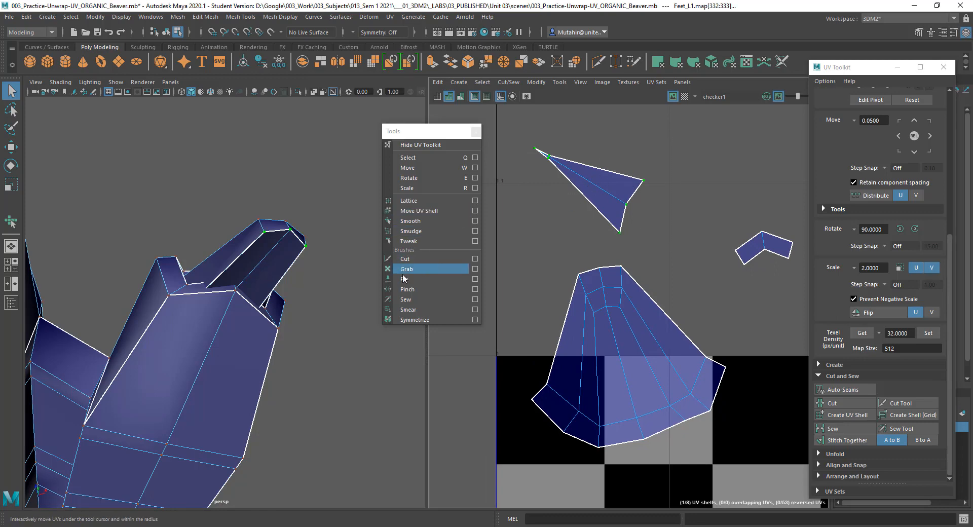
{"action": "left_click", "coordinate": [434, 221]}
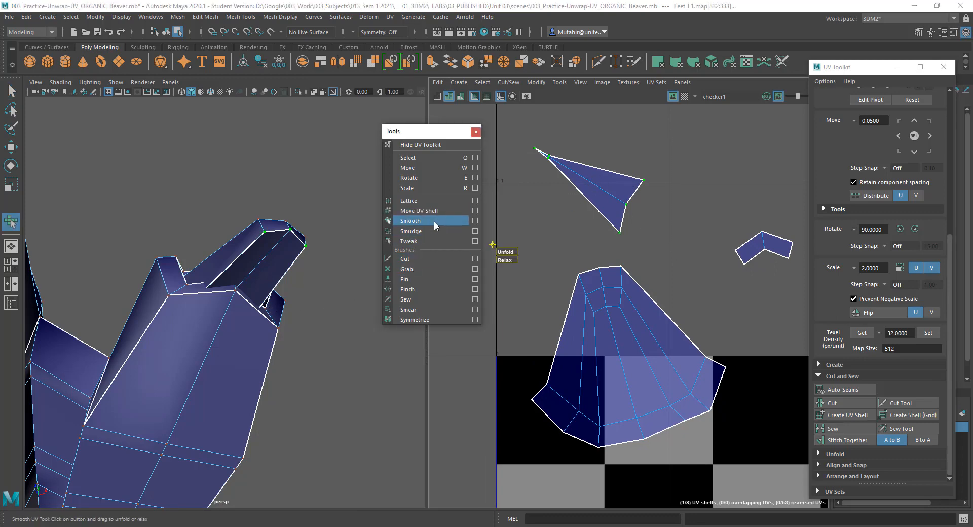
{"action": "left_click_drag", "start_coordinate": [503, 252], "coordinate": [654, 241]}
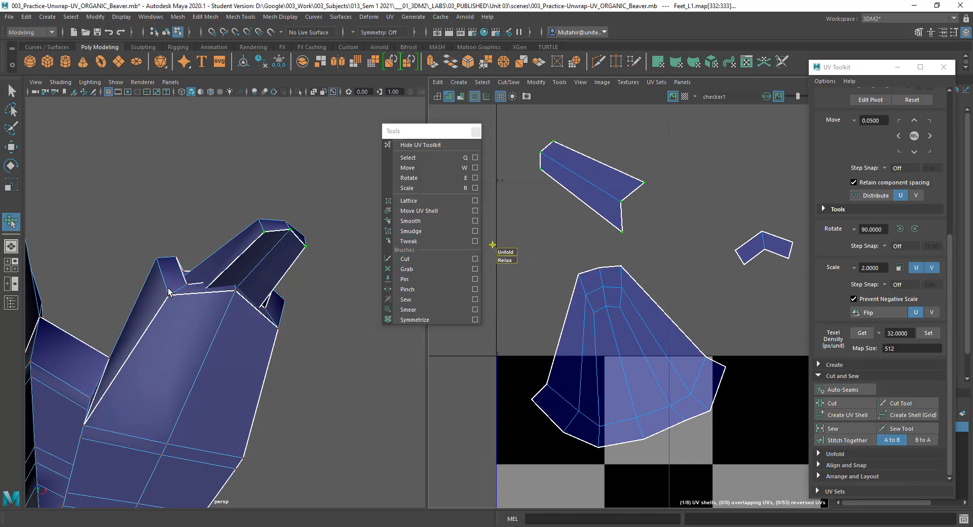
- Stitch the small two-face strip shell onto the wide notched end of the claw's underside shell
{"action": "left_click_drag", "start_coordinate": [355, 260], "coordinate": [469, 267], "text": "alt"}
{"action": "right_click", "coordinate": [641, 194]}
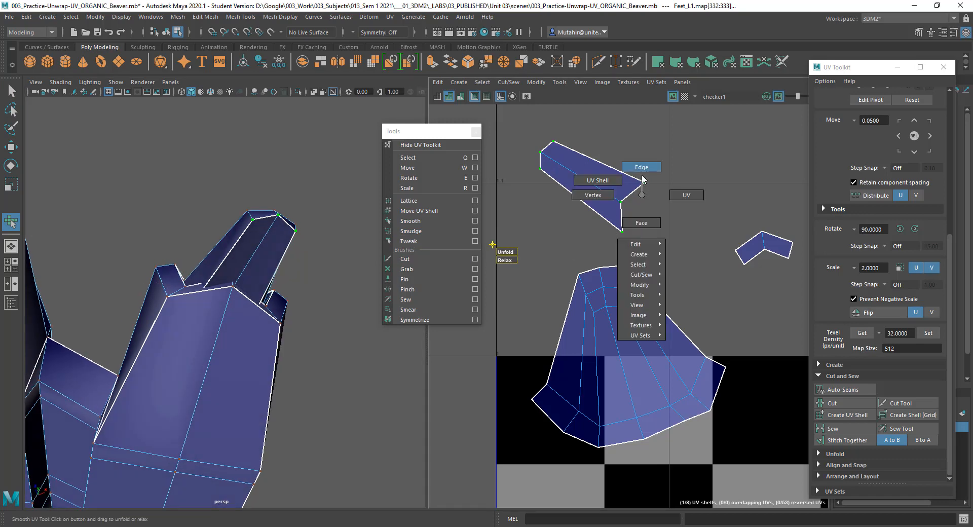
{"action": "right_click_drag", "start_coordinate": [641, 195], "coordinate": [642, 176]}
{"action": "key", "text": "q"}
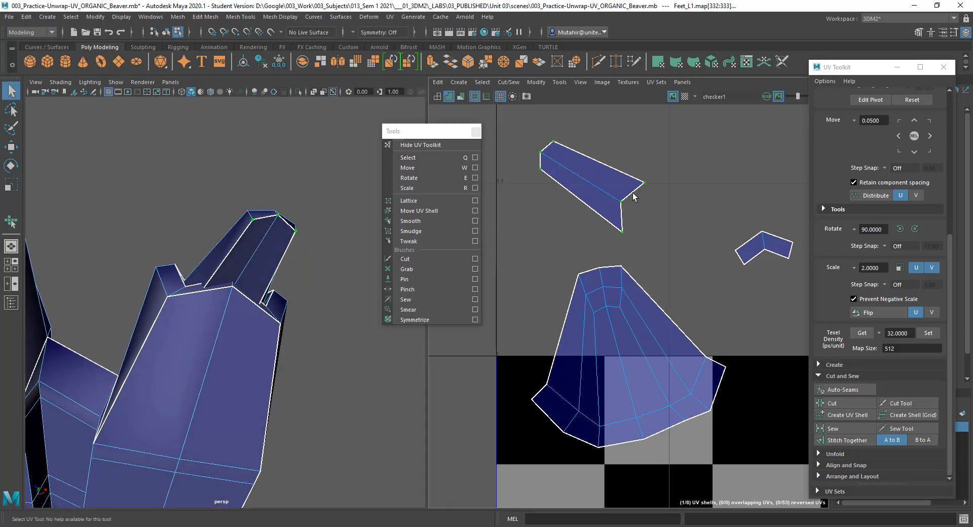
{"action": "left_click", "coordinate": [634, 192]}
{"action": "left_click", "coordinate": [847, 440]}
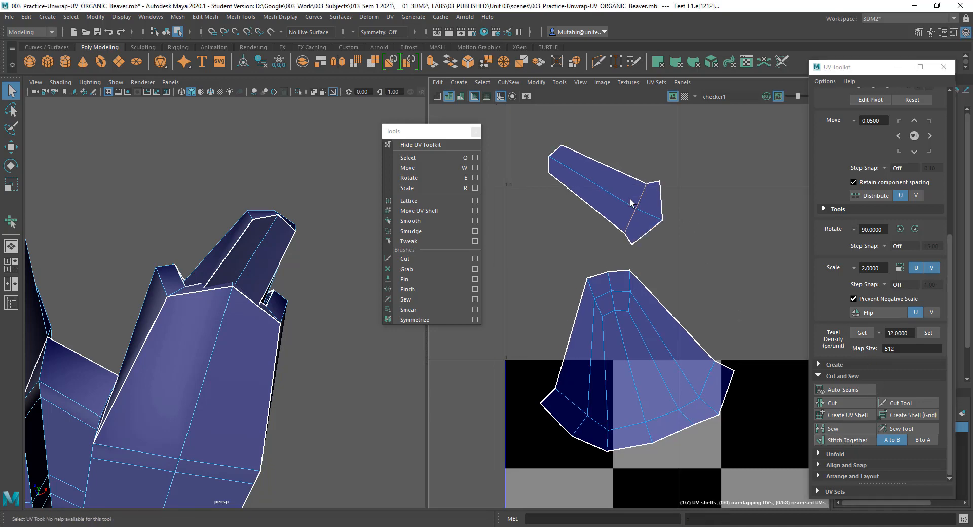
- Unfold the claw's underside shell together with its stitched strip using the Smooth tool
{"action": "right_click_drag", "start_coordinate": [631, 198], "coordinate": [664, 199]}
{"action": "left_click_drag", "start_coordinate": [526, 129], "coordinate": [696, 253]}
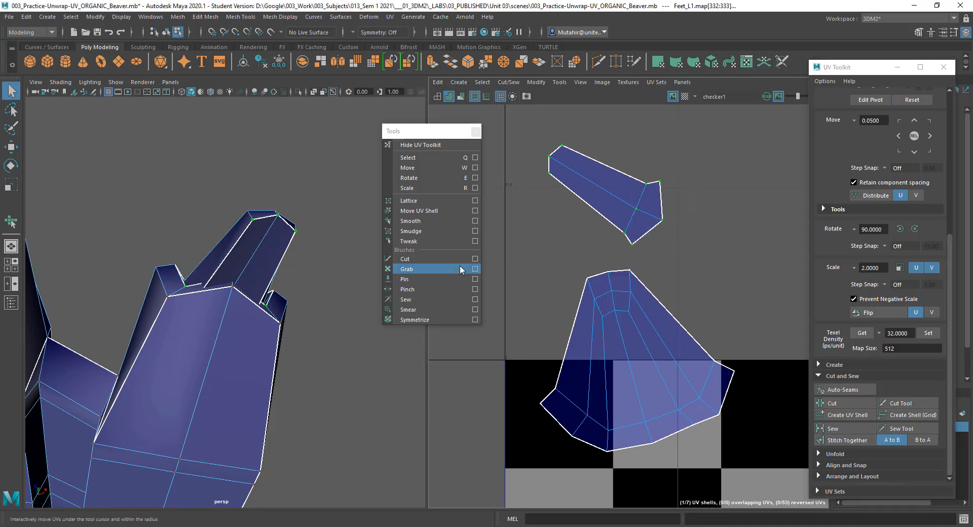
{"action": "left_click", "coordinate": [435, 221]}
{"action": "left_click_drag", "start_coordinate": [520, 265], "coordinate": [836, 265]}
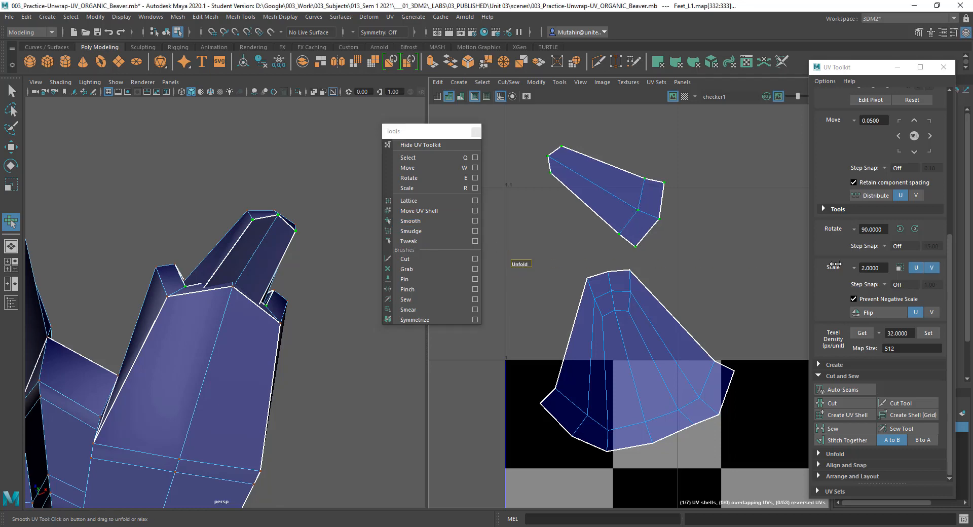
{"action": "left_click", "coordinate": [692, 257]}
- Examine the unfolded claw shells beside the other toe shells and check their seams around the claw socket
{"action": "left_click_drag", "start_coordinate": [284, 330], "coordinate": [218, 392], "text": "alt"}
{"action": "right_click_drag", "start_coordinate": [693, 394], "coordinate": [693, 254], "text": "alt"}
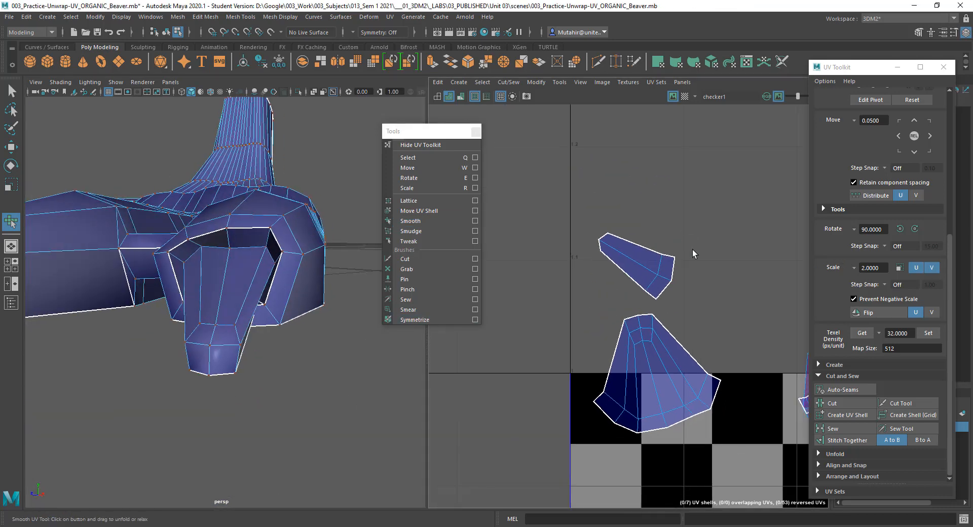
{"action": "middle_click_drag", "start_coordinate": [730, 411], "coordinate": [662, 202], "text": "alt"}
{"action": "right_click_drag", "start_coordinate": [713, 304], "coordinate": [675, 166], "text": "alt"}
{"action": "middle_click_drag", "start_coordinate": [682, 212], "coordinate": [670, 153], "text": "alt"}
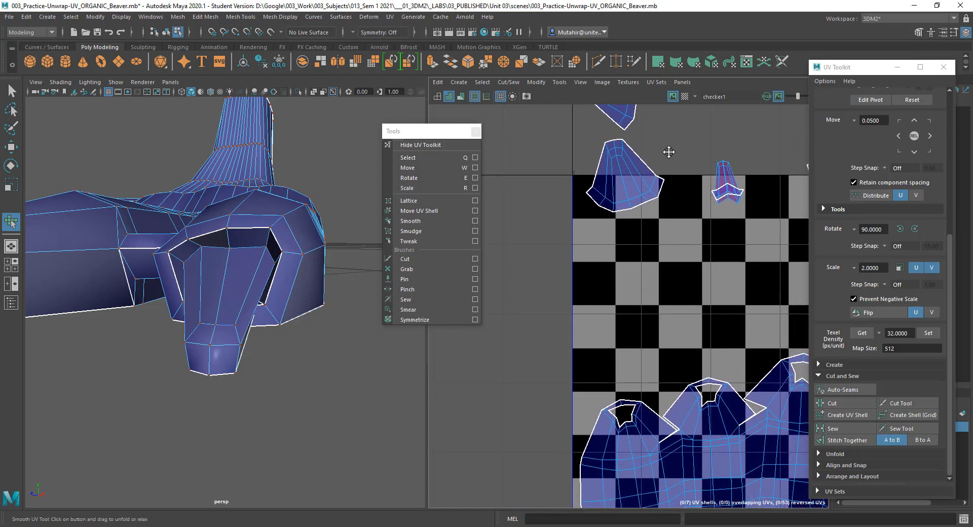
{"action": "middle_click_drag", "start_coordinate": [662, 247], "coordinate": [635, 307], "text": "alt"}
{"action": "middle_click_drag", "start_coordinate": [597, 187], "coordinate": [597, 190], "text": "alt"}
{"action": "mouse_move", "coordinate": [595, 232]}
{"action": "right_mouse_down"}
{"action": "mouse_move", "coordinate": [628, 224]}
{"action": "mouse_move", "coordinate": [581, 219]}
{"action": "right_mouse_up"}
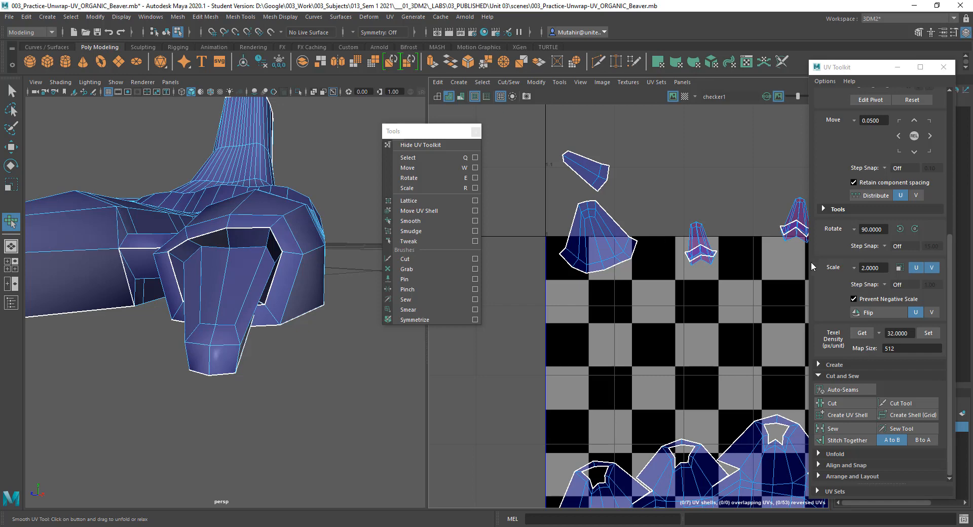
{"action": "middle_click_drag", "start_coordinate": [716, 291], "coordinate": [694, 307], "text": "alt"}
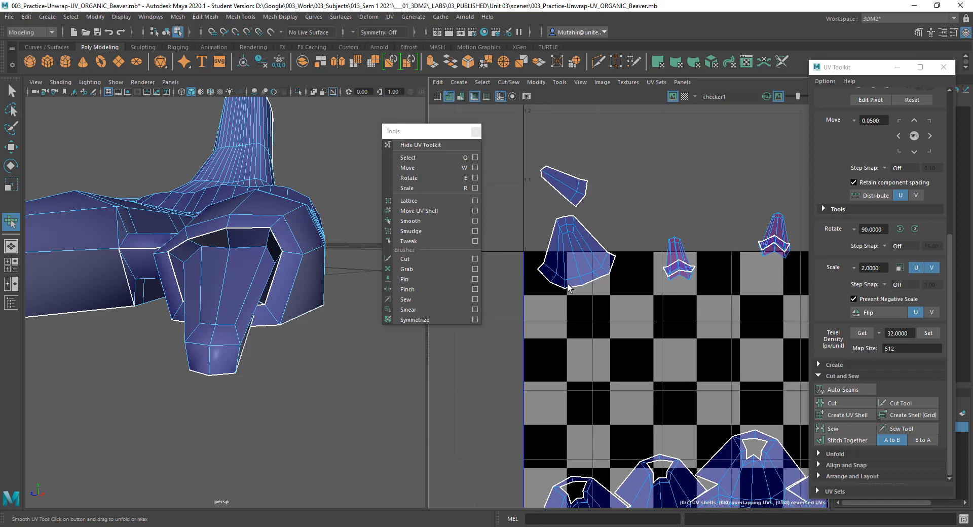
{"action": "left_click_drag", "start_coordinate": [355, 299], "coordinate": [375, 291], "text": "alt"}
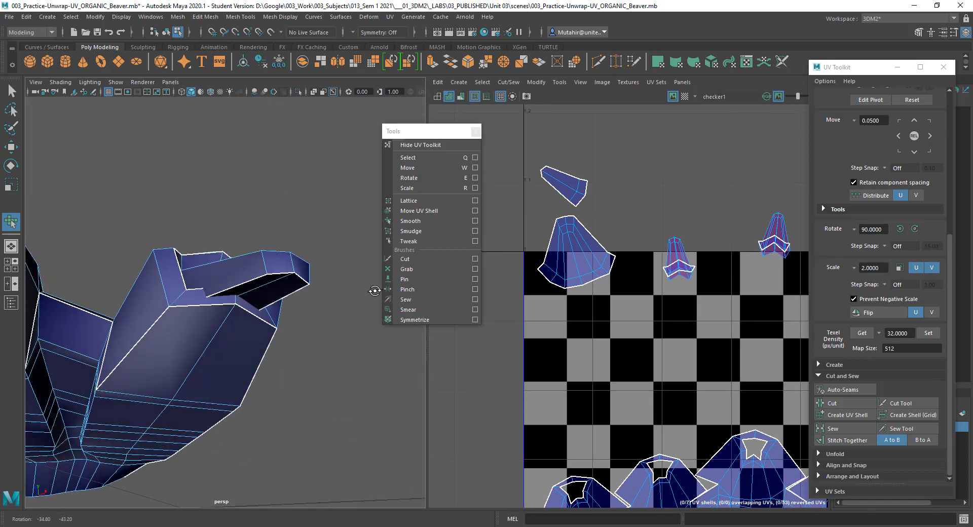
{"action": "left_click_drag", "start_coordinate": [249, 314], "coordinate": [309, 277], "text": "alt"}
- Select the claw's underside shell and the large foot shell in turn to compare their positions on the model and UV layout
{"action": "right_click_drag", "start_coordinate": [571, 189], "coordinate": [528, 171]}
{"action": "left_click", "coordinate": [554, 181]}
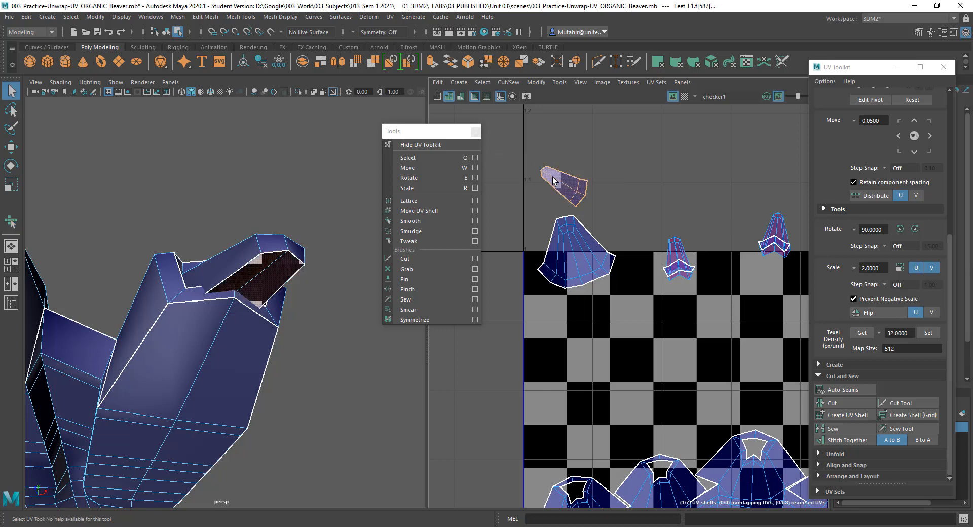
{"action": "key", "text": "4"}
{"action": "left_click_drag", "start_coordinate": [242, 324], "coordinate": [242, 332], "text": "alt"}
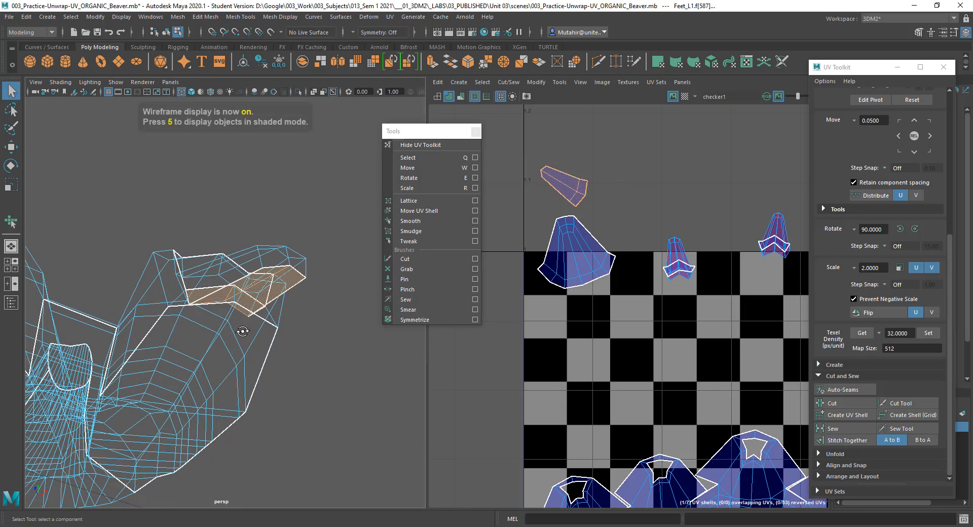
{"action": "left_click", "coordinate": [231, 364]}
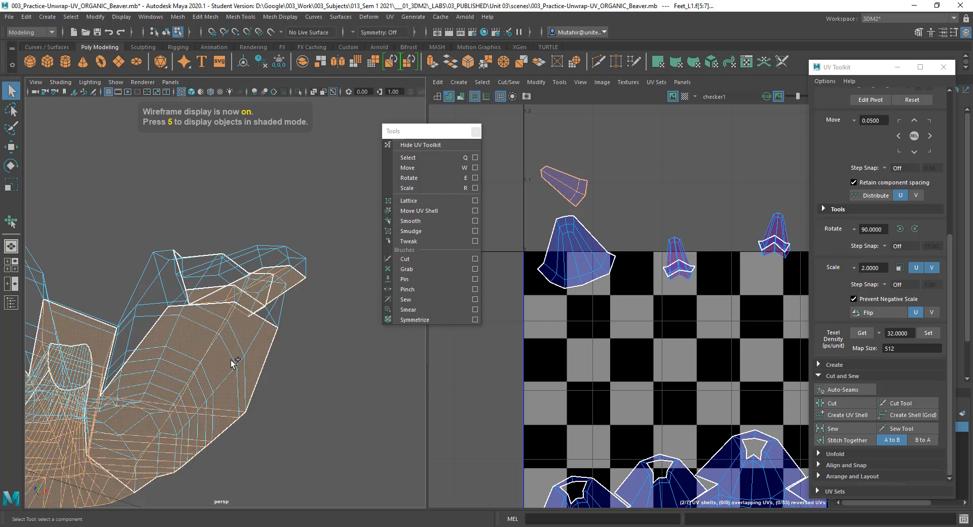
{"action": "key", "text": "a"}
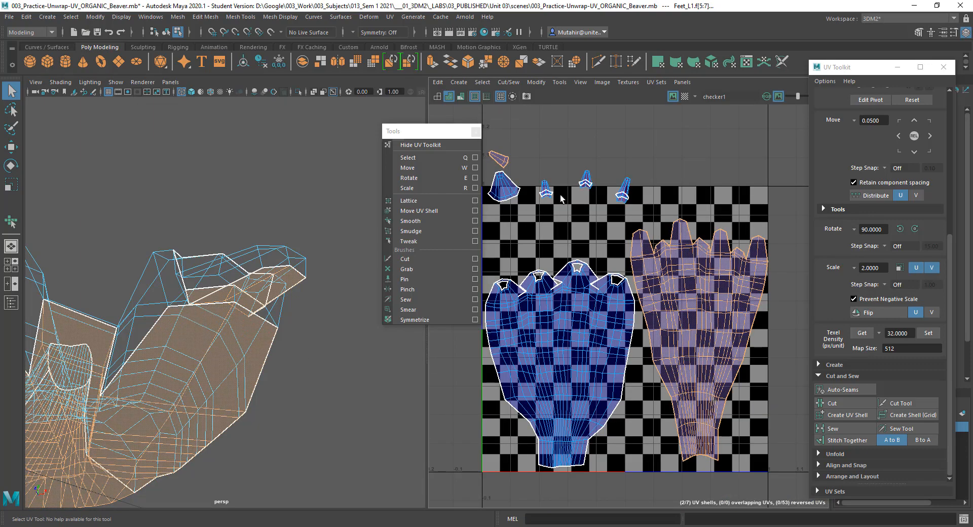
{"action": "left_click", "coordinate": [568, 229]}
{"action": "left_click_drag", "start_coordinate": [276, 337], "coordinate": [284, 301], "text": "alt"}
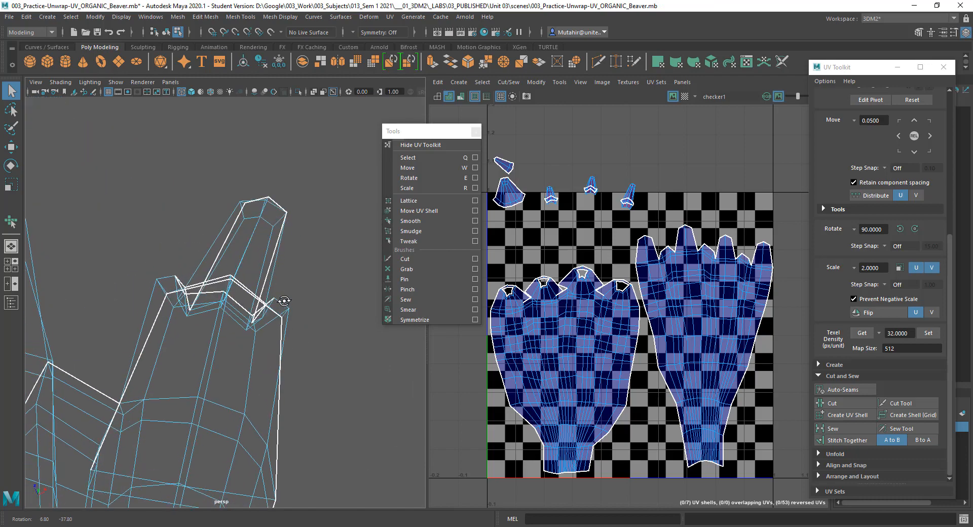
{"action": "left_click", "coordinate": [505, 163]}
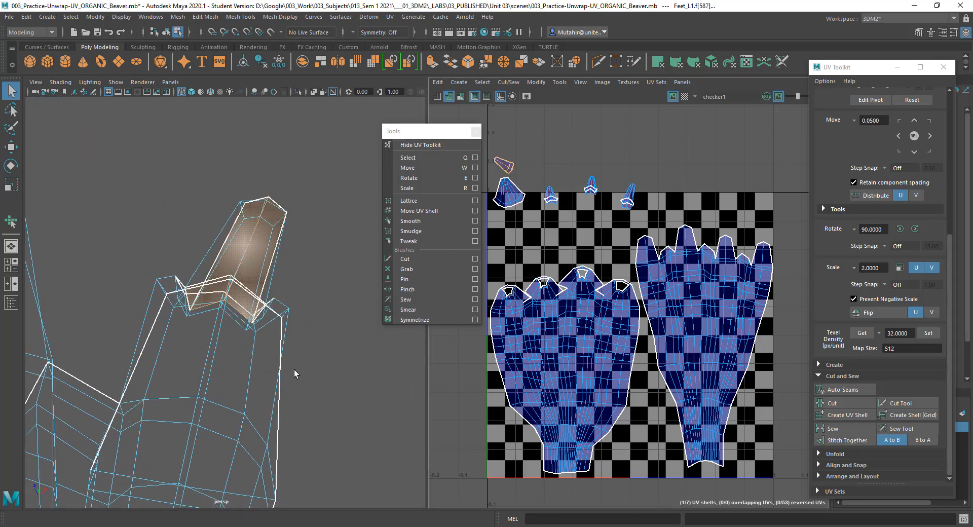
{"action": "key", "text": "5"}
{"action": "mouse_move", "coordinate": [296, 374]}
{"action": "left_mouse_down", "text": "alt"}
{"action": "mouse_move", "coordinate": [265, 341]}
{"action": "mouse_move", "coordinate": [280, 380]}
{"action": "mouse_move", "coordinate": [280, 371]}
{"action": "left_mouse_up", "text": "alt"}
{"action": "left_click_drag", "start_coordinate": [208, 272], "coordinate": [205, 327], "text": "alt"}
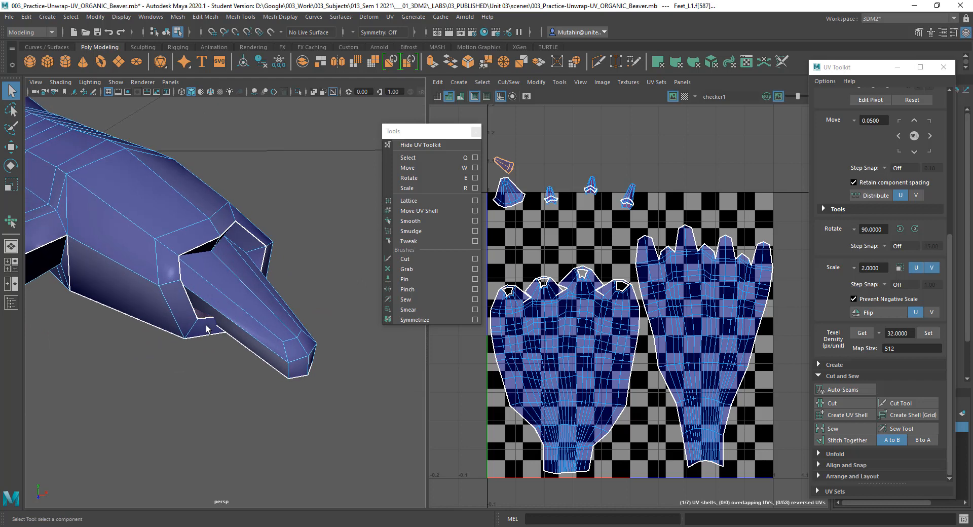
- Examine the edges around the claw socket from several angles with the smooth mesh preview on and off
{"action": "left_click", "coordinate": [206, 328]}
{"action": "right_click_drag", "start_coordinate": [207, 326], "coordinate": [216, 298]}
{"action": "left_click", "coordinate": [206, 325]}
{"action": "mouse_move", "coordinate": [244, 331]}
{"action": "left_mouse_down", "text": "alt"}
{"action": "mouse_move", "coordinate": [231, 323]}
{"action": "mouse_move", "coordinate": [277, 334]}
{"action": "mouse_move", "coordinate": [248, 335]}
{"action": "left_mouse_up", "text": "alt"}
{"action": "key", "text": "3"}
{"action": "left_click_drag", "start_coordinate": [257, 343], "coordinate": [194, 266], "text": "alt"}
{"action": "key", "text": "1"}
{"action": "scroll", "coordinate": [195, 276], "scroll_direction": "up", "scroll_amount": 5}
- Select the two corner edges on either side of the claw socket's lower lip and cut the UVs along them
{"action": "right_click_drag", "start_coordinate": [196, 274], "coordinate": [187, 253]}
{"action": "left_click", "coordinate": [155, 290]}
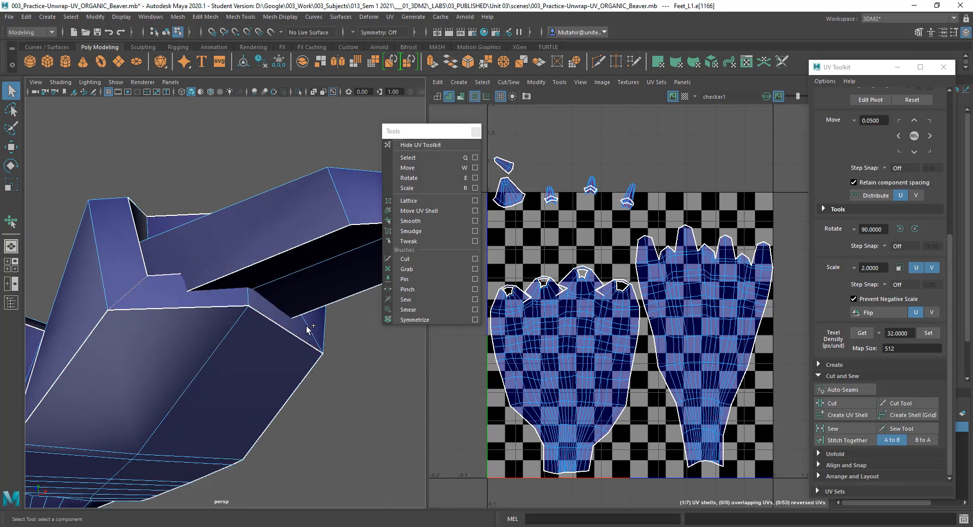
{"action": "left_click_drag", "start_coordinate": [352, 436], "coordinate": [324, 385], "text": "alt"}
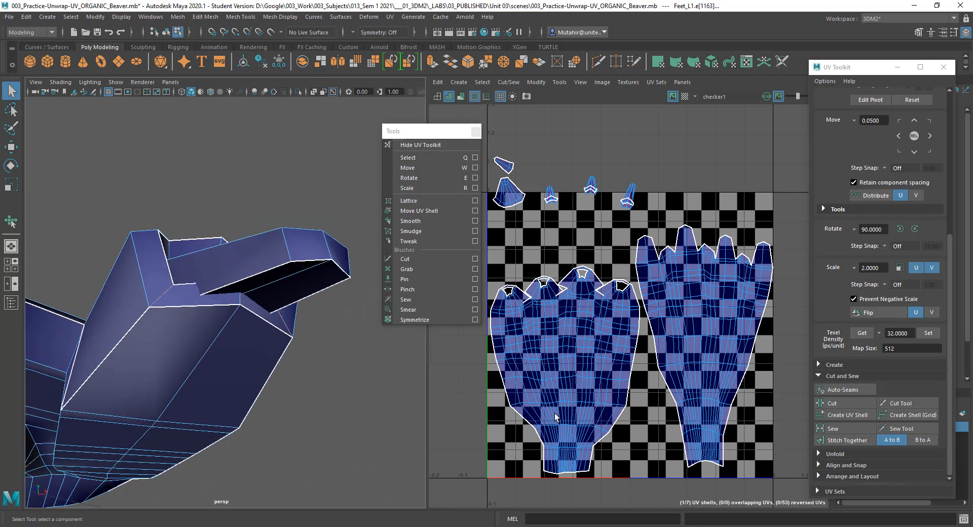
{"action": "left_click", "coordinate": [833, 403]}
{"action": "left_click", "coordinate": [260, 318]}
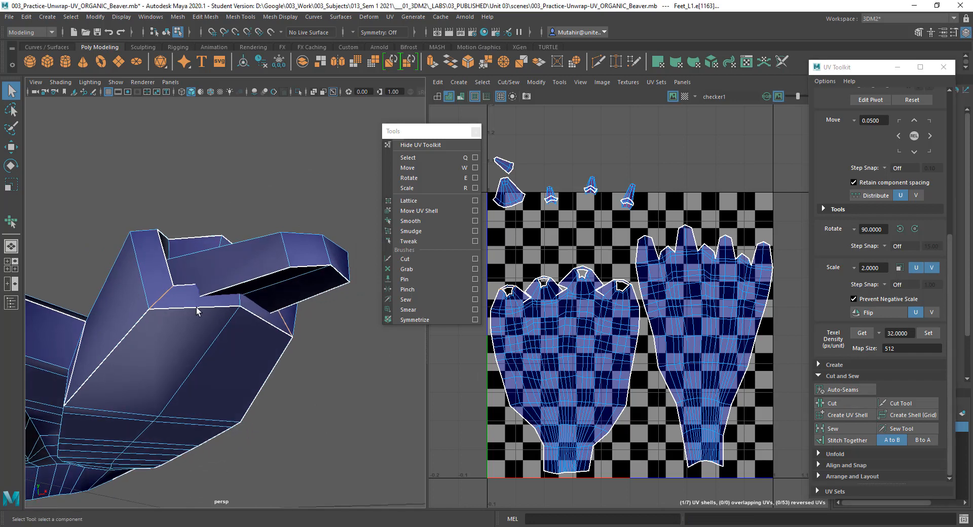
- Move the cut lip shell and the claw's underside shell above the outermost toe of the sole shell
{"action": "right_click_drag", "start_coordinate": [199, 283], "coordinate": [217, 293]}
{"action": "left_click", "coordinate": [238, 304]}
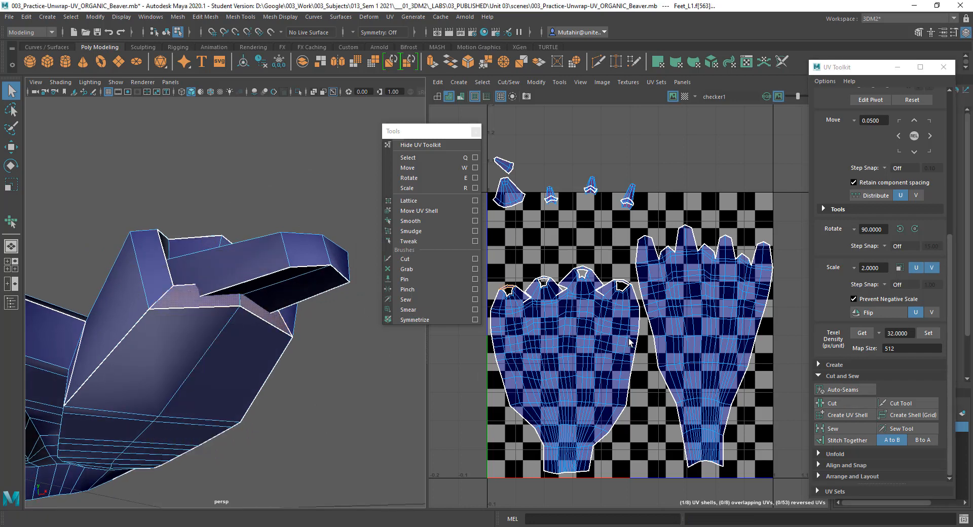
{"action": "key", "text": "w"}
{"action": "left_click_drag", "start_coordinate": [508, 293], "coordinate": [771, 235]}
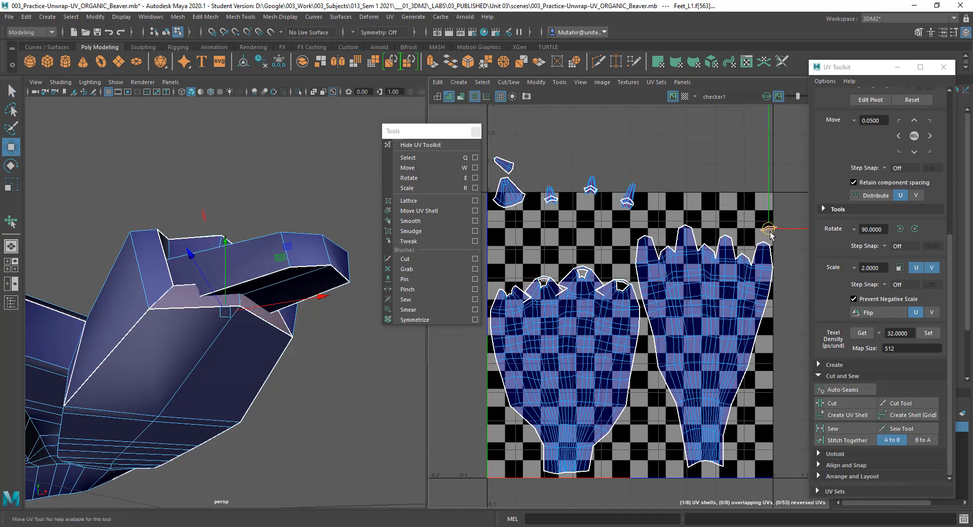
{"action": "left_click", "coordinate": [506, 167]}
{"action": "left_click_drag", "start_coordinate": [506, 167], "coordinate": [767, 222]}
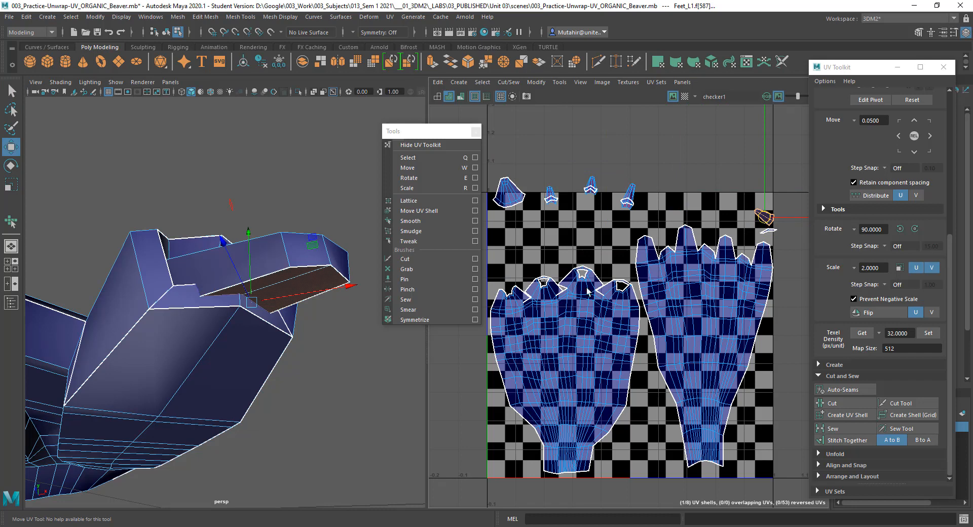
- Select sole faces beneath the claw socket to locate the matching toe tip on the UV layout
{"action": "left_click", "coordinate": [744, 292]}
{"action": "right_click_drag", "start_coordinate": [743, 288], "coordinate": [752, 307]}
{"action": "left_click", "coordinate": [755, 288]}
{"action": "left_click", "coordinate": [195, 302]}
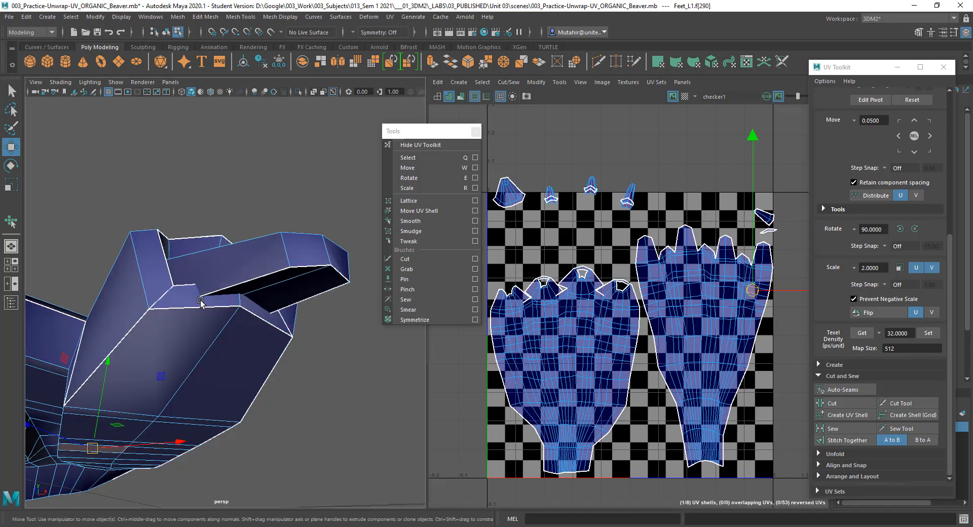
{"action": "left_click", "coordinate": [195, 323]}
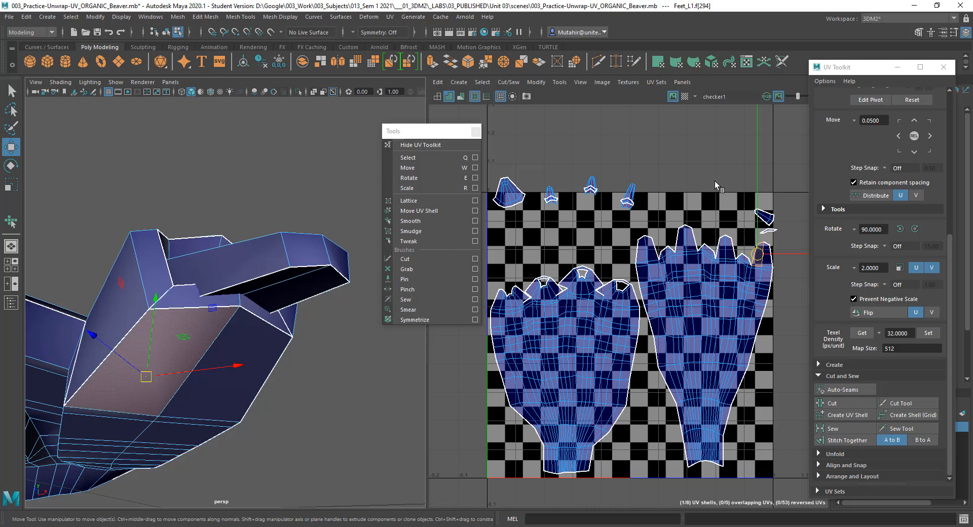
{"action": "scroll", "coordinate": [729, 307], "scroll_direction": "up", "scroll_amount": 8}
{"action": "key", "text": "q"}
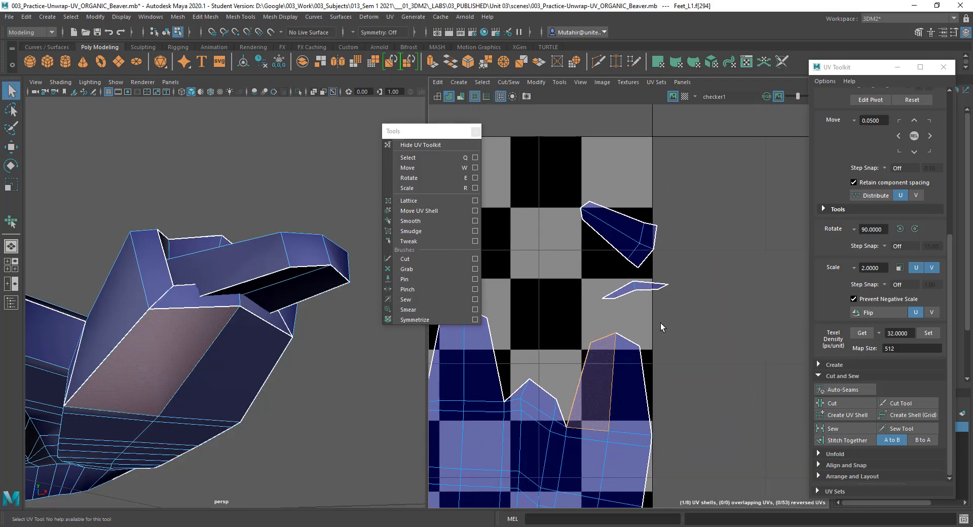
- Stitch the lip shell to the outermost toe tip of the sole shell, and the claw's underside shell to the lip
{"action": "left_click", "coordinate": [661, 327]}
{"action": "middle_click_drag", "start_coordinate": [661, 325], "coordinate": [644, 294], "text": "alt"}
{"action": "right_click_drag", "start_coordinate": [638, 264], "coordinate": [638, 249]}
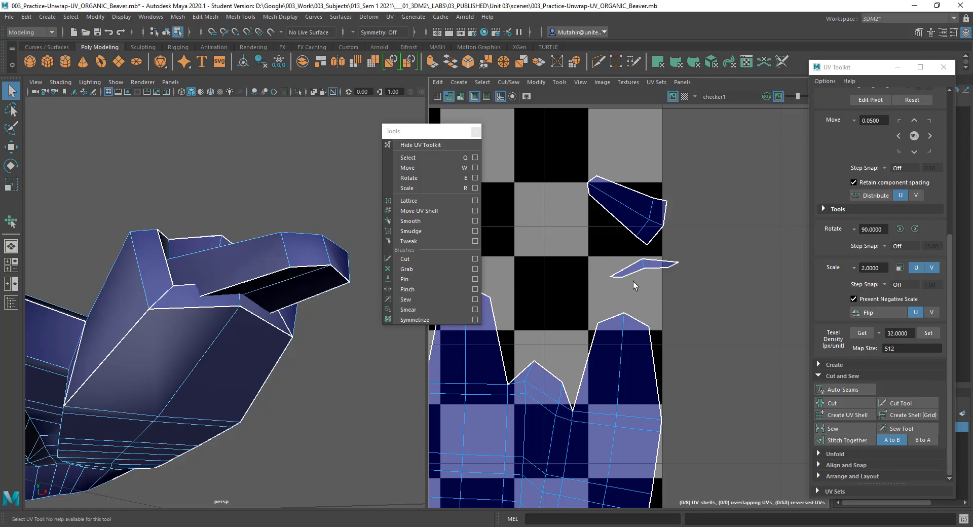
{"action": "left_click", "coordinate": [612, 318]}
{"action": "left_click", "coordinate": [643, 327], "text": "shift"}
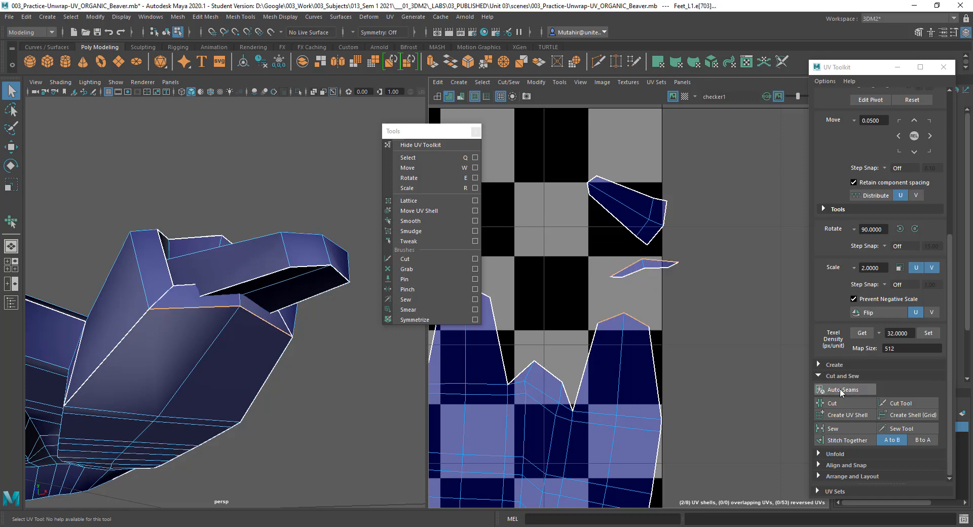
{"action": "left_click", "coordinate": [849, 438]}
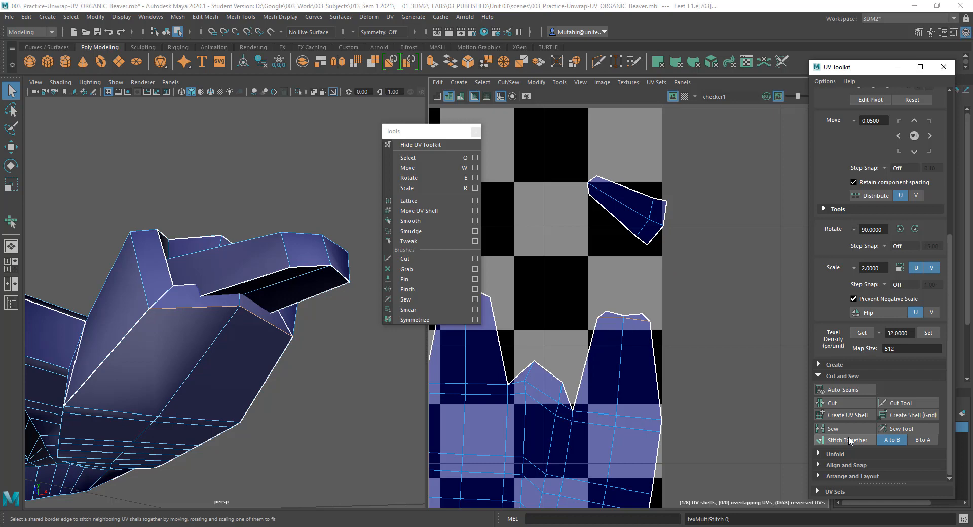
{"action": "left_click", "coordinate": [612, 314]}
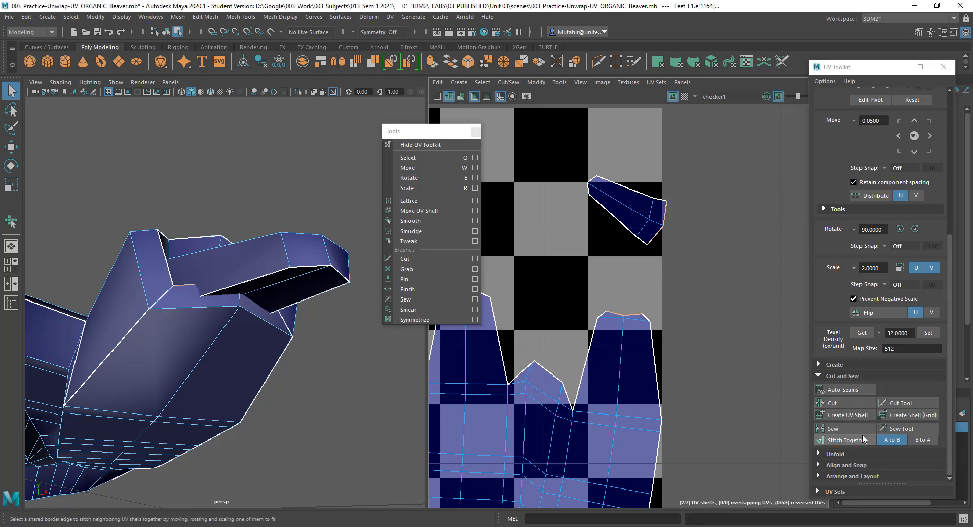
{"action": "left_click", "coordinate": [848, 440]}
- Select the UVs of the stitched lip and claw underside and unfold them with the Smooth tool
{"action": "right_click", "coordinate": [624, 309]}
{"action": "left_click", "coordinate": [657, 310]}
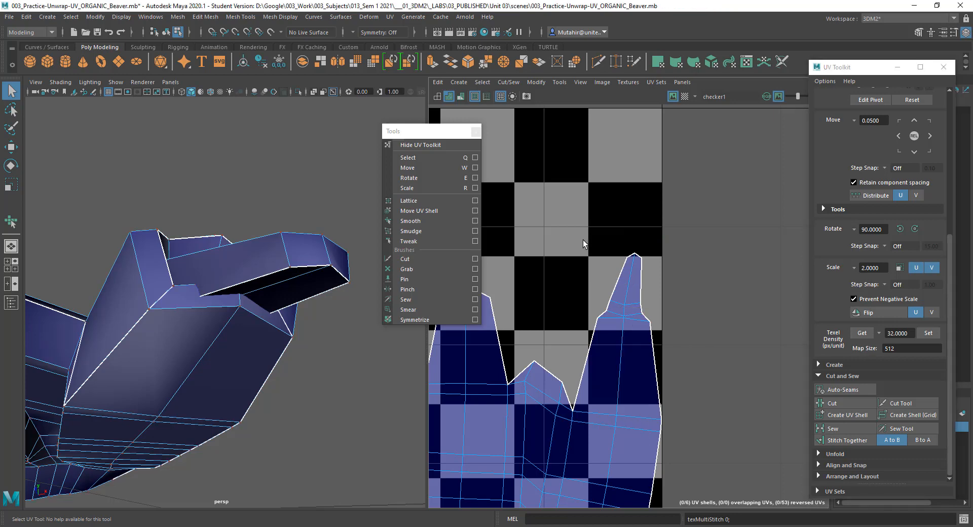
{"action": "left_click_drag", "start_coordinate": [586, 222], "coordinate": [717, 351]}
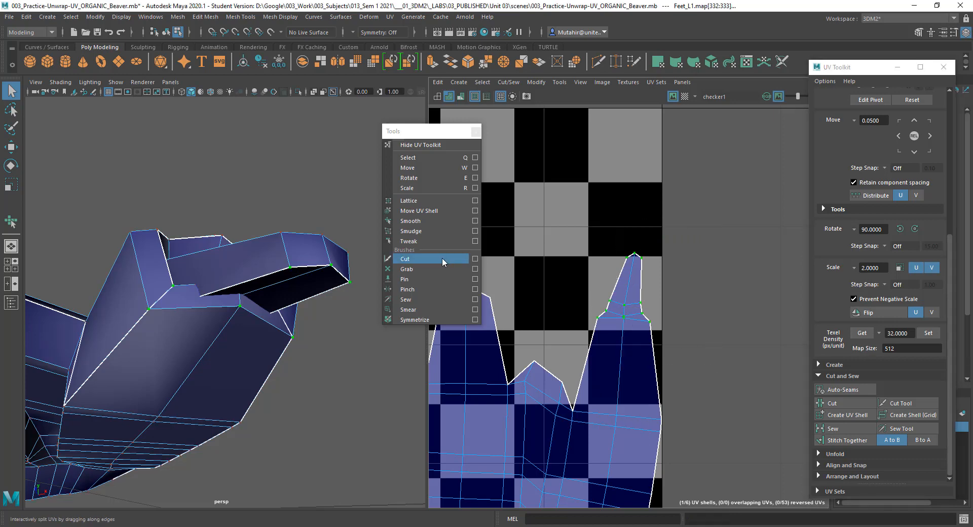
{"action": "left_click", "coordinate": [438, 222]}
{"action": "left_click_drag", "start_coordinate": [579, 337], "coordinate": [665, 326]}
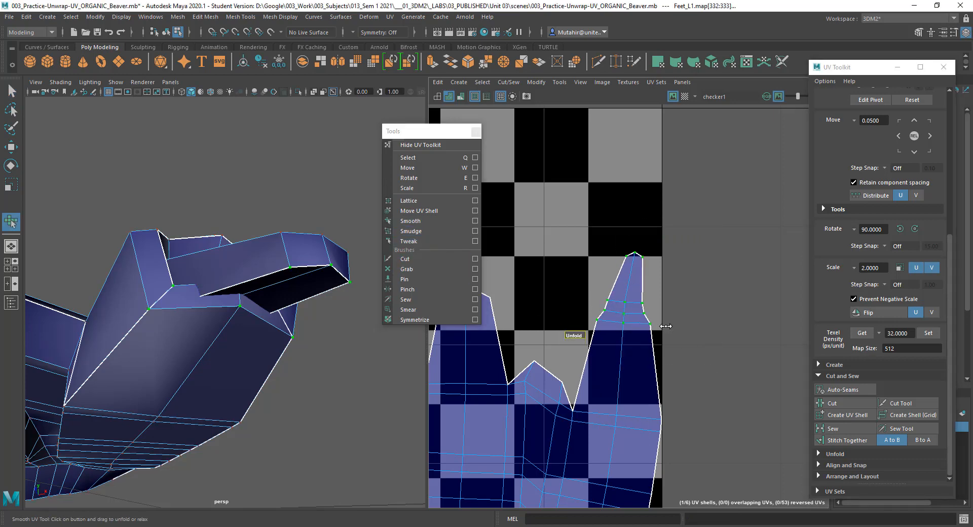
- Move the large fan-shaped claw shell from above the upper foot shell to above the sole shell's outermost toe
{"action": "left_click_drag", "start_coordinate": [238, 329], "coordinate": [254, 348], "text": "alt"}
{"action": "scroll", "coordinate": [522, 401], "scroll_direction": "down", "scroll_amount": 6}
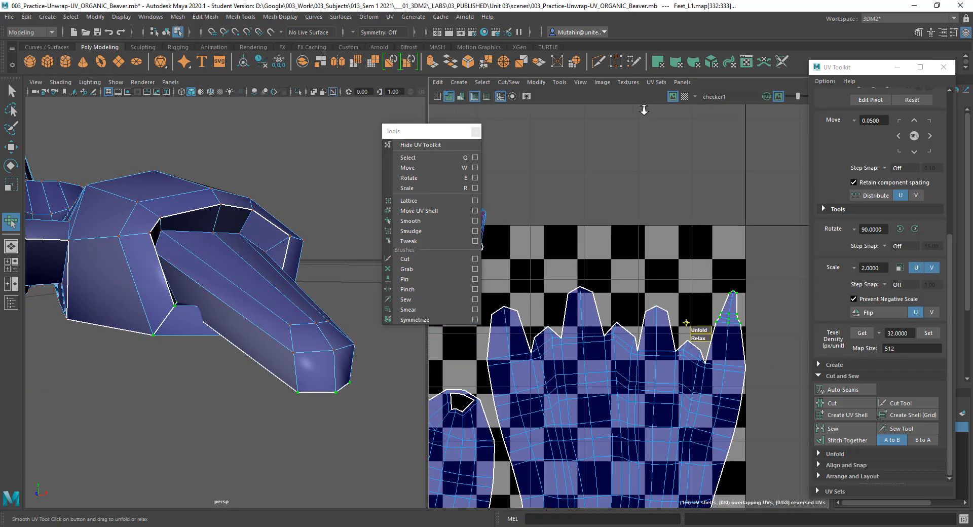
{"action": "middle_click_drag", "start_coordinate": [672, 250], "coordinate": [654, 241], "text": "alt"}
{"action": "middle_click_drag", "start_coordinate": [553, 241], "coordinate": [607, 233], "text": "alt"}
{"action": "middle_click_drag", "start_coordinate": [611, 289], "coordinate": [637, 304], "text": "alt"}
{"action": "scroll", "coordinate": [726, 281], "scroll_direction": "down", "scroll_amount": 3}
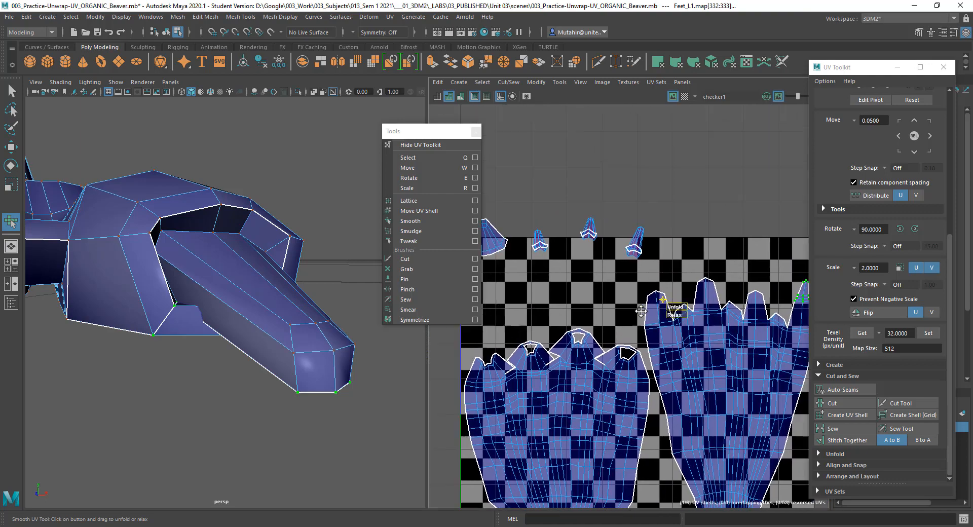
{"action": "left_click_drag", "start_coordinate": [426, 134], "coordinate": [348, 108]}
{"action": "key", "text": "space"}
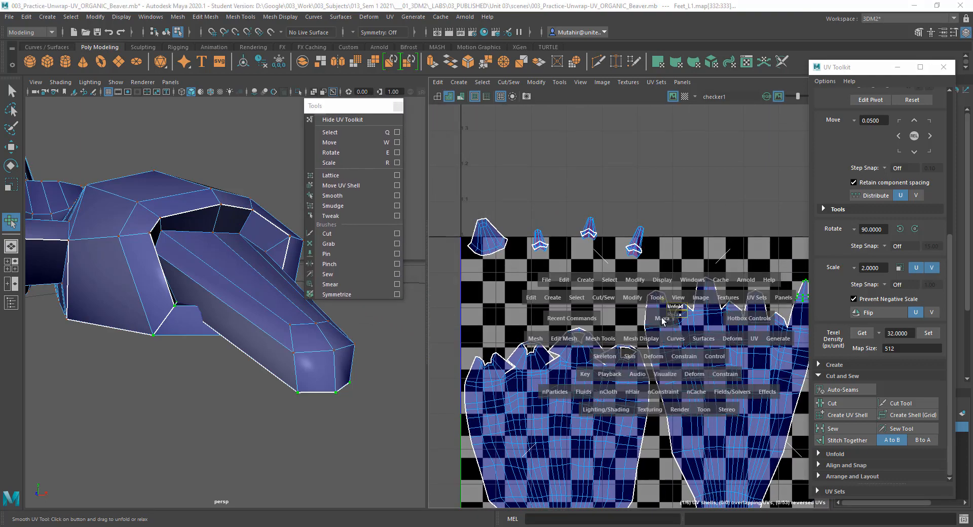
{"action": "scroll", "coordinate": [595, 337], "scroll_direction": "down", "scroll_amount": 1}
{"action": "right_click_drag", "start_coordinate": [207, 196], "coordinate": [178, 182]}
{"action": "key", "text": "w"}
{"action": "left_click", "coordinate": [219, 193]}
{"action": "key", "text": "q"}
{"action": "key", "text": "w"}
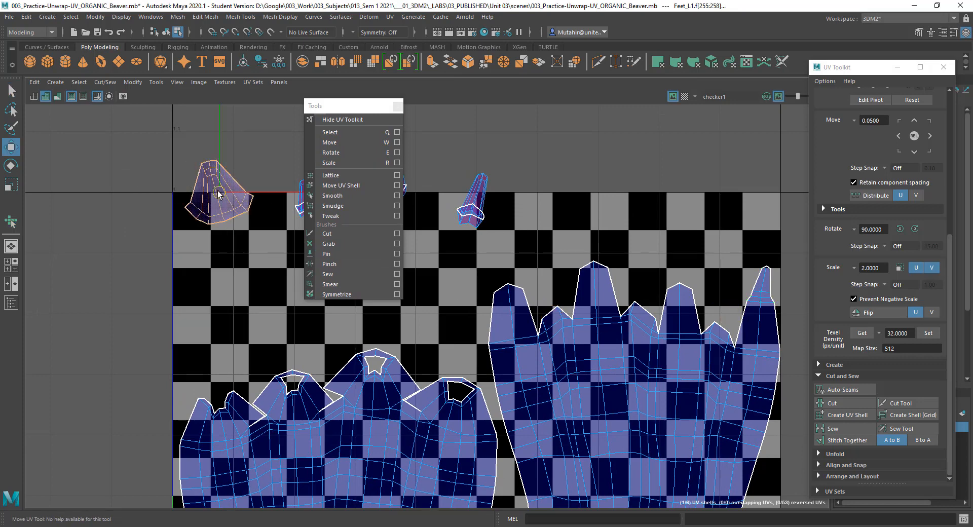
{"action": "left_click_drag", "start_coordinate": [219, 193], "coordinate": [776, 226]}
- Rotate the fan-shaped claw shell slightly and reposition it within the UV tile's corner above the outermost toe
{"action": "key", "text": "e"}
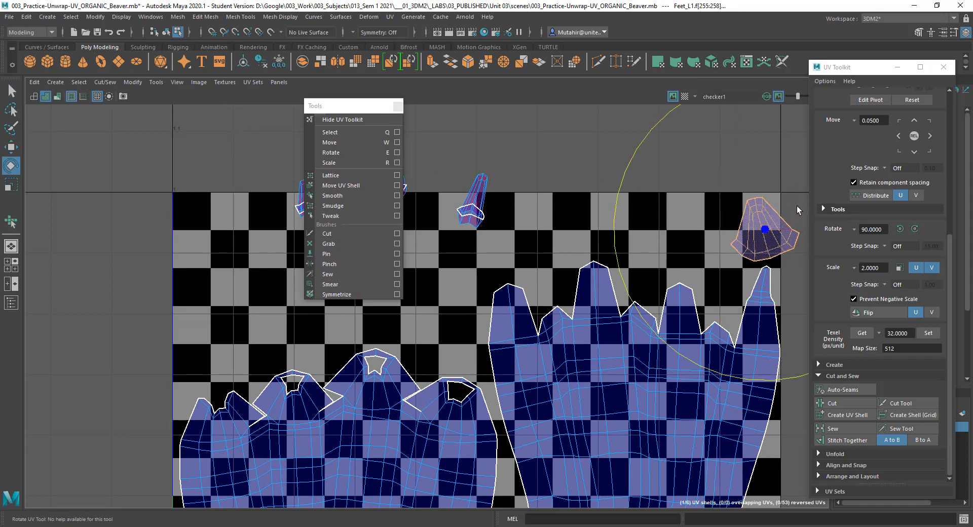
{"action": "left_click_drag", "start_coordinate": [631, 164], "coordinate": [668, 138]}
{"action": "key", "text": "q"}
{"action": "key", "text": "w"}
{"action": "left_click_drag", "start_coordinate": [769, 236], "coordinate": [745, 232]}
{"action": "key", "text": "q"}
{"action": "key", "text": "w"}
{"action": "key", "text": "e"}
{"action": "left_click_drag", "start_coordinate": [628, 141], "coordinate": [622, 146]}
{"action": "key", "text": "q"}
{"action": "left_click", "coordinate": [632, 173]}
- Examine the claw sockets and lower lips of the remaining toes from the front and below
{"action": "right_click_drag", "start_coordinate": [712, 354], "coordinate": [529, 353], "text": "alt"}
{"action": "middle_click_drag", "start_coordinate": [528, 358], "coordinate": [583, 332], "text": "alt"}
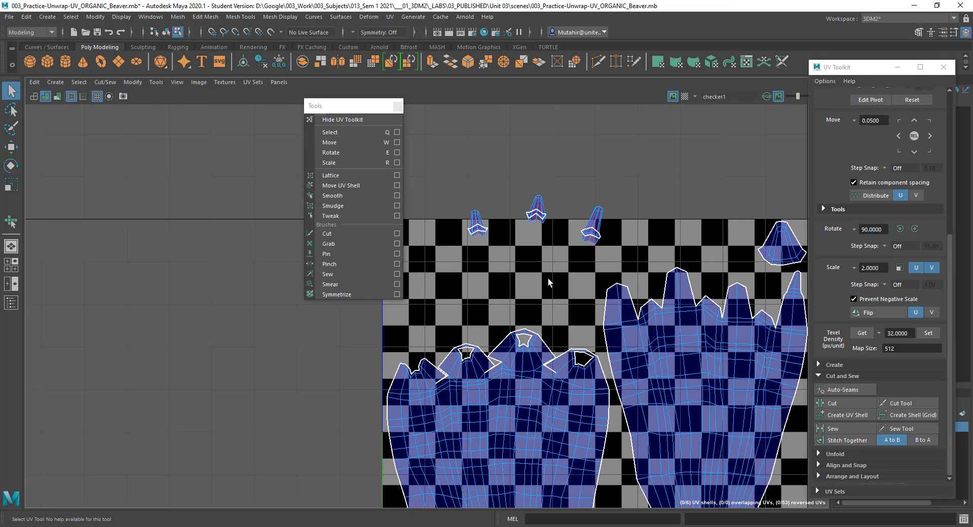
{"action": "key", "text": "space"}
{"action": "scroll", "coordinate": [202, 328], "scroll_direction": "up", "scroll_amount": 5}
{"action": "middle_click_drag", "start_coordinate": [202, 328], "coordinate": [239, 379], "text": "alt"}
{"action": "key", "text": "f"}
{"action": "left_click_drag", "start_coordinate": [241, 378], "coordinate": [249, 353], "text": "alt"}
{"action": "right_click_drag", "start_coordinate": [249, 353], "coordinate": [216, 424], "text": "alt"}
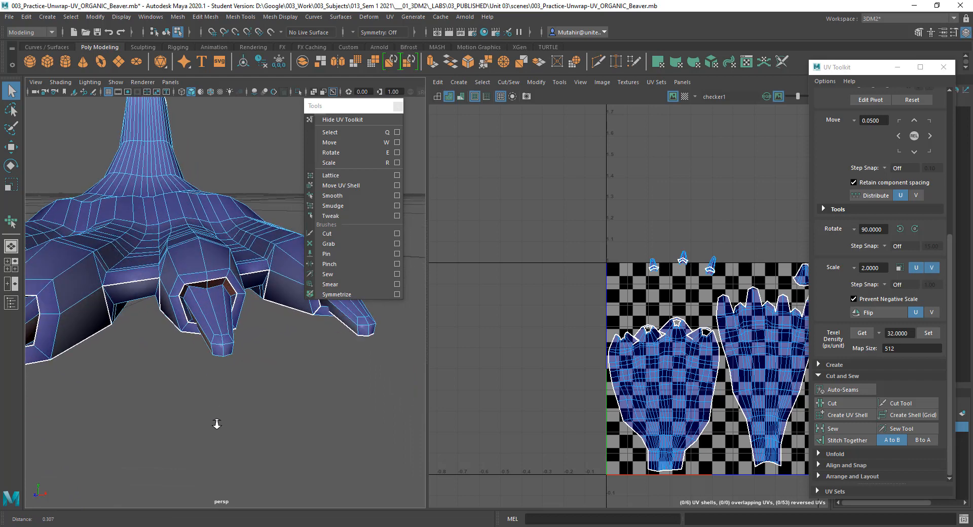
{"action": "middle_click_drag", "start_coordinate": [793, 345], "coordinate": [683, 296], "text": "alt"}
{"action": "left_click_drag", "start_coordinate": [254, 360], "coordinate": [251, 319], "text": "alt"}
{"action": "left_click_drag", "start_coordinate": [197, 213], "coordinate": [194, 243], "text": "alt"}
- Select the corner edges of the lower lip on each of the three remaining claw sockets and cut the UVs along them
{"action": "right_click_drag", "start_coordinate": [202, 263], "coordinate": [203, 239]}
{"action": "left_click", "coordinate": [398, 107]}
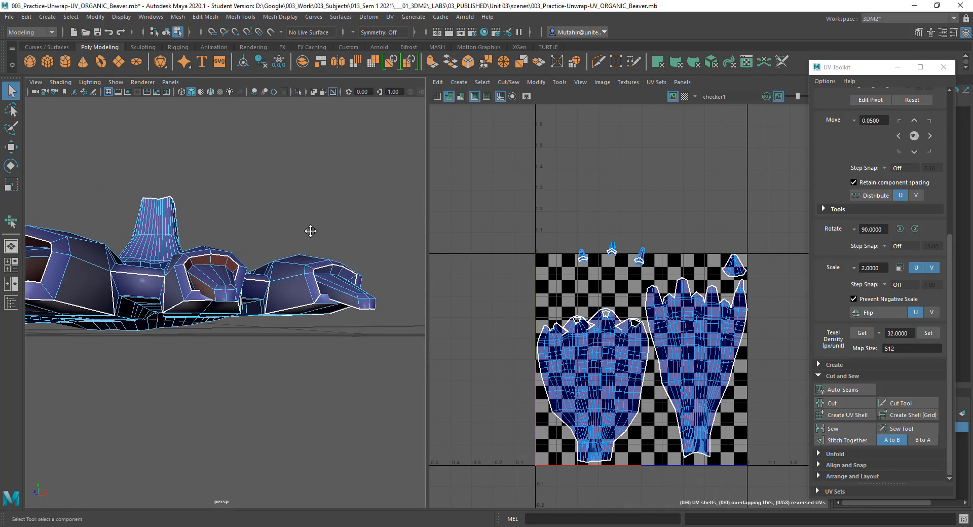
{"action": "key", "text": "space"}
{"action": "left_click_drag", "start_coordinate": [435, 331], "coordinate": [425, 315], "text": "alt"}
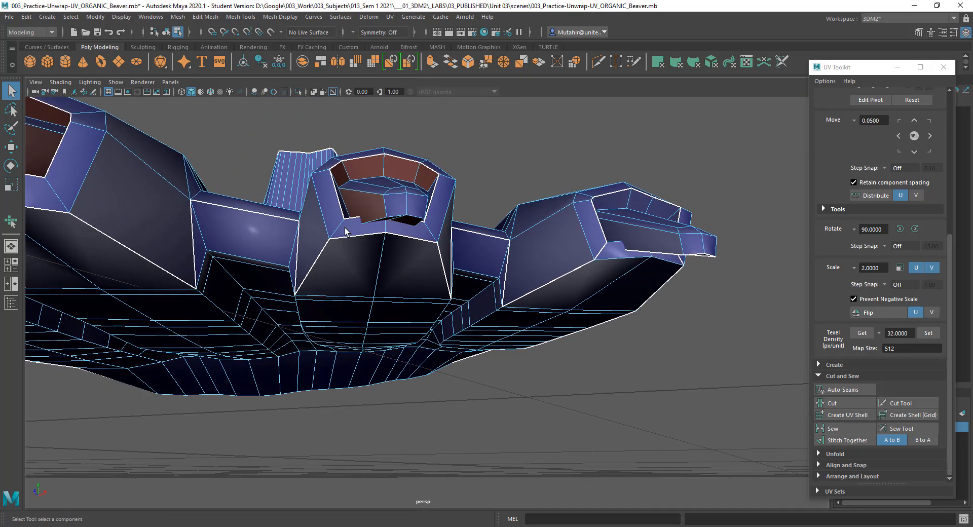
{"action": "left_click", "coordinate": [337, 232]}
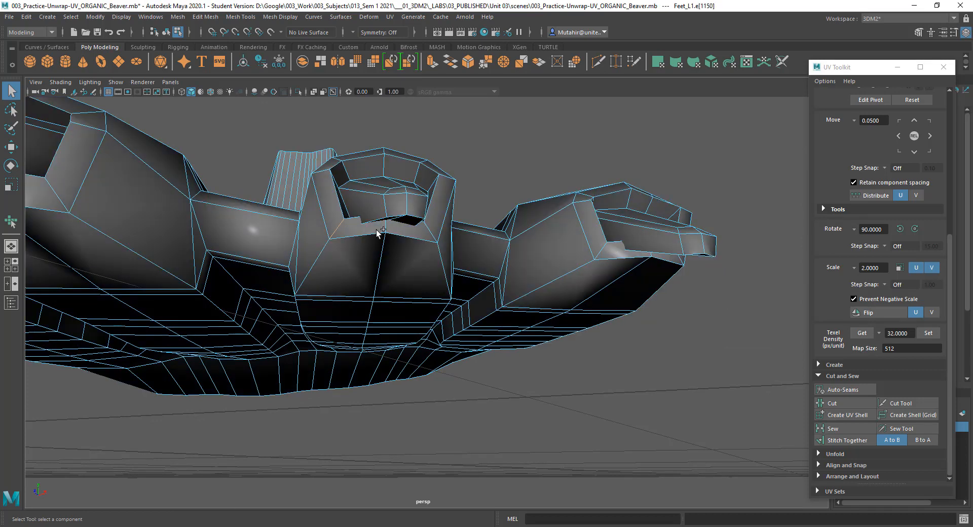
{"action": "right_click_drag", "start_coordinate": [429, 230], "coordinate": [440, 232]}
{"action": "key", "text": "space"}
{"action": "left_click_drag", "start_coordinate": [228, 294], "coordinate": [240, 291], "text": "alt"}
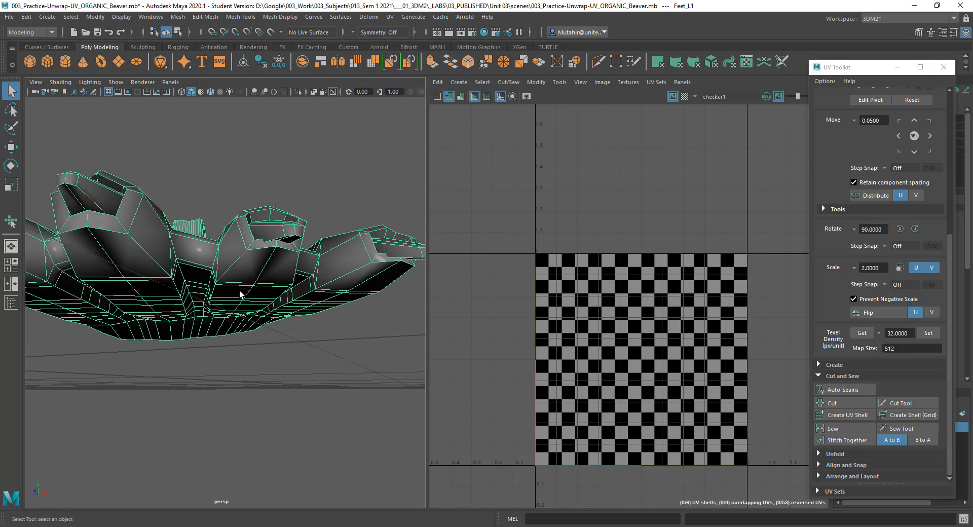
{"action": "left_click_drag", "start_coordinate": [254, 246], "coordinate": [263, 237], "text": "alt"}
{"action": "right_click_drag", "start_coordinate": [261, 238], "coordinate": [304, 239]}
{"action": "left_click_drag", "start_coordinate": [316, 293], "coordinate": [317, 287], "text": "alt"}
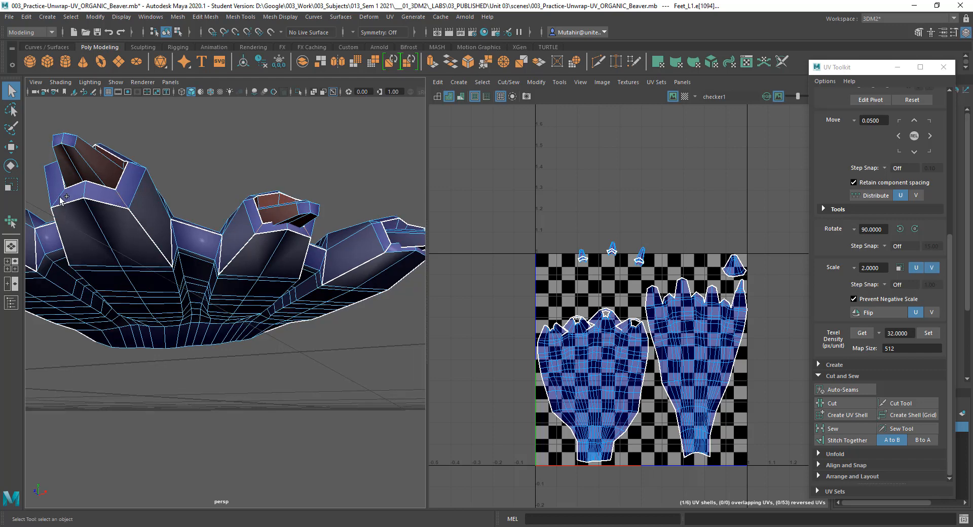
{"action": "left_click_drag", "start_coordinate": [99, 221], "coordinate": [129, 223], "text": "alt"}
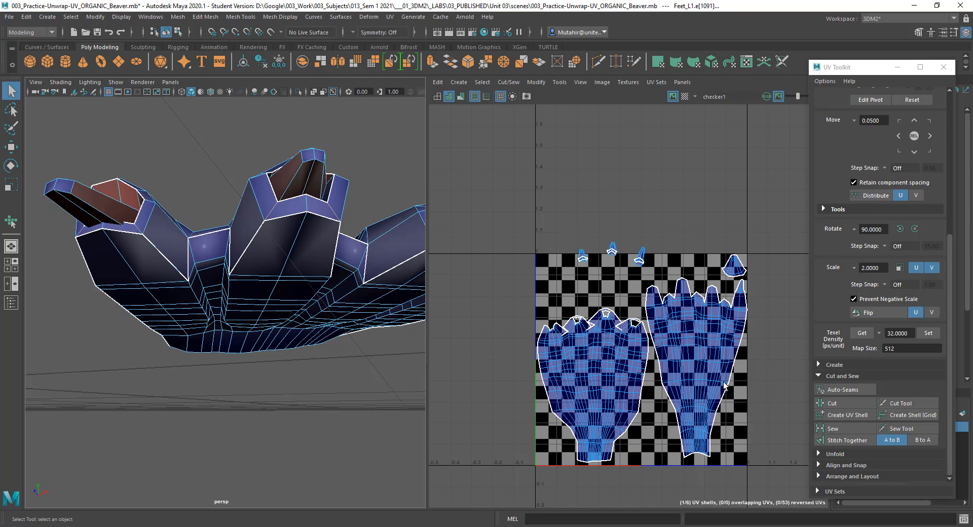
{"action": "scroll", "coordinate": [616, 274], "scroll_direction": "up", "scroll_amount": 1}
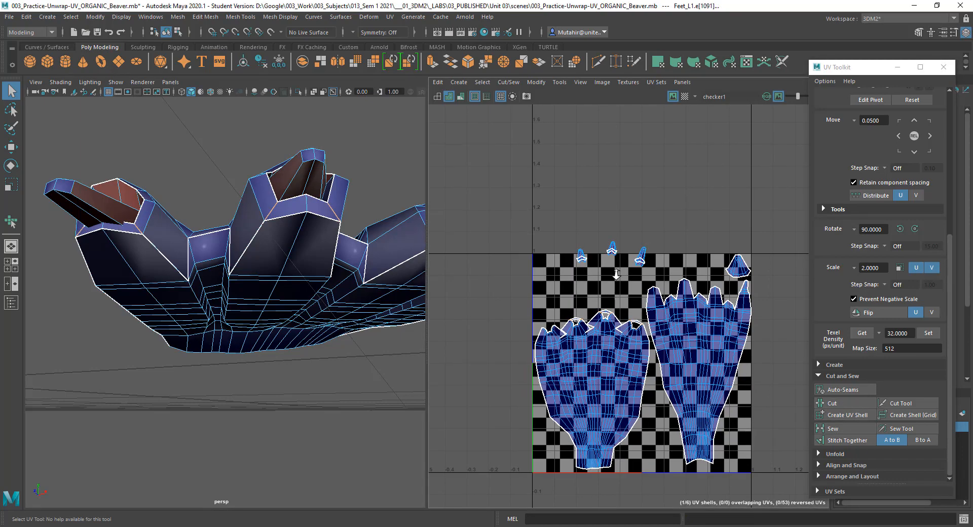
- Select the three cut lip shells on the upper foot shell and move them out above the layout
{"action": "scroll", "coordinate": [616, 274], "scroll_direction": "up", "scroll_amount": 6}
{"action": "right_click", "coordinate": [654, 375]}
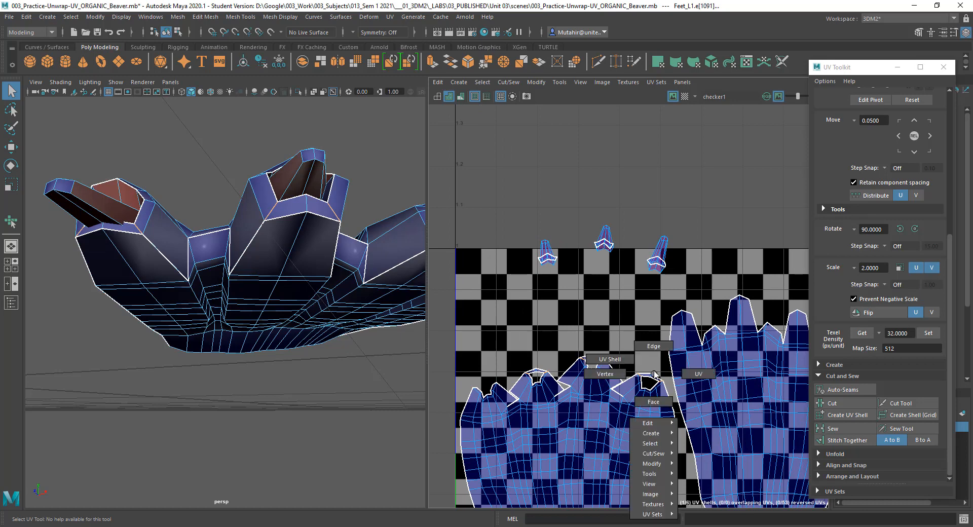
{"action": "right_click_drag", "start_coordinate": [654, 375], "coordinate": [611, 359]}
{"action": "left_click_drag", "start_coordinate": [537, 370], "coordinate": [537, 371]}
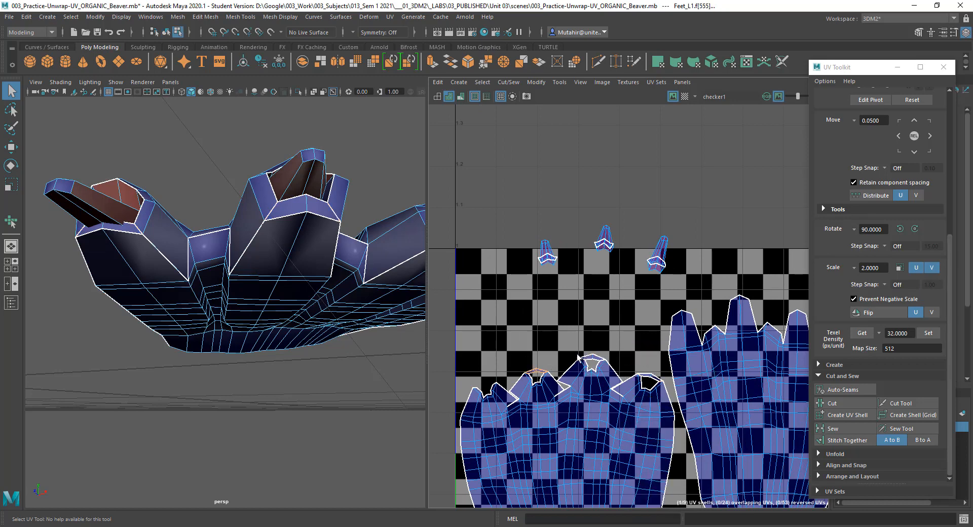
{"action": "left_click_drag", "start_coordinate": [594, 361], "coordinate": [595, 362], "text": "shift"}
{"action": "left_click_drag", "start_coordinate": [650, 375], "coordinate": [723, 231], "text": "shift"}
{"action": "key", "text": "w"}
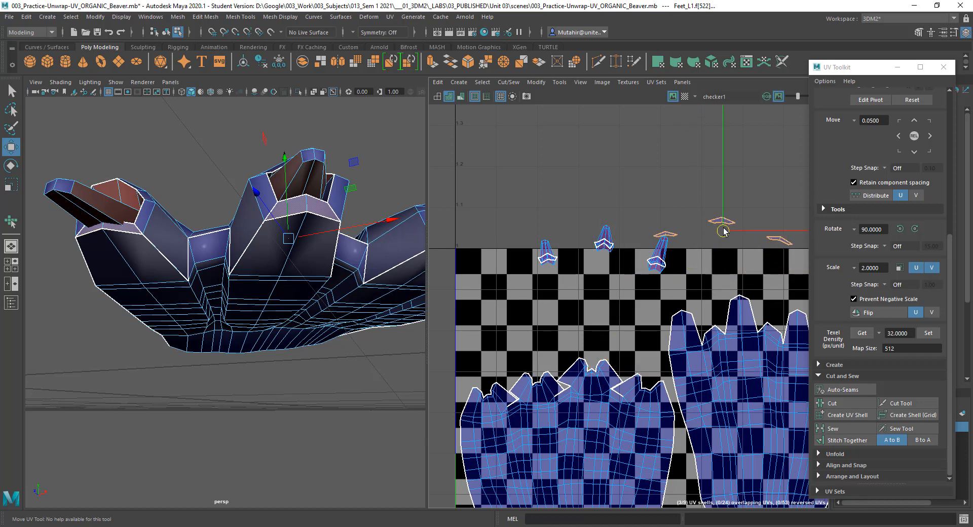
- Place the three lip shells just above their matching toe tips on the sole shell
{"action": "middle_click_drag", "start_coordinate": [765, 293], "coordinate": [637, 336], "text": "alt"}
{"action": "left_click_drag", "start_coordinate": [600, 301], "coordinate": [613, 361]}
{"action": "left_click_drag", "start_coordinate": [640, 299], "coordinate": [654, 300]}
{"action": "middle_click_drag", "start_coordinate": [562, 330], "coordinate": [705, 291], "text": "alt"}
- Select the boundary edges of the middle claw's underside along its sides, tip and base, using the wireframe view
{"action": "left_click_drag", "start_coordinate": [329, 244], "coordinate": [329, 248], "text": "alt"}
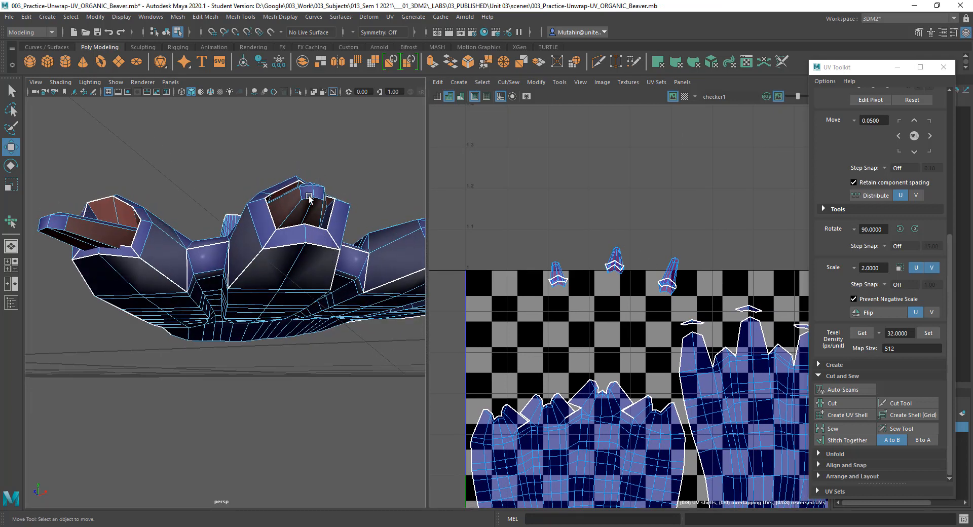
{"action": "left_click_drag", "start_coordinate": [310, 201], "coordinate": [325, 235], "text": "alt"}
{"action": "left_click_drag", "start_coordinate": [224, 283], "coordinate": [223, 268], "text": "alt"}
{"action": "right_click_drag", "start_coordinate": [224, 269], "coordinate": [224, 243]}
{"action": "key", "text": "q"}
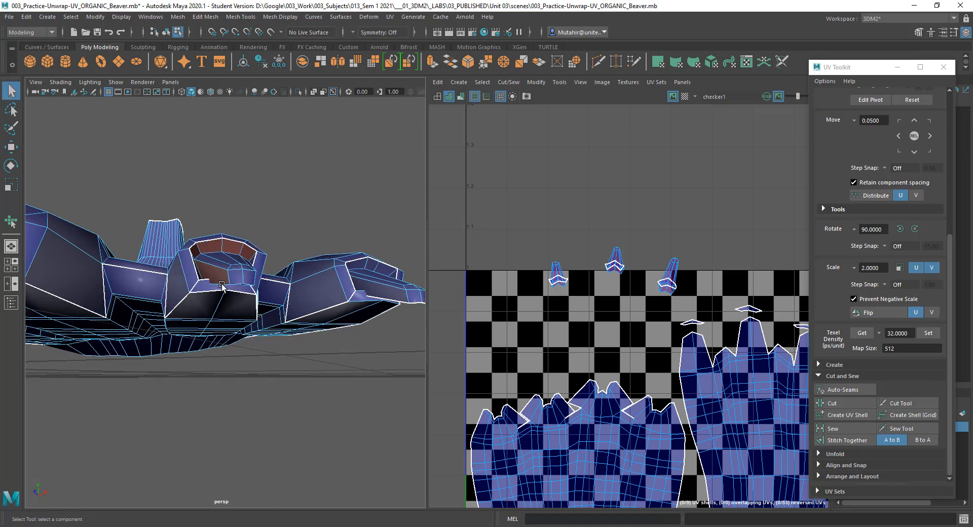
{"action": "left_click", "coordinate": [229, 287]}
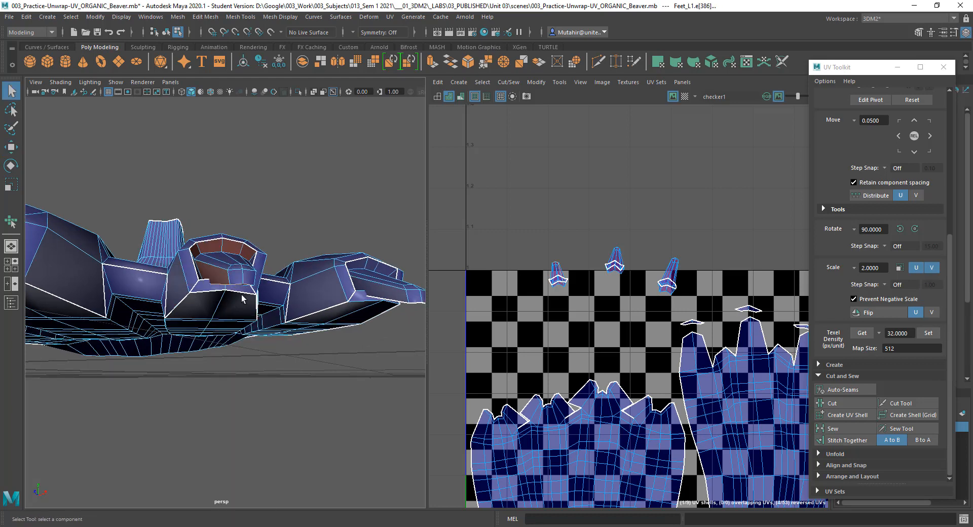
{"action": "scroll", "coordinate": [242, 299], "scroll_direction": "up", "scroll_amount": 6}
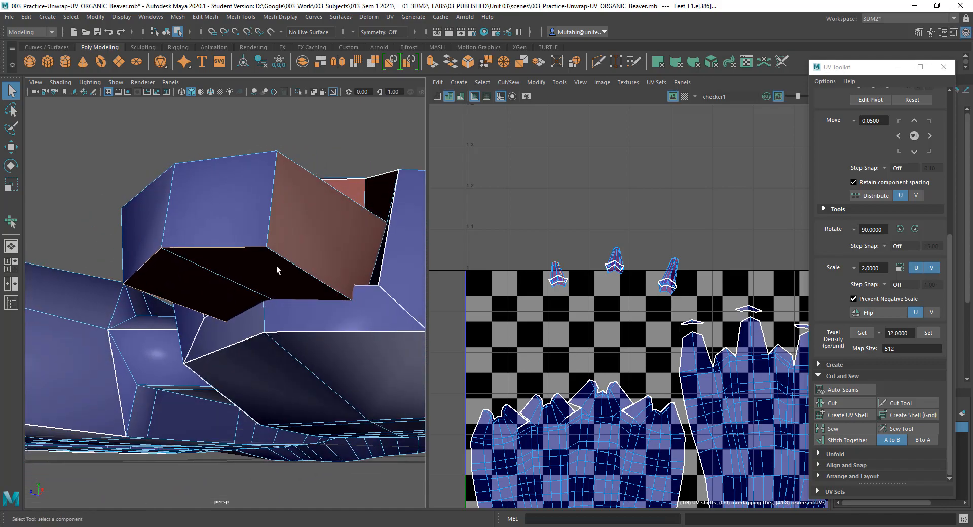
{"action": "left_click_drag", "start_coordinate": [330, 325], "coordinate": [326, 343], "text": "alt"}
{"action": "key", "text": "4"}
{"action": "mouse_move", "coordinate": [412, 289]}
{"action": "left_mouse_down", "text": "alt"}
{"action": "mouse_move", "coordinate": [404, 304]}
{"action": "mouse_move", "coordinate": [408, 294]}
{"action": "left_mouse_up", "text": "alt"}
{"action": "middle_click_drag", "start_coordinate": [409, 294], "coordinate": [409, 293], "text": "alt"}
{"action": "mouse_move", "coordinate": [389, 302]}
{"action": "left_mouse_down", "text": "alt"}
{"action": "mouse_move", "coordinate": [376, 316]}
{"action": "mouse_move", "coordinate": [382, 312]}
{"action": "left_mouse_up", "text": "alt"}
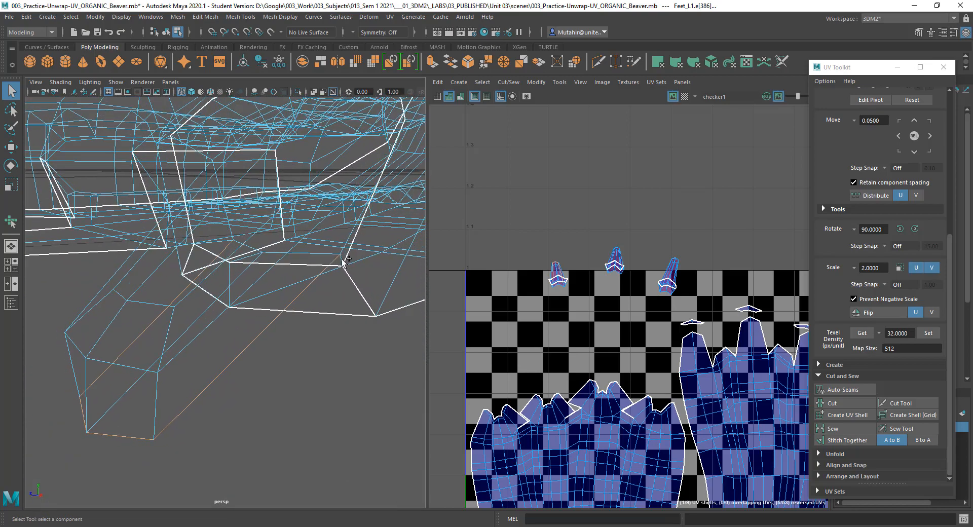
{"action": "left_click_drag", "start_coordinate": [343, 260], "coordinate": [361, 287], "text": "alt"}
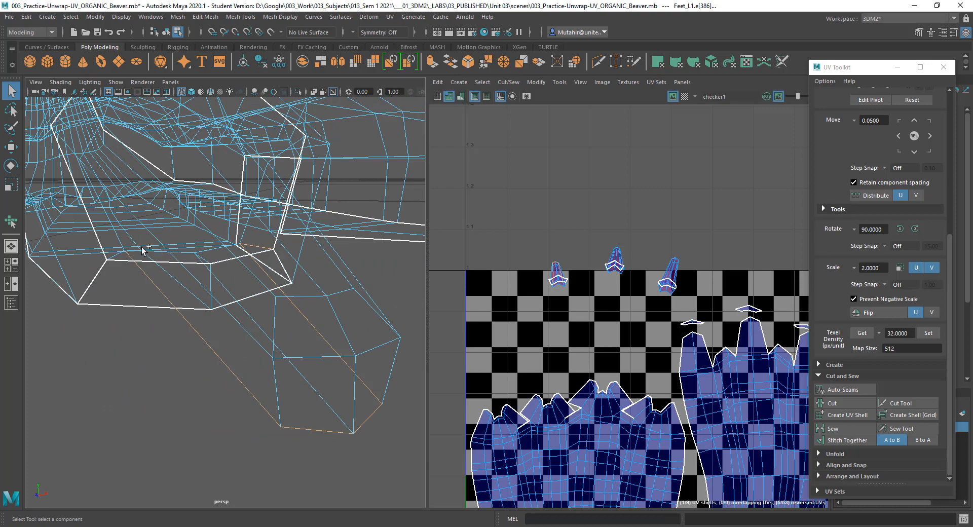
{"action": "scroll", "coordinate": [166, 262], "scroll_direction": "up", "scroll_amount": 8}
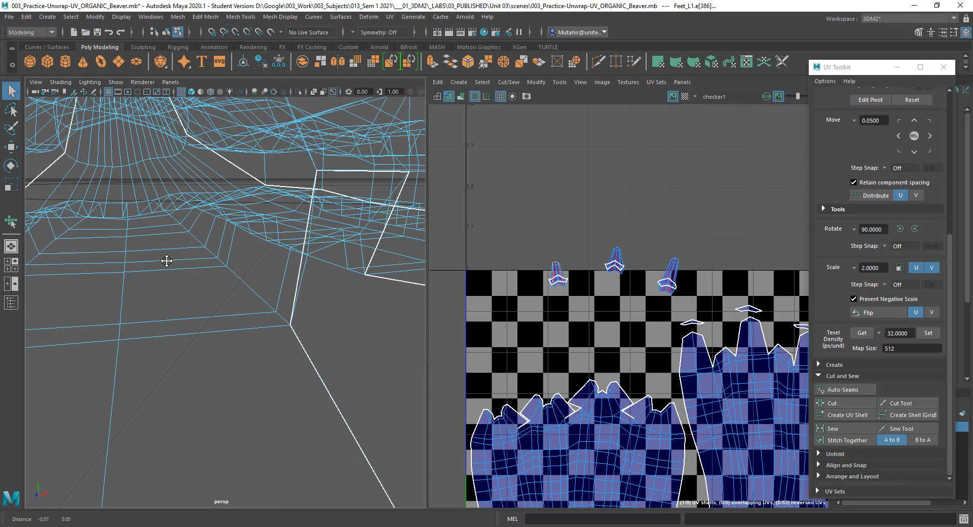
- Cut the UVs along the two side edges and tip of the claw whose UV shell is the leftmost of the three
{"action": "key", "text": "bracketleft"}
{"action": "right_click_drag", "start_coordinate": [201, 322], "coordinate": [200, 255], "text": "alt"}
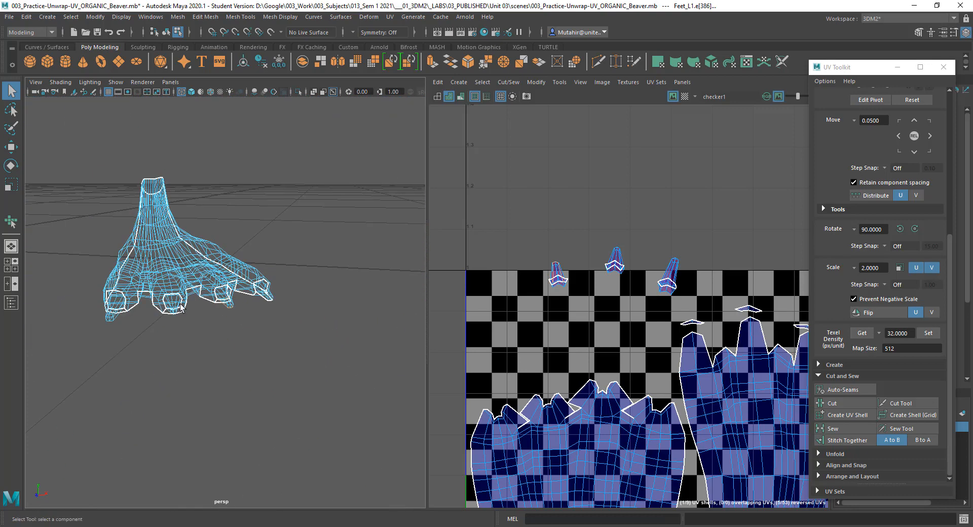
{"action": "scroll", "coordinate": [211, 314], "scroll_direction": "up", "scroll_amount": 5}
{"action": "right_click_drag", "start_coordinate": [229, 349], "coordinate": [234, 320], "text": "alt"}
{"action": "middle_click_drag", "start_coordinate": [234, 320], "coordinate": [165, 261], "text": "alt"}
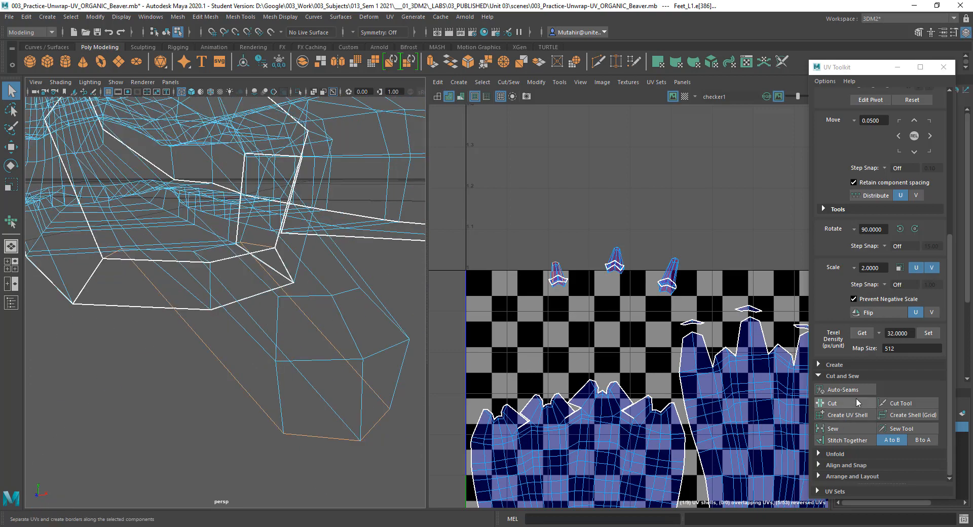
{"action": "right_click_drag", "start_coordinate": [304, 354], "coordinate": [294, 321], "text": "alt"}
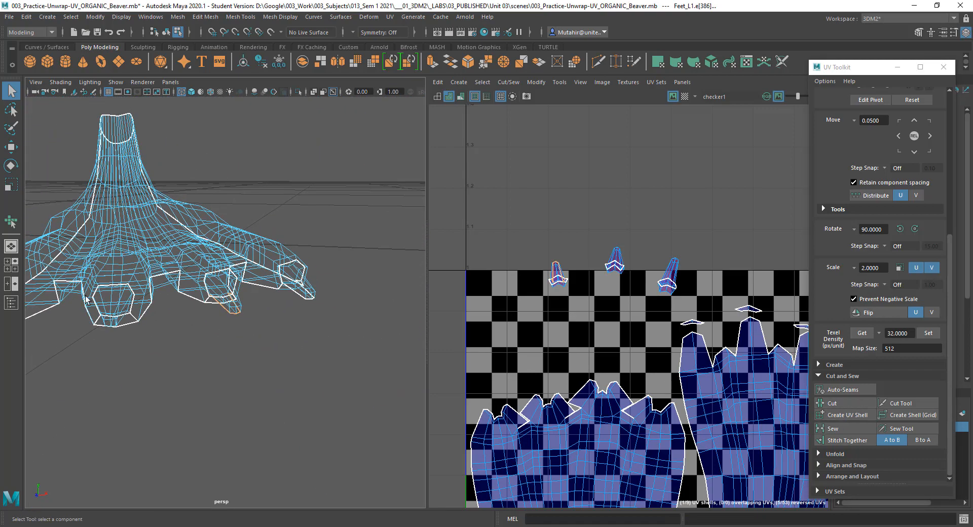
- Cut the UVs along the underside edges and tip of the middle claw of the three small claw shells
{"action": "right_click_drag", "start_coordinate": [86, 297], "coordinate": [101, 303]}
{"action": "left_click", "coordinate": [116, 303]}
{"action": "key", "text": "f"}
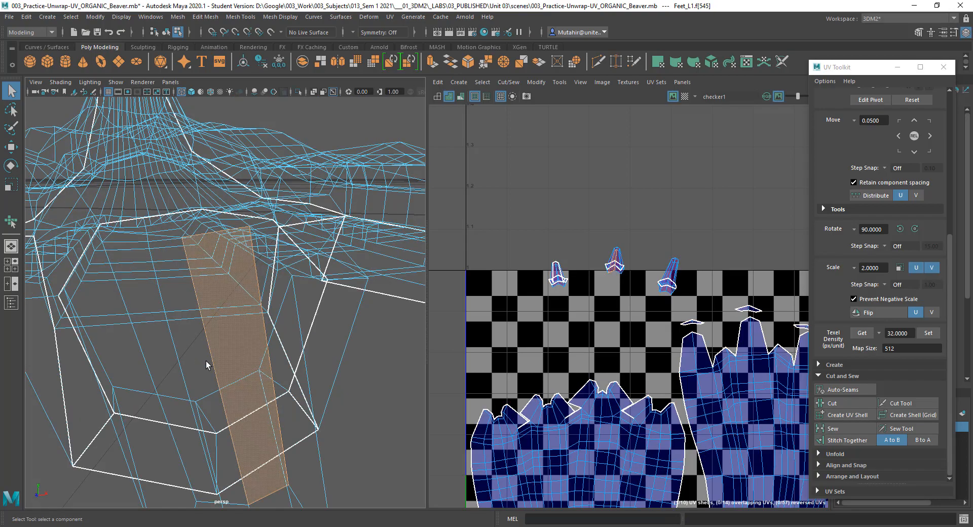
{"action": "right_click_drag", "start_coordinate": [207, 363], "coordinate": [189, 327], "text": "alt"}
{"action": "left_click_drag", "start_coordinate": [223, 325], "coordinate": [190, 304], "text": "alt"}
{"action": "right_click_drag", "start_coordinate": [194, 299], "coordinate": [225, 300], "text": "alt"}
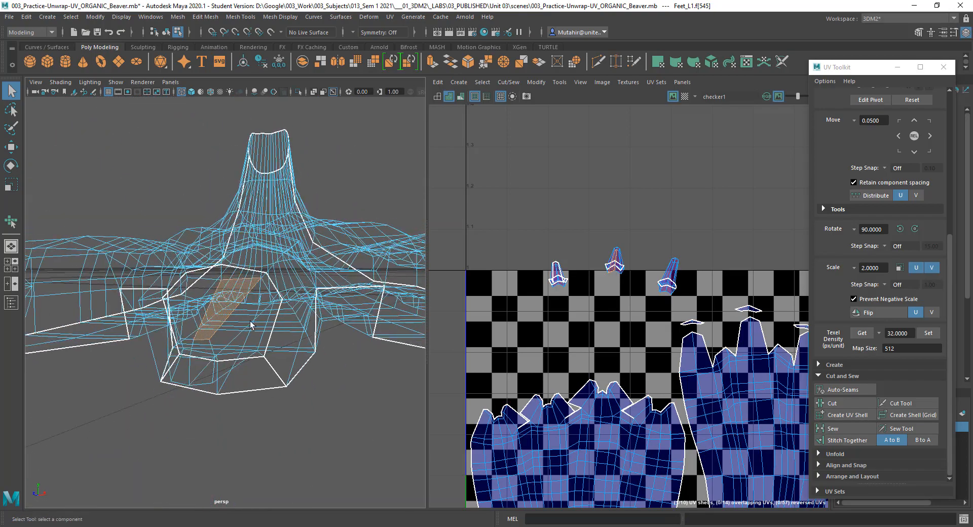
{"action": "right_click_drag", "start_coordinate": [258, 334], "coordinate": [261, 245]}
{"action": "left_click_drag", "start_coordinate": [263, 359], "coordinate": [247, 383], "text": "alt"}
{"action": "left_click", "coordinate": [263, 351]}
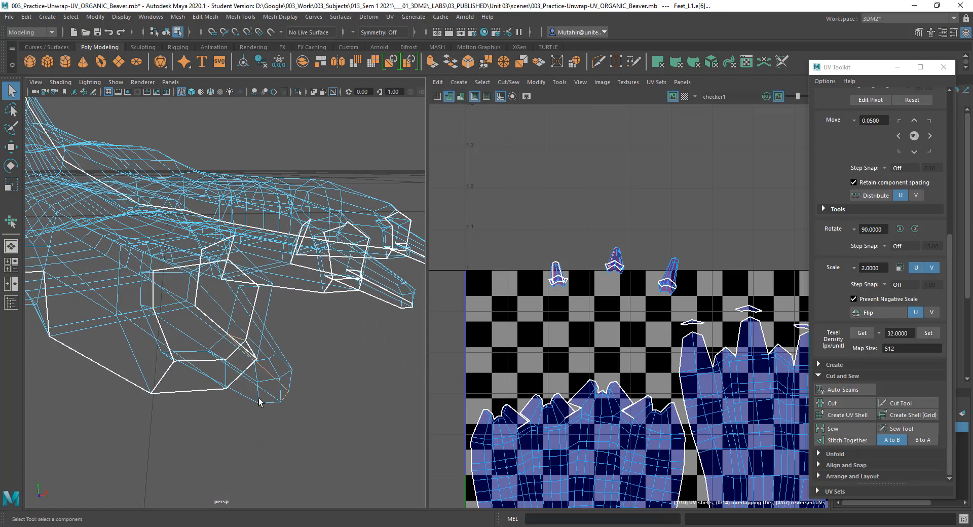
{"action": "double_click", "coordinate": [253, 402]}
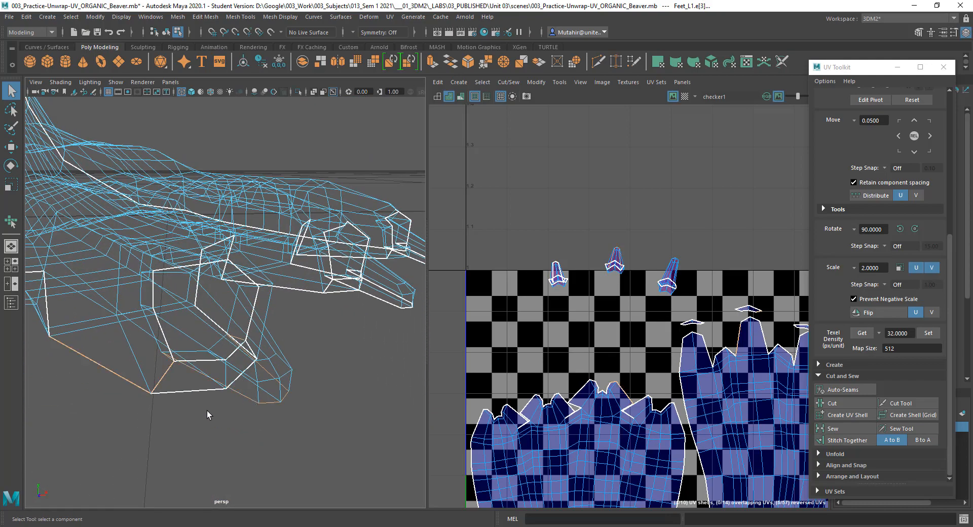
{"action": "left_click_drag", "start_coordinate": [211, 397], "coordinate": [168, 360], "text": "alt"}
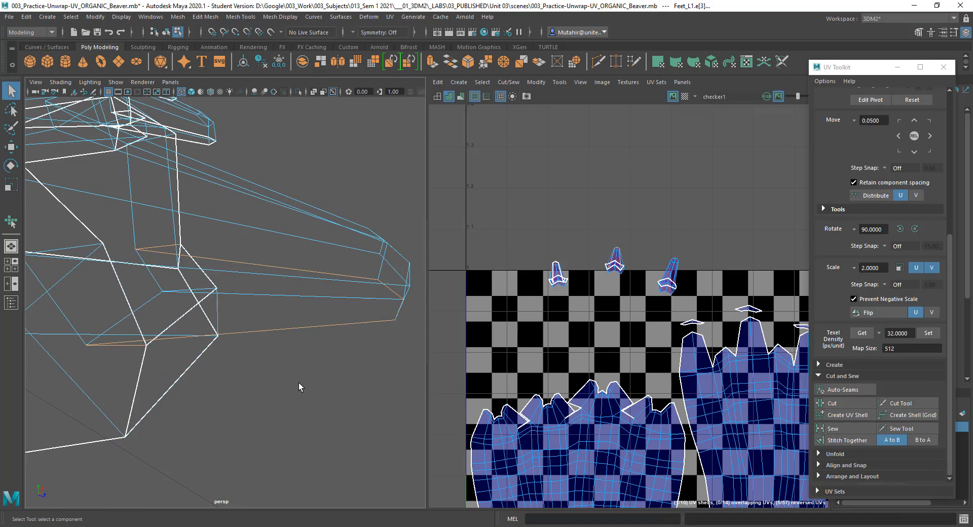
{"action": "left_click_drag", "start_coordinate": [300, 387], "coordinate": [191, 363], "text": "alt"}
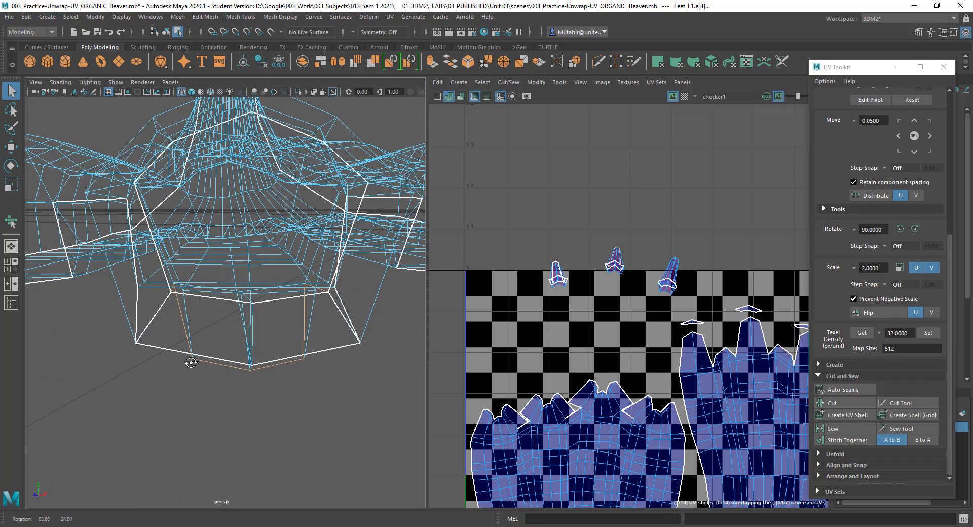
{"action": "scroll", "coordinate": [282, 326], "scroll_direction": "down", "scroll_amount": 6}
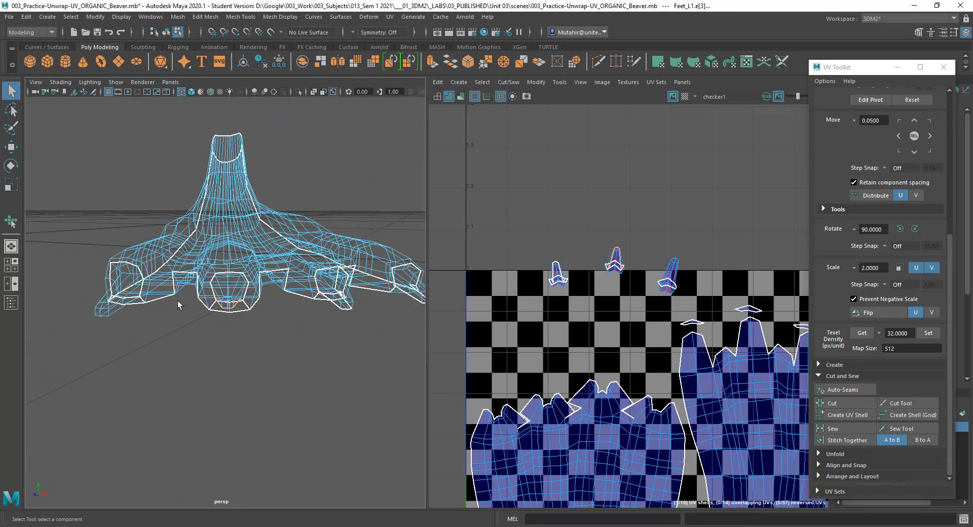
- Cut the UVs along the underside edges and tip of the claw whose UV shell is the rightmost of the three
{"action": "right_click_drag", "start_coordinate": [123, 271], "coordinate": [123, 298]}
{"action": "left_click_drag", "start_coordinate": [86, 285], "coordinate": [120, 314]}
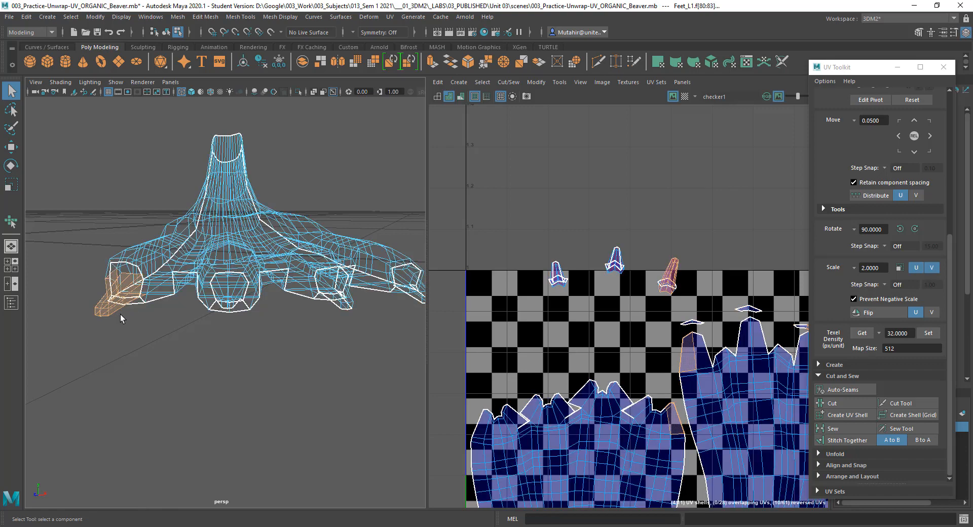
{"action": "key", "text": "f"}
{"action": "left_click_drag", "start_coordinate": [235, 350], "coordinate": [268, 338], "text": "alt"}
{"action": "left_click", "coordinate": [268, 391]}
{"action": "left_click_drag", "start_coordinate": [267, 391], "coordinate": [313, 382], "text": "alt"}
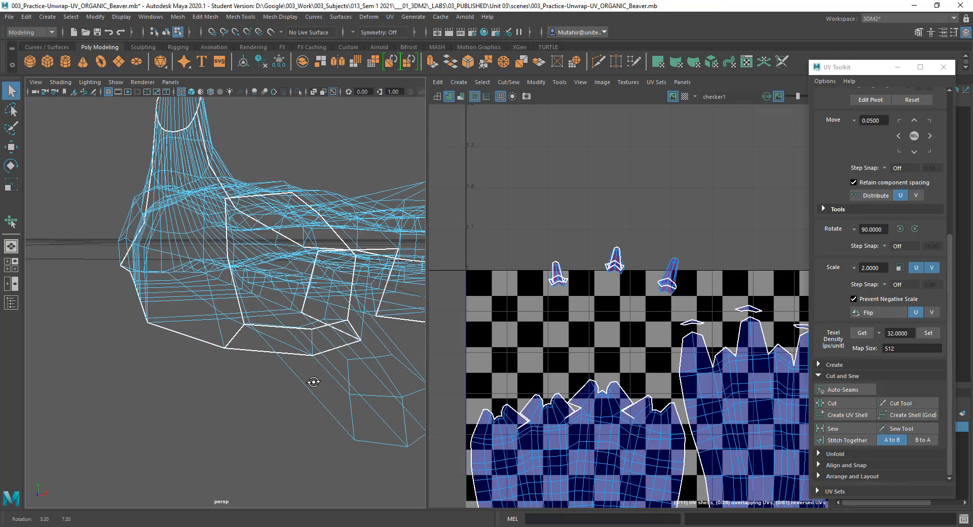
{"action": "right_click_drag", "start_coordinate": [299, 270], "coordinate": [298, 249]}
{"action": "left_click_drag", "start_coordinate": [335, 397], "coordinate": [334, 403], "text": "alt"}
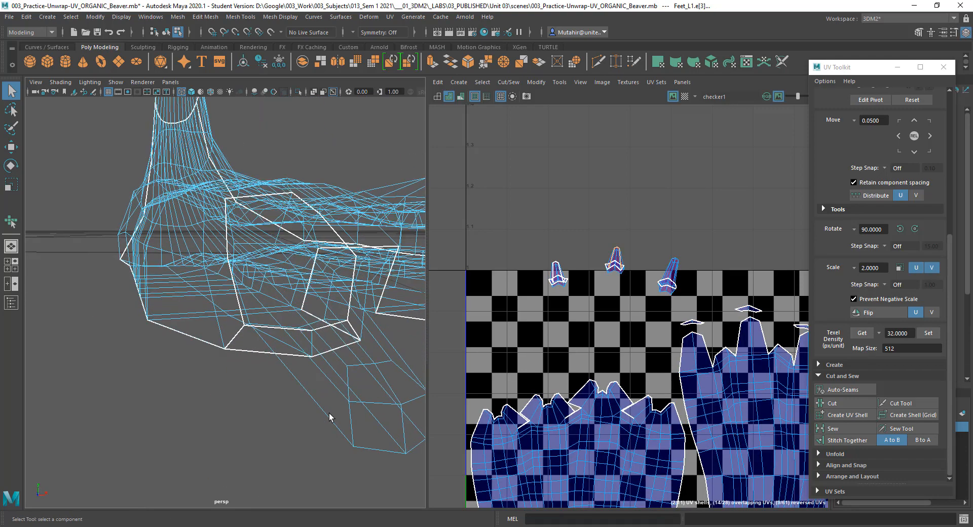
{"action": "left_click", "coordinate": [336, 430]}
{"action": "left_click_drag", "start_coordinate": [401, 468], "coordinate": [206, 402], "text": "alt"}
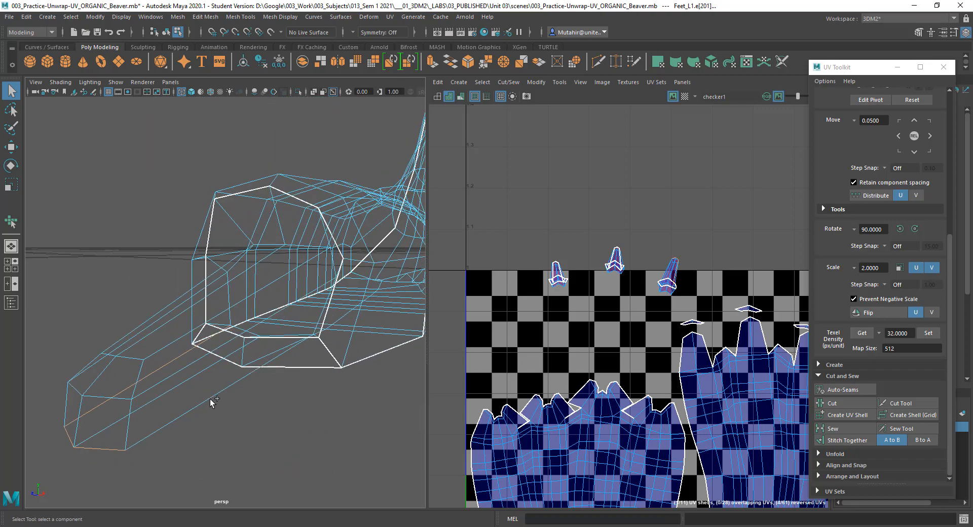
{"action": "right_click_drag", "start_coordinate": [315, 359], "coordinate": [315, 336], "text": "alt"}
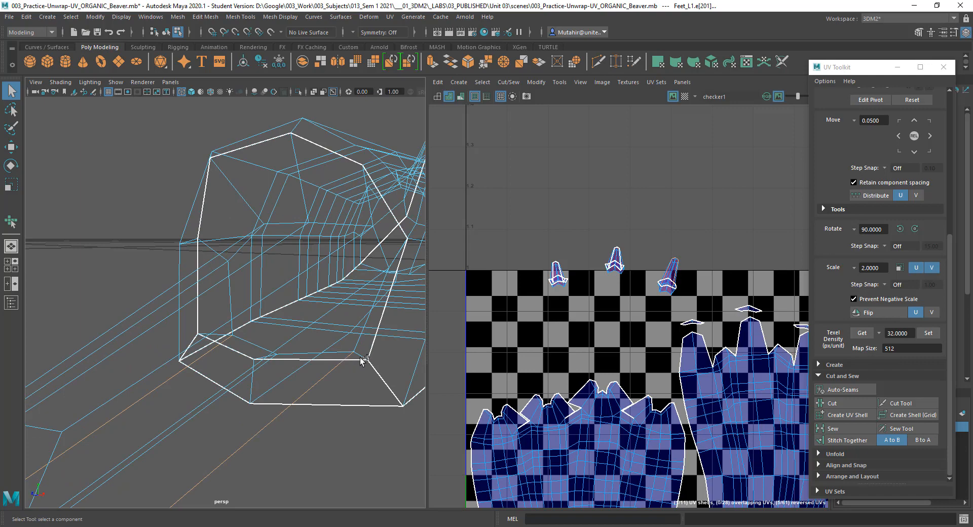
{"action": "left_click_drag", "start_coordinate": [205, 379], "coordinate": [256, 343], "text": "alt"}
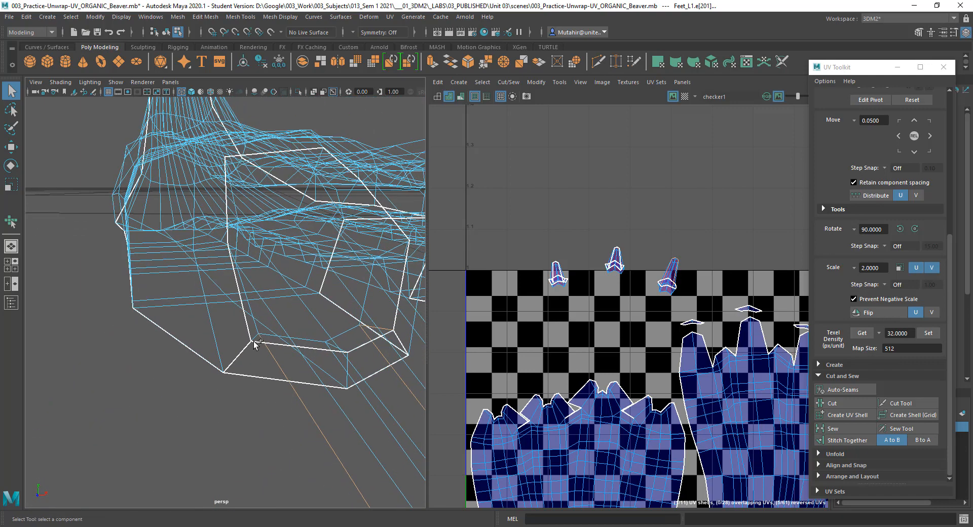
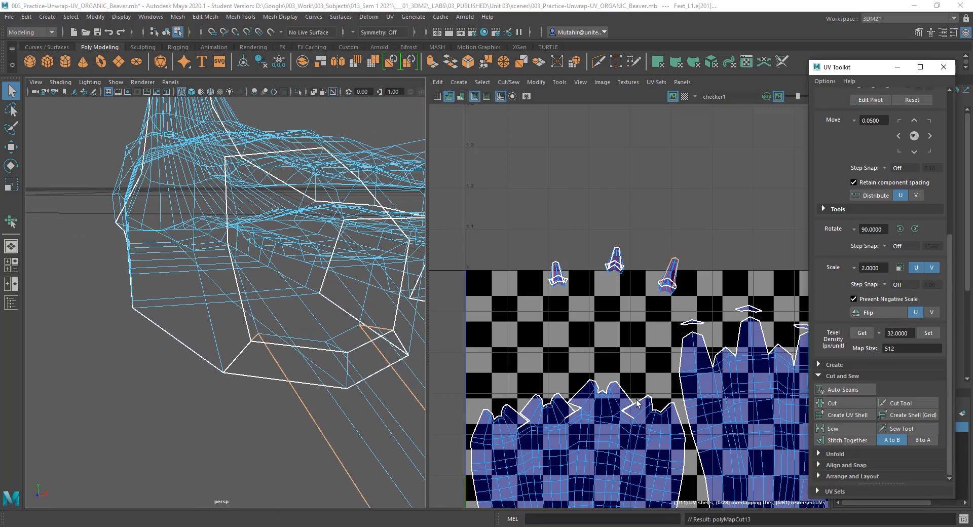
{"action": "key", "text": "f"}
{"action": "scroll", "coordinate": [341, 397], "scroll_direction": "up", "scroll_amount": 5}
{"action": "scroll", "coordinate": [326, 352], "scroll_direction": "down", "scroll_amount": 6}
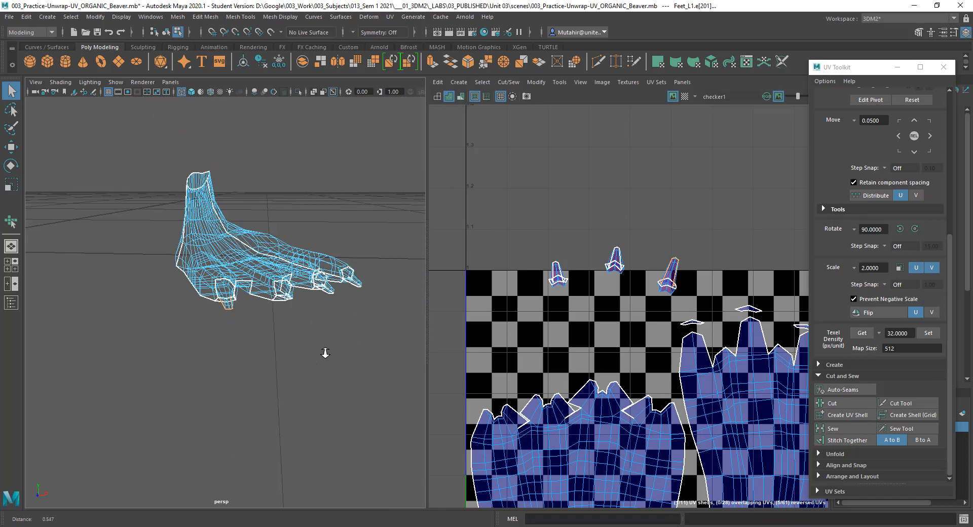
- Set the foot's component selection to whole UV shells and switch the viewport to shaded display
{"action": "right_click", "coordinate": [303, 270]}
{"action": "left_click", "coordinate": [348, 271]}
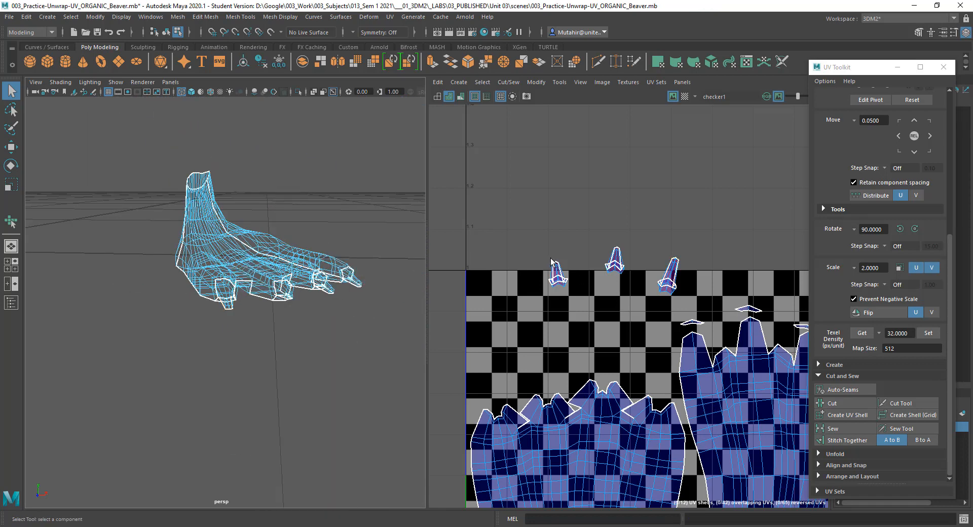
{"action": "key", "text": "5"}
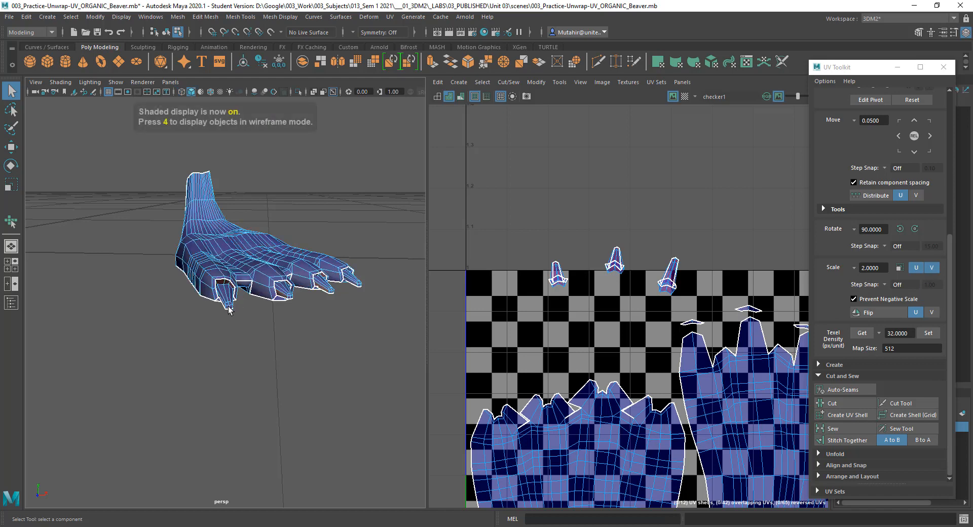
- Move the three separated claw underside UV shells off the overlapping claw shells, placing them just above the larger foot shell
{"action": "left_click_drag", "start_coordinate": [228, 308], "coordinate": [233, 242], "text": "alt"}
{"action": "left_click", "coordinate": [228, 306]}
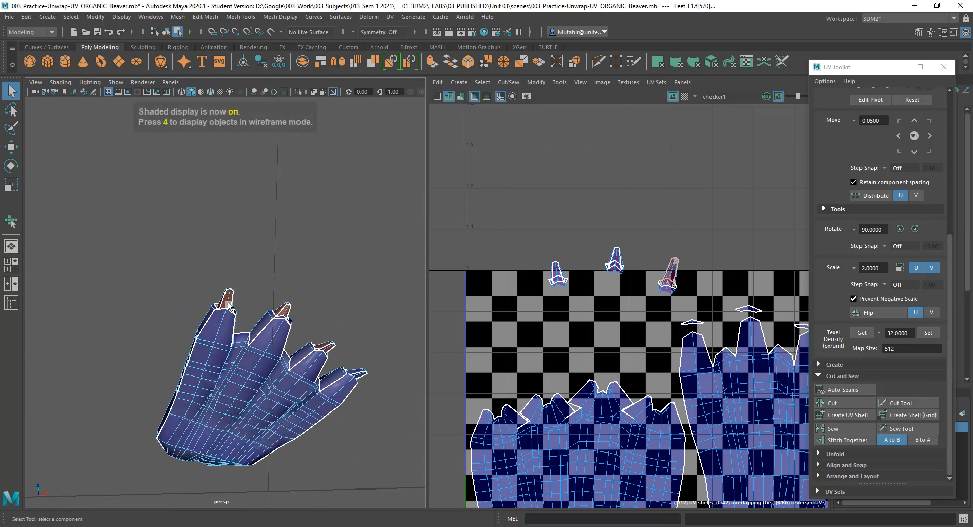
{"action": "left_click", "coordinate": [287, 311], "text": "shift"}
{"action": "left_click", "coordinate": [327, 349], "text": "shift"}
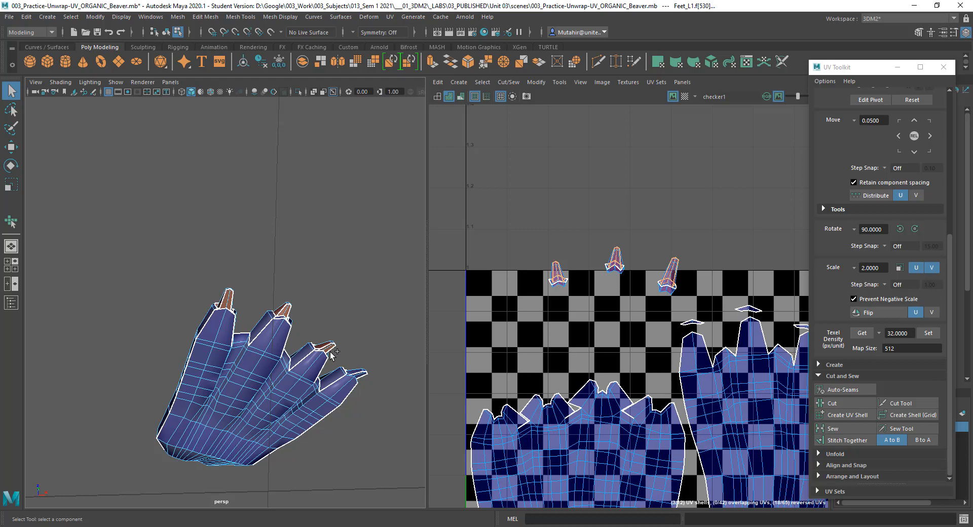
{"action": "left_click", "coordinate": [363, 377], "text": "shift"}
{"action": "left_click", "coordinate": [363, 378], "text": "shift"}
{"action": "left_click", "coordinate": [363, 377], "text": "shift"}
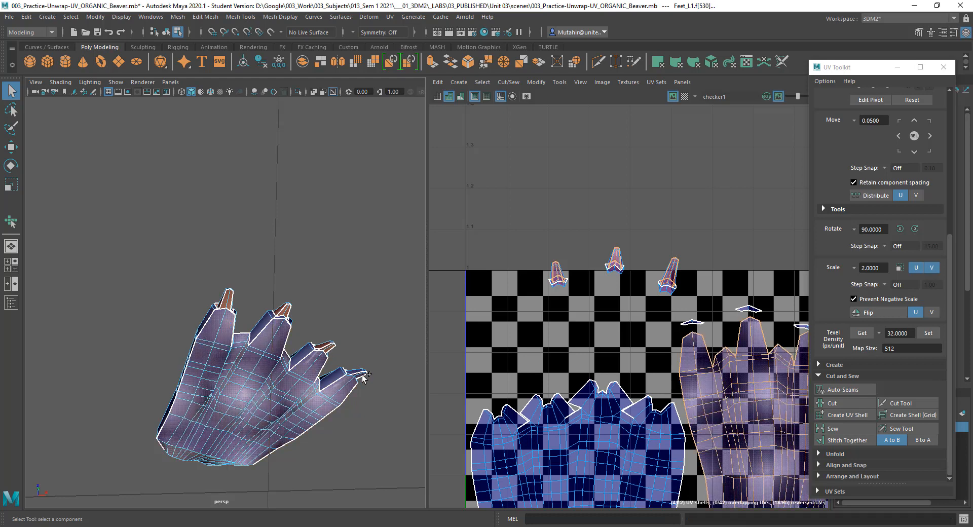
{"action": "left_click", "coordinate": [363, 378], "text": "shift"}
{"action": "left_click_drag", "start_coordinate": [331, 345], "coordinate": [323, 381], "text": "alt"}
{"action": "middle_click_drag", "start_coordinate": [647, 330], "coordinate": [543, 334], "text": "alt"}
{"action": "key", "text": "w"}
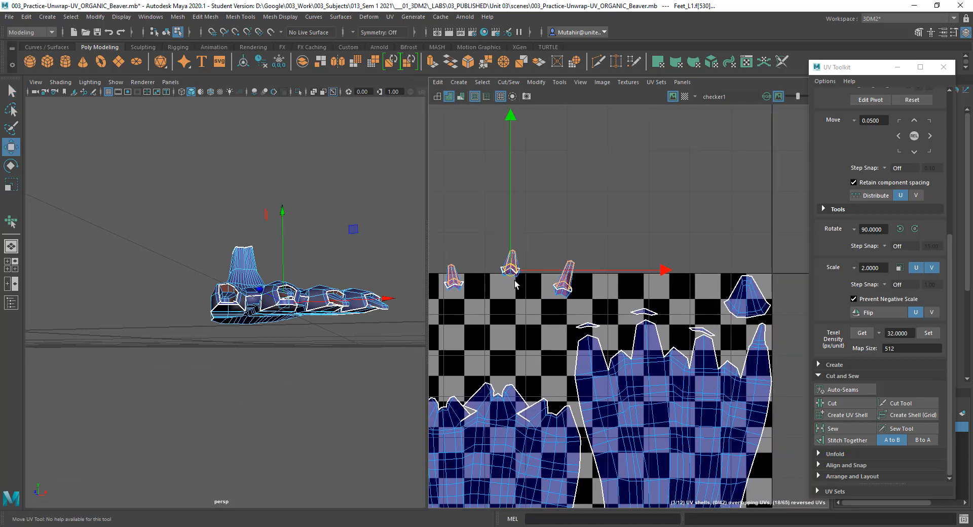
{"action": "left_click_drag", "start_coordinate": [510, 270], "coordinate": [649, 300]}
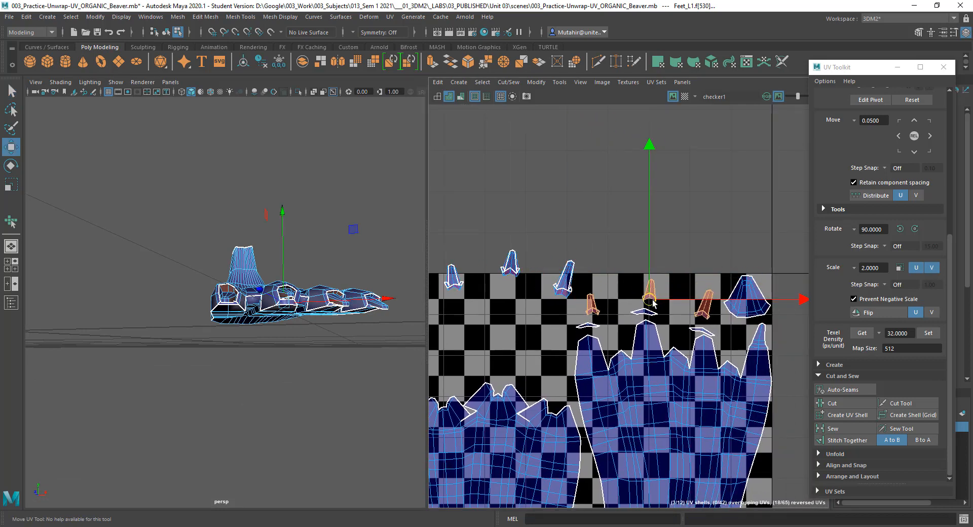
{"action": "key", "text": "q"}
- Move the three remaining small claw UV shells straight up above the checker area, leaving the large unfolded claw shell out of the selection
{"action": "middle_click_drag", "start_coordinate": [498, 298], "coordinate": [512, 300], "text": "alt"}
{"action": "left_click_drag", "start_coordinate": [229, 339], "coordinate": [245, 351], "text": "alt"}
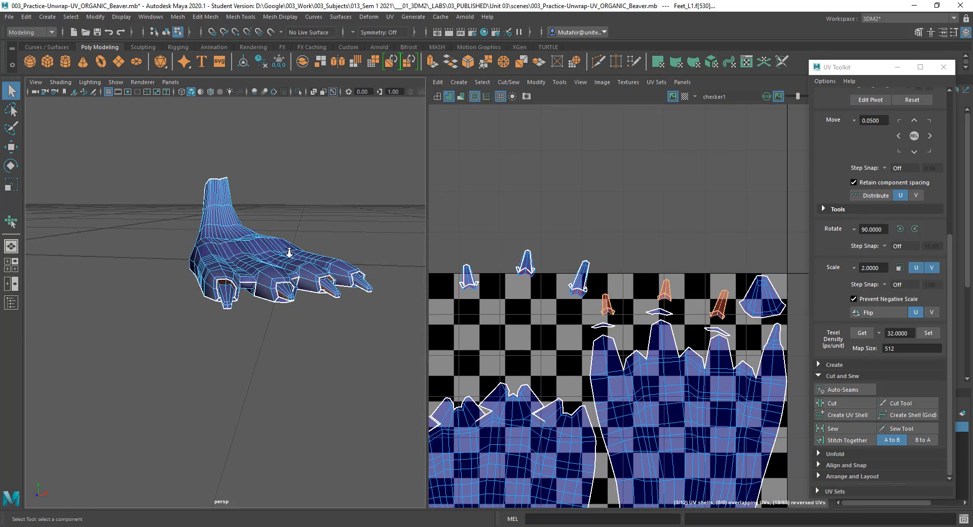
{"action": "right_click_drag", "start_coordinate": [289, 253], "coordinate": [289, 291], "text": "alt"}
{"action": "mouse_move", "coordinate": [289, 291]}
{"action": "left_mouse_down", "text": "alt"}
{"action": "mouse_move", "coordinate": [299, 274]}
{"action": "mouse_move", "coordinate": [287, 255]}
{"action": "mouse_move", "coordinate": [283, 301]}
{"action": "left_mouse_up", "text": "alt"}
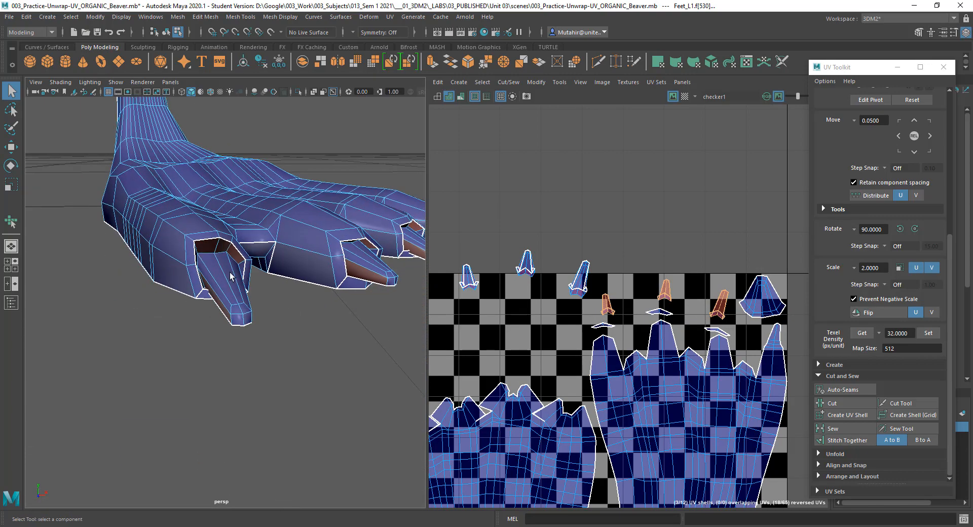
{"action": "left_click", "coordinate": [230, 276]}
{"action": "left_click_drag", "start_coordinate": [358, 278], "coordinate": [287, 298], "text": "alt"}
{"action": "left_click", "coordinate": [353, 276]}
{"action": "left_click", "coordinate": [259, 303], "text": "shift"}
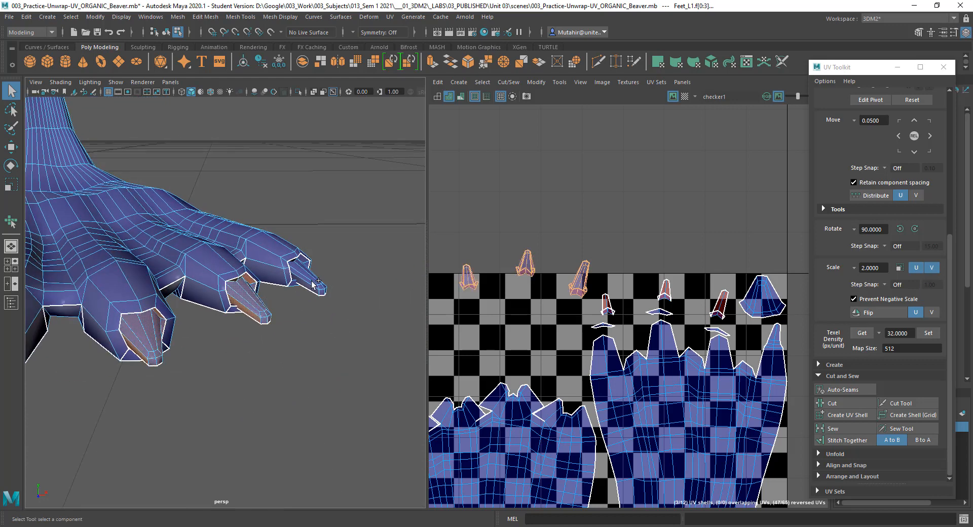
{"action": "left_click", "coordinate": [310, 282], "text": "shift"}
{"action": "key", "text": "w"}
{"action": "key", "text": "q"}
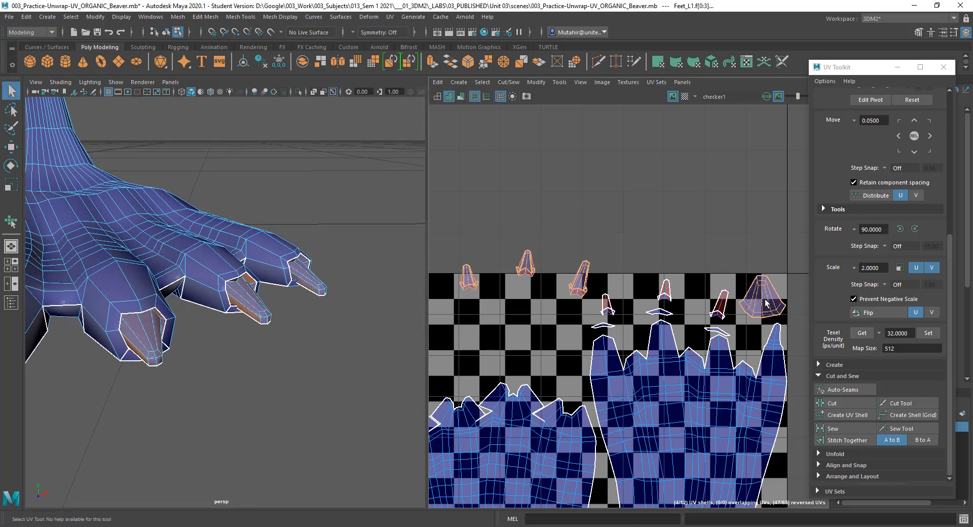
{"action": "left_click", "coordinate": [763, 305], "text": "ctrl"}
{"action": "key", "text": "w"}
{"action": "left_click_drag", "start_coordinate": [535, 126], "coordinate": [535, 85]}
{"action": "key", "text": "q"}
{"action": "middle_click_drag", "start_coordinate": [192, 361], "coordinate": [200, 348], "text": "alt"}
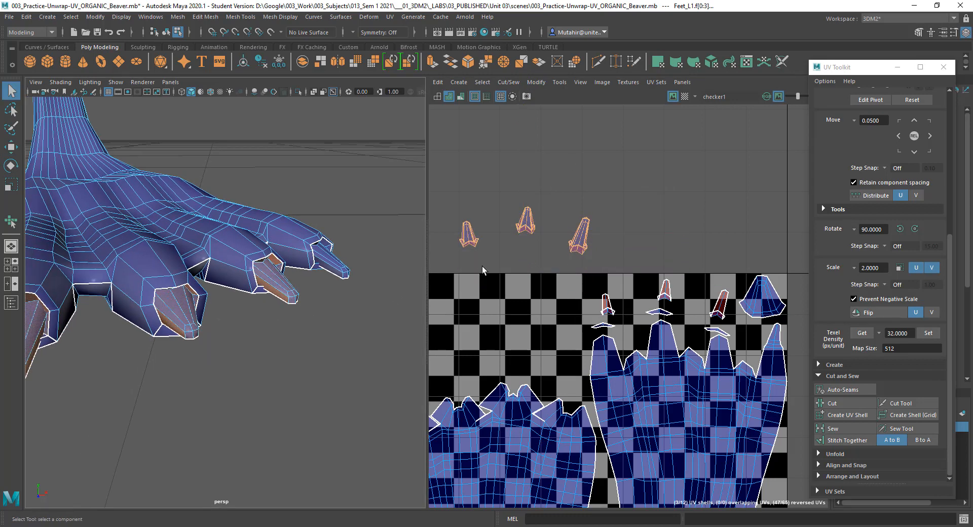
- Unfold all UVs of the leftmost raised claw shell with the Smooth UV tool, keeping the UV Editor's tool list floating
{"action": "left_click", "coordinate": [525, 248]}
{"action": "middle_click_drag", "start_coordinate": [528, 277], "coordinate": [572, 303], "text": "alt"}
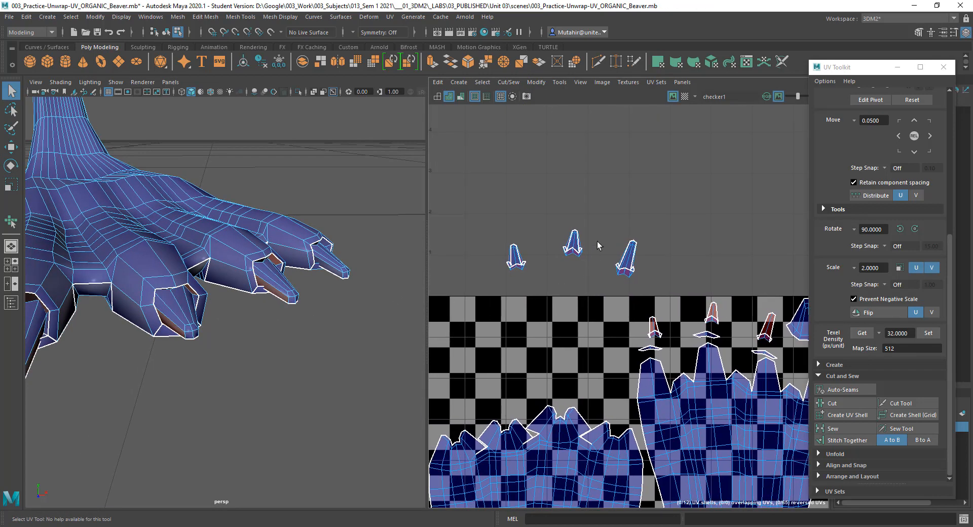
{"action": "scroll", "coordinate": [599, 245], "scroll_direction": "up", "scroll_amount": 3}
{"action": "right_click_drag", "start_coordinate": [487, 280], "coordinate": [466, 231]}
{"action": "left_click_drag", "start_coordinate": [503, 293], "coordinate": [503, 294]}
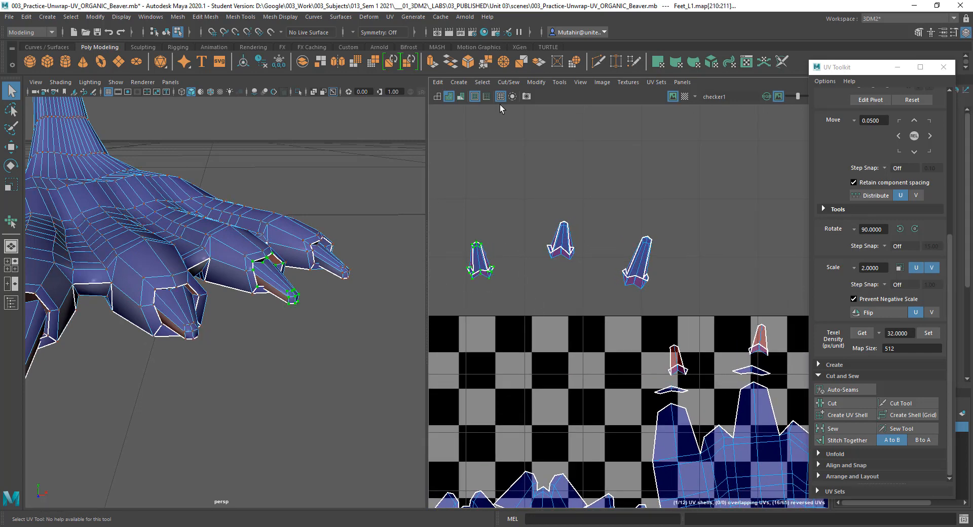
{"action": "left_click", "coordinate": [559, 82]}
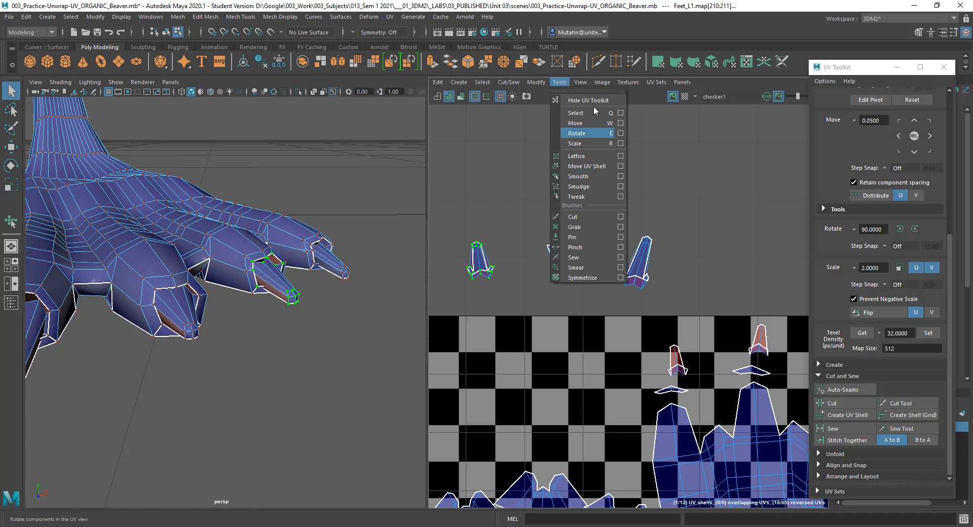
{"action": "left_click", "coordinate": [588, 93]}
{"action": "left_click_drag", "start_coordinate": [345, 108], "coordinate": [337, 317]}
{"action": "left_click", "coordinate": [323, 401]}
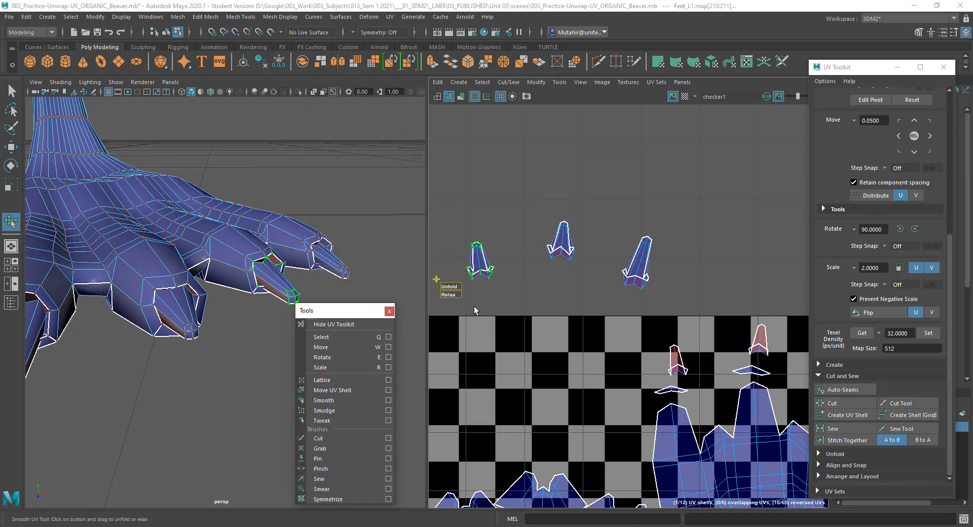
{"action": "left_click_drag", "start_coordinate": [451, 287], "coordinate": [744, 289]}
{"action": "middle_click_drag", "start_coordinate": [732, 327], "coordinate": [752, 309], "text": "alt"}
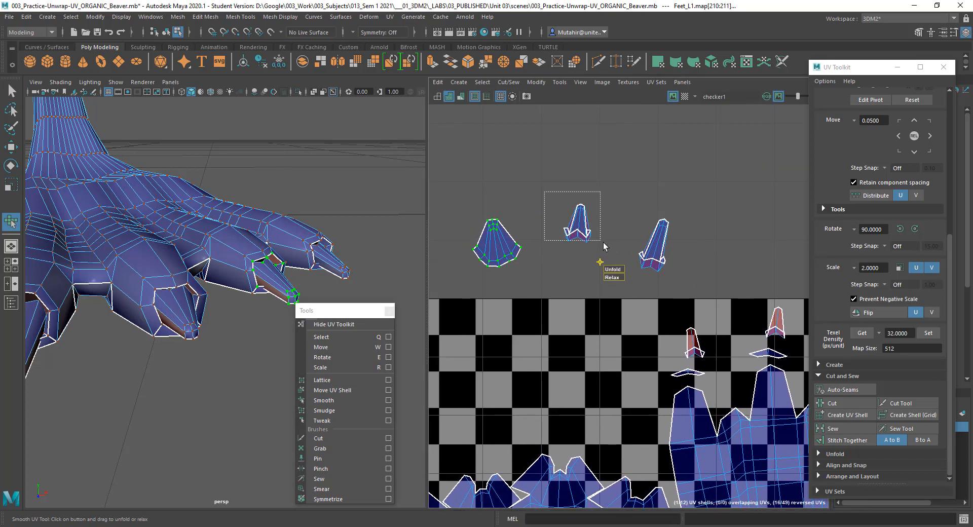
- Unfold the middle and rightmost of the three raised claw shells with the Smooth UV tool
{"action": "left_click_drag", "start_coordinate": [604, 243], "coordinate": [583, 251]}
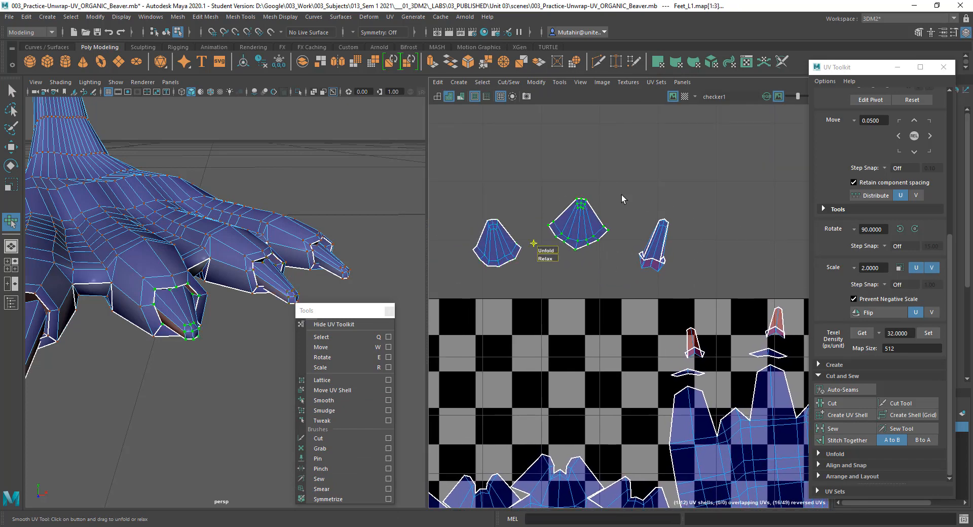
{"action": "left_click_drag", "start_coordinate": [623, 196], "coordinate": [707, 276]}
{"action": "left_click_drag", "start_coordinate": [623, 274], "coordinate": [654, 277]}
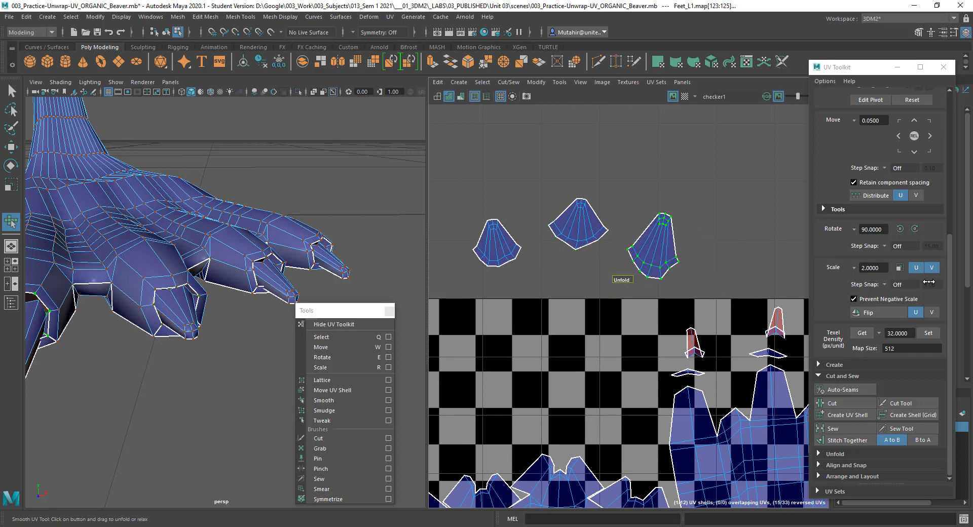
- Try to unfold the reversed small claw shell beside the large unfolded claw shell, and undo the attempt
{"action": "key", "text": "q"}
{"action": "middle_click_drag", "start_coordinate": [640, 349], "coordinate": [484, 237], "text": "alt"}
{"action": "left_click", "coordinate": [634, 213]}
{"action": "scroll", "coordinate": [618, 297], "scroll_direction": "up", "scroll_amount": 2}
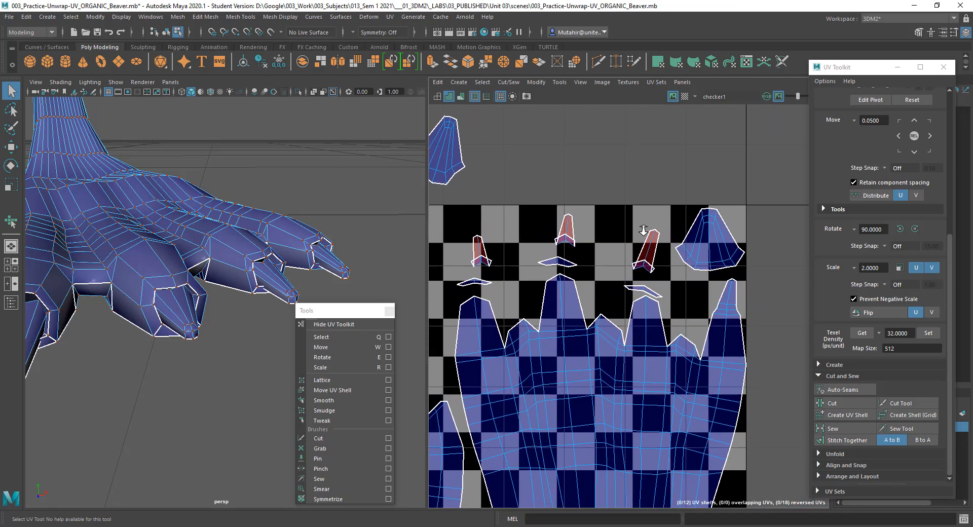
{"action": "left_click_drag", "start_coordinate": [612, 214], "coordinate": [892, 275]}
{"action": "left_click", "coordinate": [337, 400]}
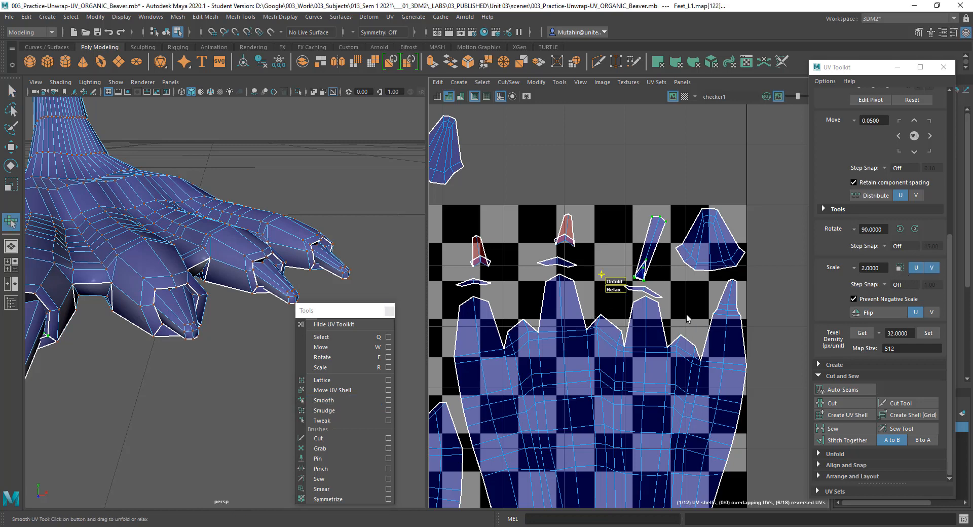
{"action": "scroll", "coordinate": [668, 227], "scroll_direction": "up", "scroll_amount": 4}
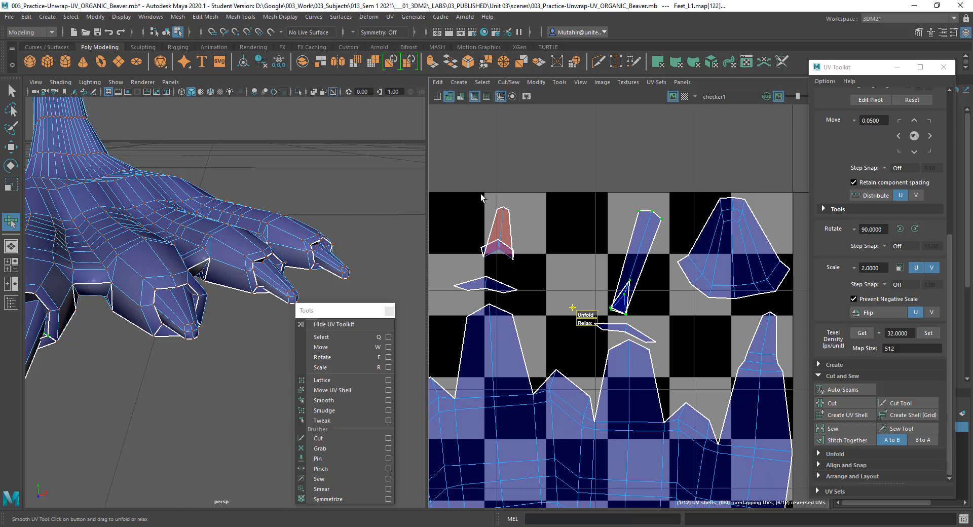
{"action": "key", "text": "ctrl+z"}
- Flip the three reversed small claw shells above the foot shell in the U direction, selecting each as a whole shell
{"action": "middle_click_drag", "start_coordinate": [645, 327], "coordinate": [675, 320], "text": "alt"}
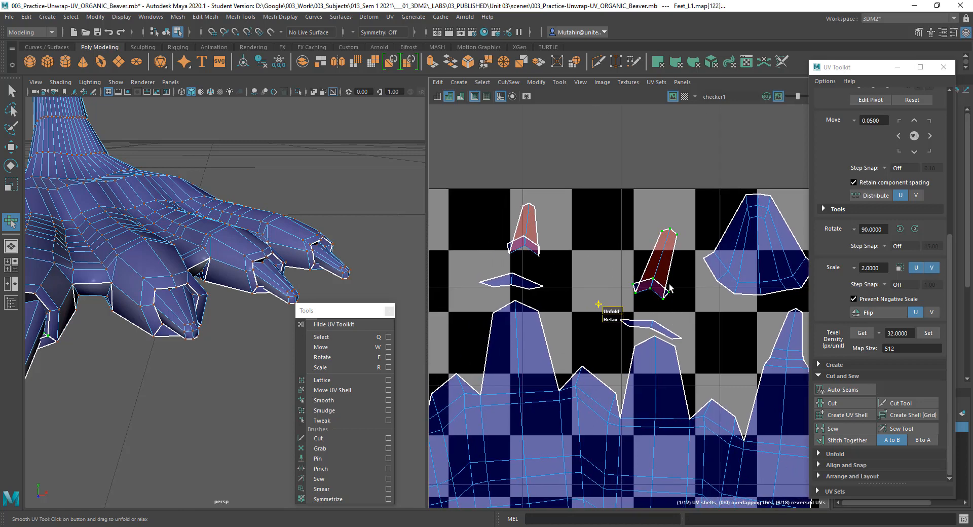
{"action": "middle_click_drag", "start_coordinate": [609, 301], "coordinate": [692, 293], "text": "alt"}
{"action": "right_click_drag", "start_coordinate": [705, 265], "coordinate": [678, 252]}
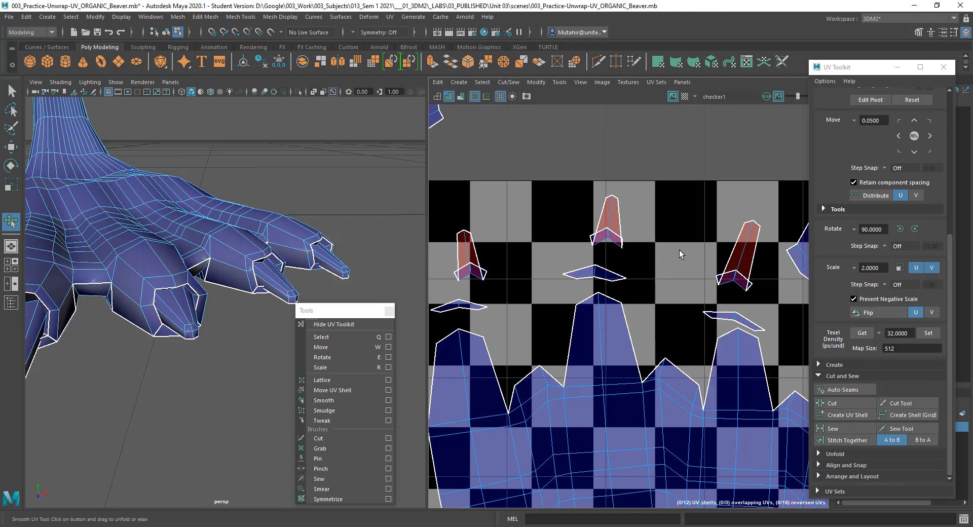
{"action": "key", "text": "q"}
{"action": "left_click", "coordinate": [731, 267]}
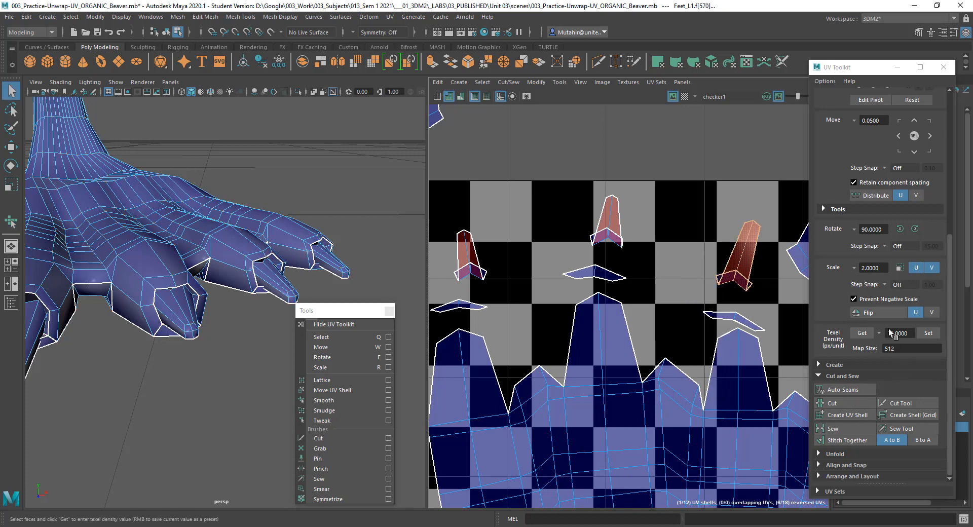
{"action": "left_click", "coordinate": [884, 313]}
{"action": "left_click", "coordinate": [612, 223]}
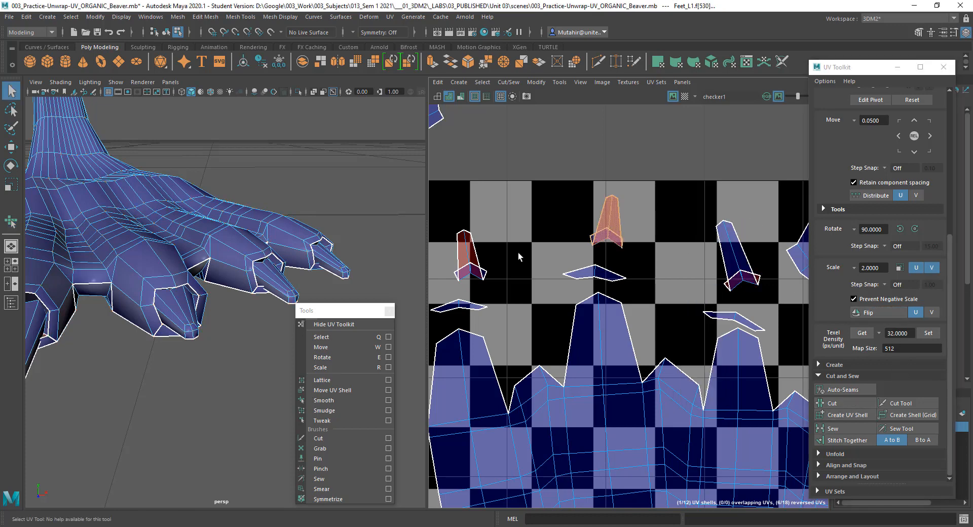
{"action": "left_click", "coordinate": [884, 313]}
{"action": "left_click", "coordinate": [466, 259]}
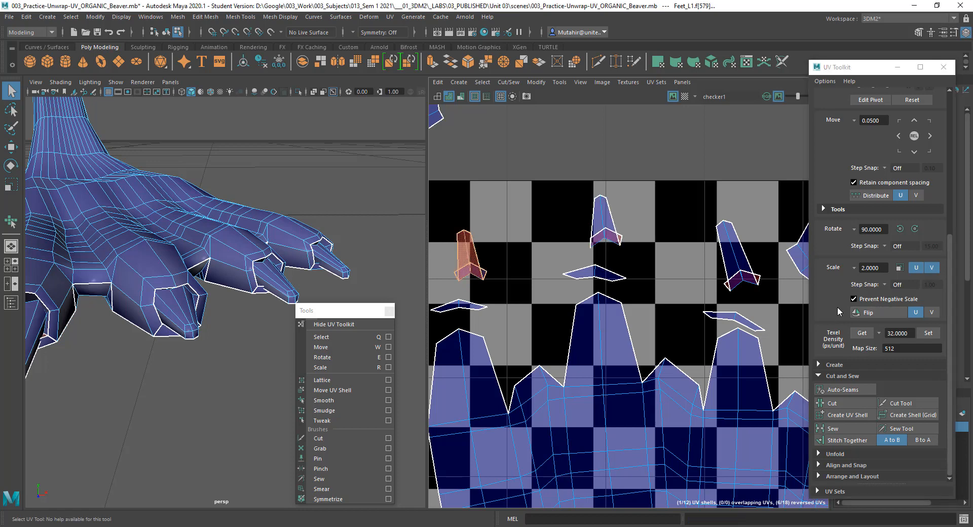
{"action": "left_click", "coordinate": [893, 311]}
- Unfold each of the three flipped claw shells above the foot shell with the Smooth UV tool
{"action": "middle_click_drag", "start_coordinate": [672, 326], "coordinate": [629, 329], "text": "alt"}
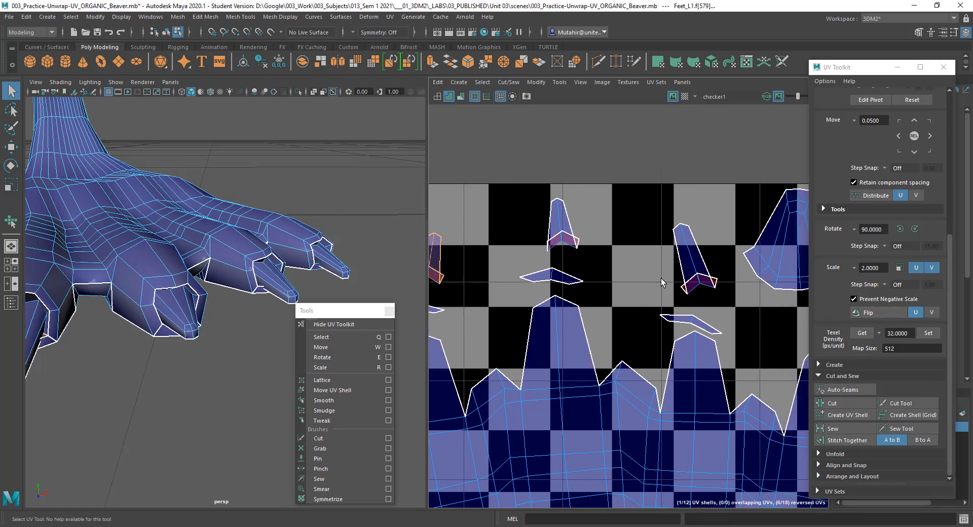
{"action": "right_click_drag", "start_coordinate": [664, 244], "coordinate": [706, 246]}
{"action": "mouse_move", "coordinate": [650, 217]}
{"action": "left_mouse_down"}
{"action": "mouse_move", "coordinate": [740, 297]}
{"action": "mouse_move", "coordinate": [729, 294]}
{"action": "left_mouse_up"}
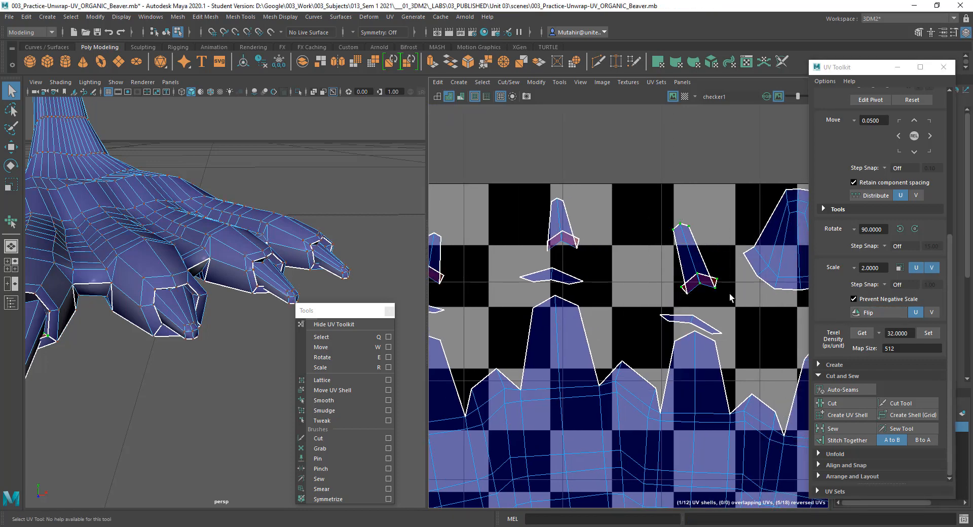
{"action": "left_click", "coordinate": [344, 400]}
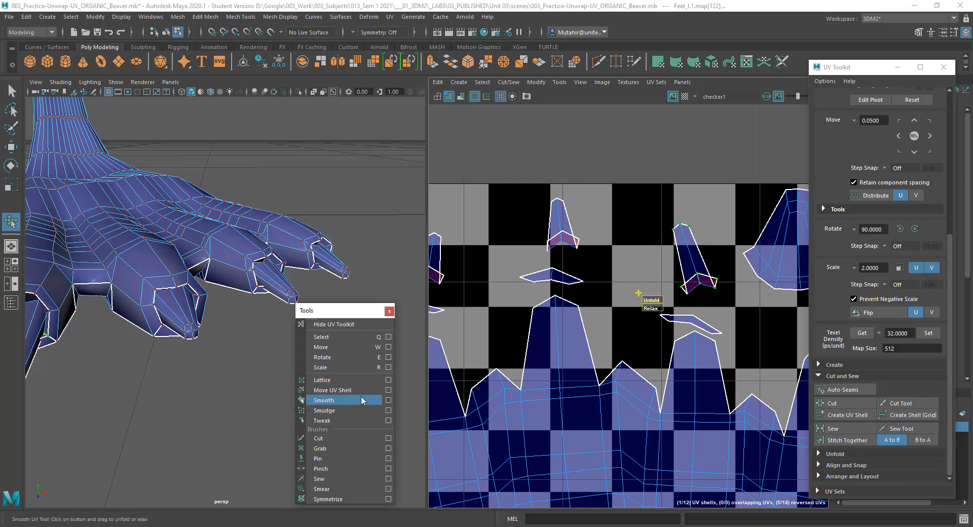
{"action": "left_click_drag", "start_coordinate": [651, 300], "coordinate": [948, 298]}
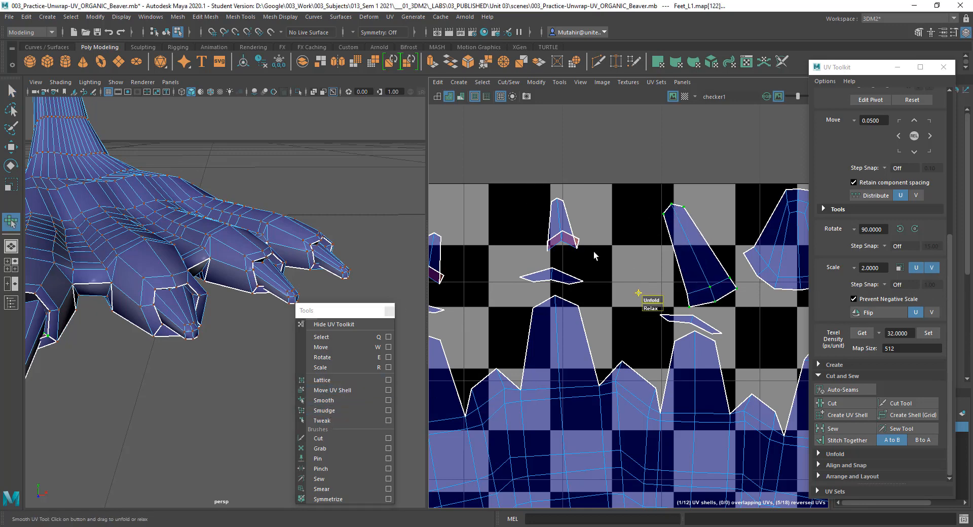
{"action": "left_click_drag", "start_coordinate": [589, 238], "coordinate": [603, 254]}
{"action": "left_click_drag", "start_coordinate": [525, 263], "coordinate": [779, 264]}
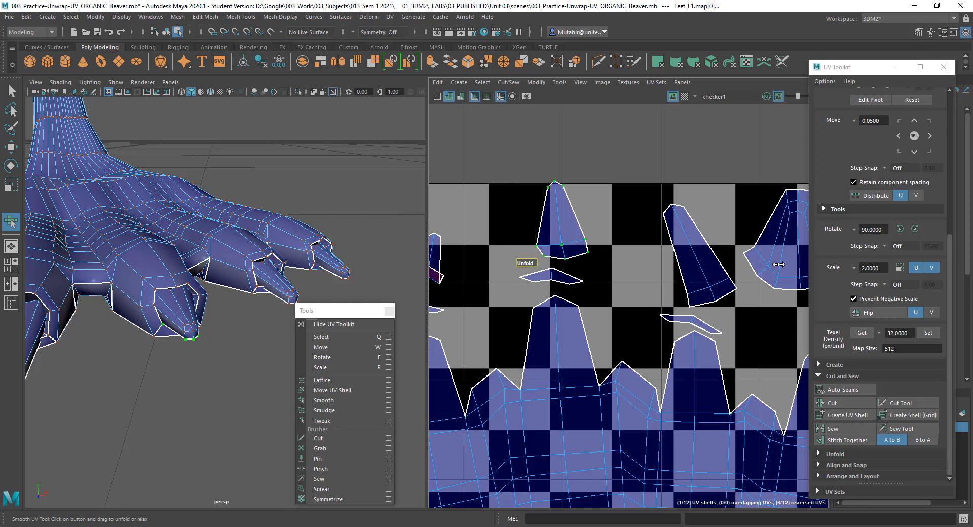
{"action": "middle_click_drag", "start_coordinate": [501, 267], "coordinate": [563, 259], "text": "alt"}
{"action": "left_click_drag", "start_coordinate": [444, 201], "coordinate": [524, 279]}
{"action": "left_click_drag", "start_coordinate": [462, 289], "coordinate": [473, 290]}
- Examine in wireframe display which claws of the foot model the leftmost and middle newly unfolded shells belong to
{"action": "key", "text": "f"}
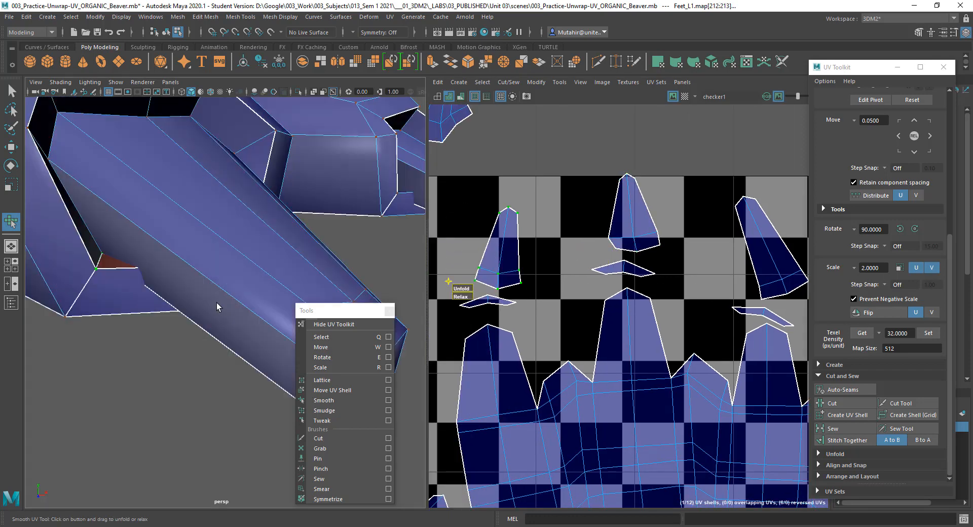
{"action": "left_click_drag", "start_coordinate": [208, 331], "coordinate": [168, 242], "text": "alt"}
{"action": "key", "text": "4"}
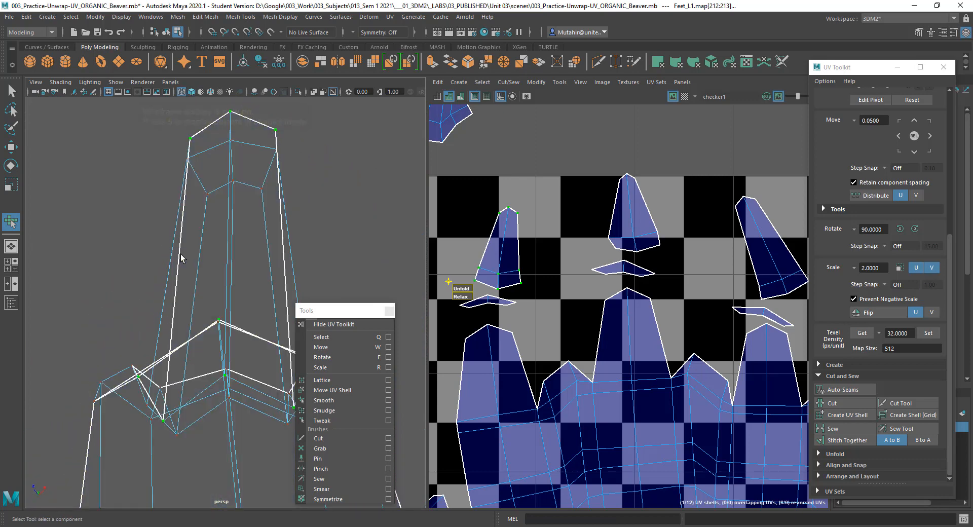
{"action": "scroll", "coordinate": [401, 263], "scroll_direction": "down", "scroll_amount": 4}
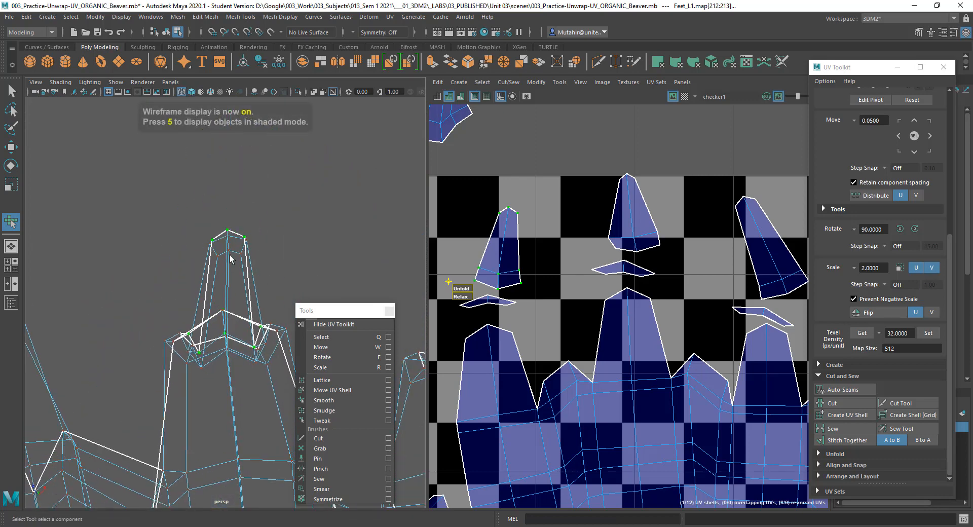
{"action": "mouse_move", "coordinate": [224, 325]}
{"action": "left_mouse_down", "text": "alt"}
{"action": "mouse_move", "coordinate": [211, 369]}
{"action": "mouse_move", "coordinate": [226, 319]}
{"action": "left_mouse_up", "text": "alt"}
{"action": "scroll", "coordinate": [702, 326], "scroll_direction": "down", "scroll_amount": 3}
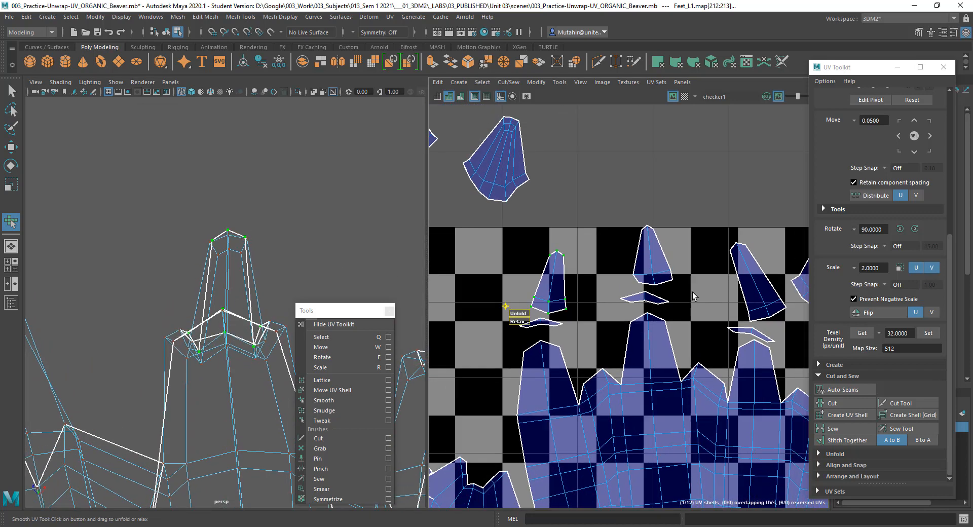
{"action": "left_click_drag", "start_coordinate": [686, 282], "coordinate": [689, 286]}
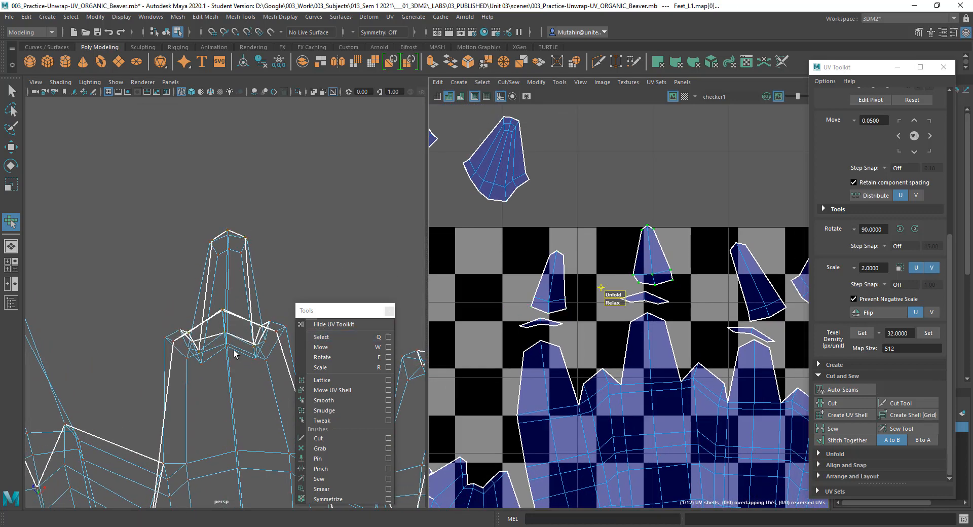
{"action": "key", "text": "f"}
{"action": "left_click_drag", "start_coordinate": [233, 354], "coordinate": [238, 374], "text": "alt"}
{"action": "scroll", "coordinate": [226, 379], "scroll_direction": "down", "scroll_amount": 10}
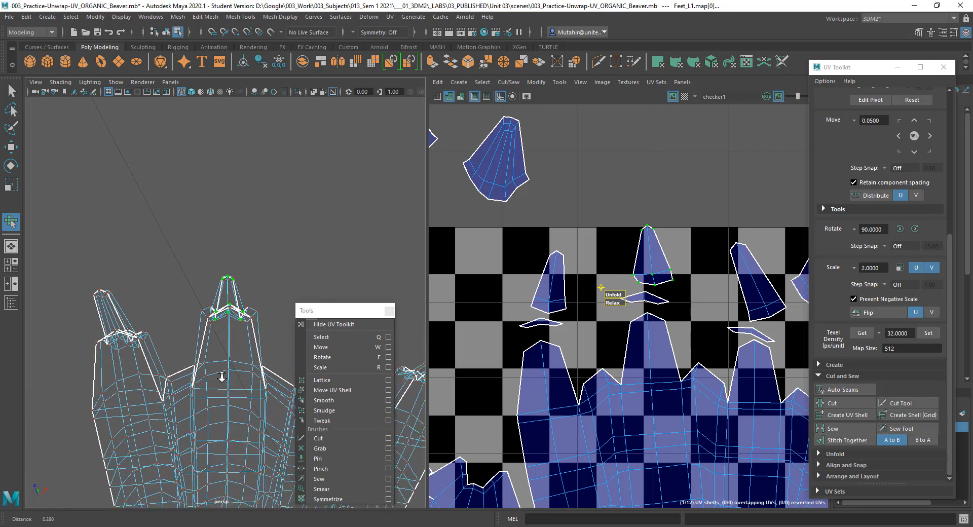
{"action": "scroll", "coordinate": [220, 388], "scroll_direction": "up", "scroll_amount": 2}
{"action": "left_click", "coordinate": [680, 293]}
- Maximize the UV Editor view, close the floating tool list and return to the selection tool
{"action": "middle_click_drag", "start_coordinate": [672, 307], "coordinate": [599, 300], "text": "alt"}
{"action": "middle_click_drag", "start_coordinate": [666, 341], "coordinate": [646, 323], "text": "alt"}
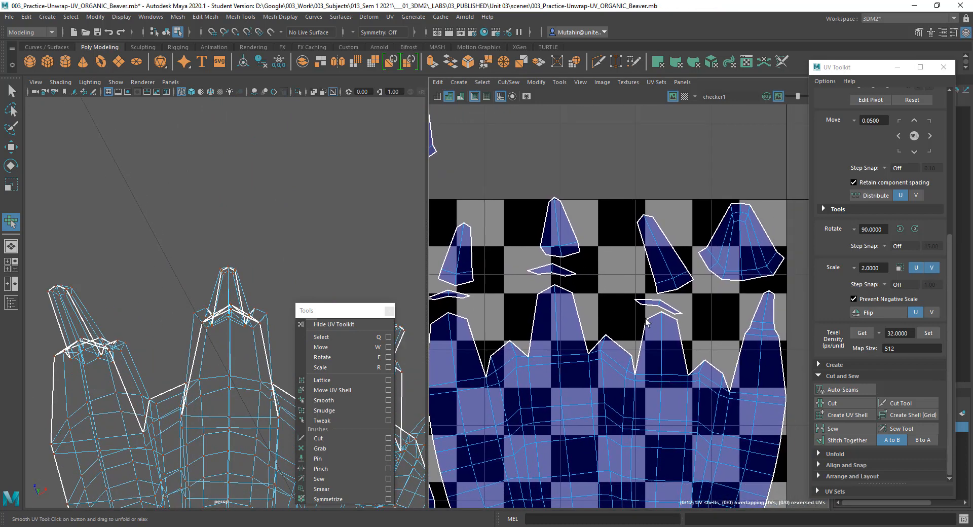
{"action": "key", "text": "space"}
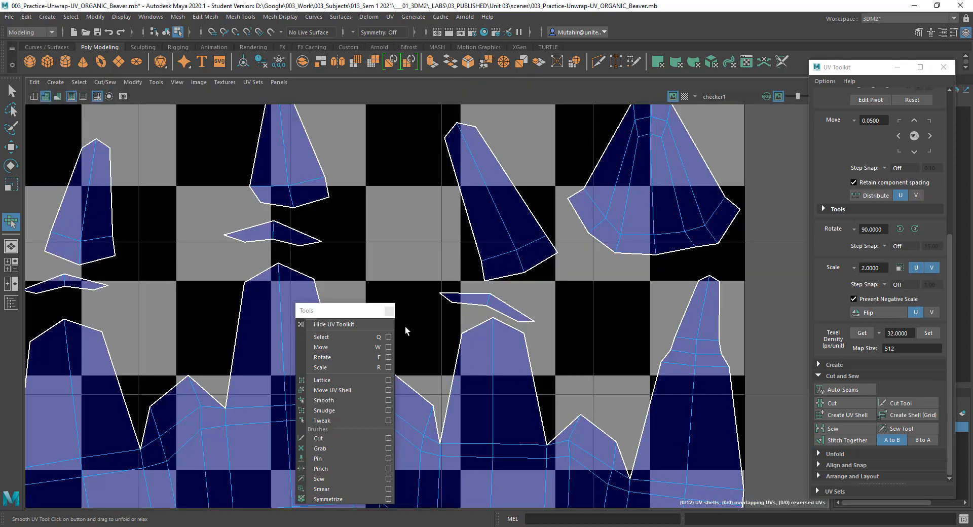
{"action": "left_click", "coordinate": [389, 311]}
{"action": "key", "text": "q"}
{"action": "scroll", "coordinate": [450, 332], "scroll_direction": "down", "scroll_amount": 3}
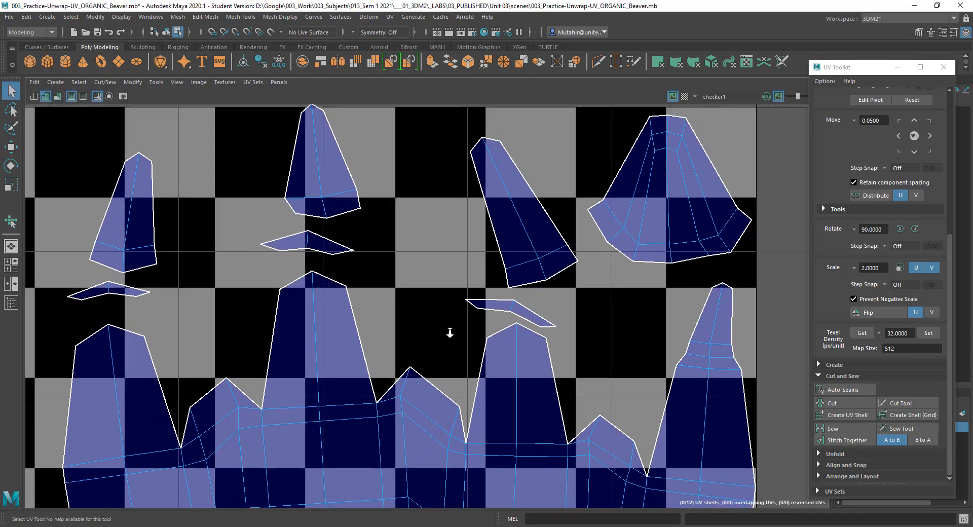
- Stitch the thin strip shell above the third toe to the base edges of the slanted claw shell
{"action": "right_click_drag", "start_coordinate": [511, 345], "coordinate": [510, 324]}
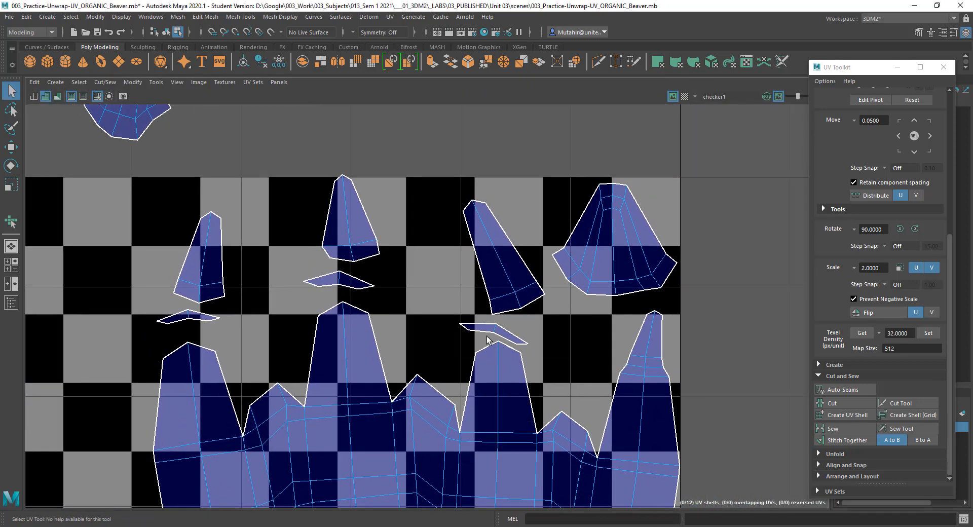
{"action": "left_click", "coordinate": [486, 338]}
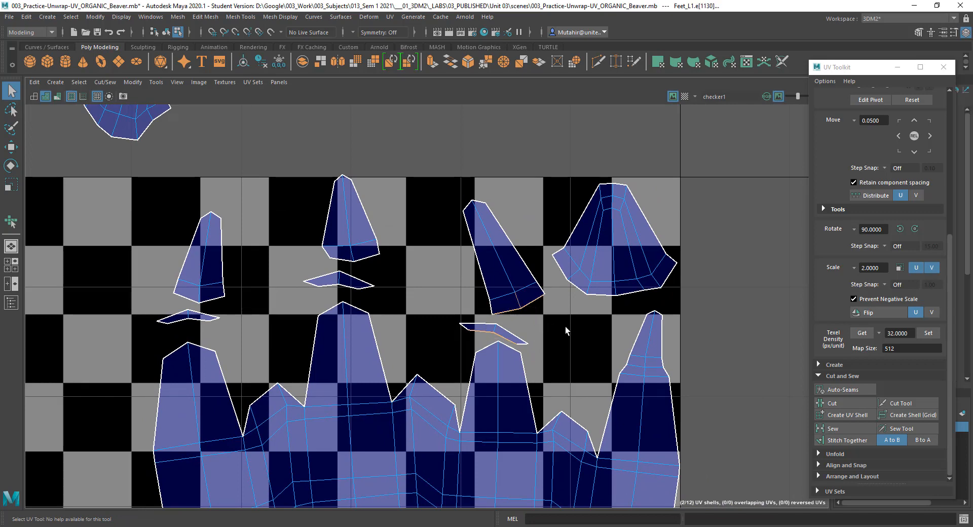
{"action": "left_click", "coordinate": [857, 439]}
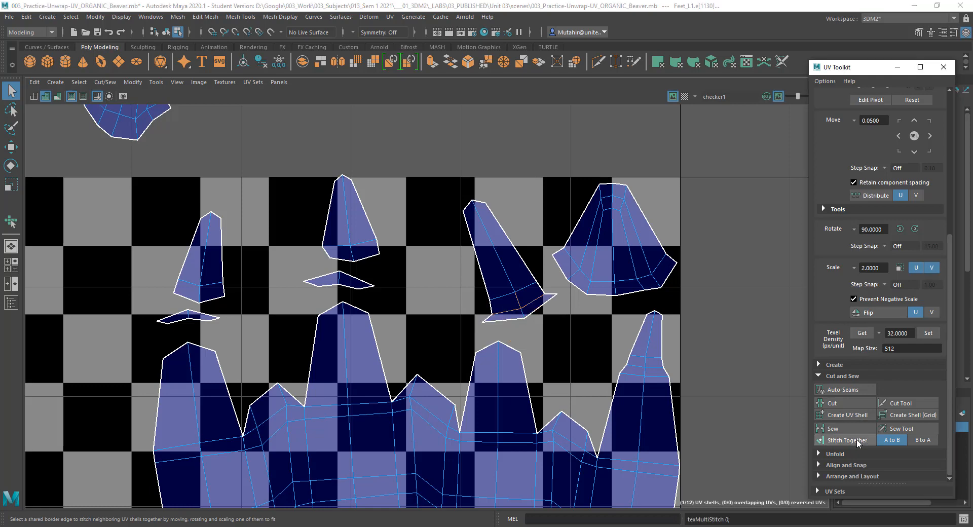
- Stitch the slanted claw shell with its strip to the tip edges of the leftmost toe on the foot shell
{"action": "left_click", "coordinate": [489, 346]}
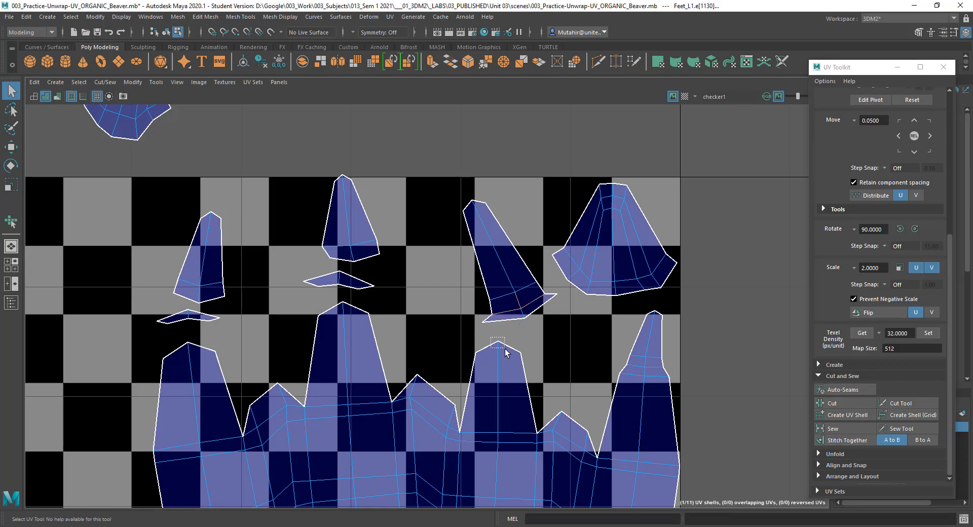
{"action": "left_click", "coordinate": [505, 345], "text": "shift"}
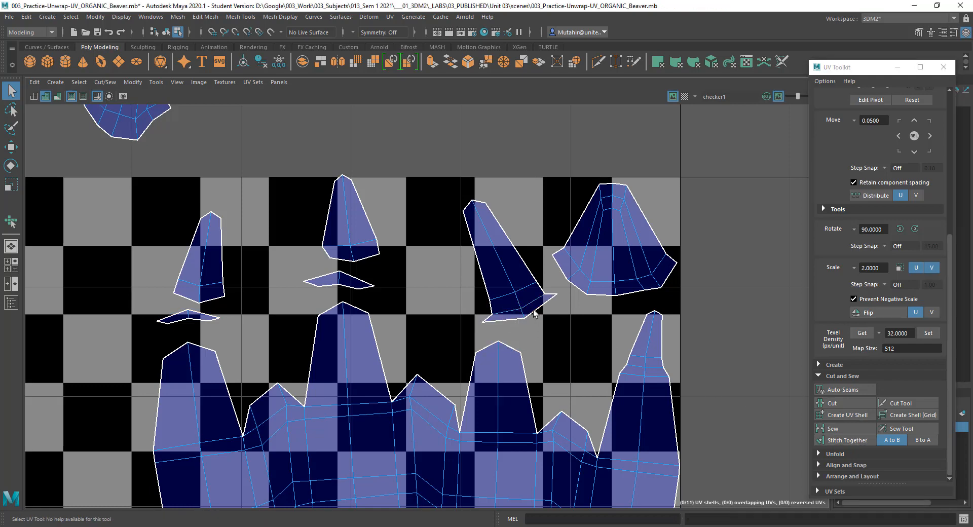
{"action": "left_click", "coordinate": [538, 315]}
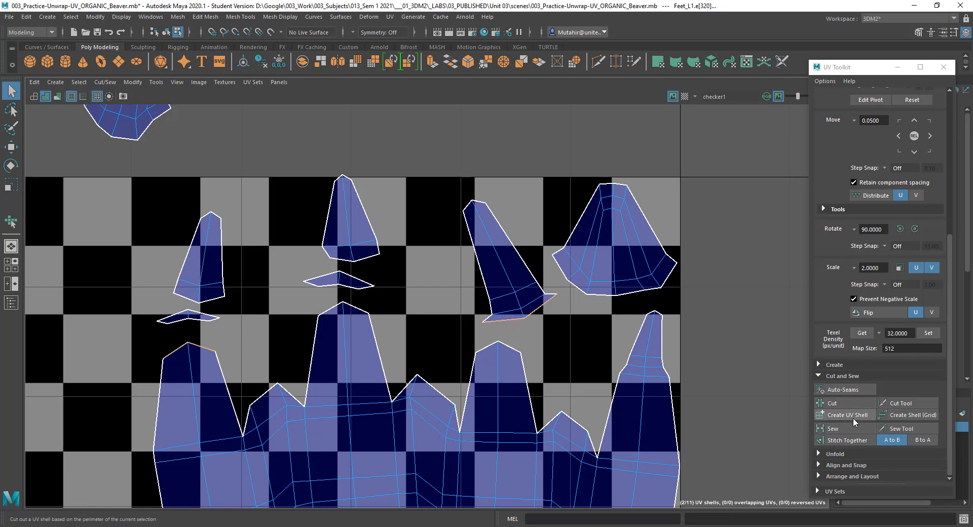
{"action": "left_click", "coordinate": [847, 440]}
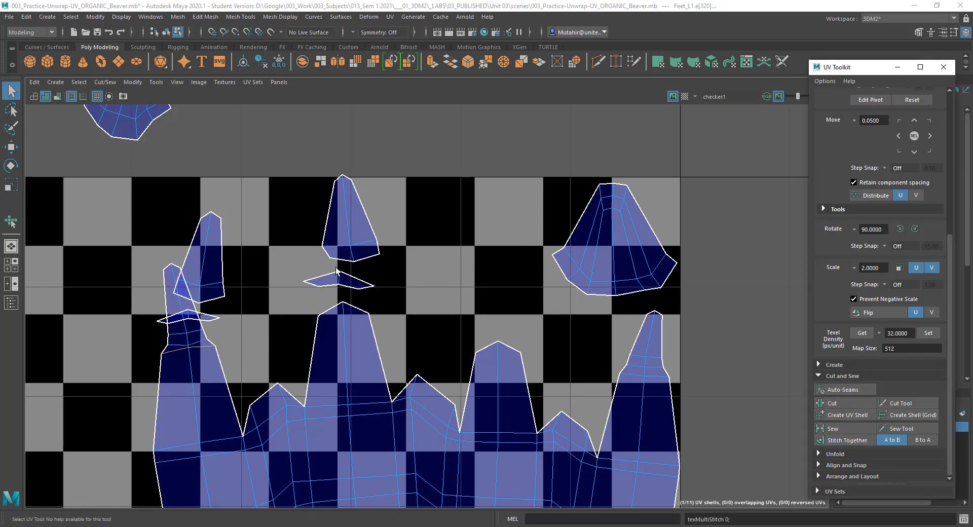
- Stitch the leftmost thin strip onto the third toe's tip, and stitch the leftmost small claw shell onto that strip
{"action": "left_click", "coordinate": [496, 347]}
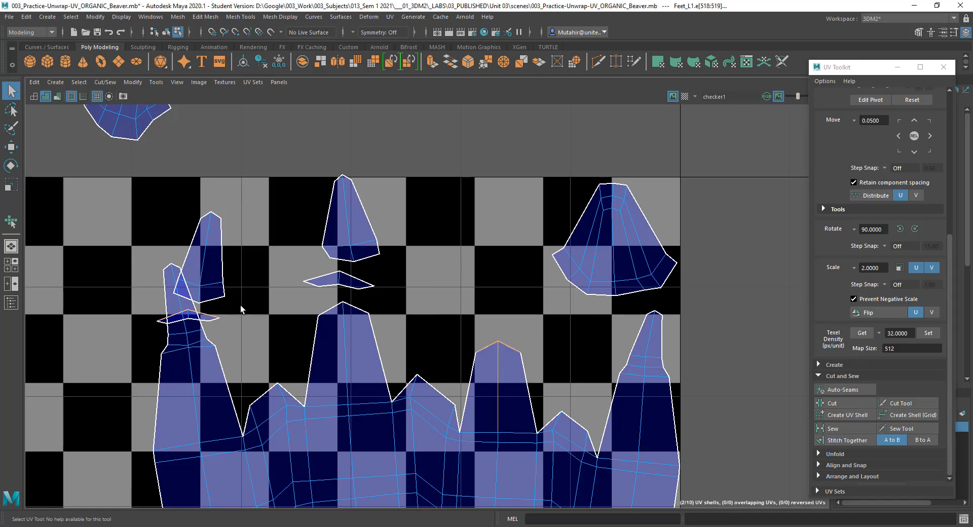
{"action": "left_click", "coordinate": [847, 440]}
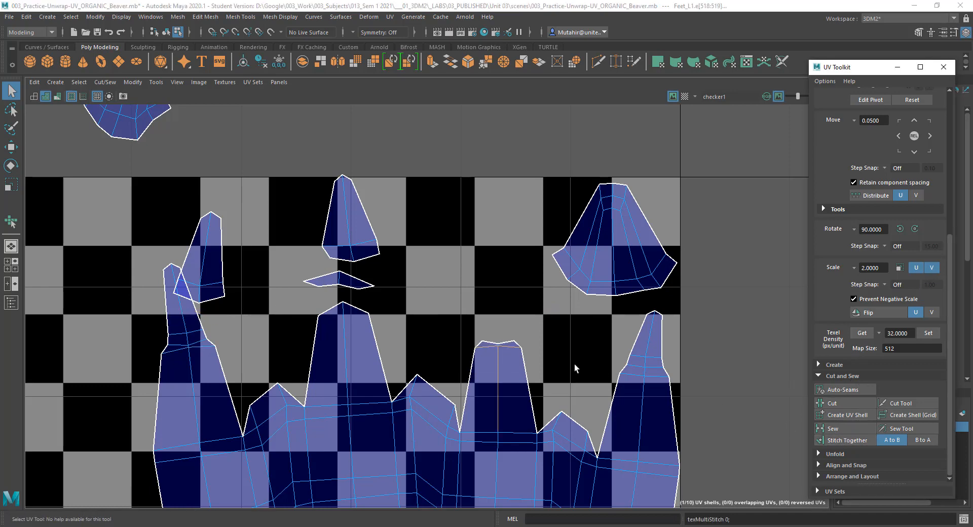
{"action": "left_click", "coordinate": [507, 353]}
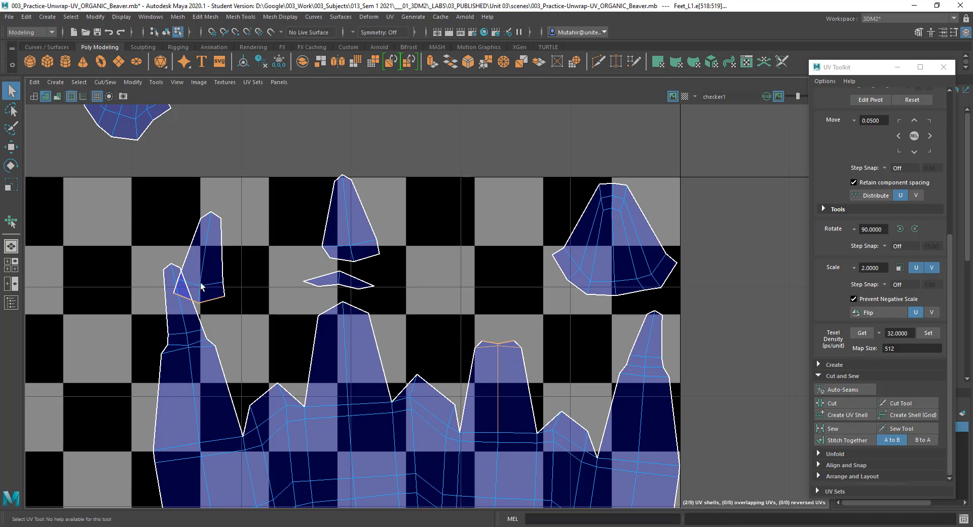
{"action": "left_click", "coordinate": [846, 440]}
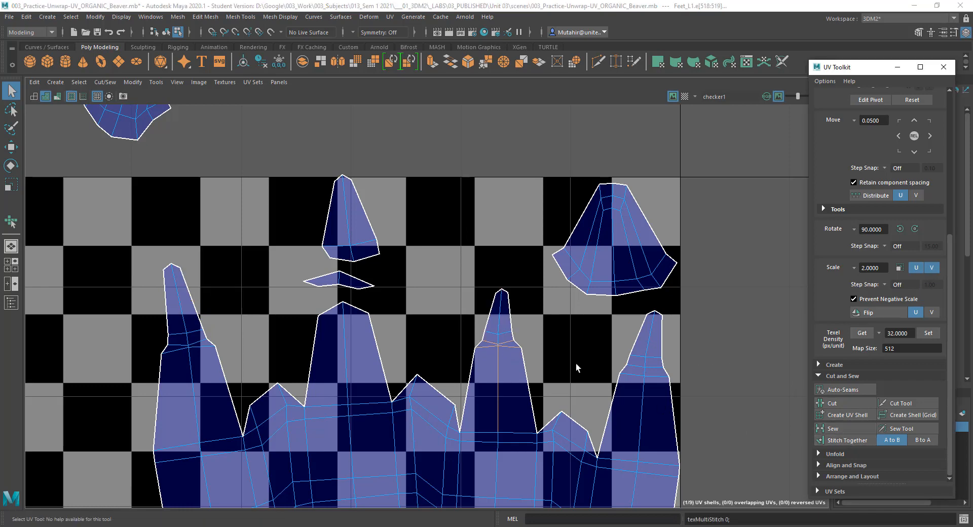
- Stitch the remaining thin strip to the base of the small claw shell, and stitch the joined piece onto the second toe's tip
{"action": "left_click", "coordinate": [321, 284]}
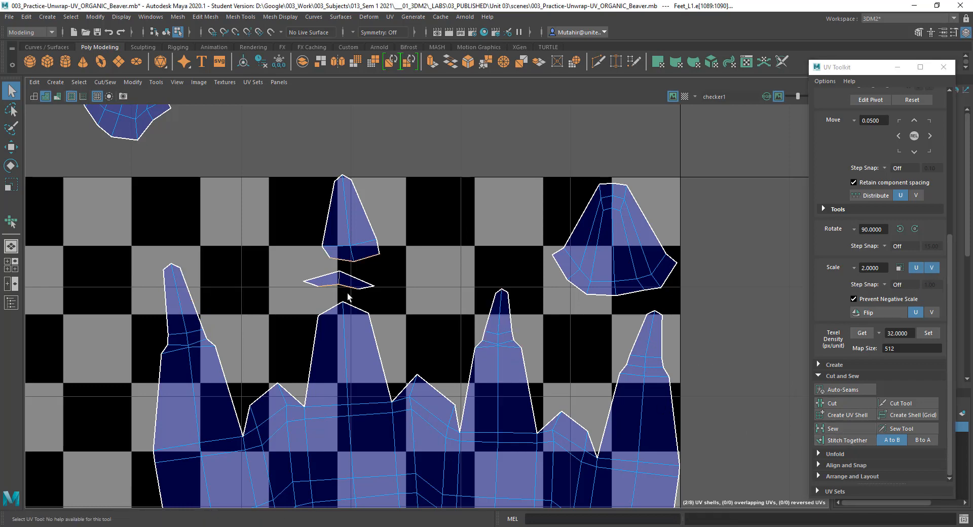
{"action": "left_click", "coordinate": [857, 440]}
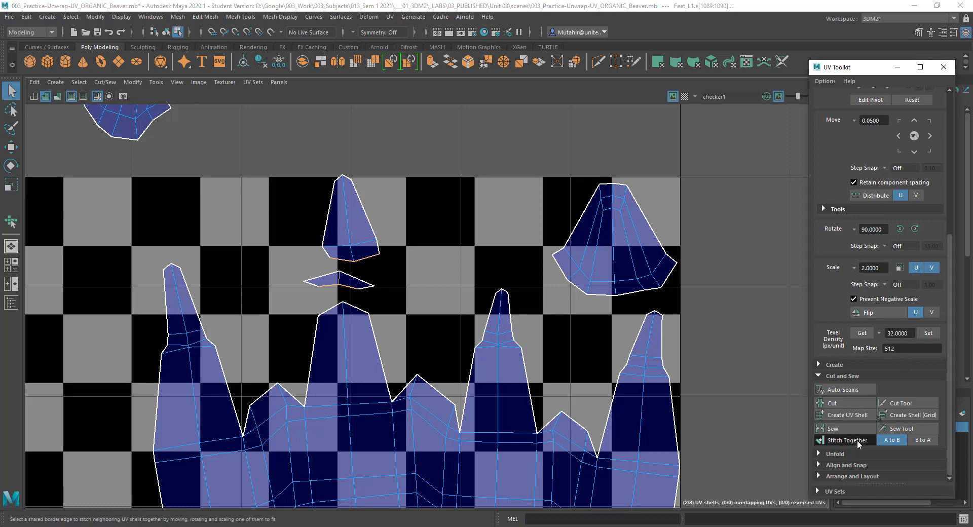
{"action": "left_click", "coordinate": [343, 305]}
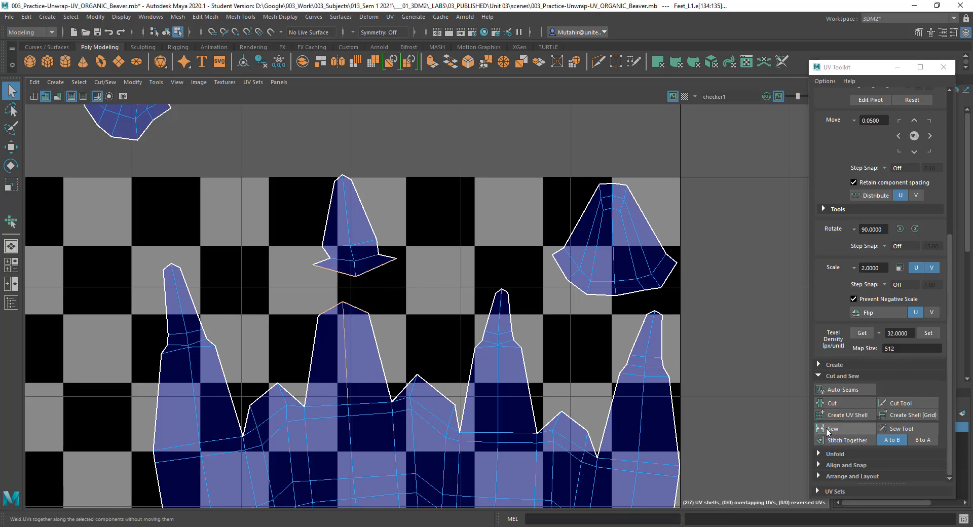
{"action": "left_click", "coordinate": [844, 440]}
- Unfold the claw-tip UVs of the third toe with the Smooth tool
{"action": "right_click_drag", "start_coordinate": [399, 291], "coordinate": [433, 290]}
{"action": "left_click", "coordinate": [156, 82]}
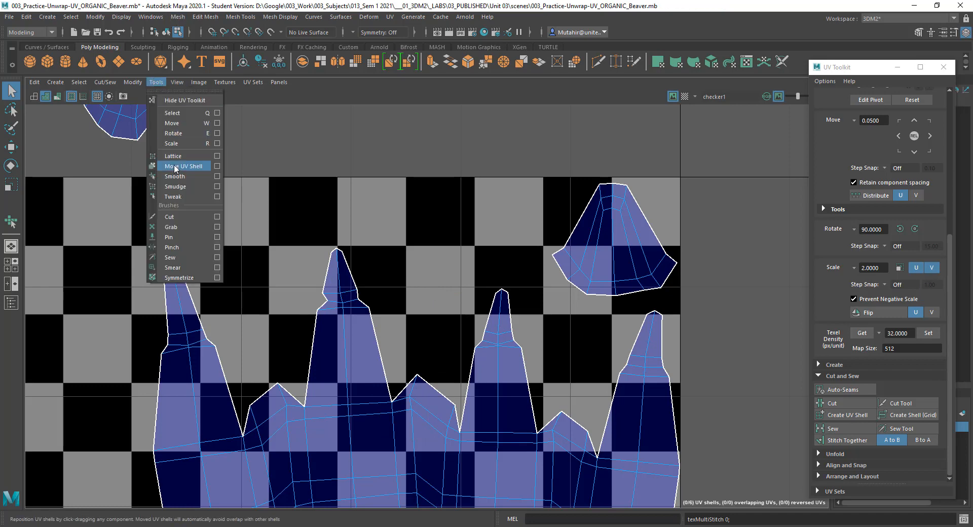
{"action": "left_click", "coordinate": [196, 176]}
{"action": "left_click_drag", "start_coordinate": [506, 330], "coordinate": [528, 351]}
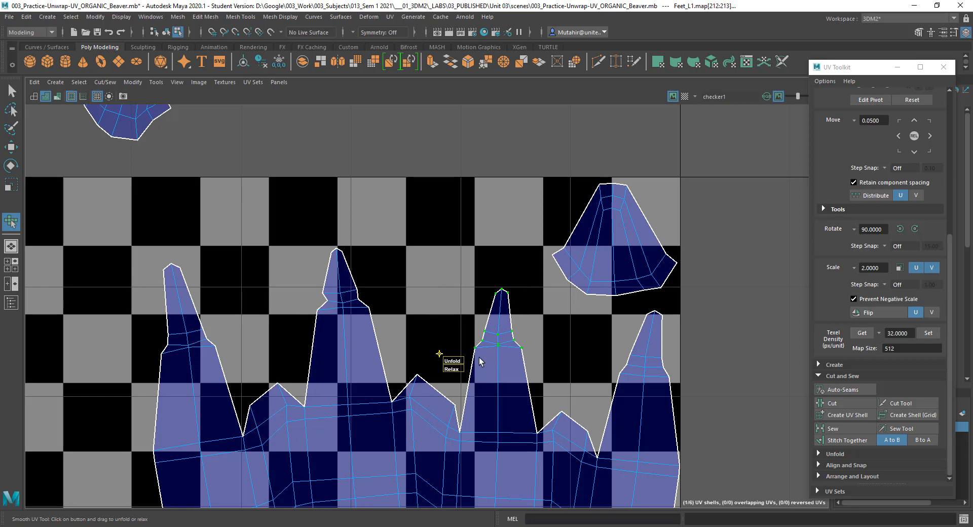
{"action": "left_click_drag", "start_coordinate": [452, 360], "coordinate": [735, 360]}
- Unfold the claw-tip UVs of the second and leftmost toes with the Smooth tool
{"action": "left_click_drag", "start_coordinate": [290, 226], "coordinate": [403, 335]}
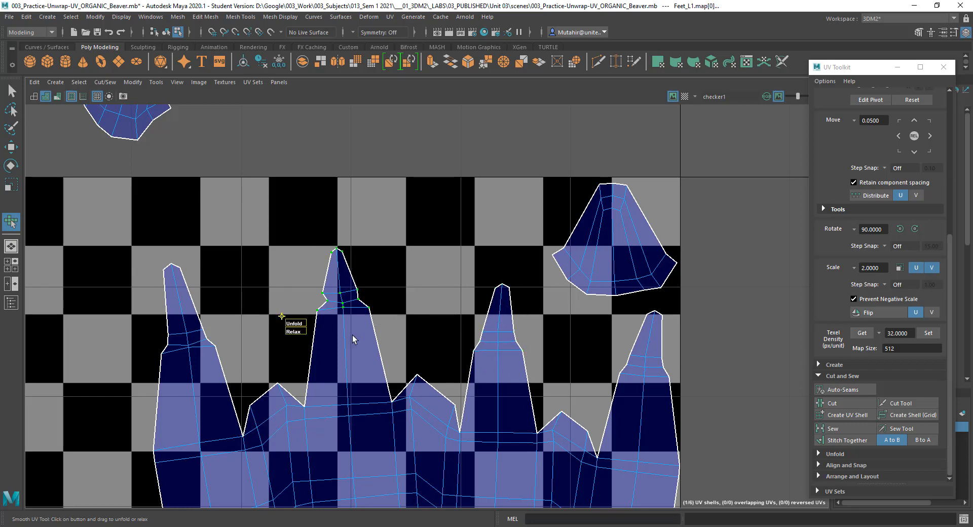
{"action": "left_click_drag", "start_coordinate": [290, 325], "coordinate": [555, 330]}
{"action": "left_click_drag", "start_coordinate": [155, 249], "coordinate": [229, 378]}
{"action": "left_click_drag", "start_coordinate": [143, 367], "coordinate": [474, 365]}
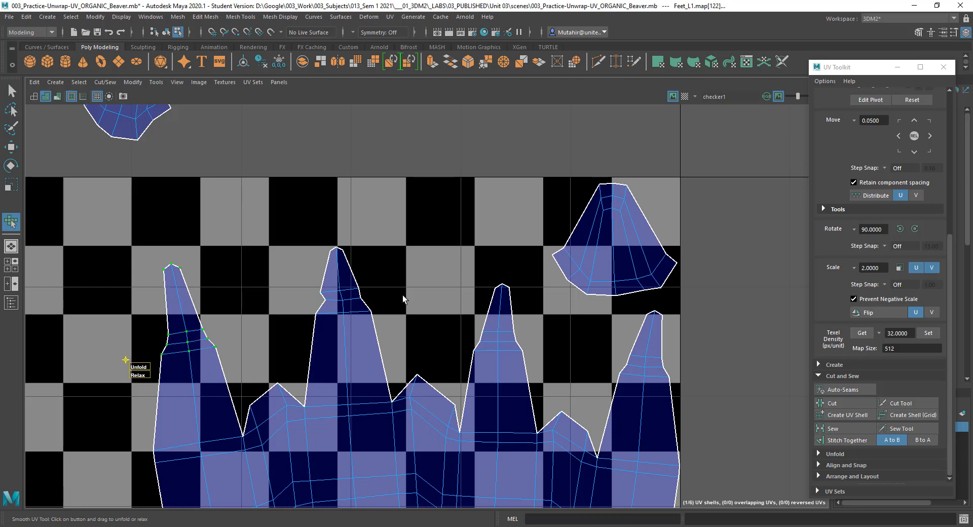
{"action": "left_click_drag", "start_coordinate": [389, 322], "coordinate": [389, 323]}
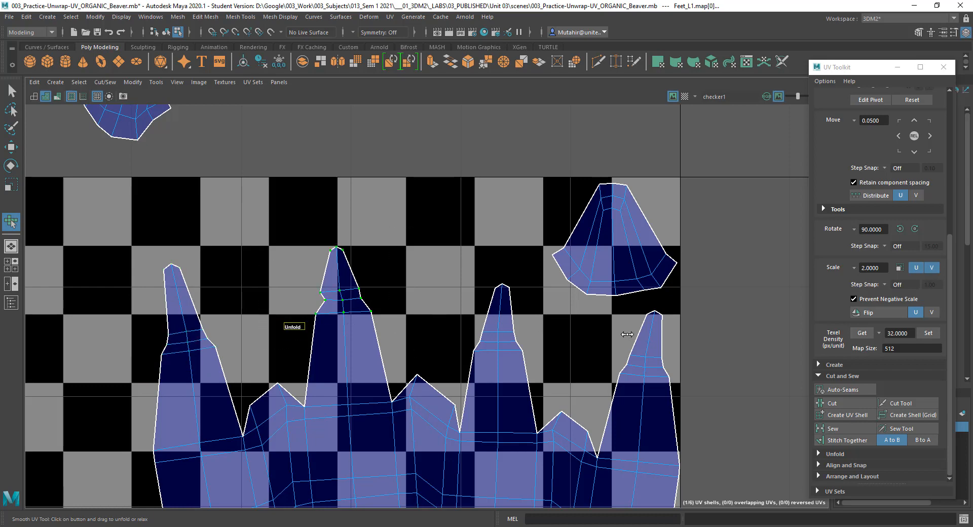
{"action": "left_click_drag", "start_coordinate": [627, 334], "coordinate": [448, 277]}
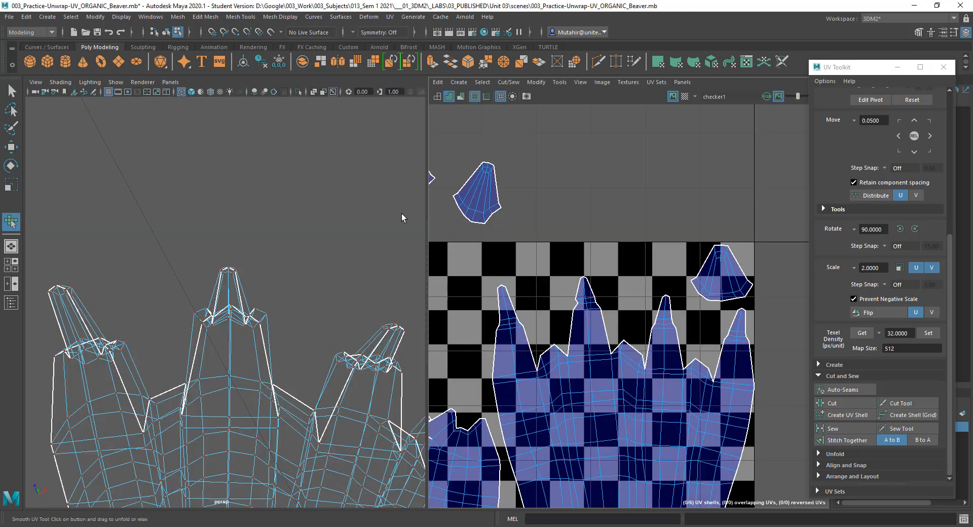
- Display the foot with textured shading beside the UV layout and examine the claws from the front
{"action": "key", "text": "5"}
{"action": "key", "text": "6"}
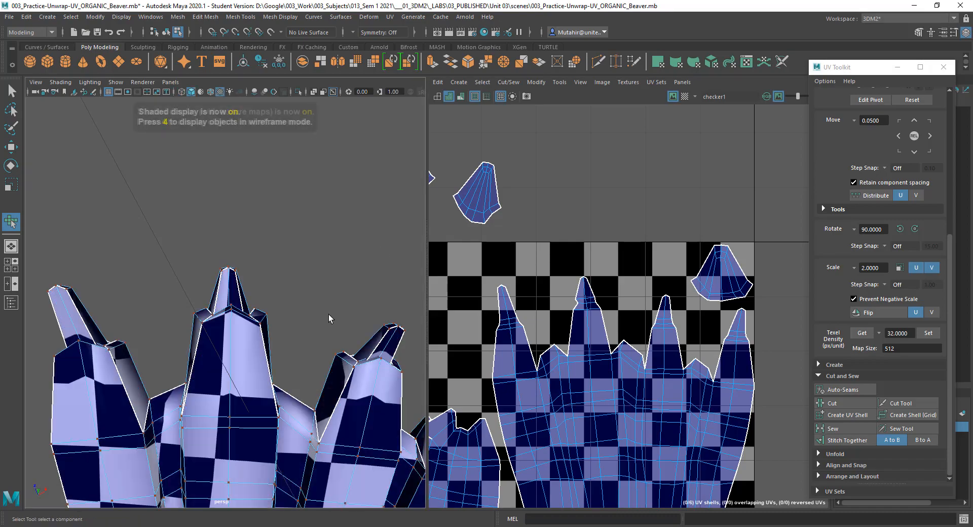
{"action": "mouse_move", "coordinate": [328, 314]}
{"action": "left_mouse_down", "text": "alt"}
{"action": "mouse_move", "coordinate": [274, 308]}
{"action": "mouse_move", "coordinate": [328, 370]}
{"action": "left_mouse_up", "text": "alt"}
{"action": "middle_click_drag", "start_coordinate": [517, 306], "coordinate": [647, 250], "text": "alt"}
{"action": "scroll", "coordinate": [646, 249], "scroll_direction": "down", "scroll_amount": 4}
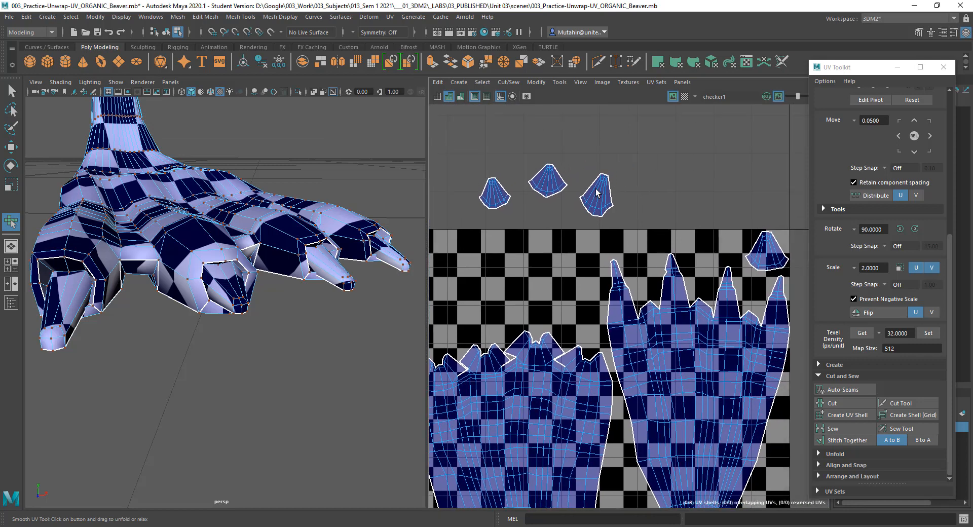
- Select border edges on the rightmost claw shell above the tile and on the leftmost toe's tip to check which claw matches
{"action": "key", "text": "q"}
{"action": "right_click", "coordinate": [596, 190]}
{"action": "left_click", "coordinate": [596, 161]}
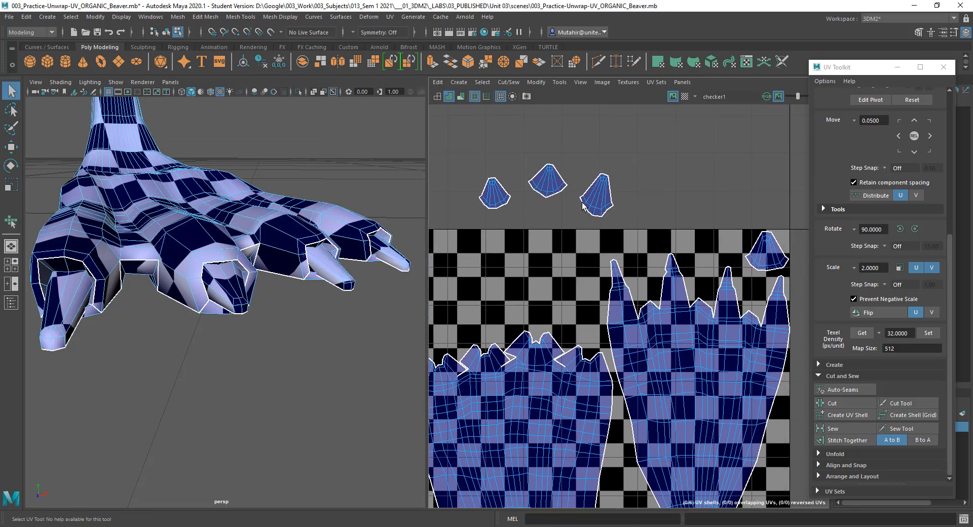
{"action": "left_click", "coordinate": [583, 204]}
{"action": "right_click_drag", "start_coordinate": [606, 334], "coordinate": [603, 313], "text": "alt"}
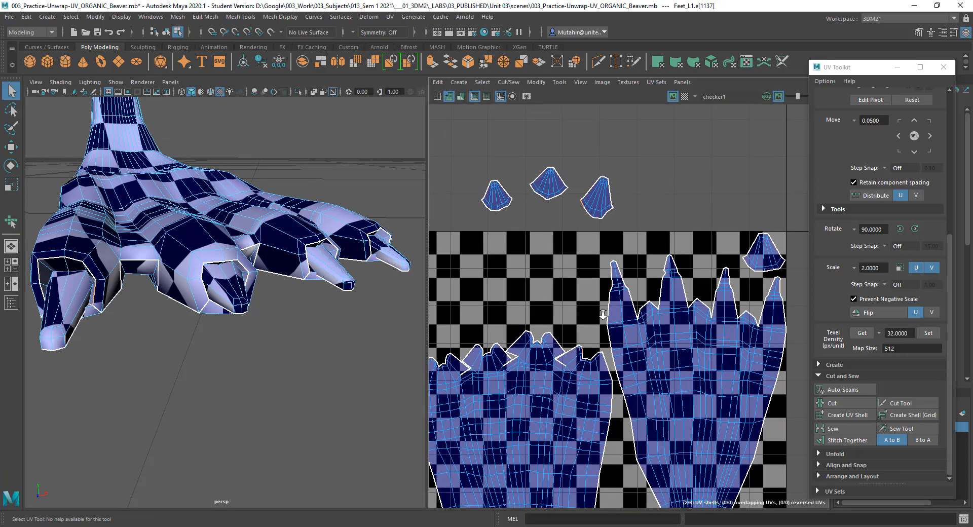
{"action": "left_click", "coordinate": [618, 267], "text": "shift"}
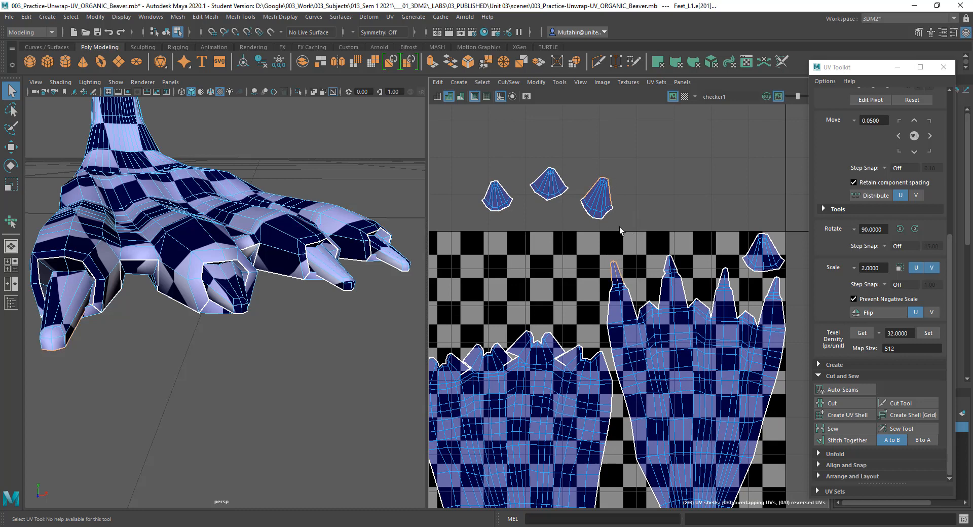
- Rotate the matching claw shell upright and place it just outside the leftmost toe of the larger foot shell
{"action": "right_click_drag", "start_coordinate": [601, 202], "coordinate": [573, 189]}
{"action": "left_click", "coordinate": [597, 201]}
{"action": "key", "text": "w"}
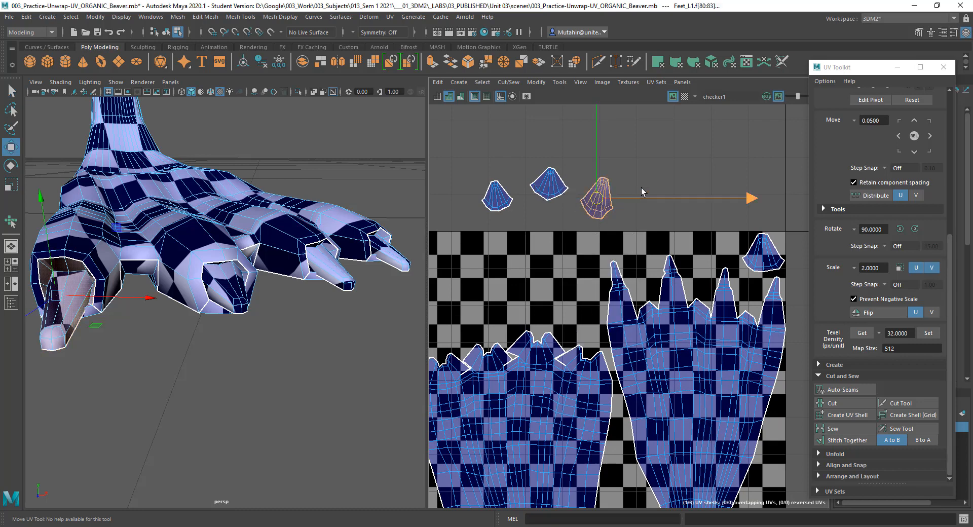
{"action": "key", "text": "e"}
{"action": "left_click_drag", "start_coordinate": [736, 148], "coordinate": [716, 109]}
{"action": "key", "text": "w"}
{"action": "left_click_drag", "start_coordinate": [599, 200], "coordinate": [590, 275]}
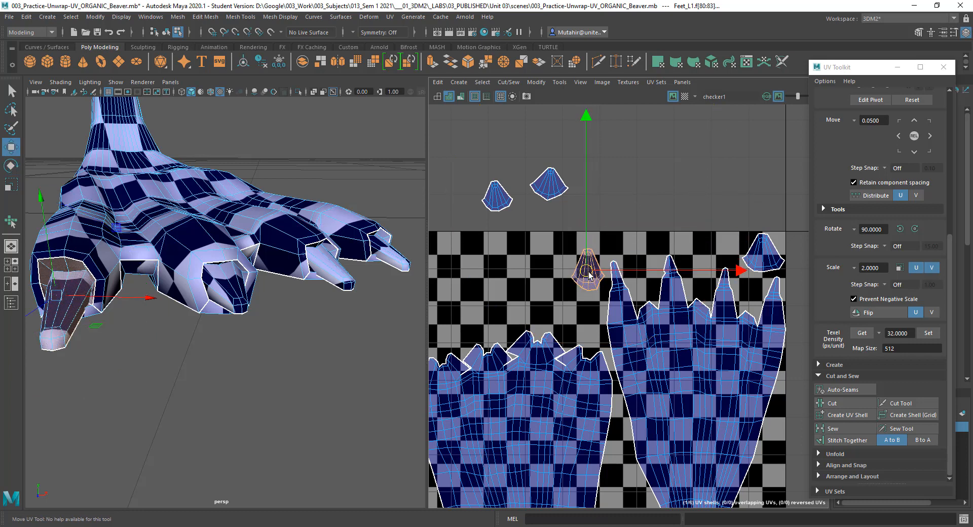
{"action": "left_click", "coordinate": [609, 230]}
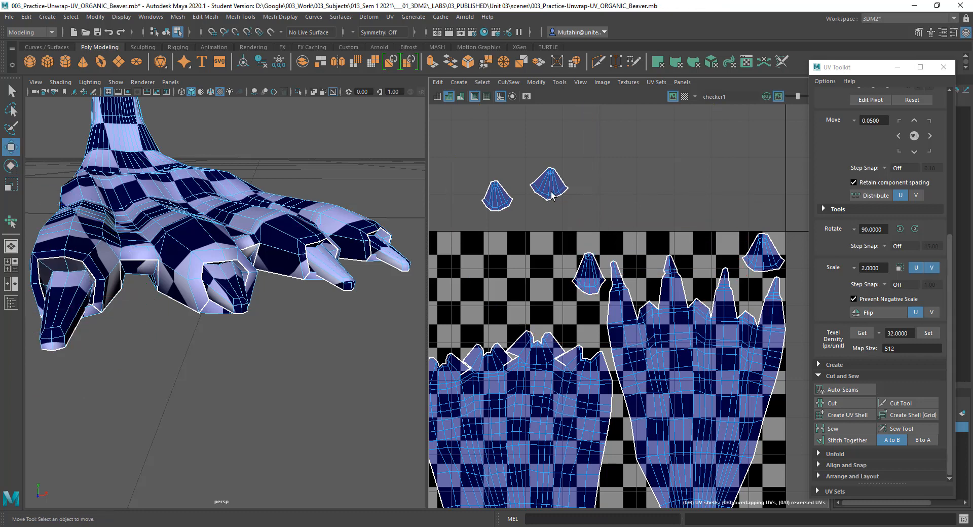
- Check the second toe's matching claw shell and move it above the gap between the first and second toes
{"action": "right_click_drag", "start_coordinate": [553, 189], "coordinate": [515, 172]}
{"action": "left_click", "coordinate": [549, 184]}
{"action": "key", "text": "q"}
{"action": "right_click_drag", "start_coordinate": [649, 252], "coordinate": [653, 231]}
{"action": "left_click", "coordinate": [671, 259]}
{"action": "right_click_drag", "start_coordinate": [549, 190], "coordinate": [511, 175]}
{"action": "left_click", "coordinate": [550, 184]}
{"action": "key", "text": "w"}
{"action": "left_click_drag", "start_coordinate": [547, 186], "coordinate": [637, 256]}
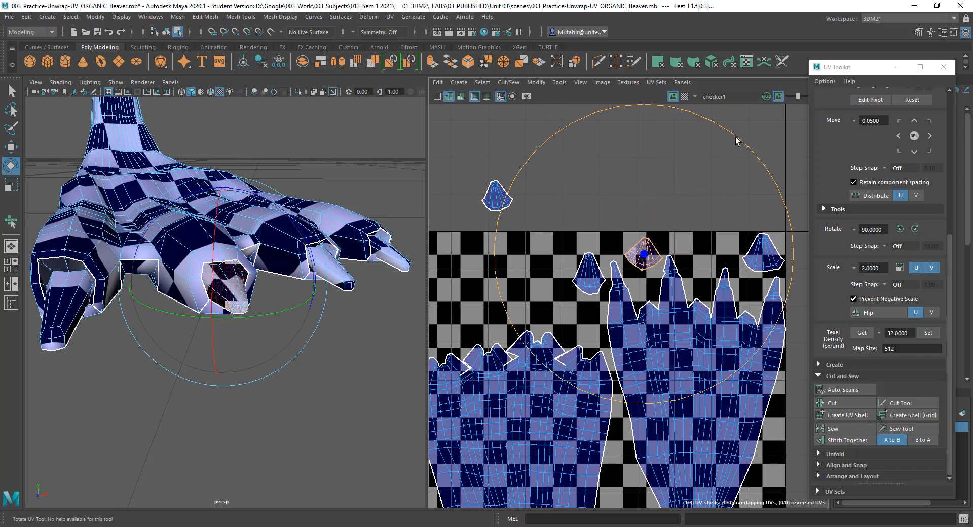
- Move the last claw shell outside the tile into the space above the gap between the second and third toes
{"action": "left_click", "coordinate": [497, 199]}
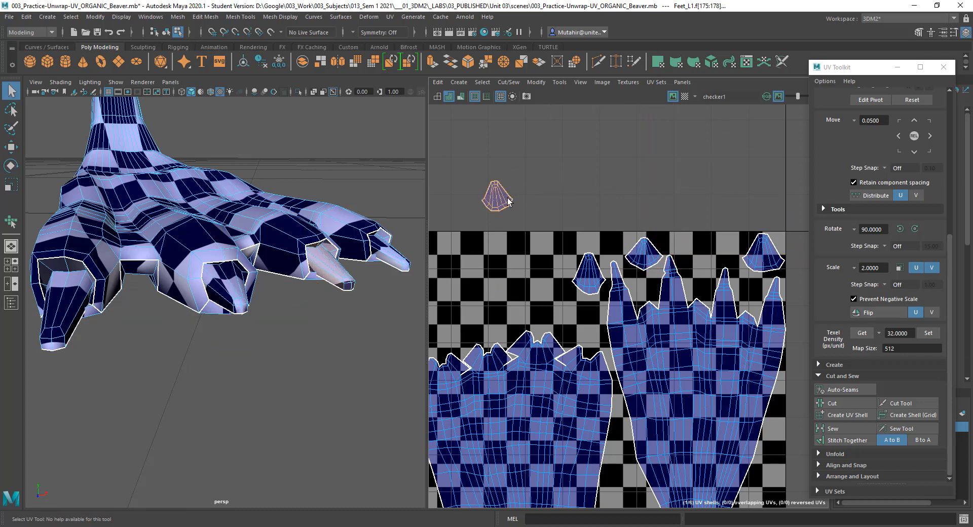
{"action": "key", "text": "w"}
{"action": "left_click_drag", "start_coordinate": [498, 208], "coordinate": [702, 265]}
{"action": "key", "text": "e"}
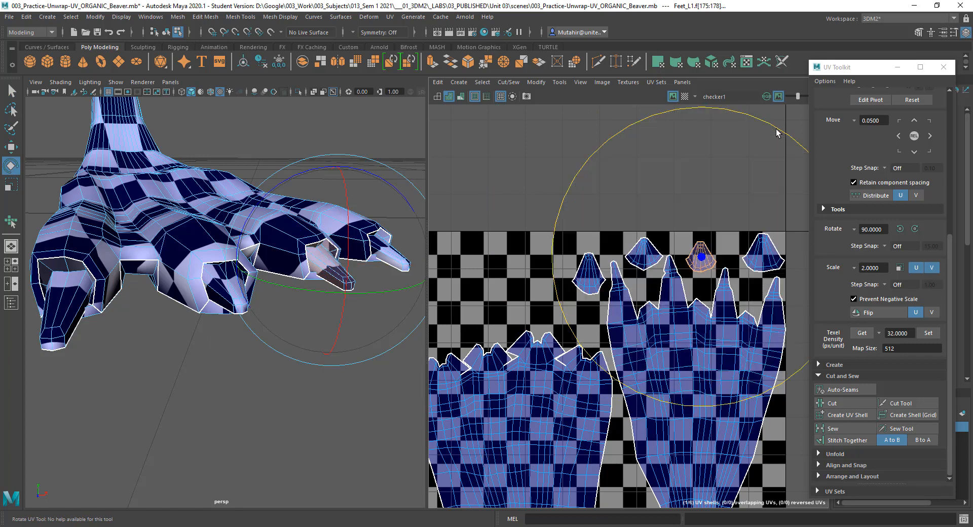
{"action": "key", "text": "w"}
{"action": "left_click_drag", "start_coordinate": [703, 260], "coordinate": [710, 262]}
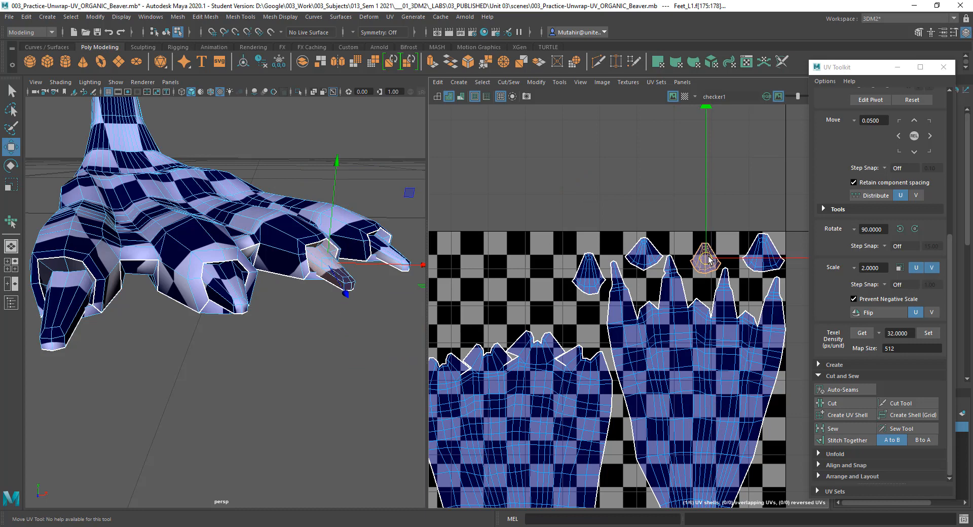
- Nudge and straighten the rightmost claw shell above the gap between the third and fourth toes
{"action": "key", "text": "q"}
{"action": "left_click", "coordinate": [676, 225]}
{"action": "left_click", "coordinate": [755, 267]}
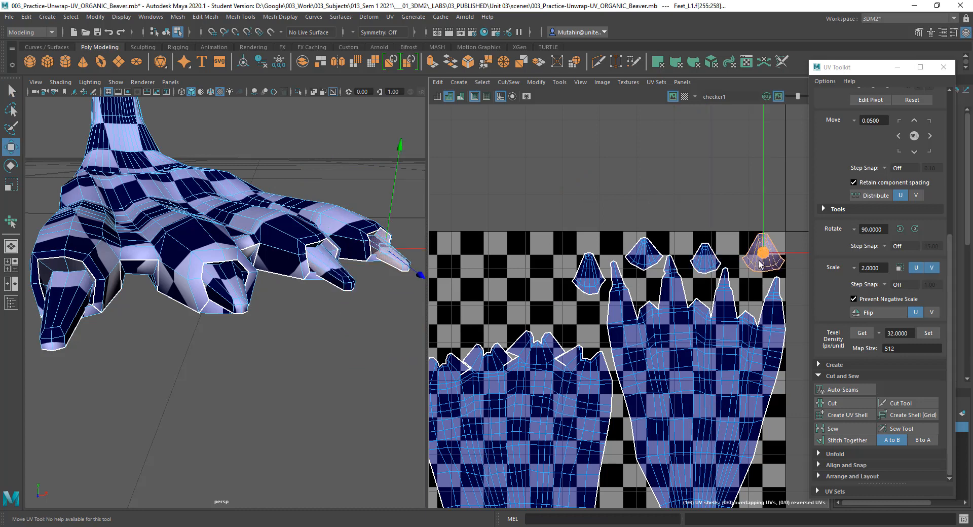
{"action": "left_click", "coordinate": [698, 169]}
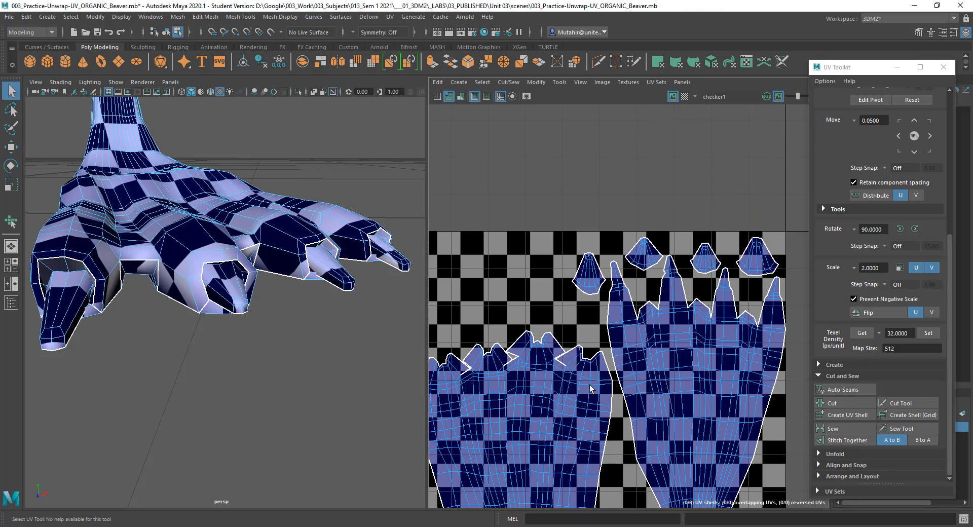
- Frame the foot and its UV layout, select the shell with the stitched claws, and examine the checker pattern around the foot
{"action": "key", "text": "f"}
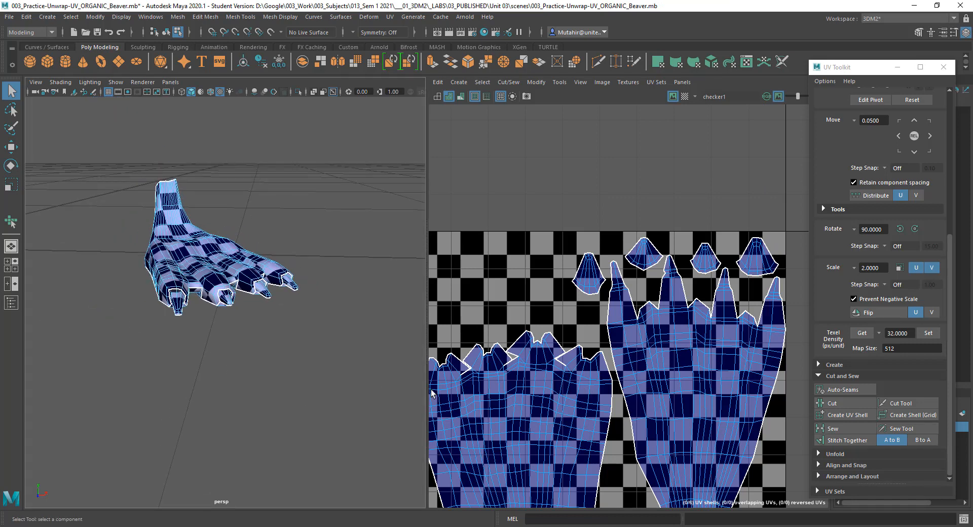
{"action": "key", "text": "f"}
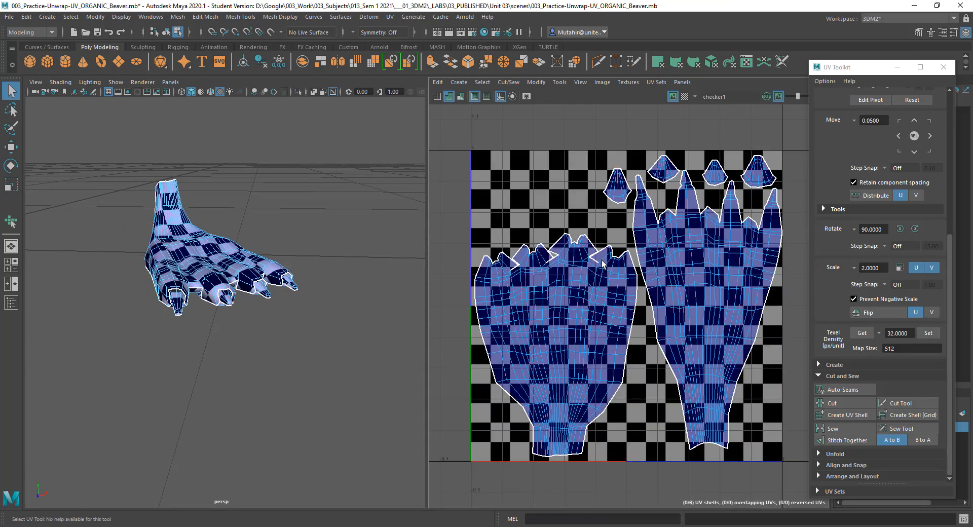
{"action": "right_click", "coordinate": [667, 251]}
{"action": "right_click", "coordinate": [668, 251]}
{"action": "left_click", "coordinate": [677, 246]}
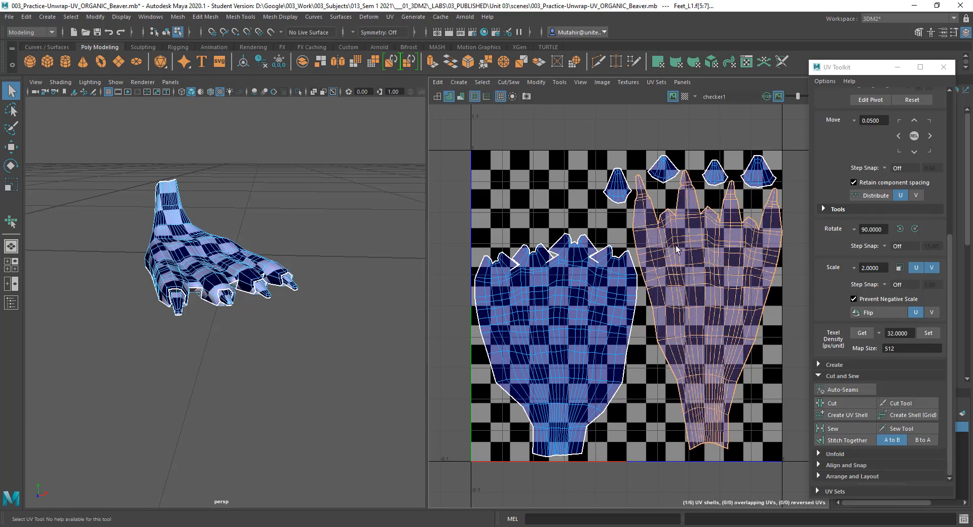
{"action": "left_click_drag", "start_coordinate": [290, 345], "coordinate": [269, 436], "text": "alt"}
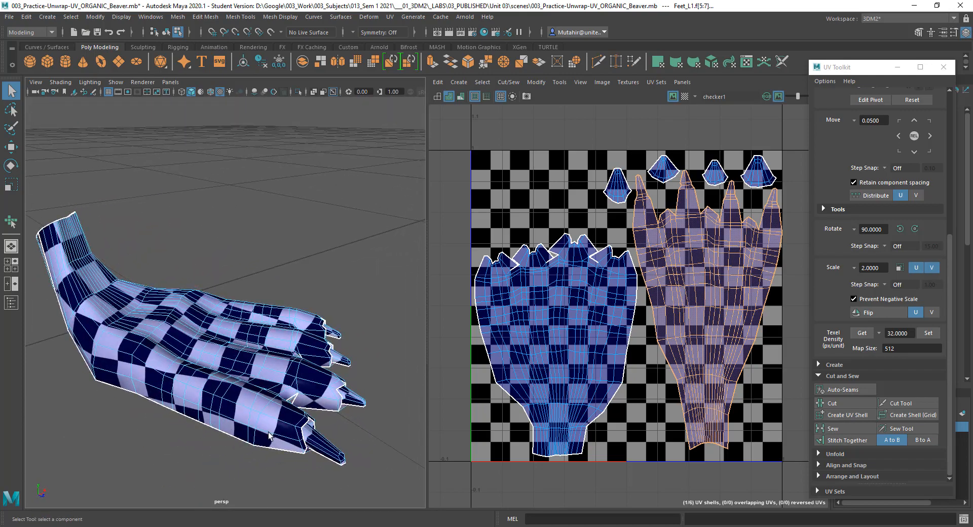
{"action": "left_click_drag", "start_coordinate": [308, 408], "coordinate": [248, 431], "text": "alt"}
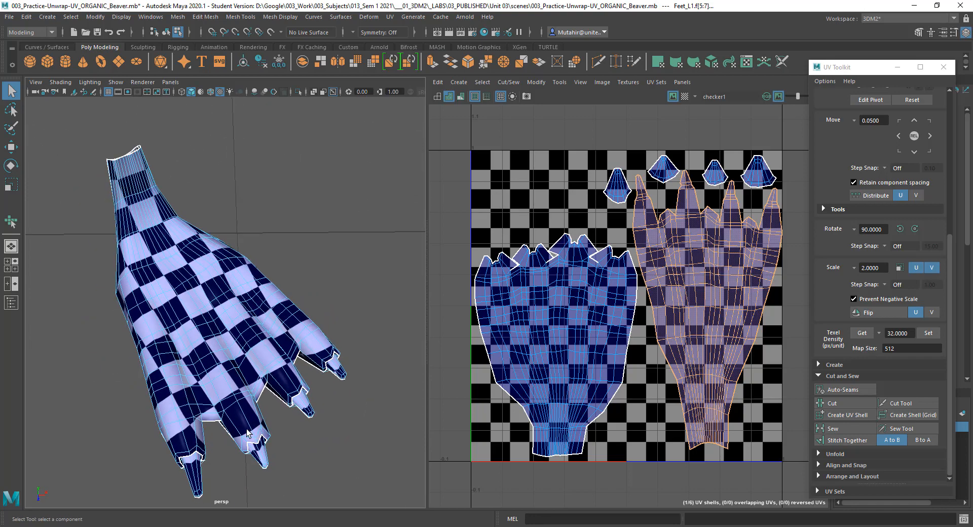
{"action": "middle_click_drag", "start_coordinate": [245, 431], "coordinate": [261, 418], "text": "alt"}
{"action": "left_click_drag", "start_coordinate": [261, 419], "coordinate": [256, 410], "text": "alt"}
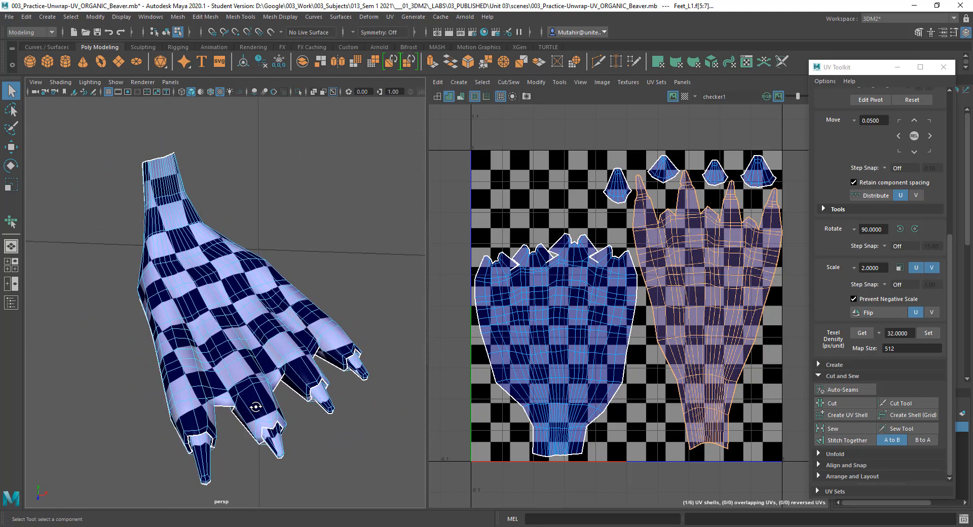
- Turn on smooth mesh preview, deselect the foot in object mode, and inspect the plain checker pattern along its side seam
{"action": "key", "text": "3"}
{"action": "left_click", "coordinate": [335, 277]}
{"action": "left_click_drag", "start_coordinate": [301, 358], "coordinate": [285, 327], "text": "alt"}
{"action": "right_click_drag", "start_coordinate": [256, 270], "coordinate": [257, 331]}
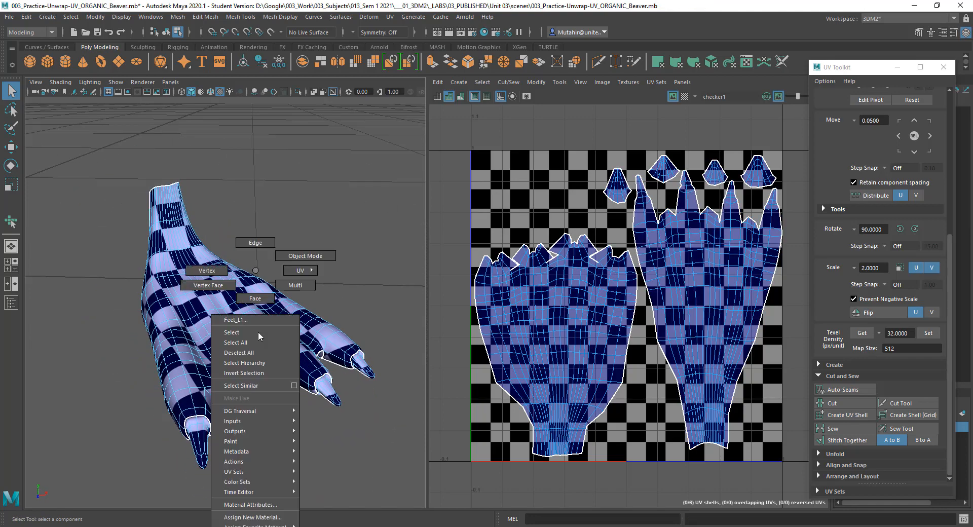
{"action": "right_click_drag", "start_coordinate": [307, 261], "coordinate": [307, 257]}
{"action": "left_click", "coordinate": [345, 302]}
{"action": "left_click_drag", "start_coordinate": [336, 348], "coordinate": [316, 335], "text": "alt"}
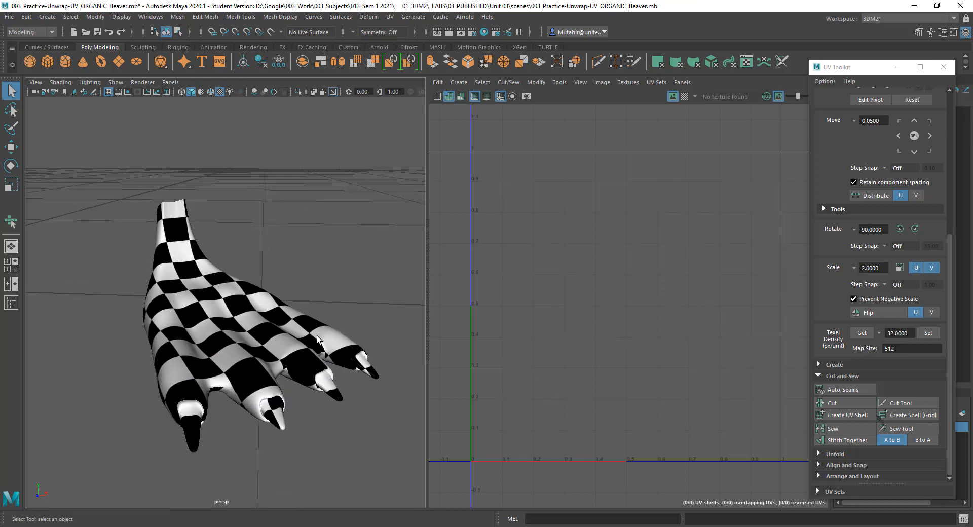
{"action": "right_click_drag", "start_coordinate": [295, 331], "coordinate": [296, 360], "text": "alt"}
{"action": "left_click_drag", "start_coordinate": [296, 361], "coordinate": [157, 336], "text": "alt"}
{"action": "scroll", "coordinate": [303, 347], "scroll_direction": "down", "scroll_amount": 5}
{"action": "scroll", "coordinate": [298, 355], "scroll_direction": "up", "scroll_amount": 5}
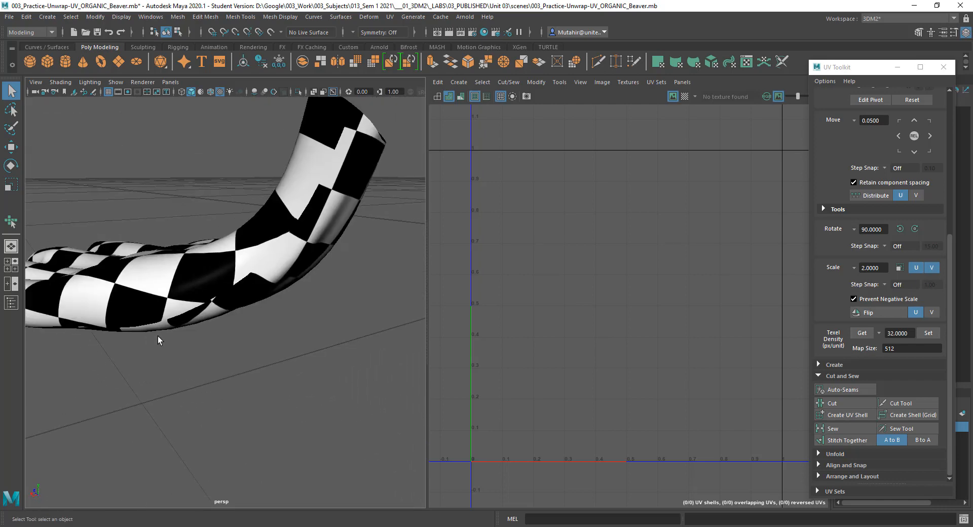
- Reselect the foot and select the strip of faces running along its side seam up to the ankle opening
{"action": "left_click", "coordinate": [290, 234]}
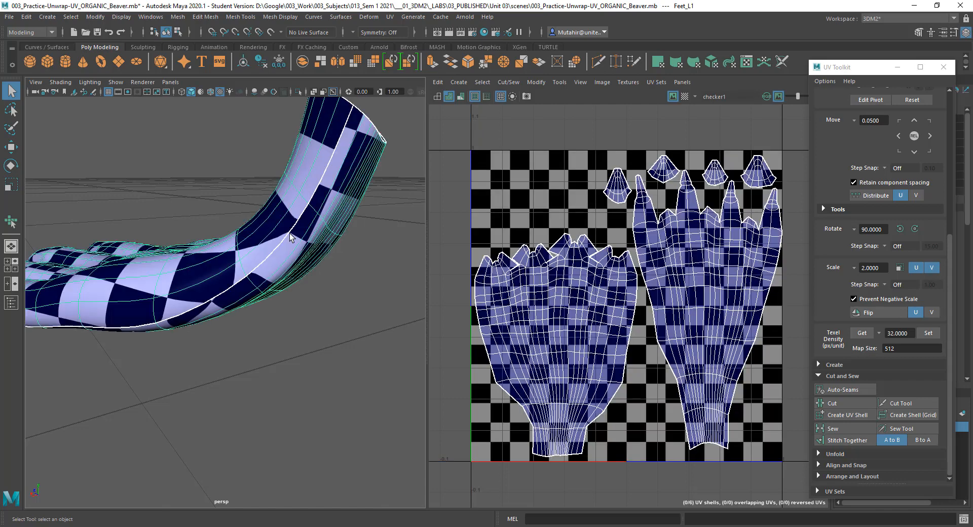
{"action": "left_click_drag", "start_coordinate": [175, 325], "coordinate": [192, 327], "text": "alt"}
{"action": "right_click_drag", "start_coordinate": [219, 318], "coordinate": [232, 341]}
{"action": "left_click_drag", "start_coordinate": [232, 341], "coordinate": [223, 333], "text": "alt"}
{"action": "left_click", "coordinate": [214, 279]}
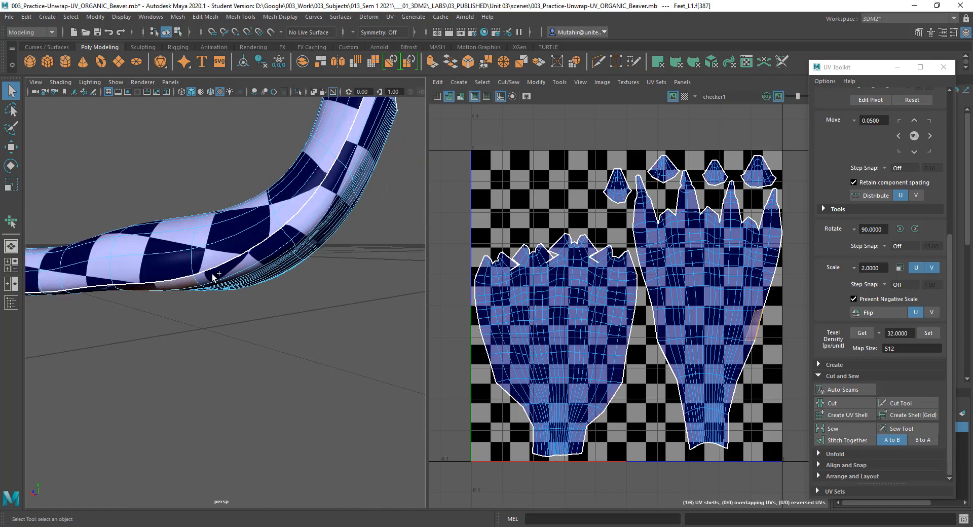
{"action": "left_click_drag", "start_coordinate": [326, 208], "coordinate": [303, 349], "text": "alt"}
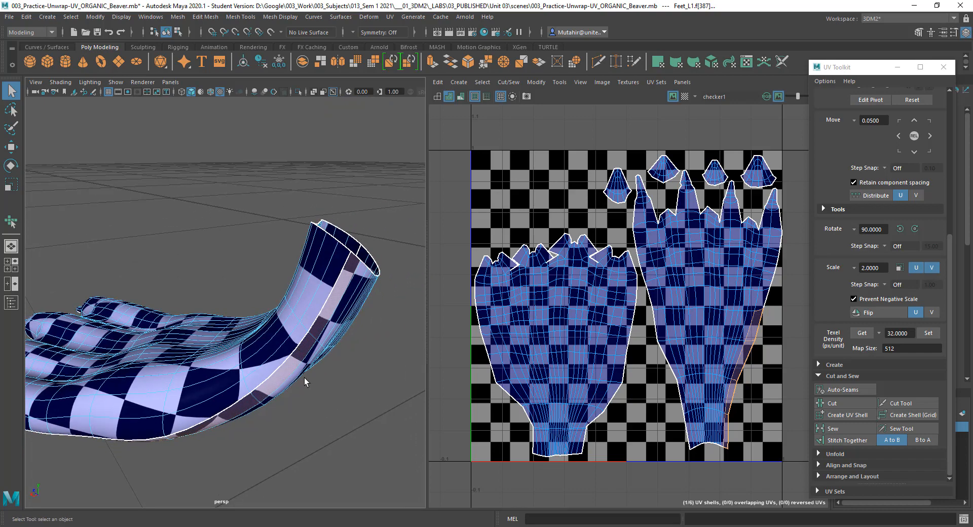
- Extend the face selection inward from the side seam across the heel towards the middle of the sole
{"action": "left_click_drag", "start_coordinate": [305, 382], "coordinate": [241, 354], "text": "alt"}
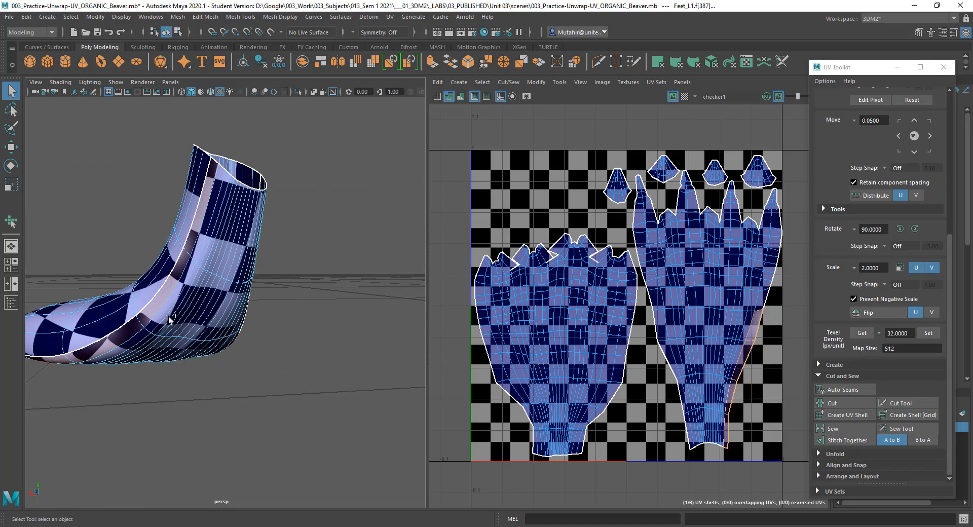
{"action": "left_click_drag", "start_coordinate": [199, 251], "coordinate": [244, 307], "text": "alt"}
{"action": "left_click_drag", "start_coordinate": [291, 385], "coordinate": [207, 325], "text": "alt"}
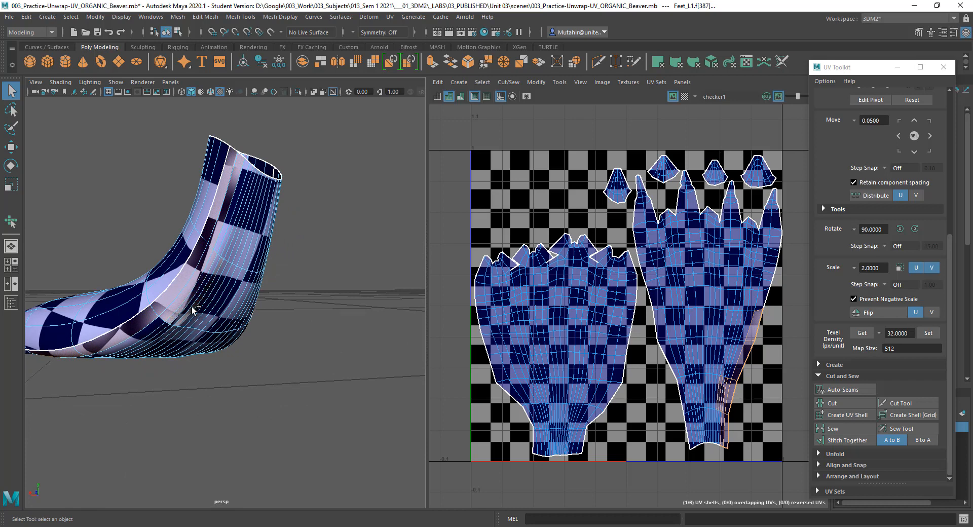
{"action": "left_click_drag", "start_coordinate": [229, 319], "coordinate": [212, 307], "text": "alt"}
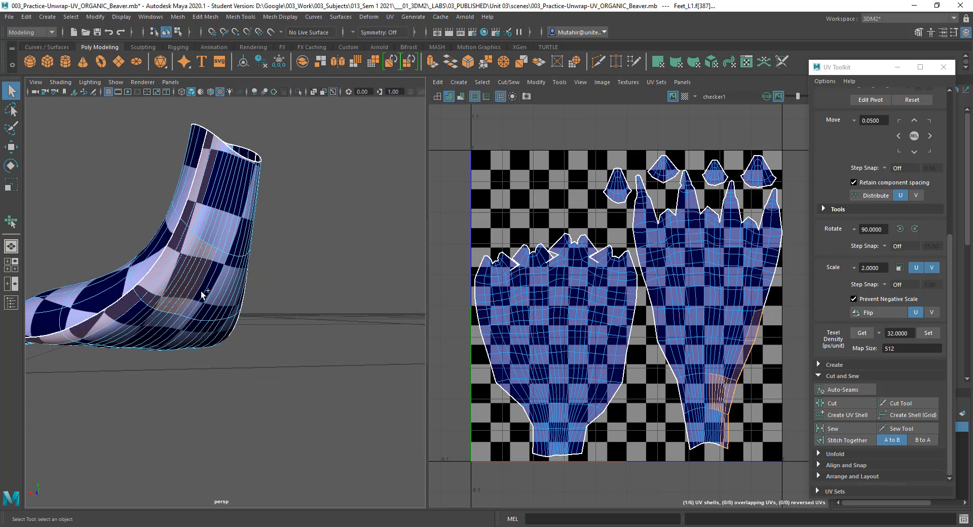
{"action": "left_click_drag", "start_coordinate": [224, 303], "coordinate": [184, 274], "text": "alt"}
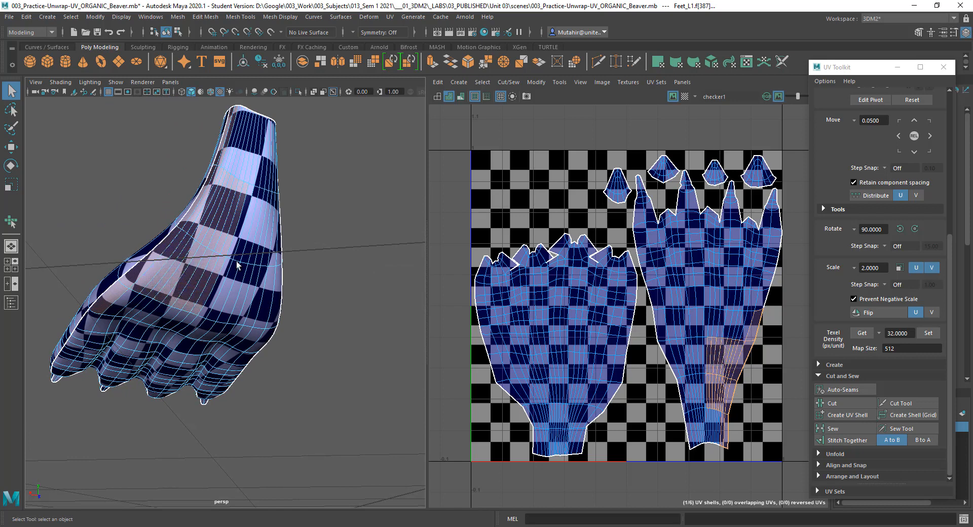
{"action": "left_click_drag", "start_coordinate": [235, 269], "coordinate": [239, 281], "text": "alt"}
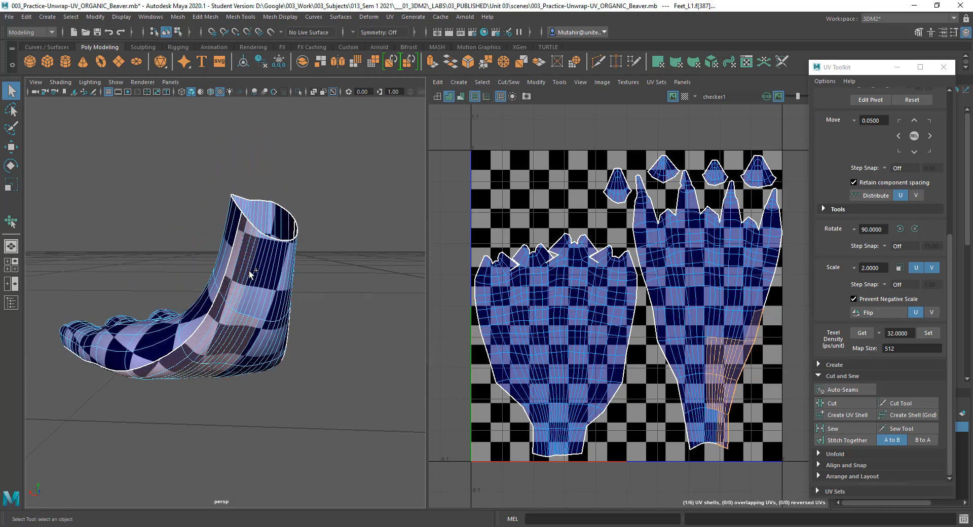
{"action": "left_click_drag", "start_coordinate": [257, 284], "coordinate": [249, 280], "text": "alt"}
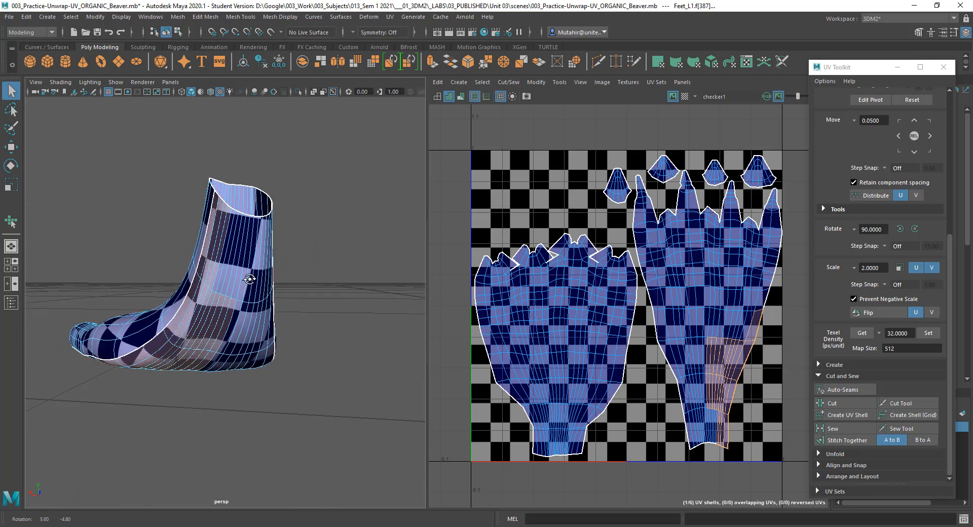
- Paint-select the remaining faces on this half of the heel up to the ankle opening in Drag selection style, then restore Marquee style
{"action": "double_click", "coordinate": [12, 91]}
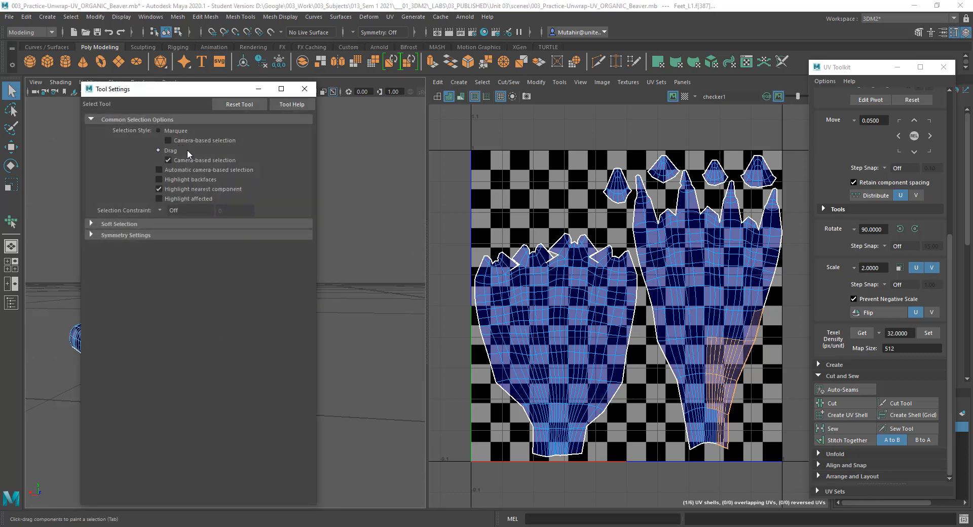
{"action": "left_click", "coordinate": [304, 92]}
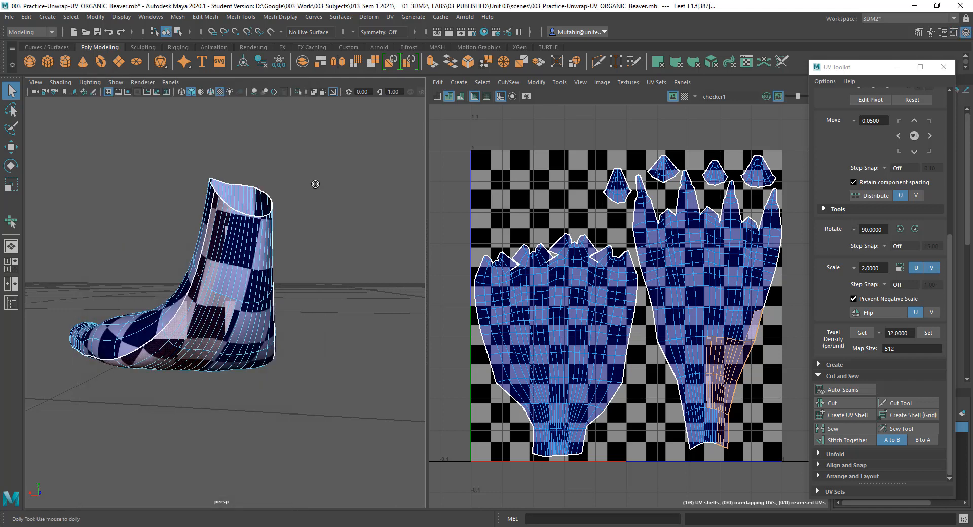
{"action": "scroll", "coordinate": [221, 260], "scroll_direction": "up", "scroll_amount": 3}
{"action": "left_click_drag", "start_coordinate": [214, 257], "coordinate": [279, 302], "text": "shift"}
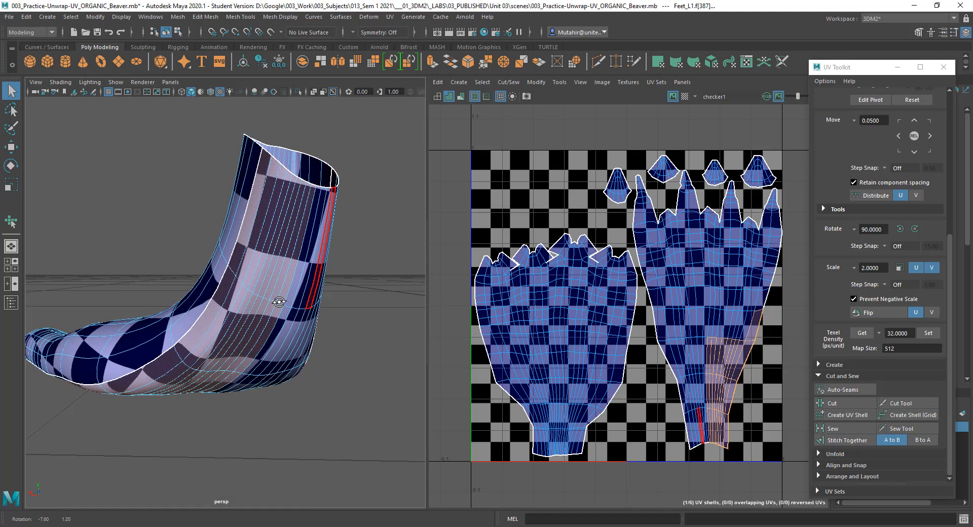
{"action": "double_click", "coordinate": [11, 92]}
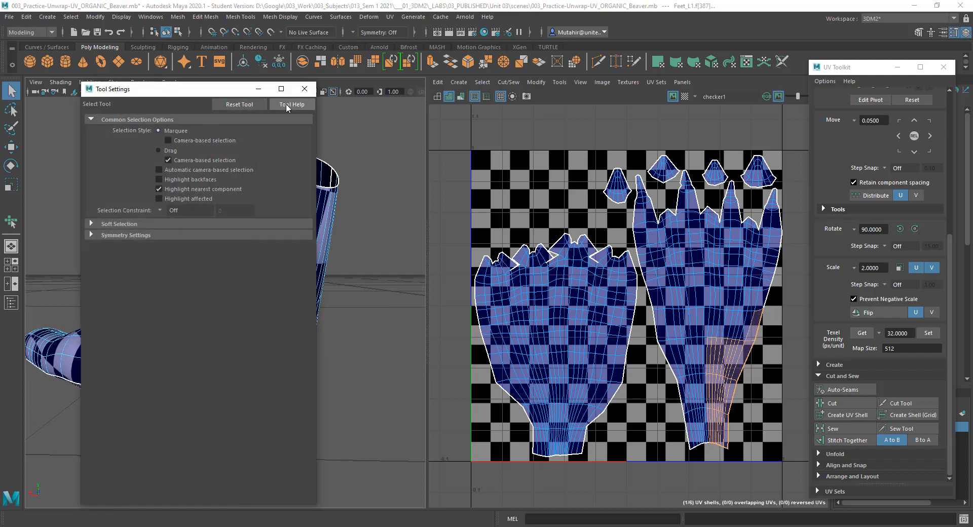
{"action": "left_click", "coordinate": [305, 88]}
- Convert the selected half-heel faces to their edge perimeter and cut the UVs along it
{"action": "left_click_drag", "start_coordinate": [299, 208], "coordinate": [334, 235], "text": "alt"}
{"action": "key", "text": "4"}
{"action": "mouse_move", "coordinate": [315, 352]}
{"action": "left_mouse_down", "text": "alt"}
{"action": "mouse_move", "coordinate": [348, 329]}
{"action": "mouse_move", "coordinate": [348, 304]}
{"action": "mouse_move", "coordinate": [339, 333]}
{"action": "mouse_move", "coordinate": [295, 320]}
{"action": "mouse_move", "coordinate": [276, 235]}
{"action": "left_mouse_up", "text": "alt"}
{"action": "key", "text": "5"}
{"action": "key", "text": "6"}
{"action": "right_click_drag", "start_coordinate": [276, 236], "coordinate": [348, 202], "text": "shift"}
{"action": "left_click_drag", "start_coordinate": [348, 202], "coordinate": [329, 229], "text": "alt"}
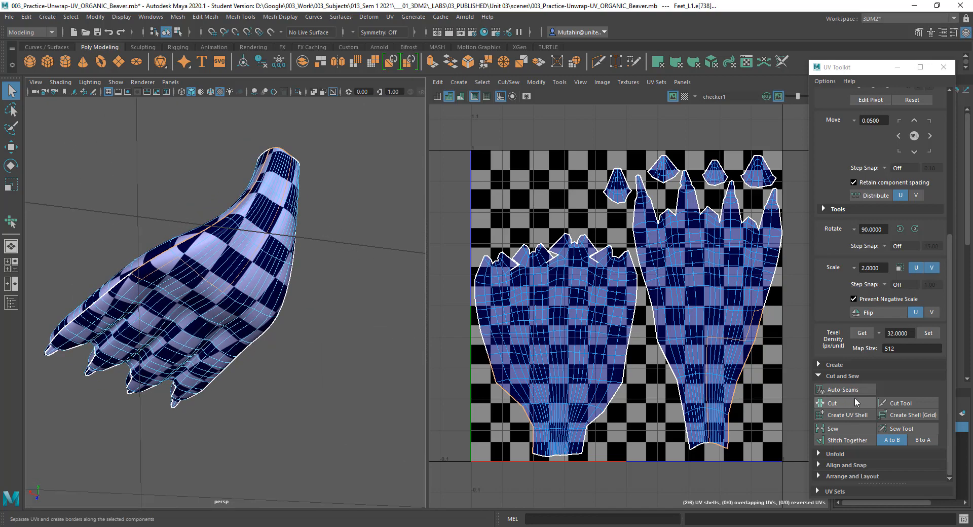
{"action": "left_click_drag", "start_coordinate": [308, 341], "coordinate": [259, 292], "text": "alt"}
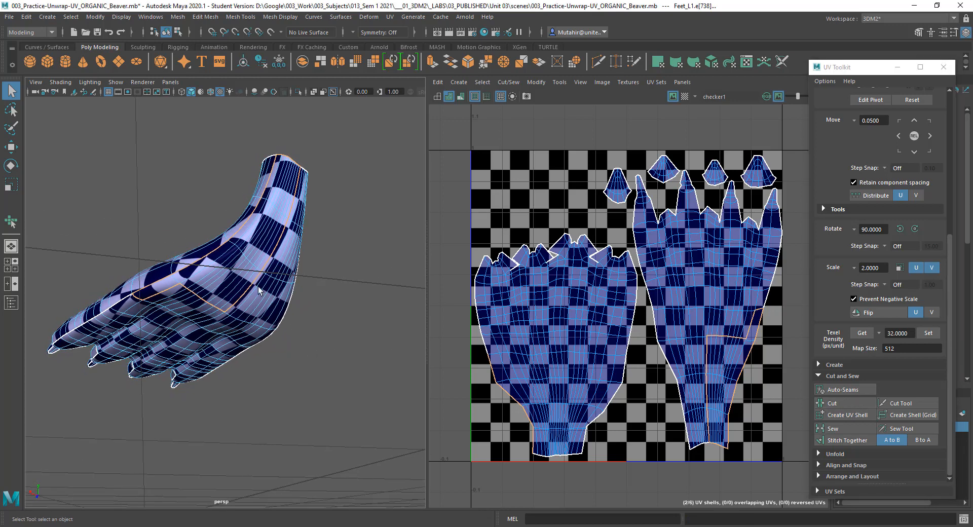
- Select the cut half-heel patch and move it outside the UV tile, beyond its lower-right corner
{"action": "right_click", "coordinate": [254, 260]}
{"action": "right_click_drag", "start_coordinate": [253, 260], "coordinate": [284, 285]}
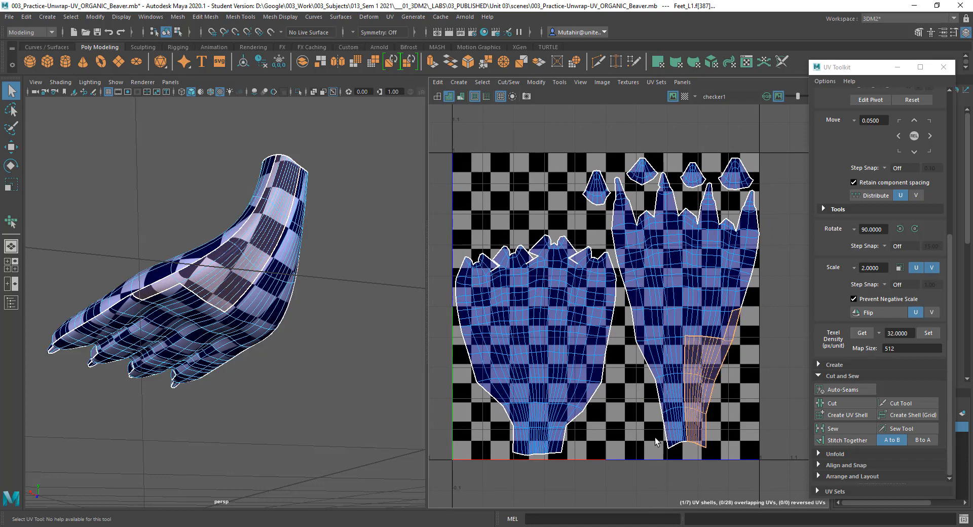
{"action": "middle_click_drag", "start_coordinate": [655, 439], "coordinate": [628, 449], "text": "alt"}
{"action": "scroll", "coordinate": [628, 450], "scroll_direction": "down", "scroll_amount": 1}
{"action": "key", "text": "w"}
{"action": "left_click_drag", "start_coordinate": [681, 393], "coordinate": [757, 436]}
{"action": "key", "text": "q"}
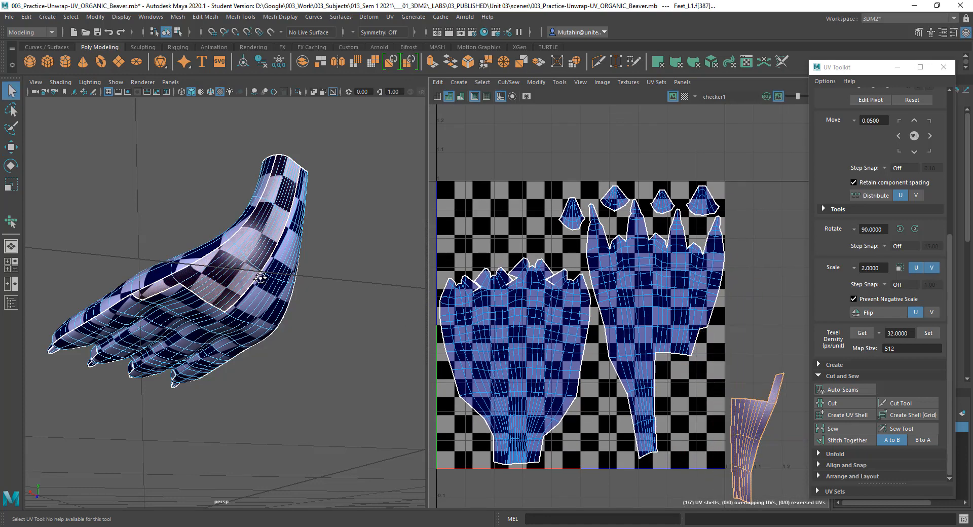
- Inspect the plain checker pattern on the foot's opposite side and select the sole face beside that side seam near the heel
{"action": "left_click_drag", "start_coordinate": [260, 278], "coordinate": [192, 254], "text": "alt"}
{"action": "left_click_drag", "start_coordinate": [217, 282], "coordinate": [181, 307], "text": "alt"}
{"action": "left_click", "coordinate": [217, 283]}
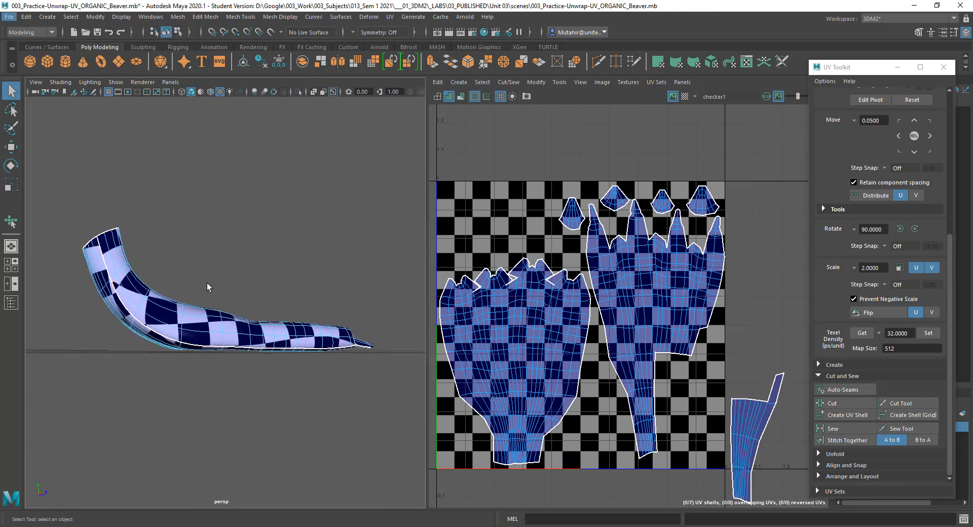
{"action": "right_click_drag", "start_coordinate": [207, 283], "coordinate": [242, 259]}
{"action": "left_click_drag", "start_coordinate": [246, 266], "coordinate": [226, 362], "text": "alt"}
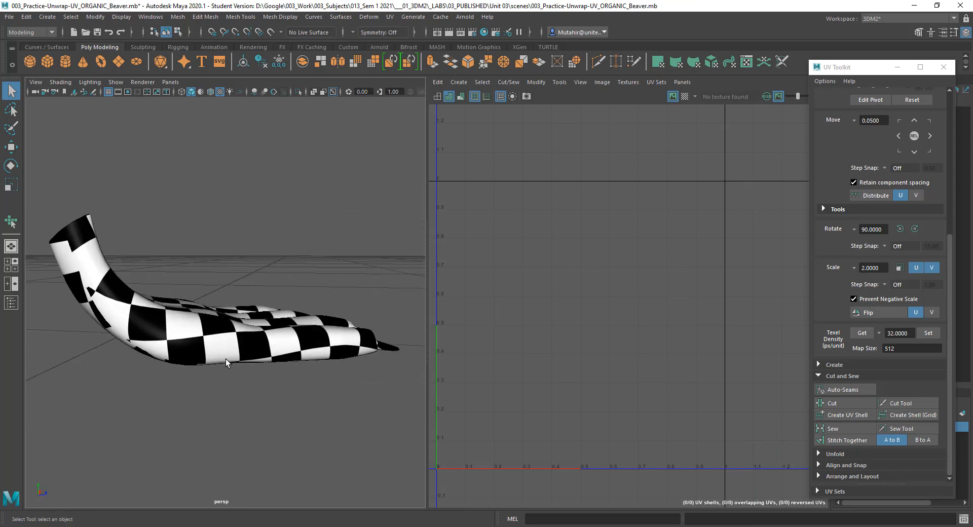
{"action": "right_click", "coordinate": [145, 354]}
{"action": "right_click_drag", "start_coordinate": [141, 294], "coordinate": [142, 299]}
{"action": "left_click", "coordinate": [152, 356]}
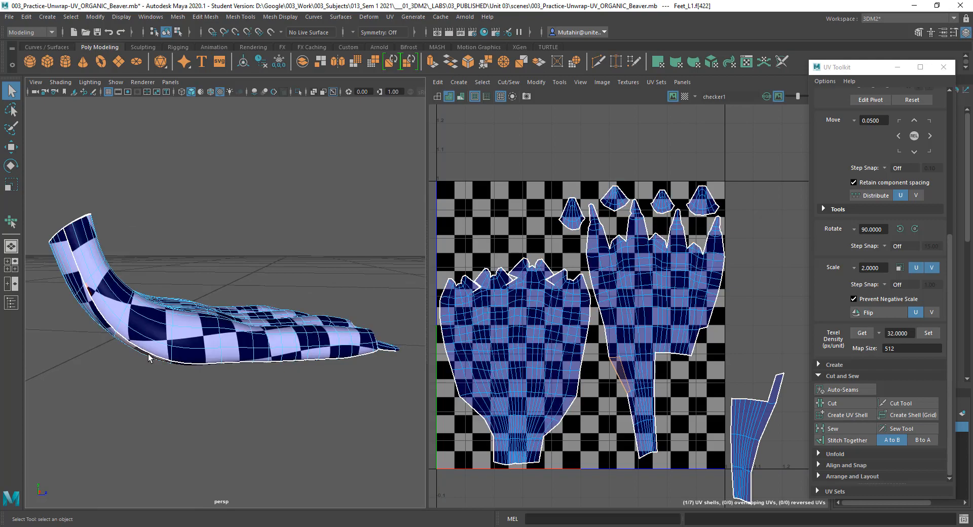
{"action": "left_click_drag", "start_coordinate": [156, 361], "coordinate": [193, 330], "text": "alt"}
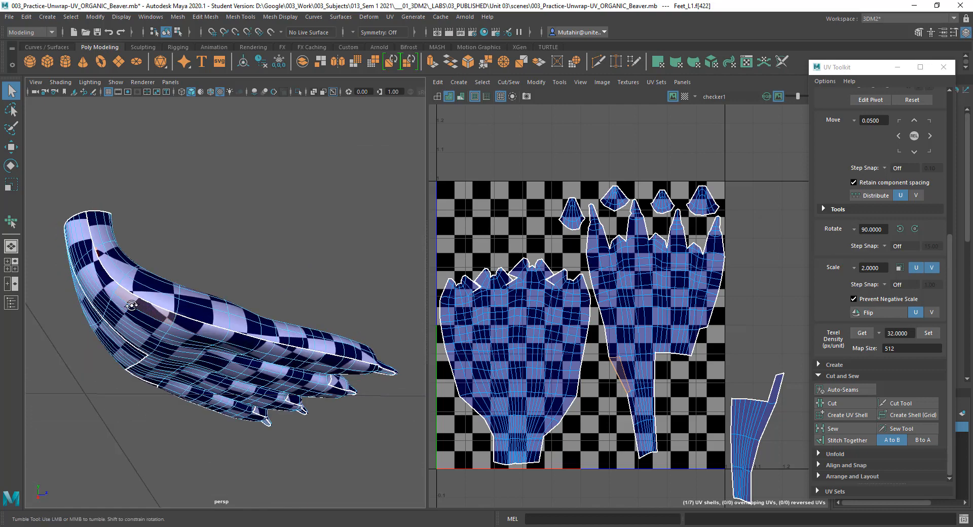
{"action": "left_click_drag", "start_coordinate": [131, 306], "coordinate": [177, 170], "text": "alt"}
- Set the Select Tool to Drag style and paint-select the remaining half of the heel up to the ankle opening
{"action": "double_click", "coordinate": [13, 95]}
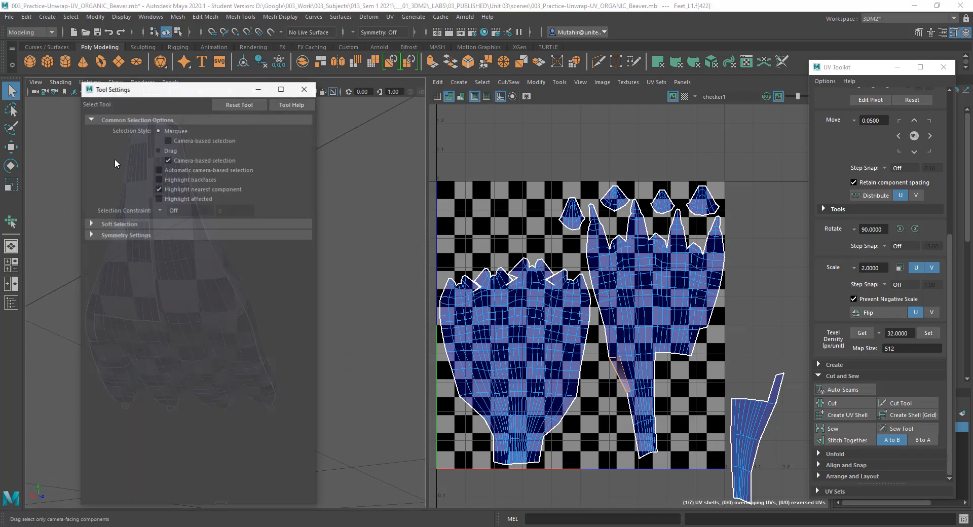
{"action": "left_click", "coordinate": [304, 90]}
{"action": "left_click_drag", "start_coordinate": [261, 267], "coordinate": [248, 279], "text": "alt"}
{"action": "left_click", "coordinate": [163, 289]}
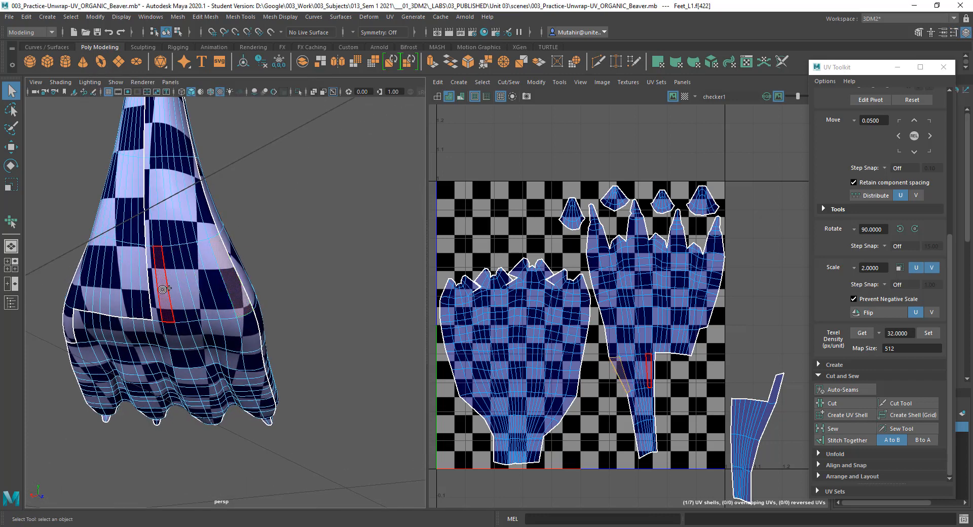
{"action": "left_click_drag", "start_coordinate": [157, 296], "coordinate": [194, 288]}
{"action": "double_click", "coordinate": [217, 285], "text": "shift"}
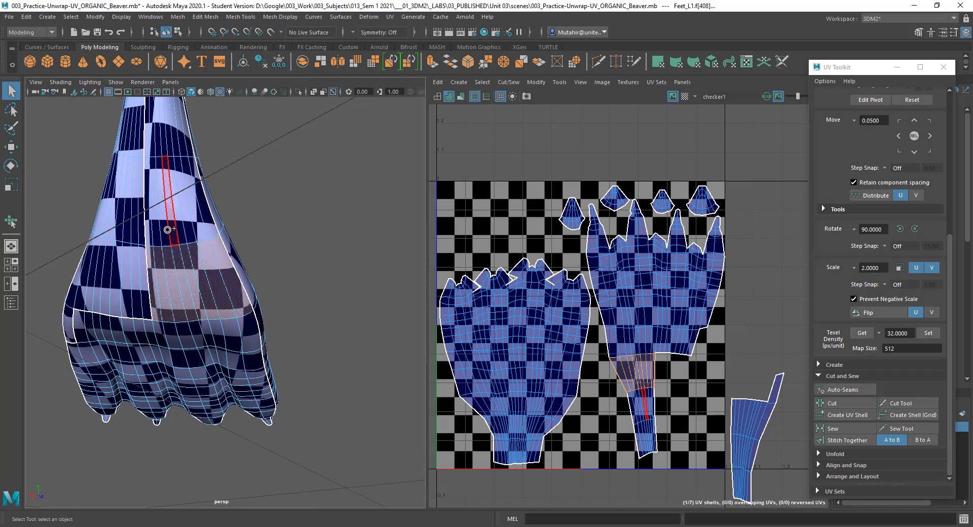
{"action": "left_click", "coordinate": [149, 234], "text": "shift"}
{"action": "double_click", "coordinate": [209, 228], "text": "shift"}
{"action": "left_click_drag", "start_coordinate": [231, 252], "coordinate": [204, 257], "text": "alt"}
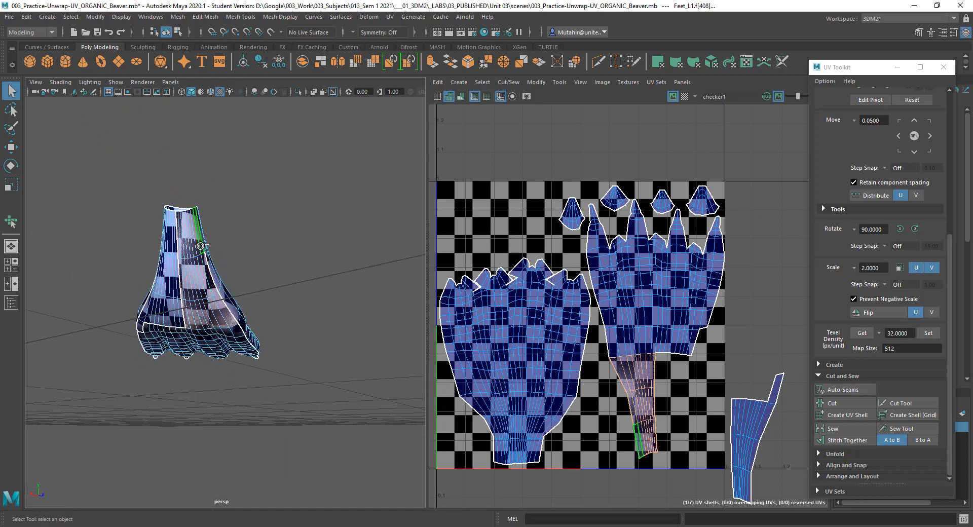
- Convert the second half-heel selection to its edge perimeter, cut the UVs along it, and return the Select Tool to Marquee style
{"action": "right_click_drag", "start_coordinate": [201, 246], "coordinate": [230, 219], "text": "ctrl"}
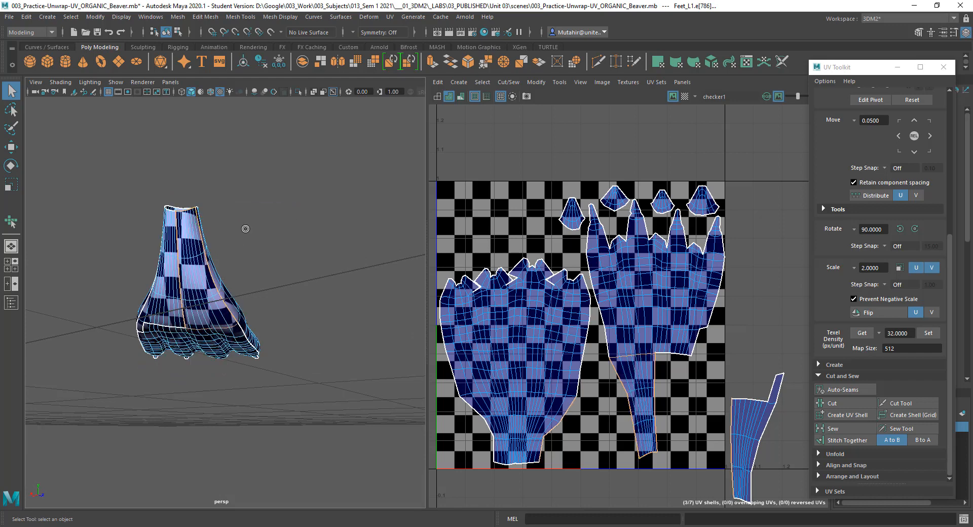
{"action": "left_click_drag", "start_coordinate": [243, 226], "coordinate": [278, 239], "text": "alt"}
{"action": "left_click", "coordinate": [839, 405]}
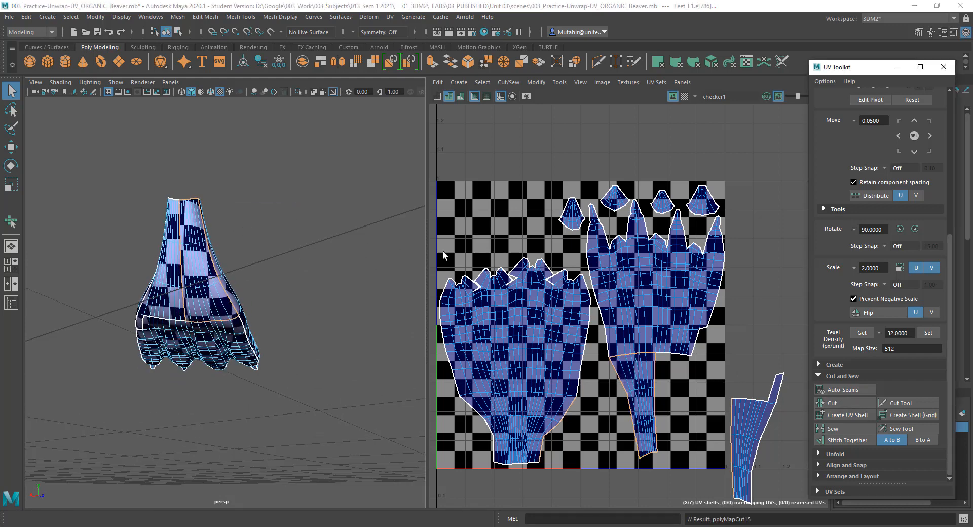
{"action": "double_click", "coordinate": [14, 93]}
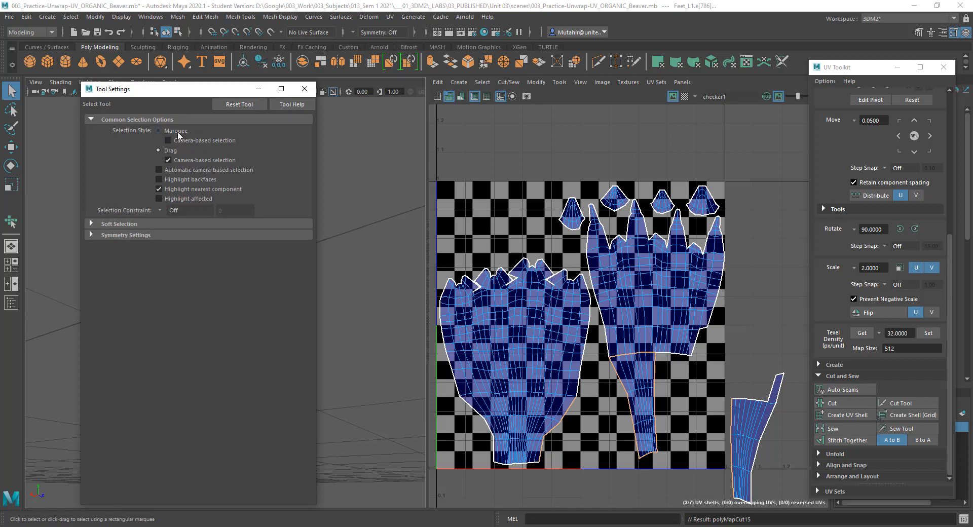
{"action": "left_click", "coordinate": [308, 89]}
- Select the second half-heel shell and move it outside the UV tile's lower-left corner
{"action": "right_click_drag", "start_coordinate": [638, 376], "coordinate": [613, 363]}
{"action": "left_click", "coordinate": [648, 391]}
{"action": "middle_click_drag", "start_coordinate": [676, 442], "coordinate": [724, 392], "text": "alt"}
{"action": "key", "text": "w"}
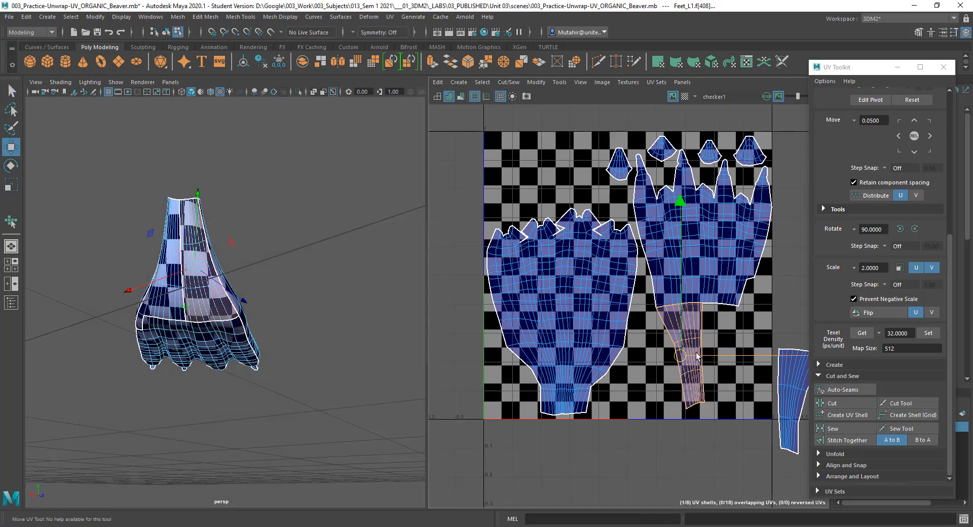
{"action": "left_click_drag", "start_coordinate": [681, 361], "coordinate": [463, 398]}
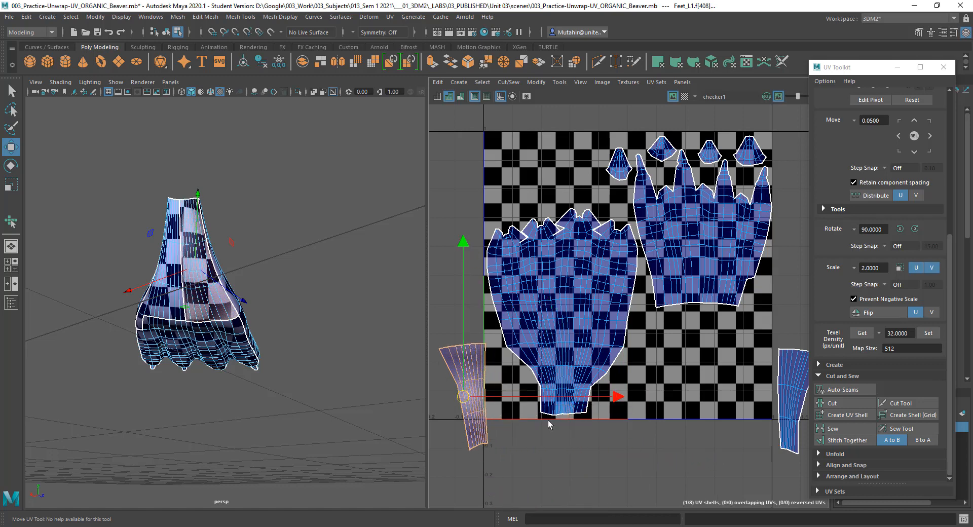
{"action": "middle_click_drag", "start_coordinate": [549, 420], "coordinate": [557, 415], "text": "alt"}
- Select the side seam edges of the heel patch lying beside the tile's lower-left corner and stitch it to the large uncut foot shell
{"action": "left_click_drag", "start_coordinate": [278, 330], "coordinate": [250, 317], "text": "alt"}
{"action": "key", "text": "q"}
{"action": "left_click", "coordinate": [216, 234]}
{"action": "left_click_drag", "start_coordinate": [215, 235], "coordinate": [177, 254], "text": "alt"}
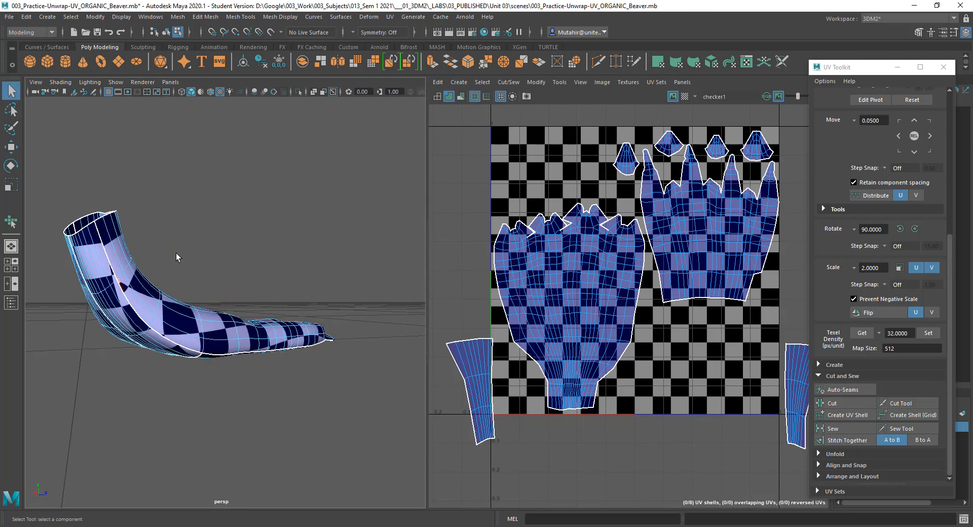
{"action": "right_click_drag", "start_coordinate": [121, 261], "coordinate": [105, 260]}
{"action": "left_click", "coordinate": [107, 261]}
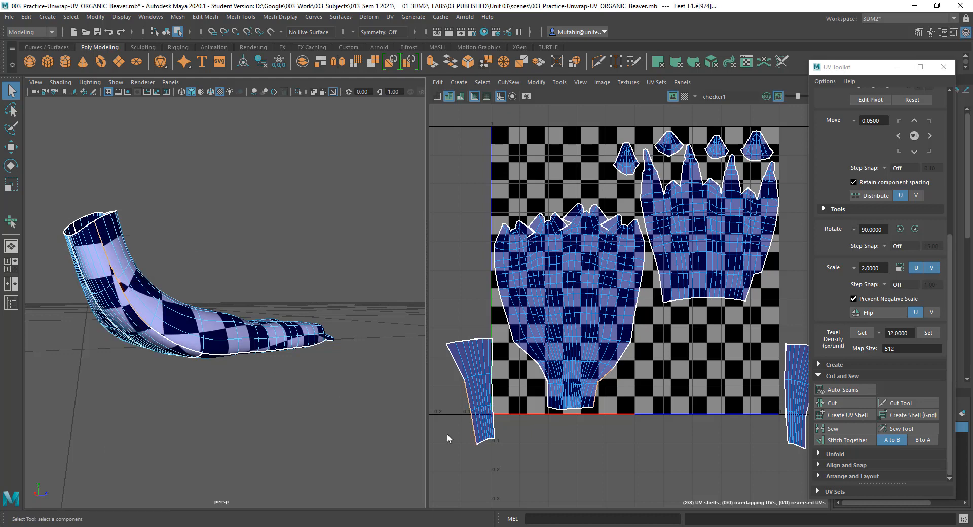
{"action": "middle_click_drag", "start_coordinate": [566, 390], "coordinate": [569, 370], "text": "alt"}
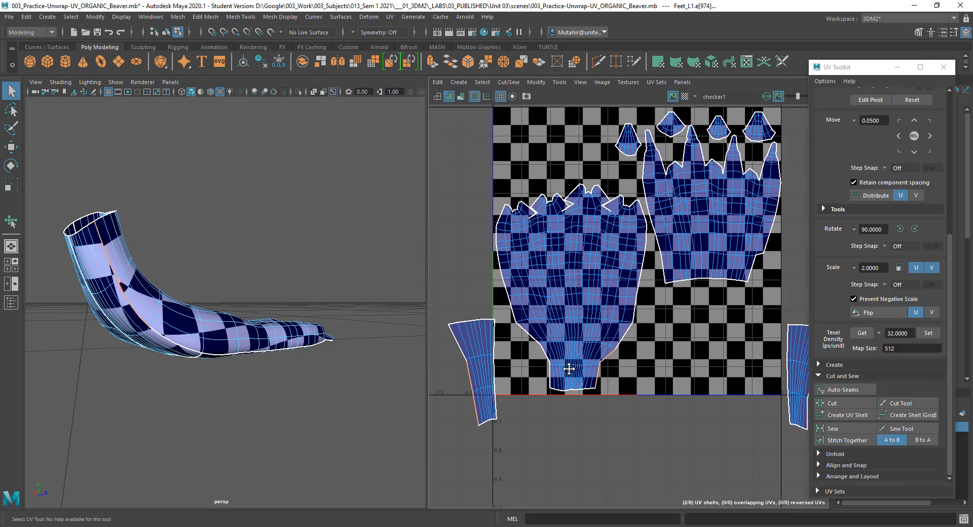
{"action": "left_click", "coordinate": [460, 346], "text": "shift"}
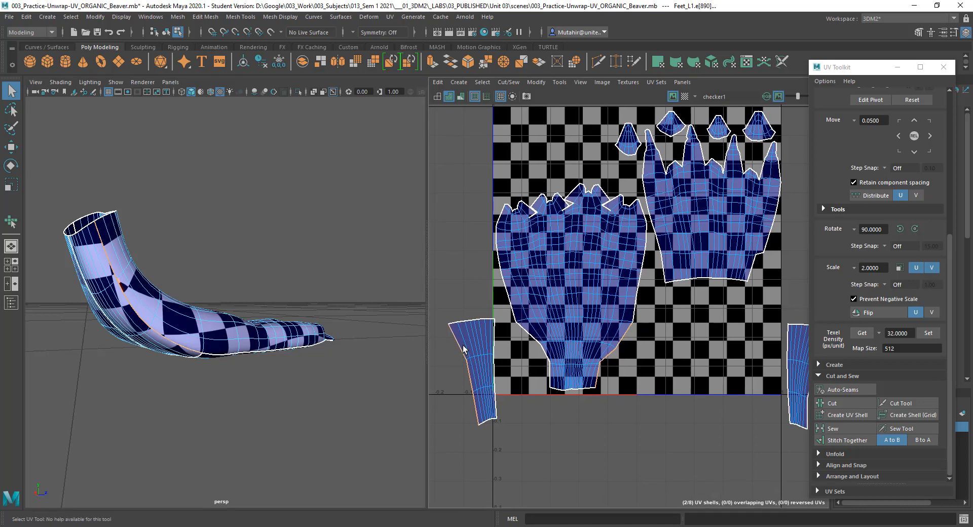
{"action": "left_click", "coordinate": [848, 440]}
- Select the opposite seam edges of the large foot shell, stitch the remaining heel patch to them, and check the joined shell
{"action": "middle_click_drag", "start_coordinate": [659, 422], "coordinate": [671, 402], "text": "alt"}
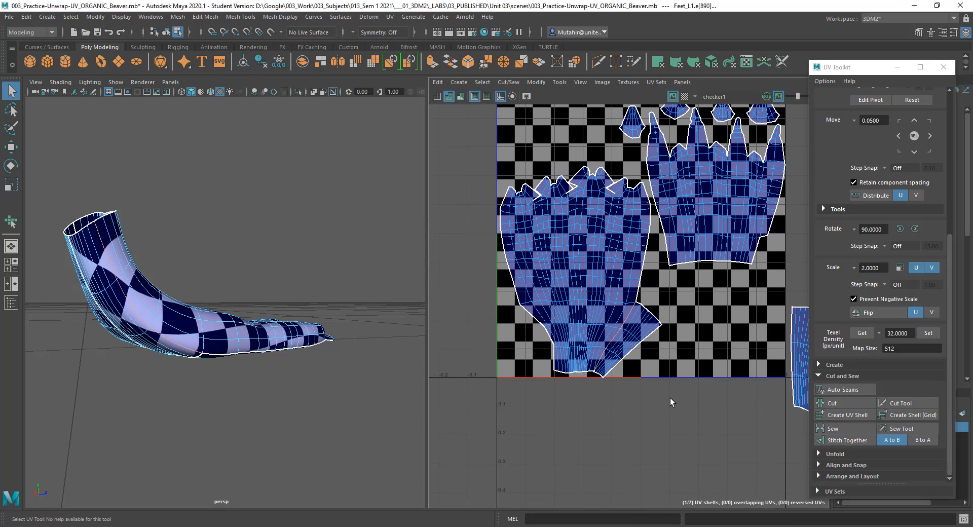
{"action": "middle_click_drag", "start_coordinate": [725, 368], "coordinate": [693, 362], "text": "alt"}
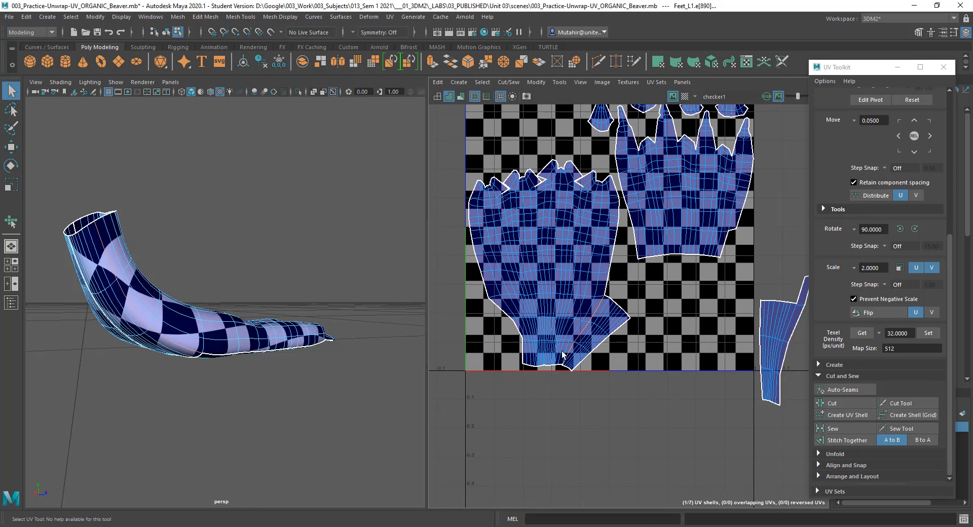
{"action": "right_click", "coordinate": [504, 327]}
{"action": "left_click", "coordinate": [504, 315]}
{"action": "right_click_drag", "start_coordinate": [719, 366], "coordinate": [672, 375], "text": "alt"}
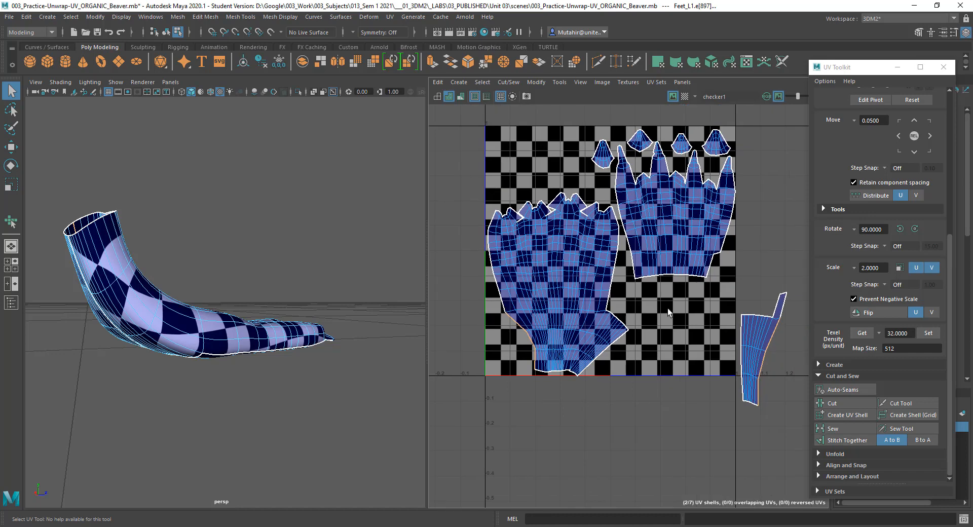
{"action": "left_click", "coordinate": [848, 440]}
{"action": "middle_click_drag", "start_coordinate": [589, 347], "coordinate": [607, 359], "text": "alt"}
{"action": "right_click_drag", "start_coordinate": [606, 359], "coordinate": [638, 362], "text": "alt"}
{"action": "middle_click_drag", "start_coordinate": [572, 362], "coordinate": [613, 355], "text": "alt"}
{"action": "middle_click_drag", "start_coordinate": [565, 320], "coordinate": [588, 302], "text": "alt"}
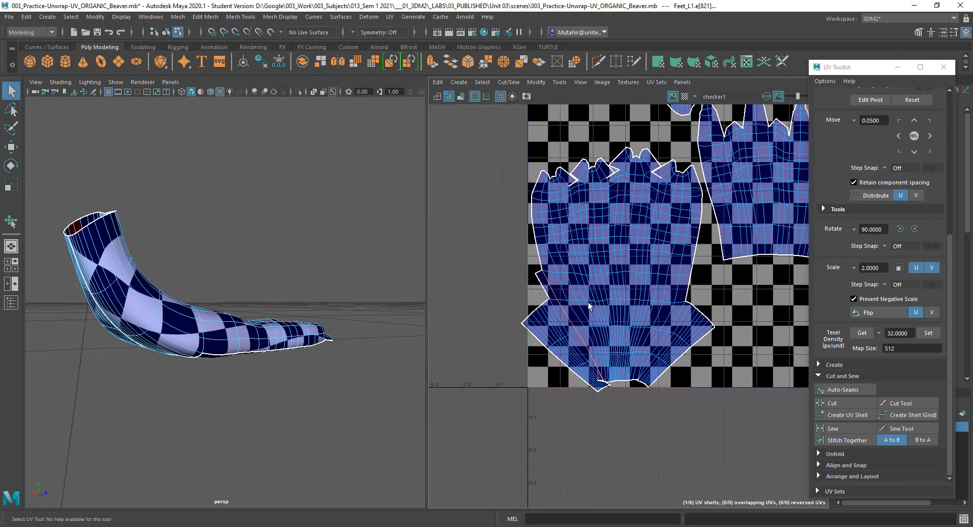
- Select the UVs across the lower heel area of the large foot shell and unfold them with the Smooth tool
{"action": "right_click_drag", "start_coordinate": [588, 303], "coordinate": [644, 300]}
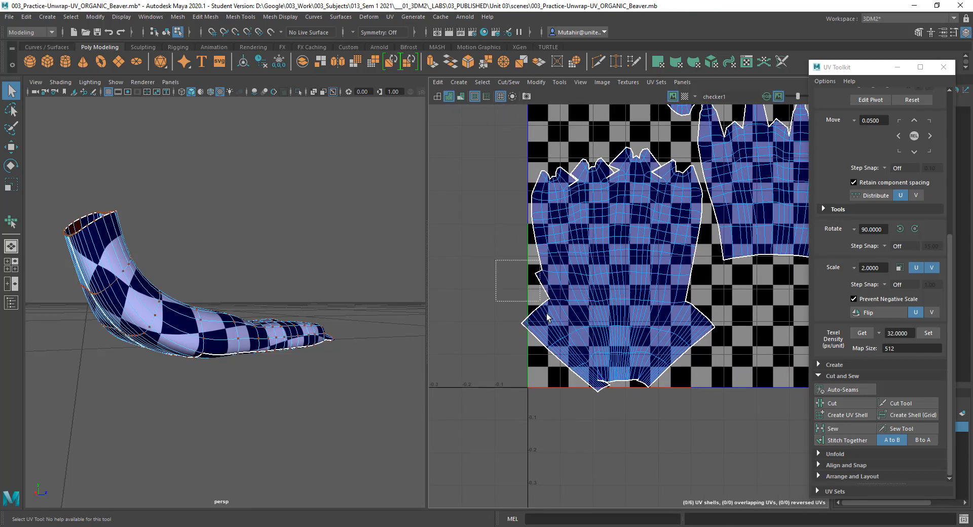
{"action": "left_click_drag", "start_coordinate": [547, 316], "coordinate": [720, 430]}
{"action": "left_click", "coordinate": [560, 82]}
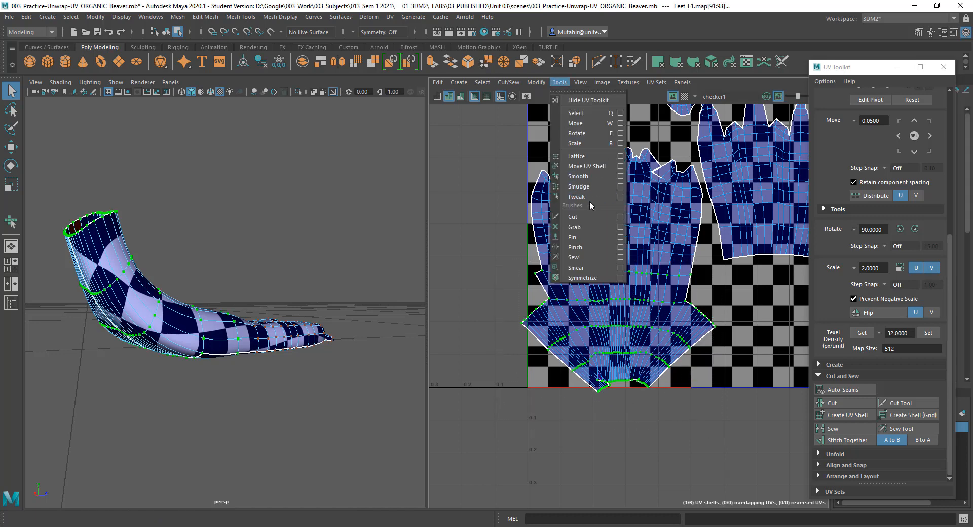
{"action": "left_click", "coordinate": [578, 177]}
{"action": "left_click_drag", "start_coordinate": [507, 393], "coordinate": [573, 388]}
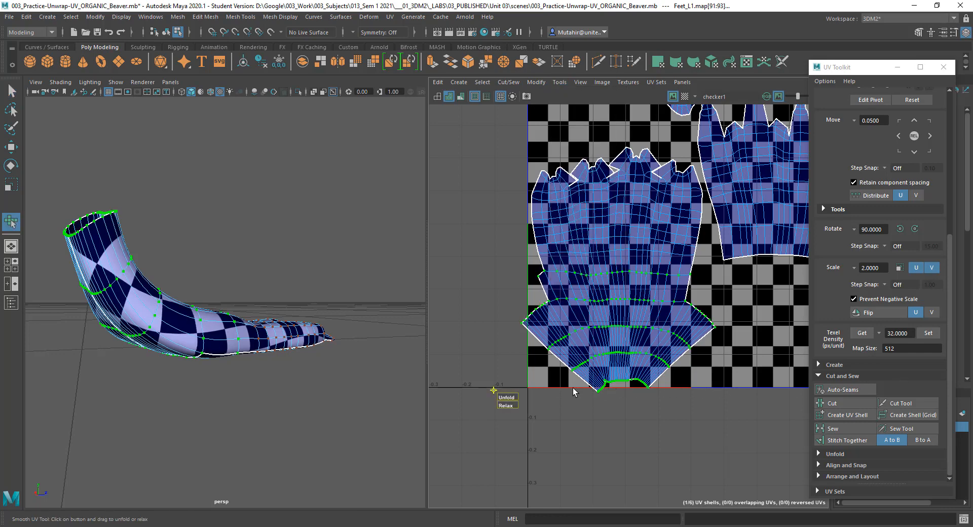
{"action": "left_click", "coordinate": [669, 417]}
- Select the UVs along the large shell's ankle-opening border and unfold them to even out the edge
{"action": "scroll", "coordinate": [659, 285], "scroll_direction": "up", "scroll_amount": 5}
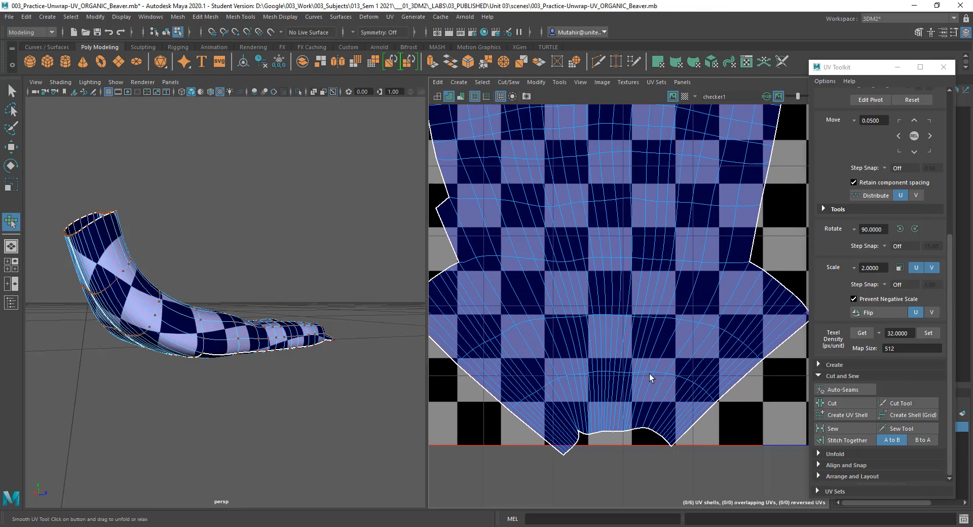
{"action": "middle_click_drag", "start_coordinate": [650, 378], "coordinate": [659, 321], "text": "alt"}
{"action": "left_click_drag", "start_coordinate": [681, 416], "coordinate": [541, 365]}
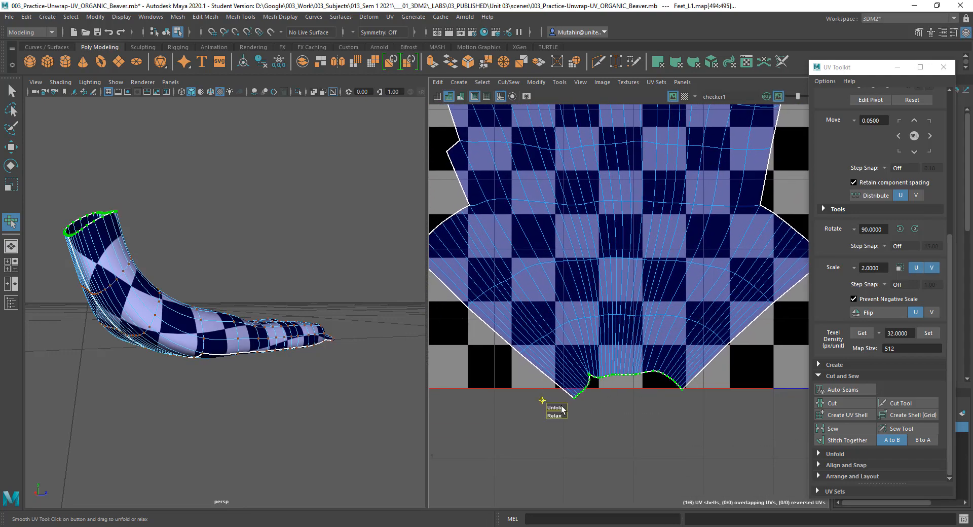
{"action": "left_click_drag", "start_coordinate": [561, 411], "coordinate": [750, 348]}
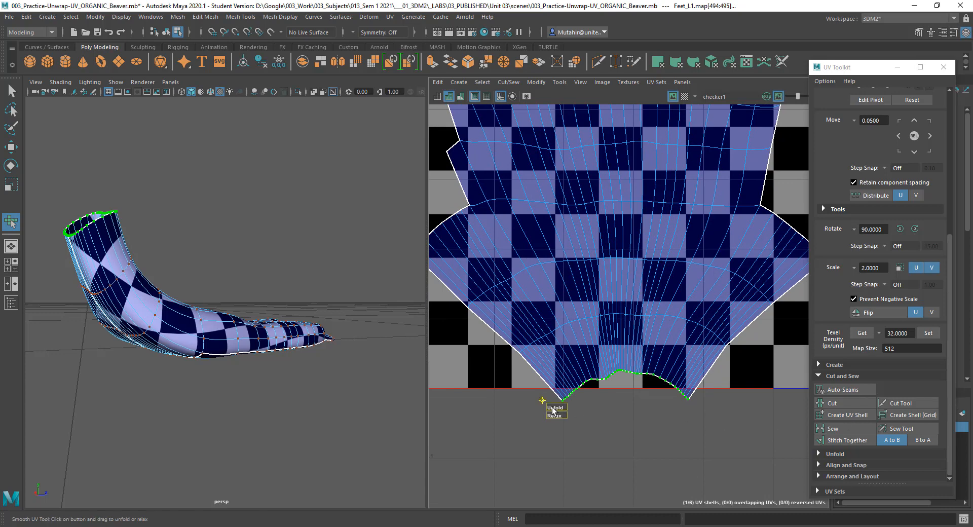
- Unfold the row of UVs just inside the ankle-opening border, then exit the Smooth tool and clear the selection
{"action": "scroll", "coordinate": [615, 421], "scroll_direction": "down", "scroll_amount": 2}
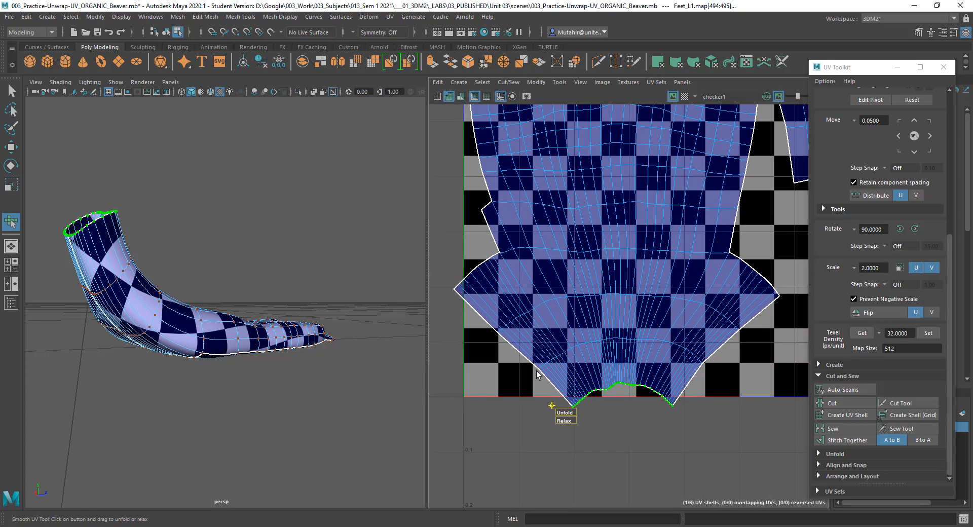
{"action": "left_click_drag", "start_coordinate": [573, 347], "coordinate": [725, 384]}
{"action": "left_click_drag", "start_coordinate": [520, 377], "coordinate": [573, 377]}
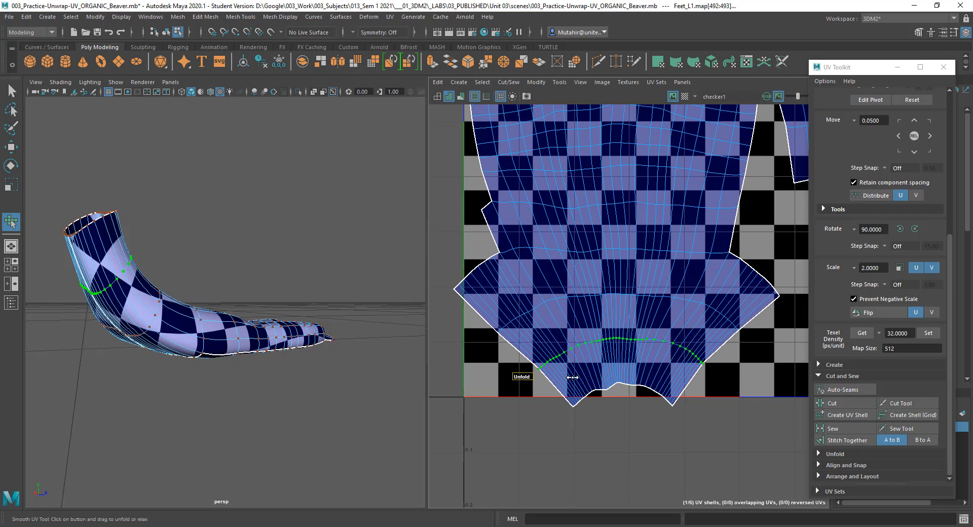
{"action": "left_click_drag", "start_coordinate": [815, 378], "coordinate": [815, 377]}
{"action": "key", "text": "q"}
{"action": "left_click", "coordinate": [707, 424]}
- Switch to object mode and examine the checker pattern around the foot's heel, sole, sides and top for distortion and seams
{"action": "scroll", "coordinate": [657, 408], "scroll_direction": "down", "scroll_amount": 1}
{"action": "left_click_drag", "start_coordinate": [151, 296], "coordinate": [126, 307], "text": "alt"}
{"action": "right_click_drag", "start_coordinate": [153, 302], "coordinate": [187, 254]}
{"action": "left_click_drag", "start_coordinate": [278, 283], "coordinate": [230, 295], "text": "alt"}
{"action": "scroll", "coordinate": [205, 304], "scroll_direction": "up", "scroll_amount": 4}
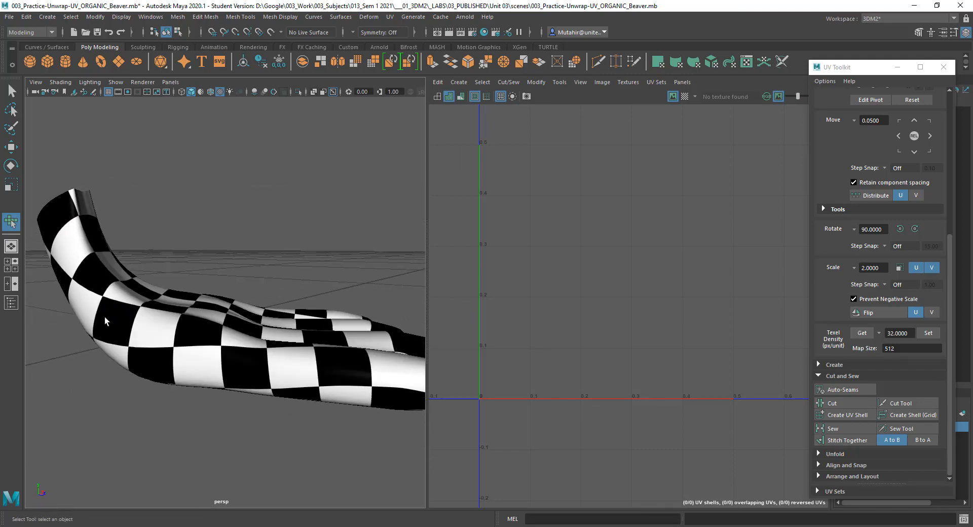
{"action": "left_click_drag", "start_coordinate": [106, 320], "coordinate": [70, 307], "text": "alt"}
{"action": "left_click_drag", "start_coordinate": [191, 385], "coordinate": [267, 337], "text": "alt"}
{"action": "right_click_drag", "start_coordinate": [161, 306], "coordinate": [228, 366], "text": "alt"}
{"action": "left_click_drag", "start_coordinate": [228, 366], "coordinate": [269, 214], "text": "alt"}
{"action": "right_click_drag", "start_coordinate": [269, 213], "coordinate": [225, 240], "text": "alt"}
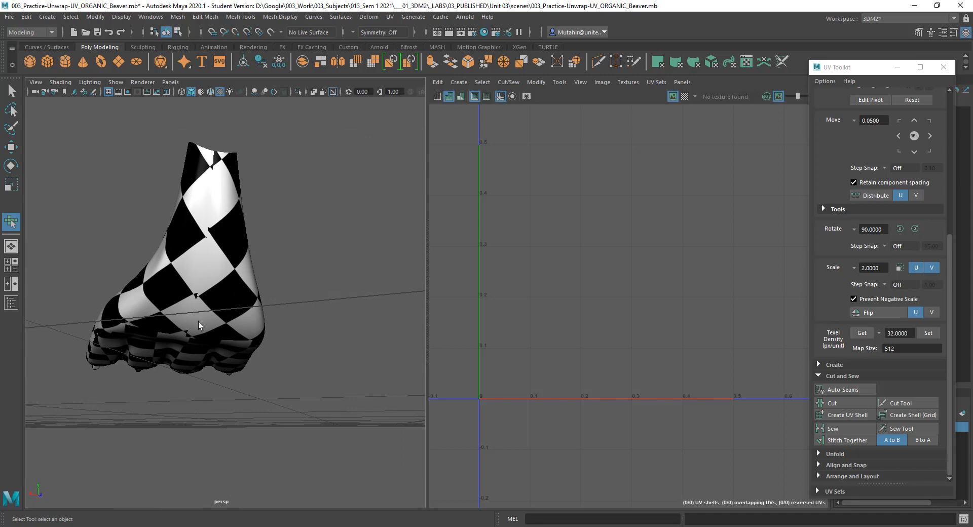
{"action": "left_click_drag", "start_coordinate": [180, 242], "coordinate": [147, 259], "text": "alt"}
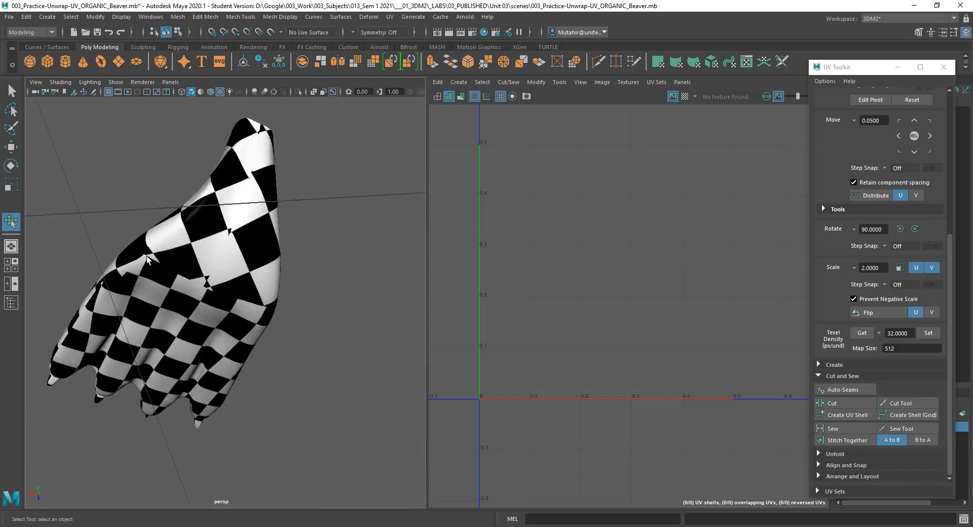
{"action": "left_click_drag", "start_coordinate": [218, 291], "coordinate": [304, 344], "text": "alt"}
{"action": "right_click_drag", "start_coordinate": [303, 344], "coordinate": [299, 388], "text": "alt"}
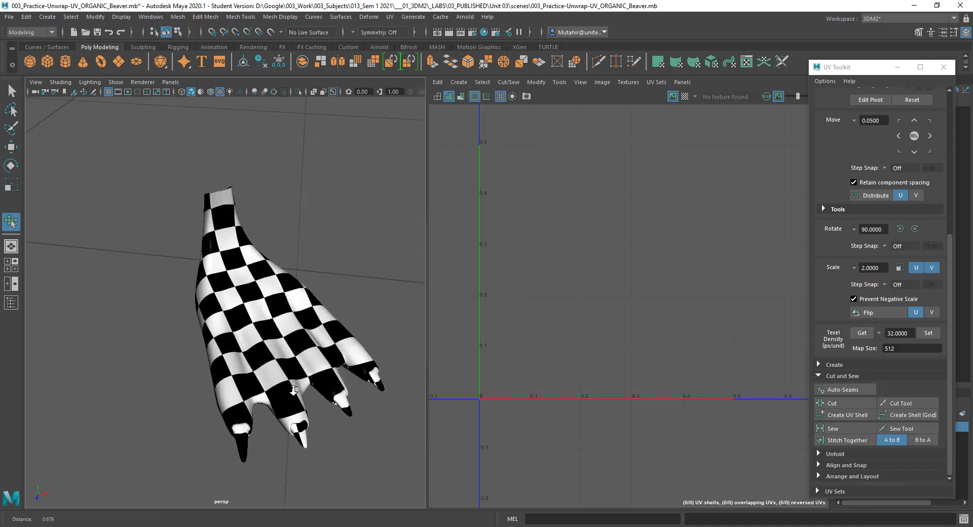
{"action": "left_click_drag", "start_coordinate": [299, 387], "coordinate": [324, 354], "text": "alt"}
- Select the foot and move its large UV shell up and inward so it sits inside the UV tile
{"action": "left_click", "coordinate": [310, 314]}
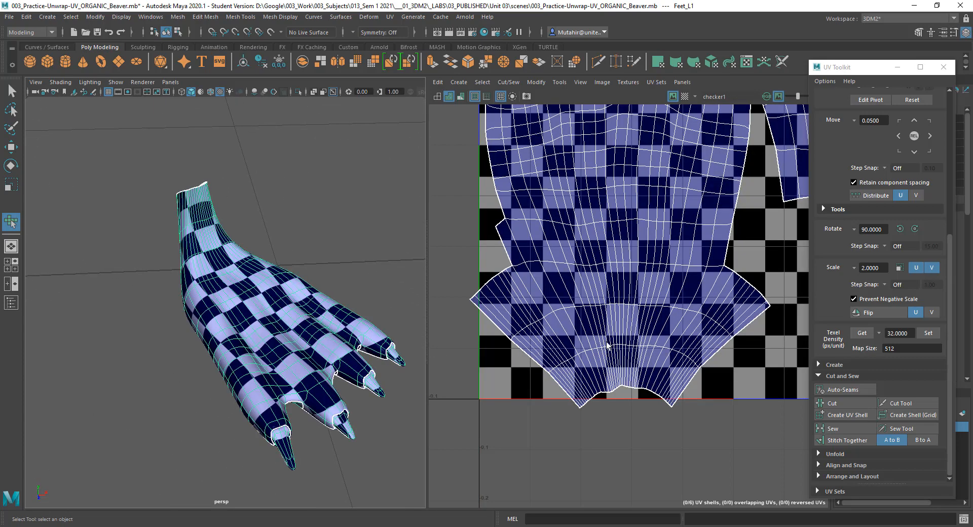
{"action": "key", "text": "w"}
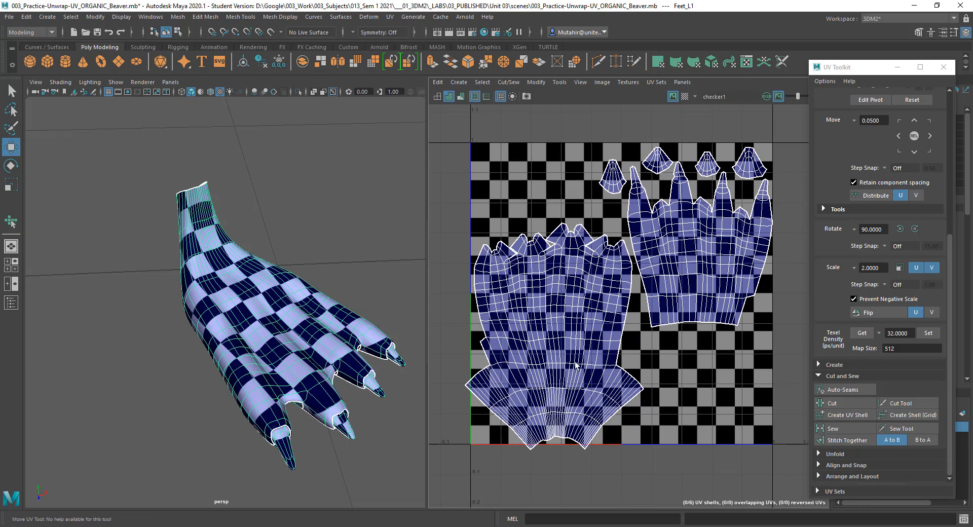
{"action": "right_click_drag", "start_coordinate": [578, 368], "coordinate": [560, 351]}
{"action": "left_click", "coordinate": [560, 350]}
{"action": "left_click_drag", "start_coordinate": [559, 348], "coordinate": [567, 333]}
- Select all the foot's UV shells and scale them down slightly together
{"action": "left_click_drag", "start_coordinate": [458, 115], "coordinate": [780, 397]}
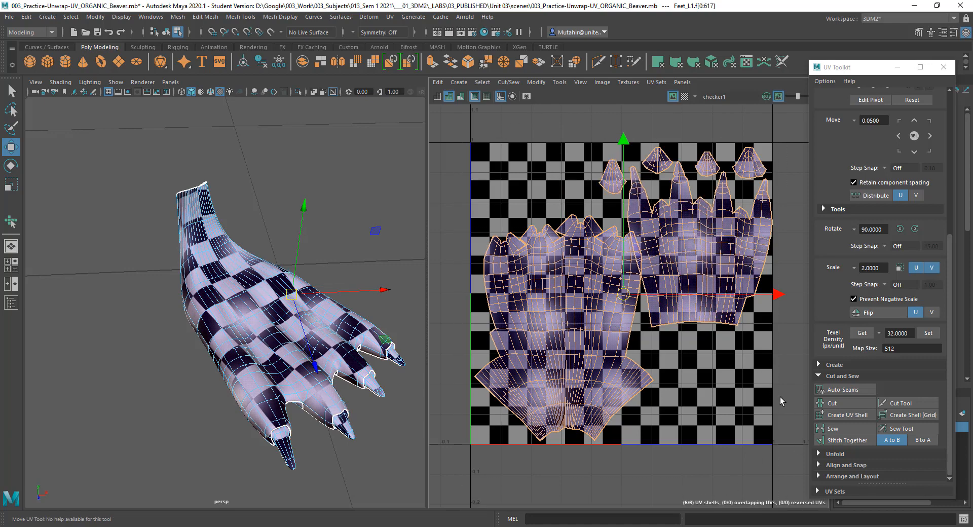
{"action": "key", "text": "r"}
{"action": "left_click_drag", "start_coordinate": [628, 292], "coordinate": [624, 295]}
- Reposition the large shell and the smaller foot shell within the UV tile to leave a gap between them
{"action": "left_click", "coordinate": [591, 329]}
{"action": "key", "text": "w"}
{"action": "left_click_drag", "start_coordinate": [567, 332], "coordinate": [563, 336]}
{"action": "left_click", "coordinate": [723, 267]}
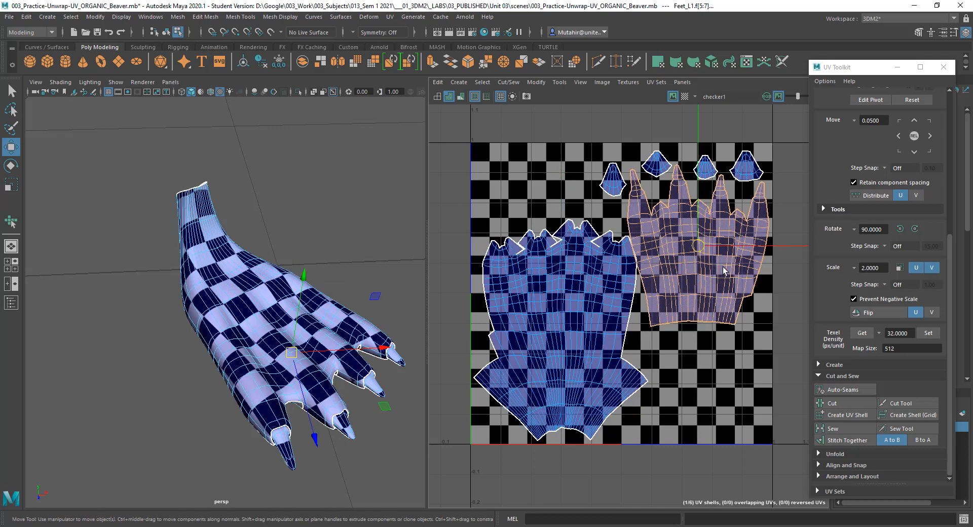
{"action": "left_click_drag", "start_coordinate": [744, 250], "coordinate": [739, 256]}
{"action": "left_click", "coordinate": [595, 311]}
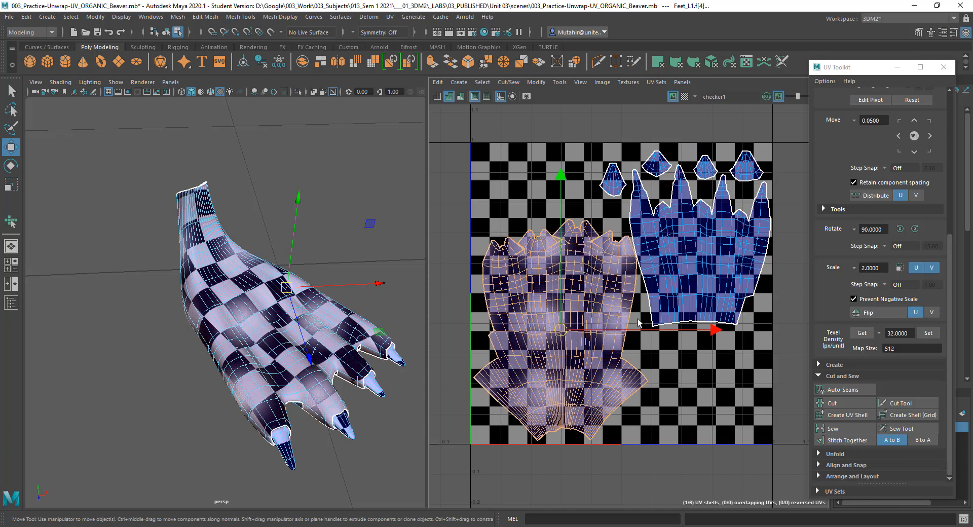
{"action": "left_click_drag", "start_coordinate": [562, 335], "coordinate": [560, 331]}
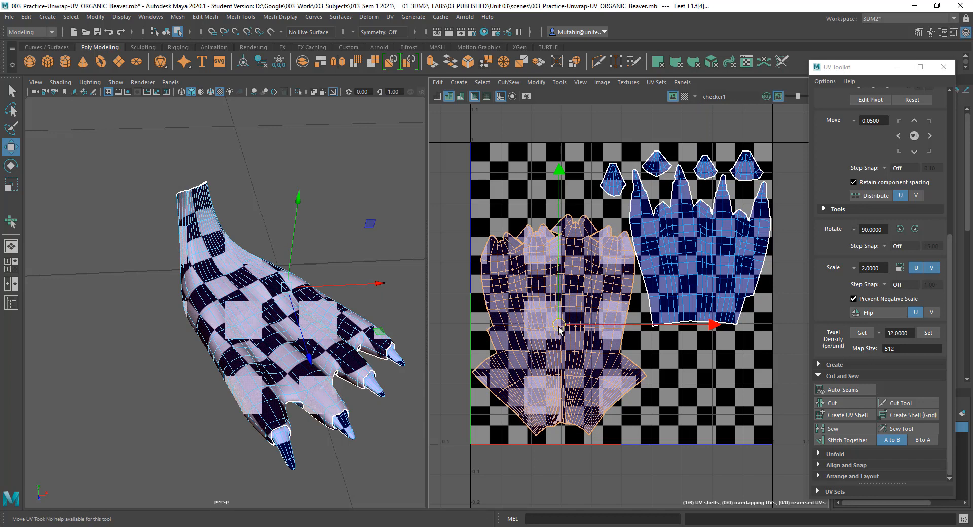
- Nudge the smaller foot shell and the large shell horizontally to fine-tune their spacing, then clear the selection
{"action": "left_click", "coordinate": [686, 372]}
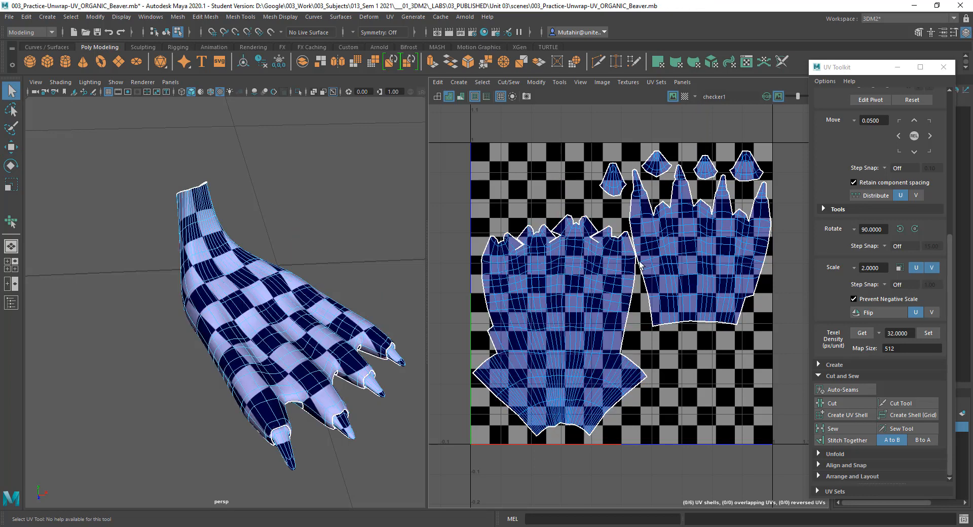
{"action": "left_click", "coordinate": [690, 257]}
{"action": "left_click_drag", "start_coordinate": [712, 247], "coordinate": [711, 247]}
{"action": "left_click", "coordinate": [588, 320]}
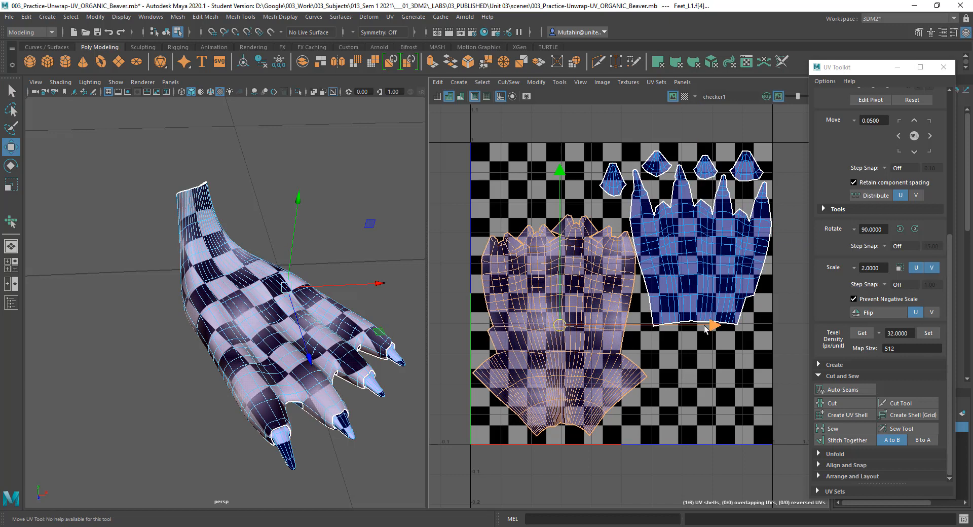
{"action": "left_click_drag", "start_coordinate": [713, 327], "coordinate": [712, 327]}
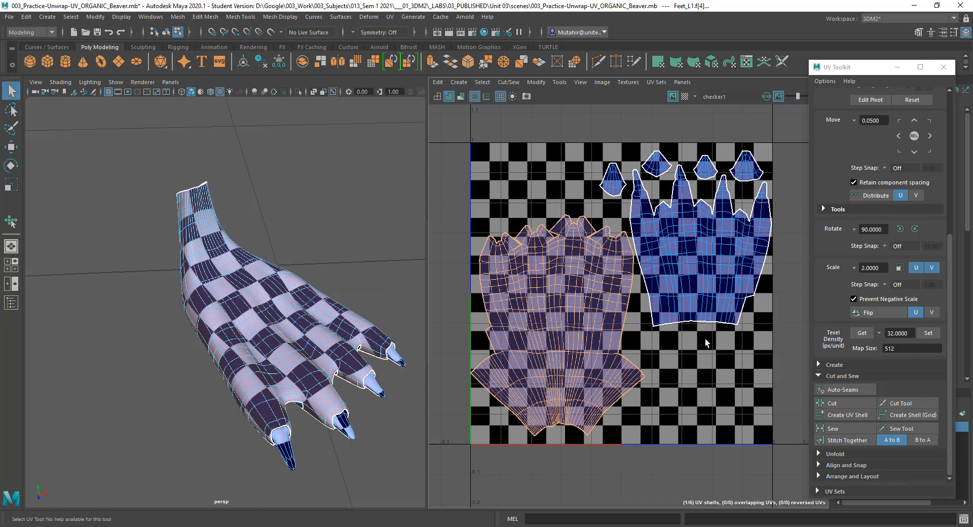
{"action": "key", "text": "q"}
{"action": "left_click", "coordinate": [703, 395]}
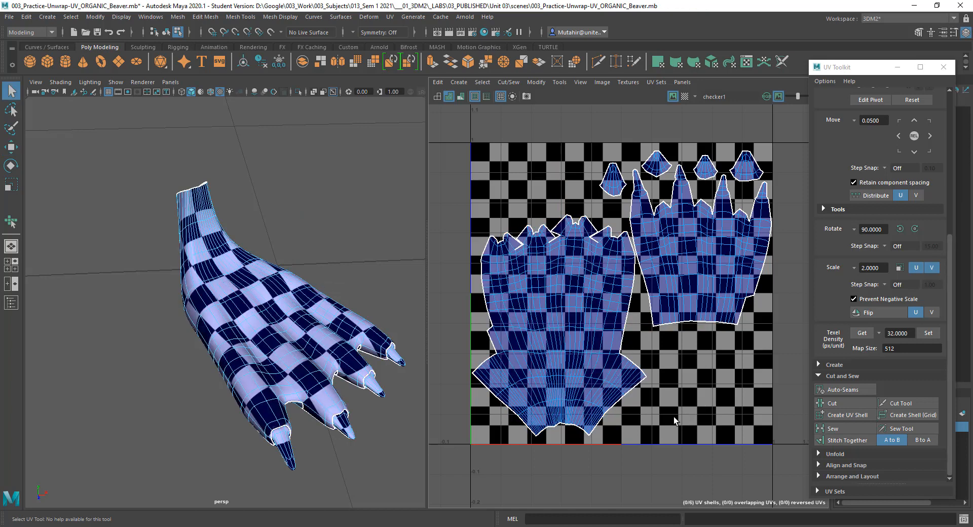
- Return to object mode and examine the checker pattern over the top of the foot, the toes and the claws
{"action": "right_click_drag", "start_coordinate": [273, 258], "coordinate": [279, 274]}
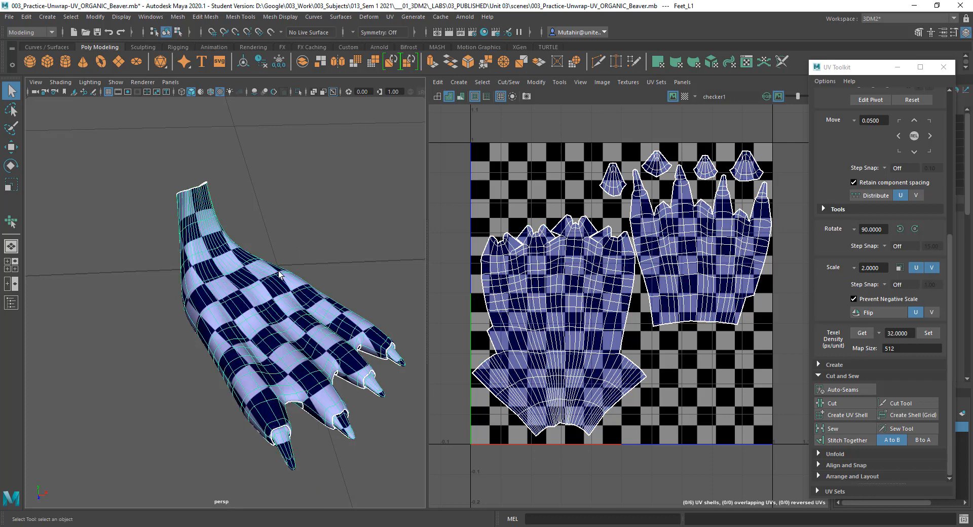
{"action": "left_click", "coordinate": [348, 254]}
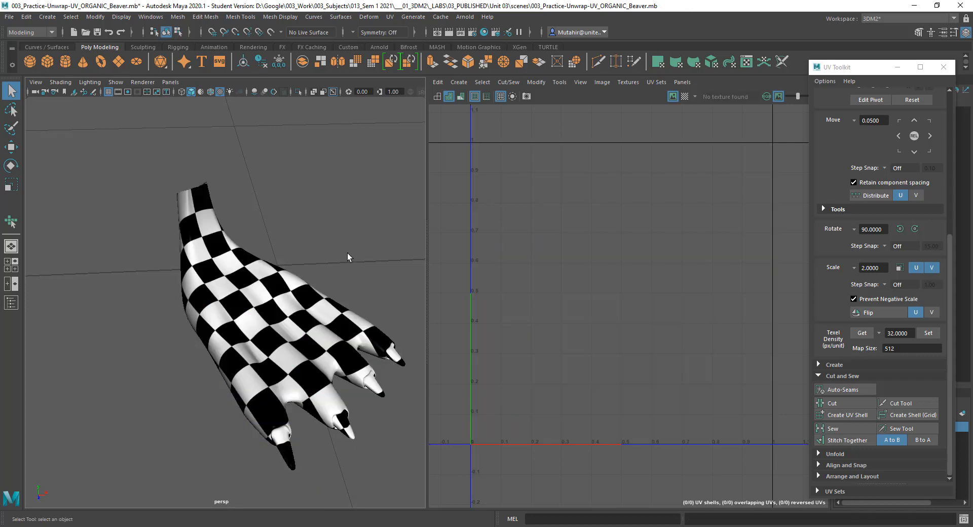
{"action": "left_click_drag", "start_coordinate": [282, 332], "coordinate": [281, 337], "text": "alt"}
{"action": "left_click", "coordinate": [281, 337]}
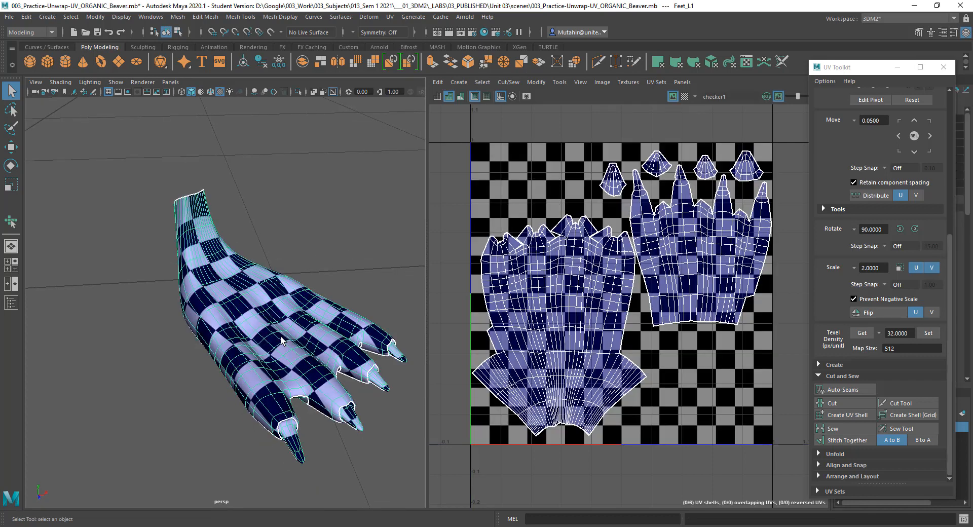
{"action": "left_click", "coordinate": [282, 223]}
{"action": "middle_click_drag", "start_coordinate": [302, 335], "coordinate": [290, 244], "text": "alt"}
{"action": "left_click_drag", "start_coordinate": [291, 244], "coordinate": [278, 335], "text": "alt"}
{"action": "middle_click_drag", "start_coordinate": [278, 335], "coordinate": [274, 293], "text": "alt"}
{"action": "right_click_drag", "start_coordinate": [274, 293], "coordinate": [303, 291], "text": "alt"}
{"action": "left_click_drag", "start_coordinate": [302, 291], "coordinate": [310, 267], "text": "alt"}
{"action": "left_click", "coordinate": [310, 267]}
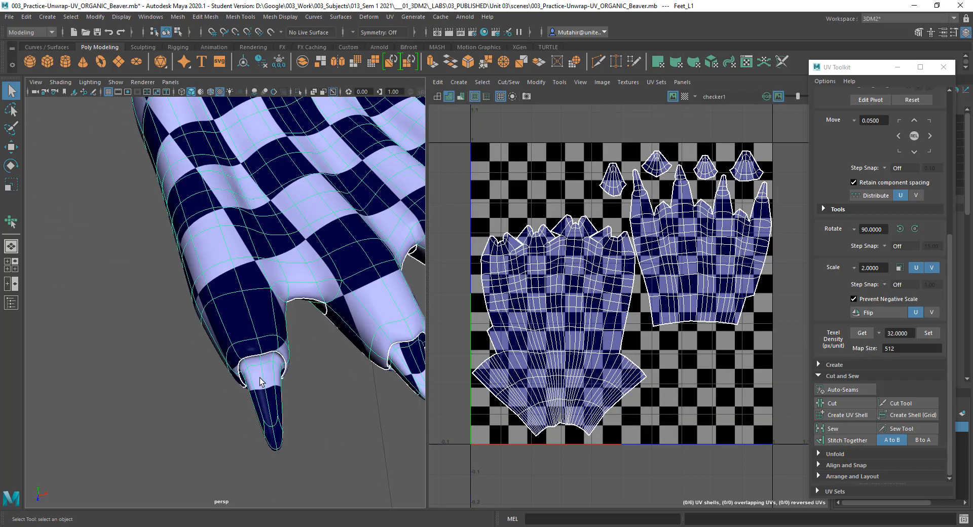
{"action": "middle_click_drag", "start_coordinate": [260, 378], "coordinate": [240, 378], "text": "alt"}
{"action": "right_click_drag", "start_coordinate": [240, 379], "coordinate": [263, 335], "text": "alt"}
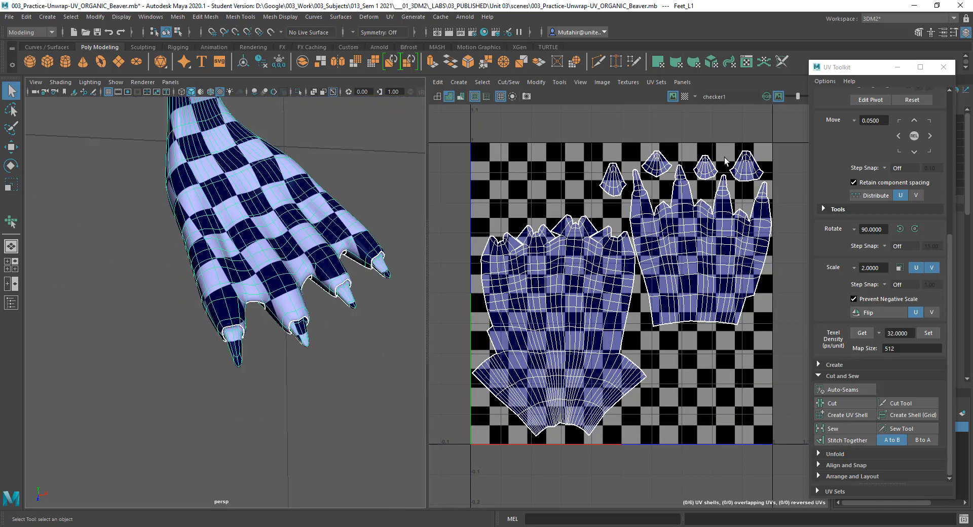
- Open the 2D placement of the checker on the Mat_feet material's color and set Repeat UV to 12 by 12
{"action": "key", "text": "ctrl+a"}
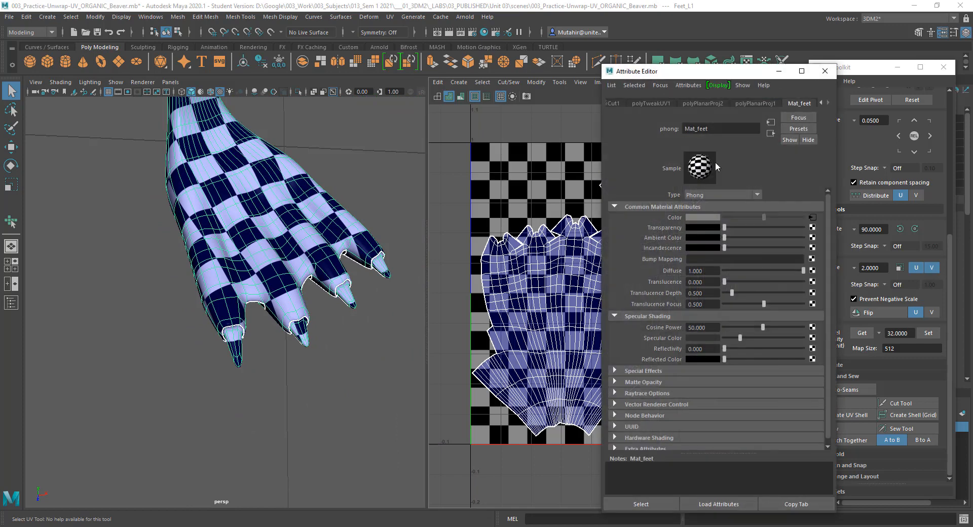
{"action": "left_click", "coordinate": [813, 218]}
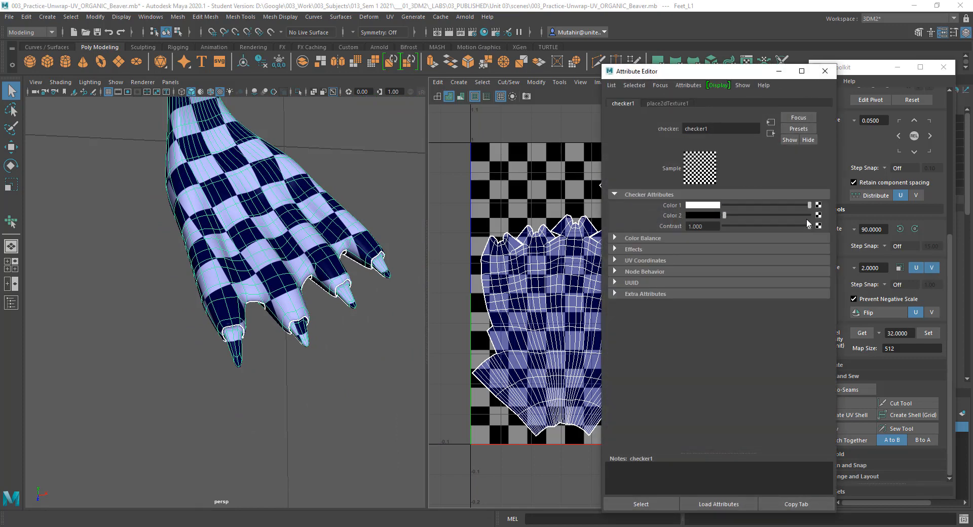
{"action": "left_click", "coordinate": [770, 123]}
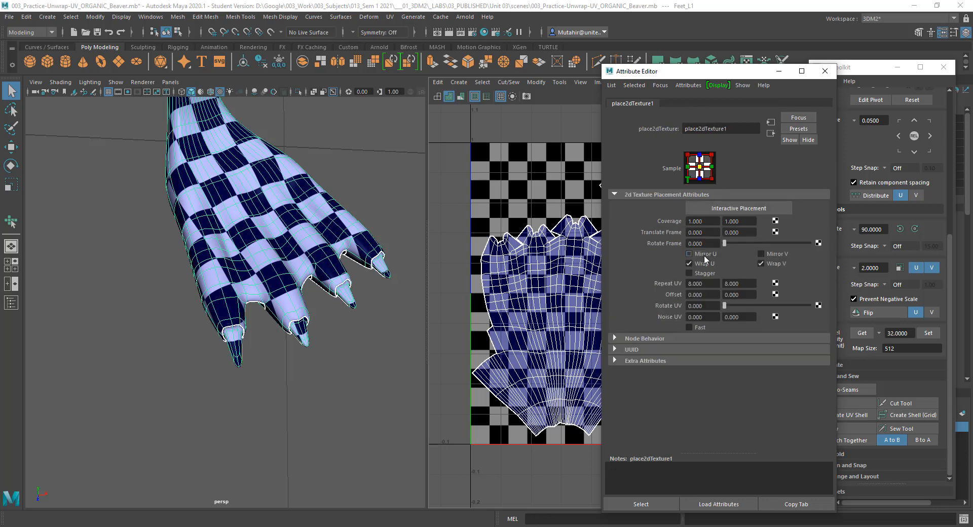
{"action": "left_click", "coordinate": [713, 286]}
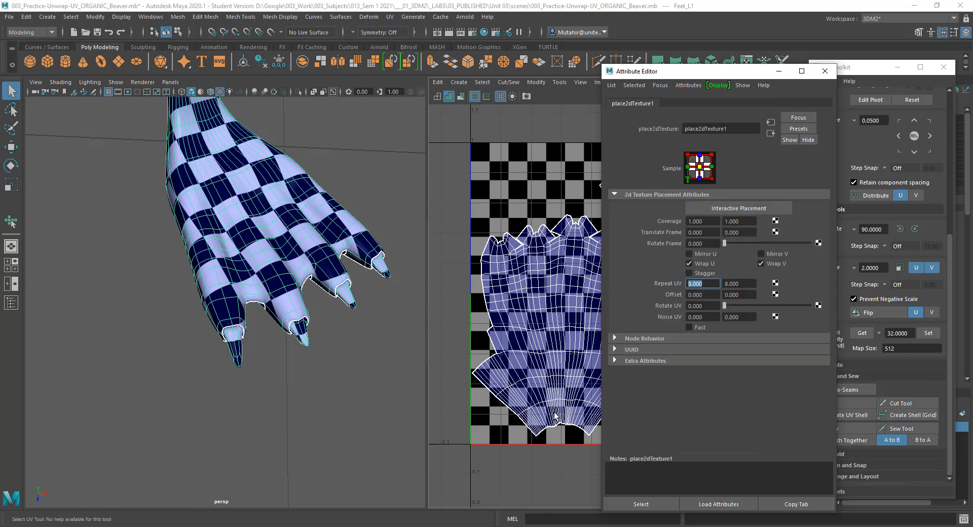
{"action": "type", "text": "12"}
{"action": "key", "text": "Tab"}
{"action": "type", "text": "12"}
{"action": "key", "text": "Tab"}
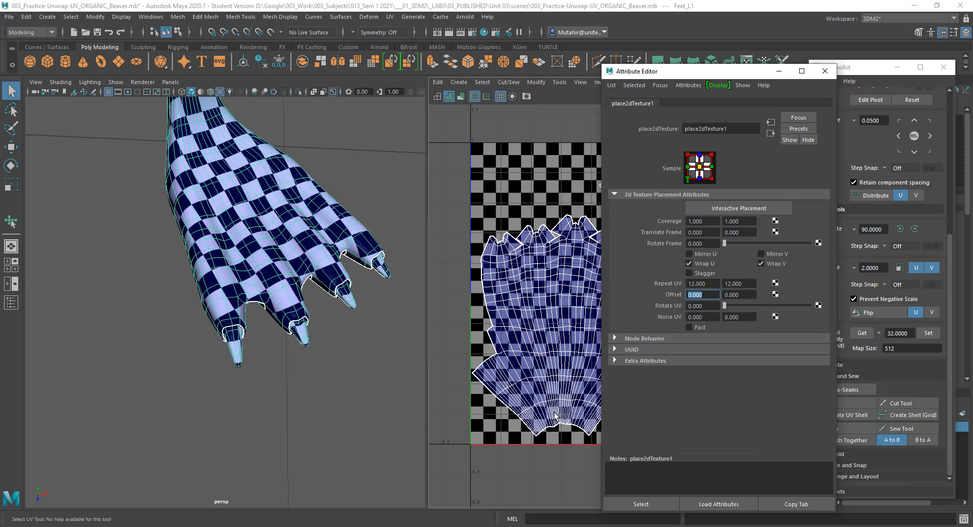
- Set the checker's Repeat UV to 16 by 16, deselect the foot and inspect the pattern on the toes and claws
{"action": "key", "text": "shift+Tab"}
{"action": "key", "text": "shift+Tab"}
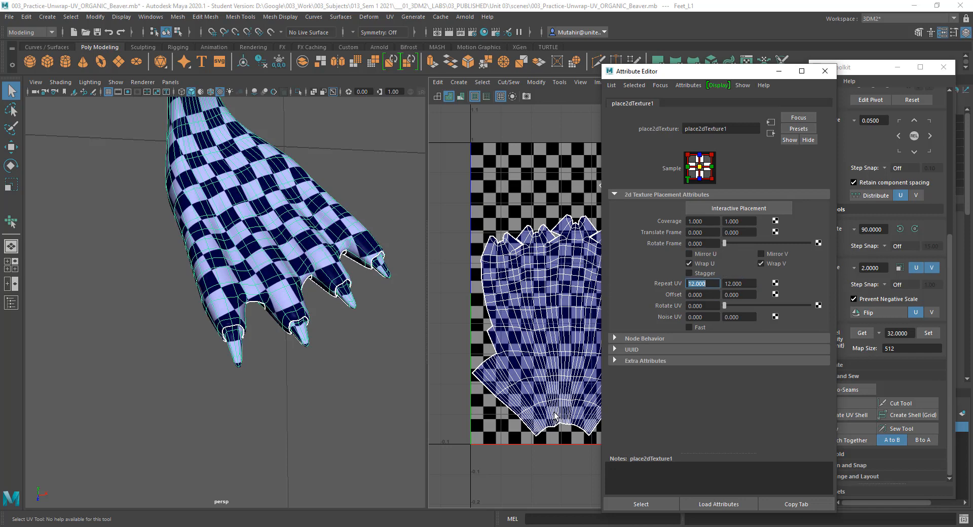
{"action": "type", "text": "16"}
{"action": "key", "text": "Tab"}
{"action": "type", "text": "16"}
{"action": "key", "text": "Return"}
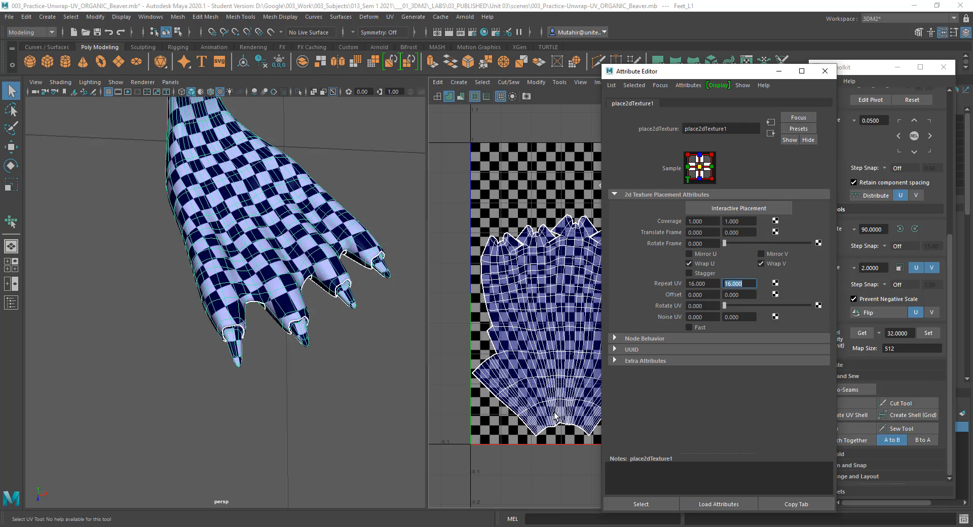
{"action": "left_click", "coordinate": [332, 433]}
{"action": "right_click_drag", "start_coordinate": [282, 240], "coordinate": [249, 412], "text": "alt"}
{"action": "middle_click_drag", "start_coordinate": [350, 412], "coordinate": [255, 413], "text": "alt"}
{"action": "left_click_drag", "start_coordinate": [254, 412], "coordinate": [220, 426], "text": "alt"}
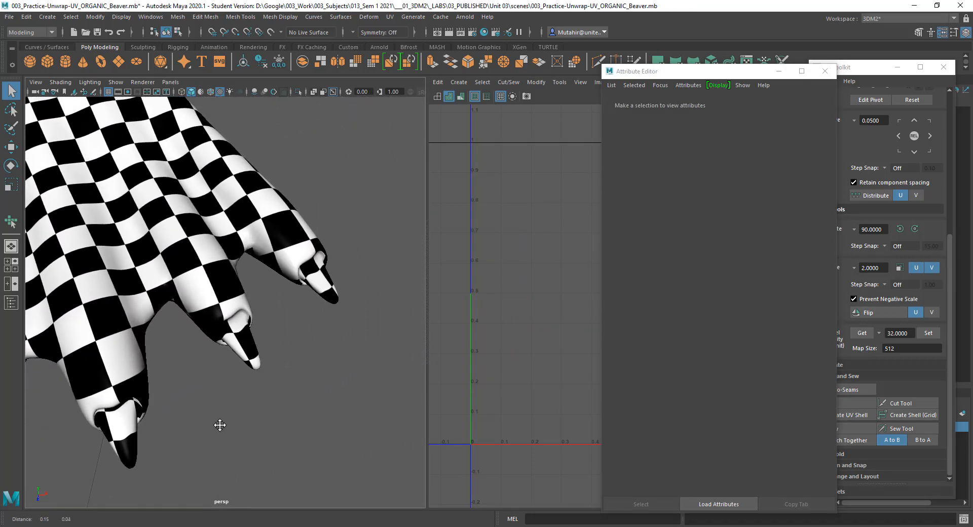
- Close the Attribute Editor, select the foot and stretch the leftmost claw's UV shell along both V and U
{"action": "left_click_drag", "start_coordinate": [288, 394], "coordinate": [268, 364], "text": "alt"}
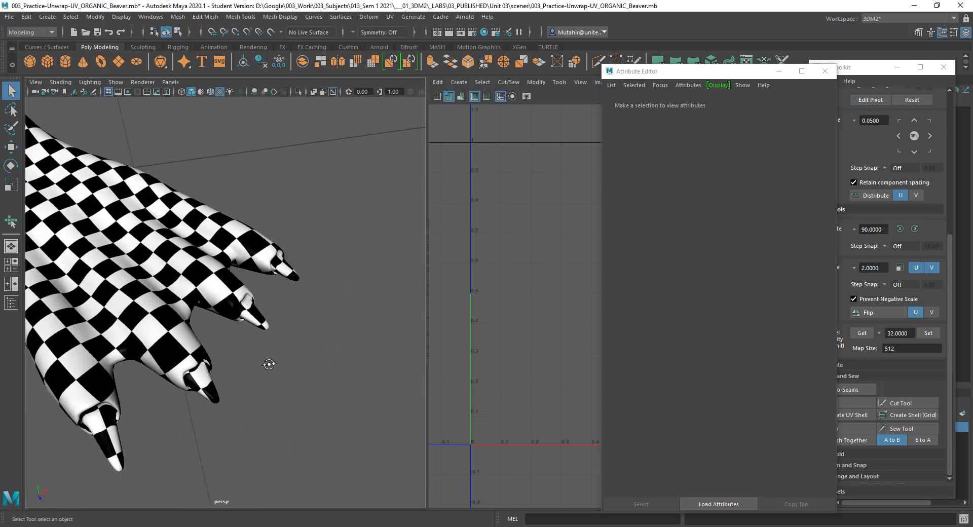
{"action": "middle_click_drag", "start_coordinate": [203, 415], "coordinate": [238, 395], "text": "alt"}
{"action": "left_click", "coordinate": [826, 72]}
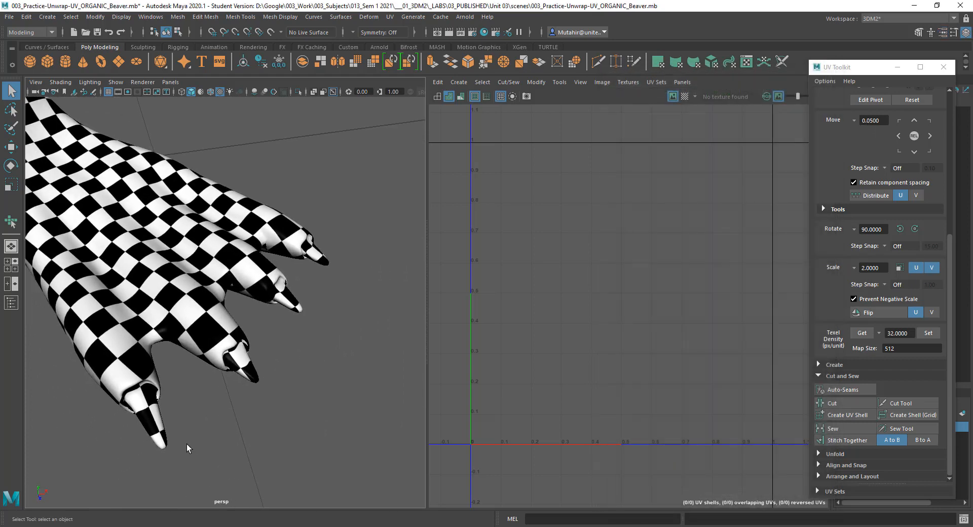
{"action": "left_click", "coordinate": [150, 424]}
{"action": "right_click_drag", "start_coordinate": [615, 201], "coordinate": [571, 186]}
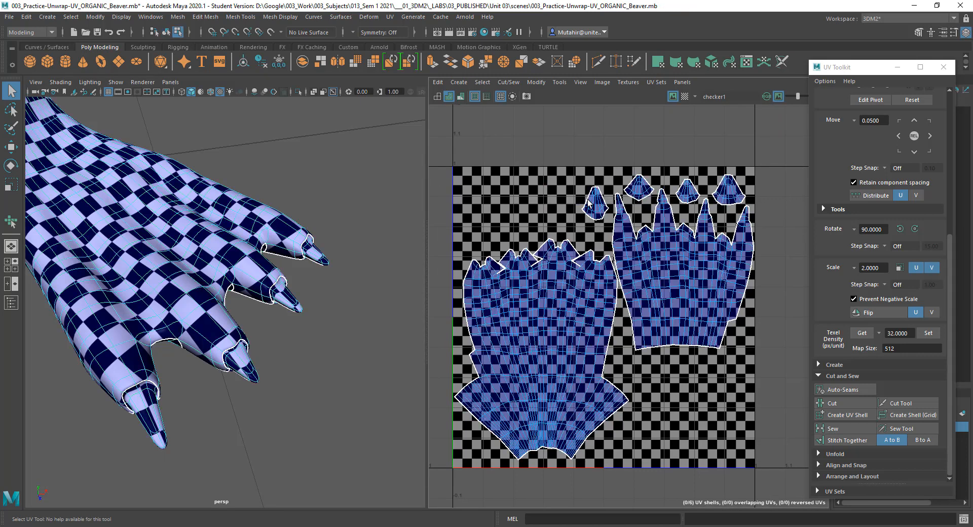
{"action": "left_click", "coordinate": [597, 204]}
{"action": "key", "text": "r"}
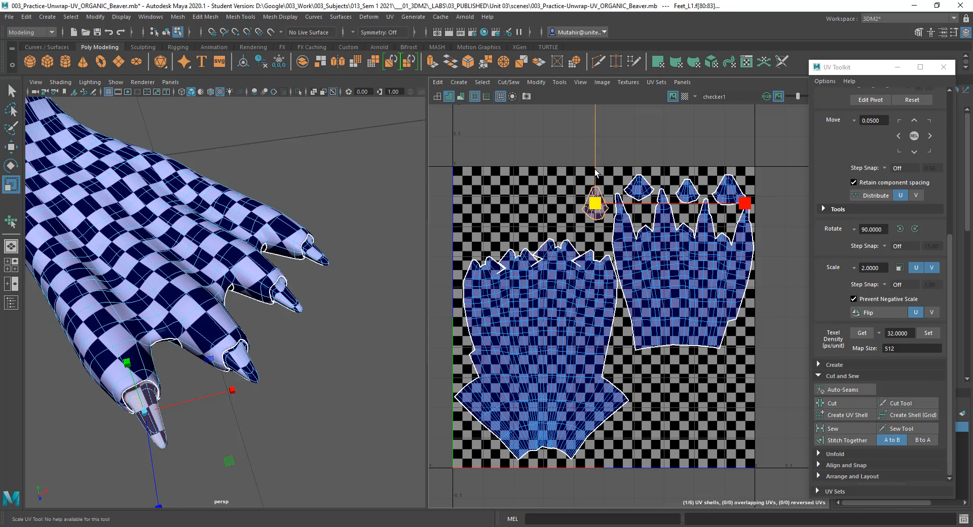
{"action": "left_click_drag", "start_coordinate": [596, 172], "coordinate": [610, 41]}
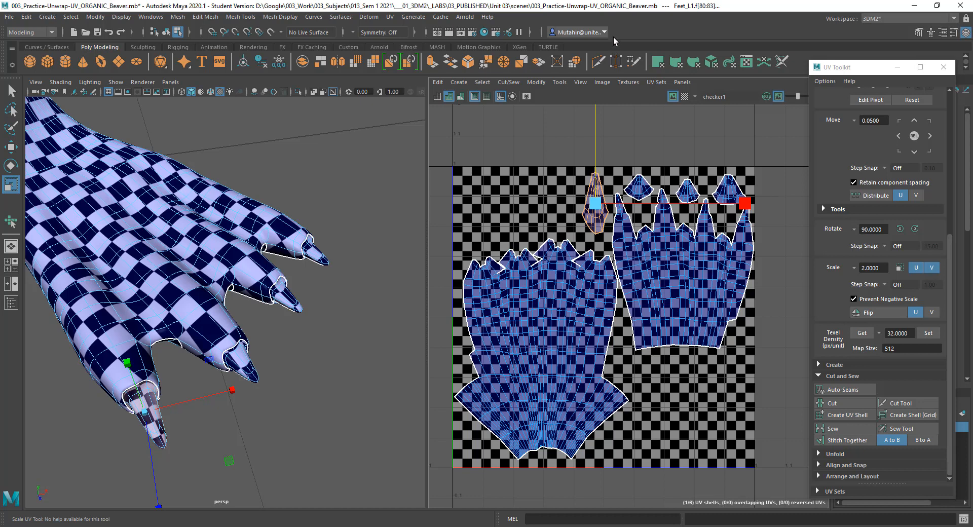
{"action": "left_click_drag", "start_coordinate": [746, 204], "coordinate": [911, 199]}
- Move the claw shell into the empty space below the smaller foot shell, enlarge it further and frame that claw
{"action": "key", "text": "w"}
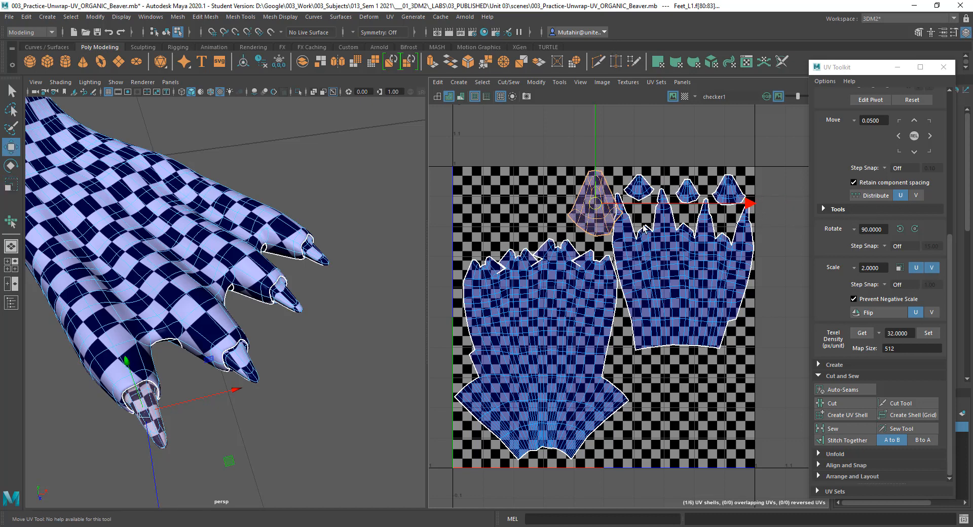
{"action": "left_click_drag", "start_coordinate": [589, 208], "coordinate": [791, 401]}
{"action": "key", "text": "r"}
{"action": "key", "text": "q"}
{"action": "middle_click_drag", "start_coordinate": [160, 459], "coordinate": [228, 390], "text": "alt"}
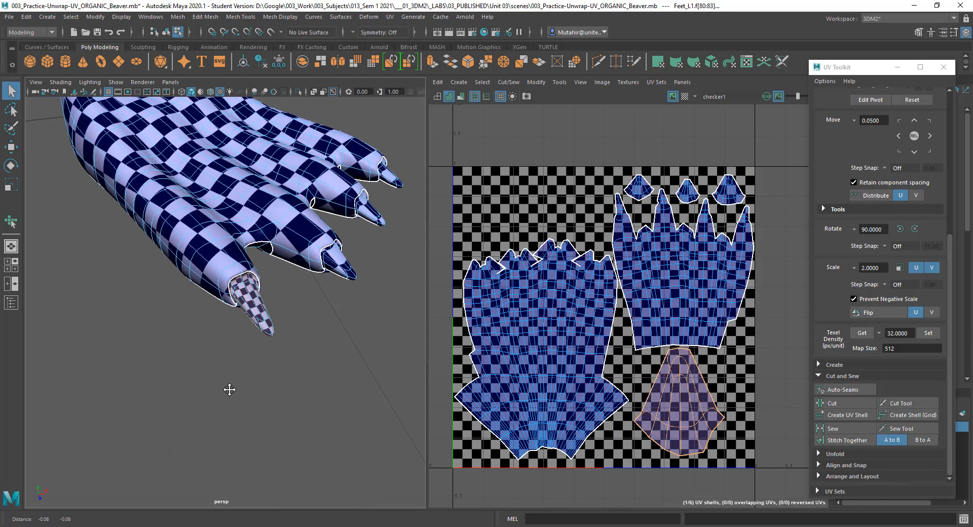
{"action": "key", "text": "f"}
{"action": "left_click_drag", "start_coordinate": [252, 386], "coordinate": [286, 375], "text": "alt"}
- Unfold the tip UVs of the enlarged claw shell with the Smooth tool, compare unsmoothed and smoothed displays, and clear the selection
{"action": "right_click_drag", "start_coordinate": [698, 390], "coordinate": [698, 377]}
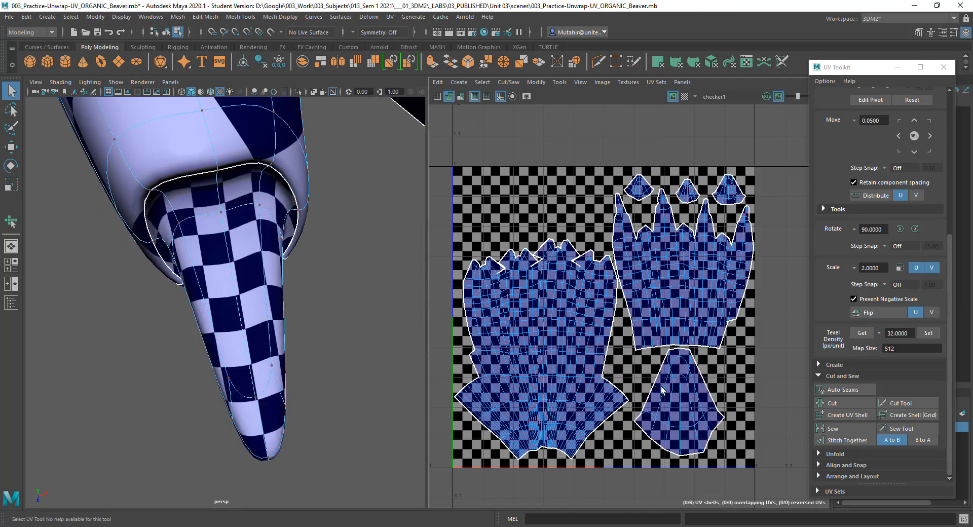
{"action": "left_click_drag", "start_coordinate": [652, 387], "coordinate": [704, 351]}
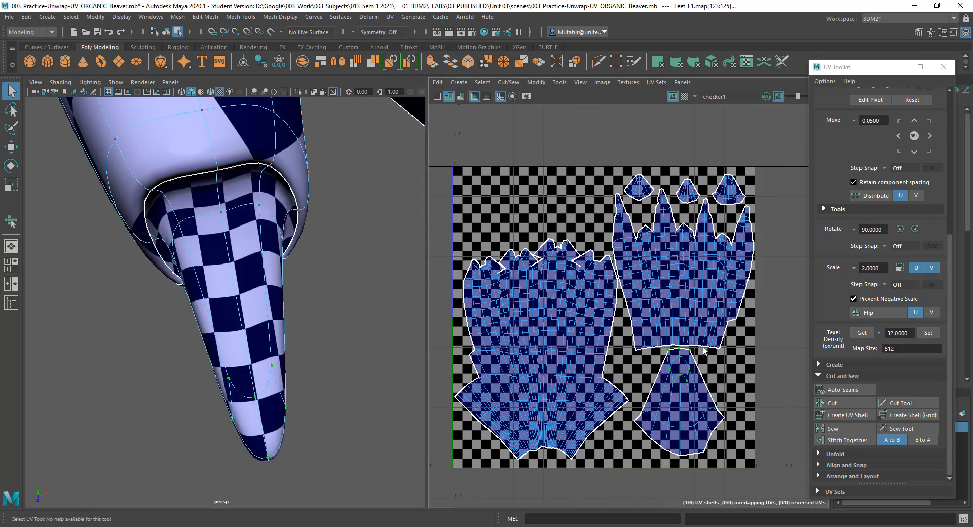
{"action": "left_click", "coordinate": [554, 82]}
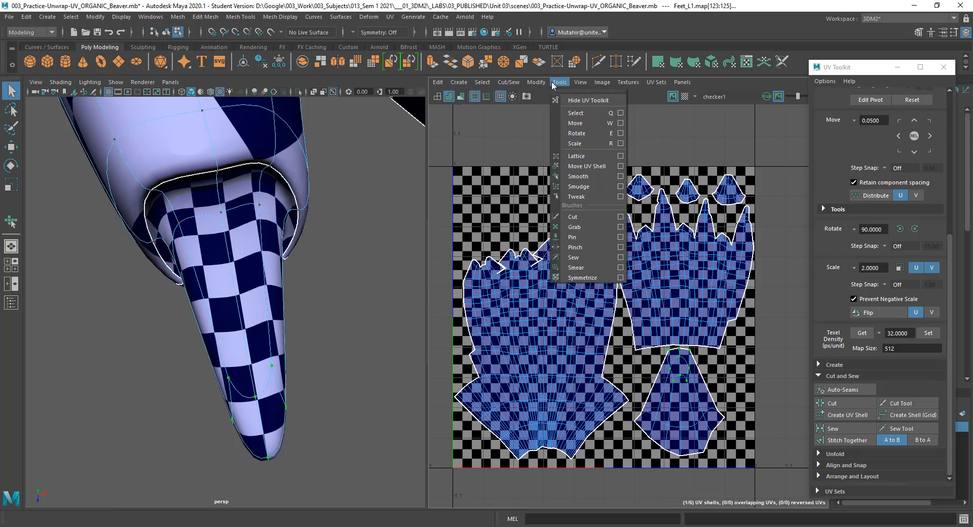
{"action": "left_click", "coordinate": [595, 177]}
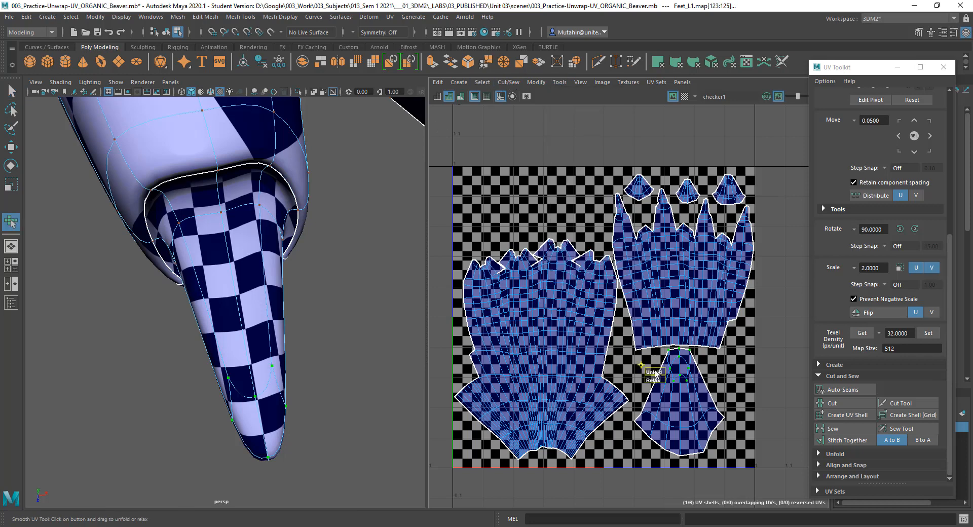
{"action": "left_click_drag", "start_coordinate": [656, 375], "coordinate": [870, 365]}
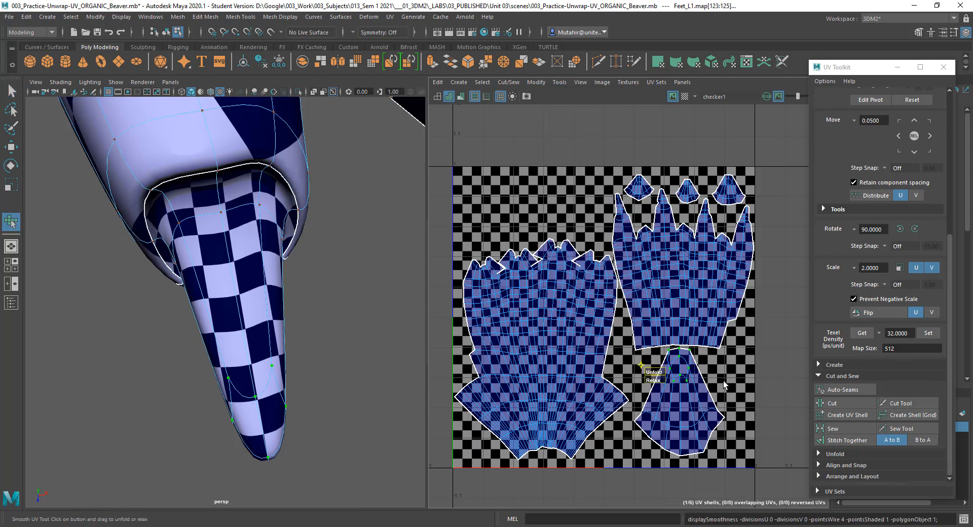
{"action": "key", "text": "1"}
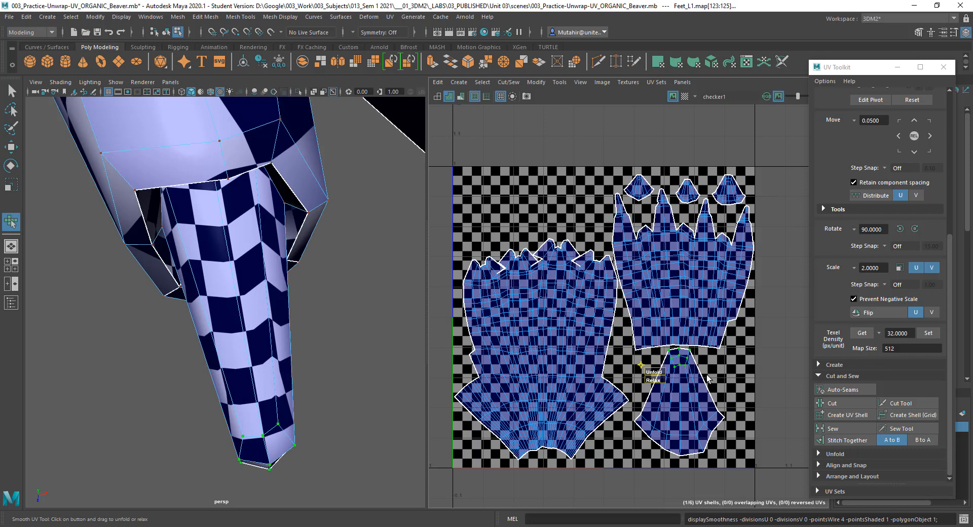
{"action": "key", "text": "3"}
{"action": "left_click", "coordinate": [746, 378]}
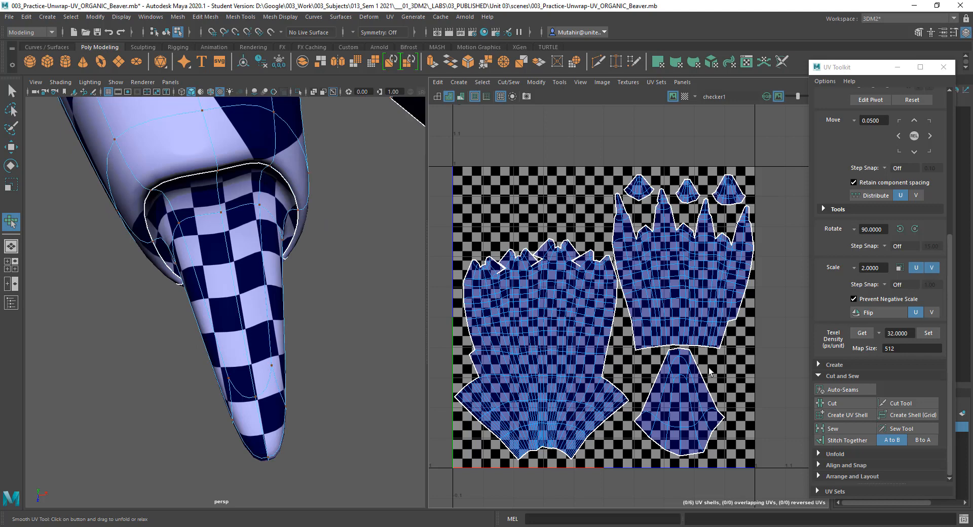
- Select the enlarged claw shell and scale it down uniformly to about the size of the other claw shells
{"action": "middle_click_drag", "start_coordinate": [353, 193], "coordinate": [340, 225], "text": "alt"}
{"action": "right_click_drag", "start_coordinate": [340, 251], "coordinate": [338, 228], "text": "alt"}
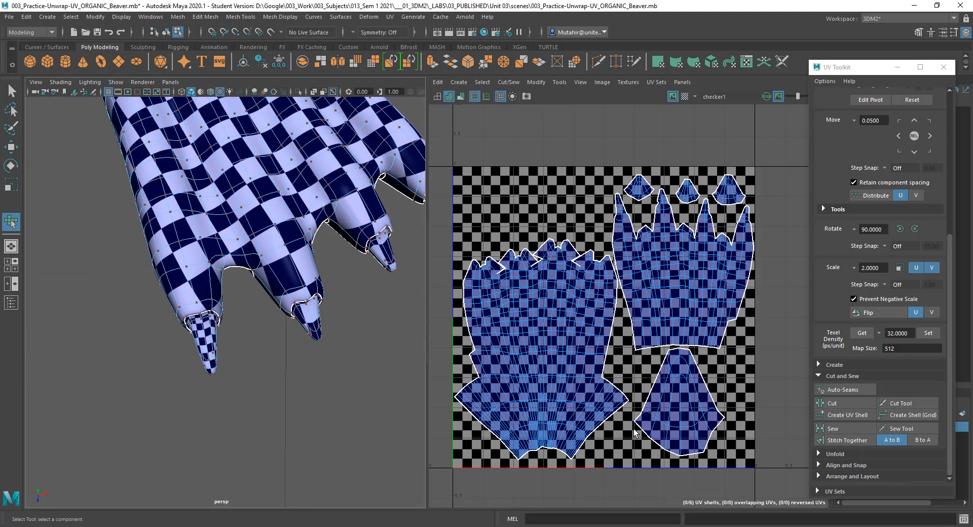
{"action": "mouse_move", "coordinate": [714, 397]}
{"action": "right_mouse_down"}
{"action": "mouse_move", "coordinate": [714, 407]}
{"action": "mouse_move", "coordinate": [733, 398]}
{"action": "mouse_move", "coordinate": [700, 389]}
{"action": "right_mouse_up"}
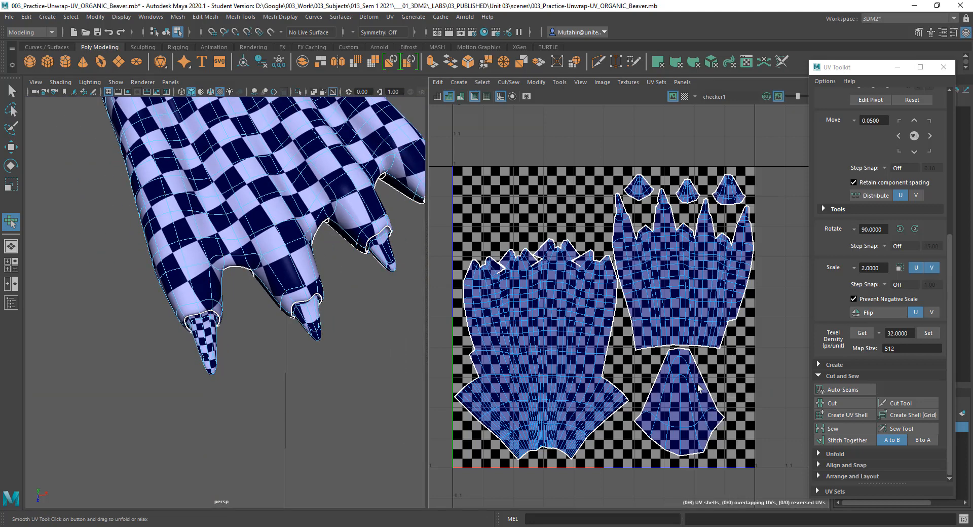
{"action": "key", "text": "r"}
{"action": "key", "text": "q"}
{"action": "left_click", "coordinate": [692, 392]}
{"action": "key", "text": "r"}
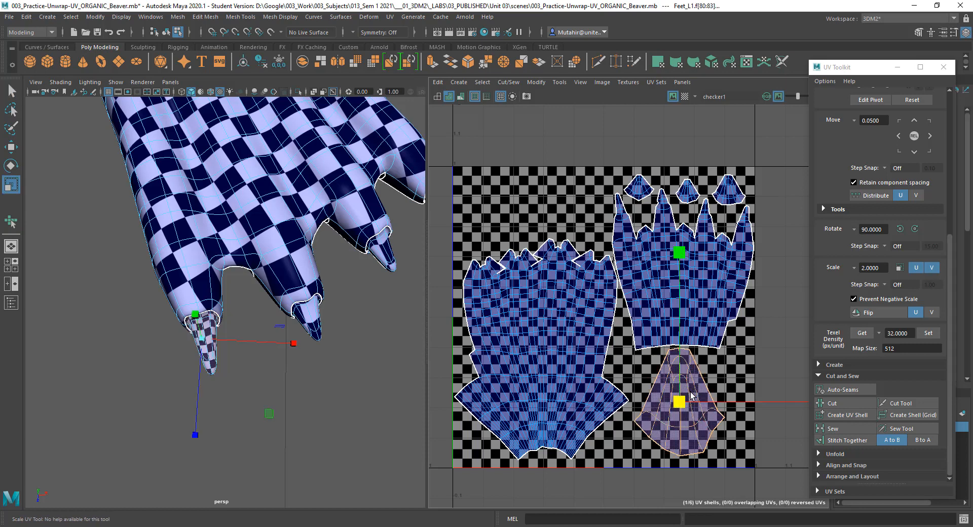
{"action": "middle_click_drag", "start_coordinate": [666, 405], "coordinate": [632, 416]}
{"action": "middle_click_drag", "start_coordinate": [612, 418], "coordinate": [577, 427]}
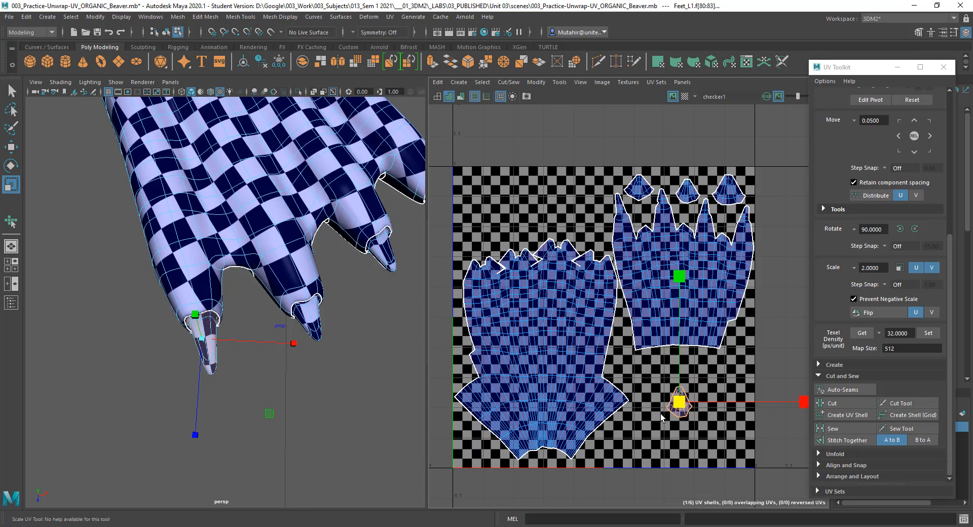
- Move the reduced claw shell back to the start of the claw row, then clear the selection and check the claw
{"action": "left_click_drag", "start_coordinate": [682, 406], "coordinate": [558, 202]}
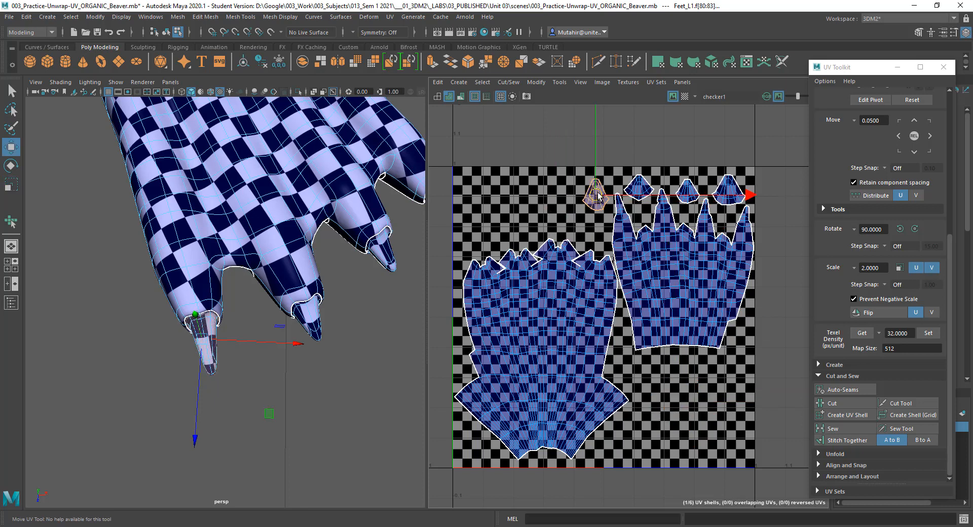
{"action": "left_click", "coordinate": [627, 219]}
{"action": "mouse_move", "coordinate": [235, 306]}
{"action": "left_mouse_down", "text": "alt"}
{"action": "mouse_move", "coordinate": [245, 300]}
{"action": "mouse_move", "coordinate": [226, 310]}
{"action": "left_mouse_up", "text": "alt"}
{"action": "left_click", "coordinate": [272, 380]}
{"action": "left_click_drag", "start_coordinate": [293, 382], "coordinate": [361, 362], "text": "alt"}
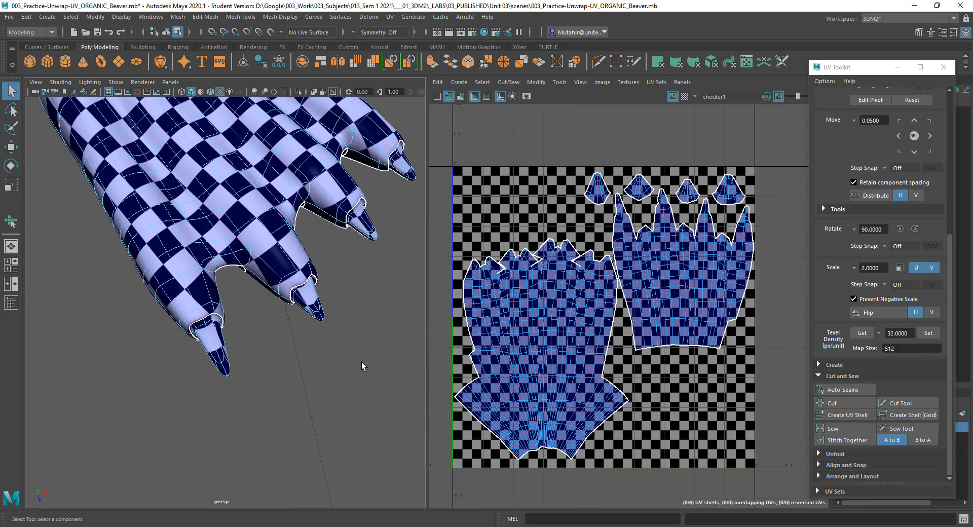
- Frame the second claw's UV shell, move it below the smaller foot shell and enlarge it
{"action": "left_click", "coordinate": [636, 192]}
{"action": "key", "text": "f"}
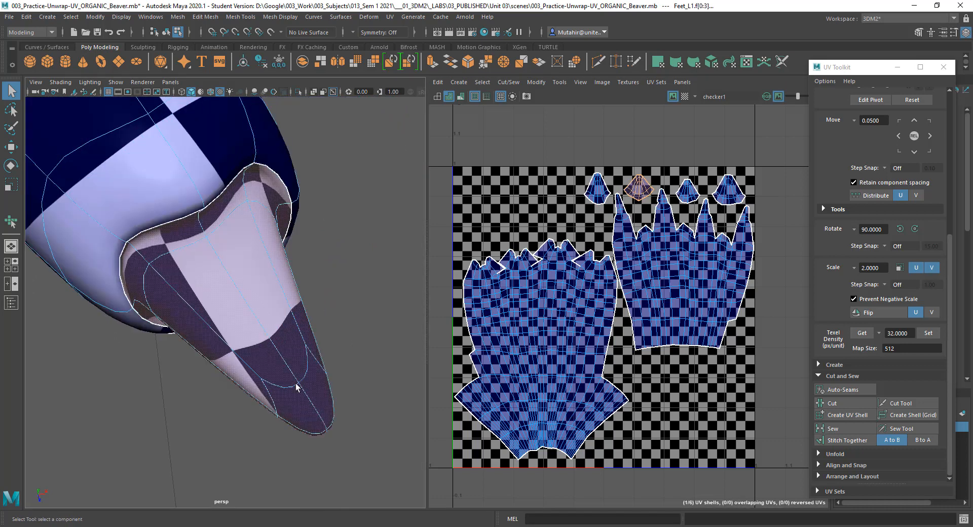
{"action": "key", "text": "r"}
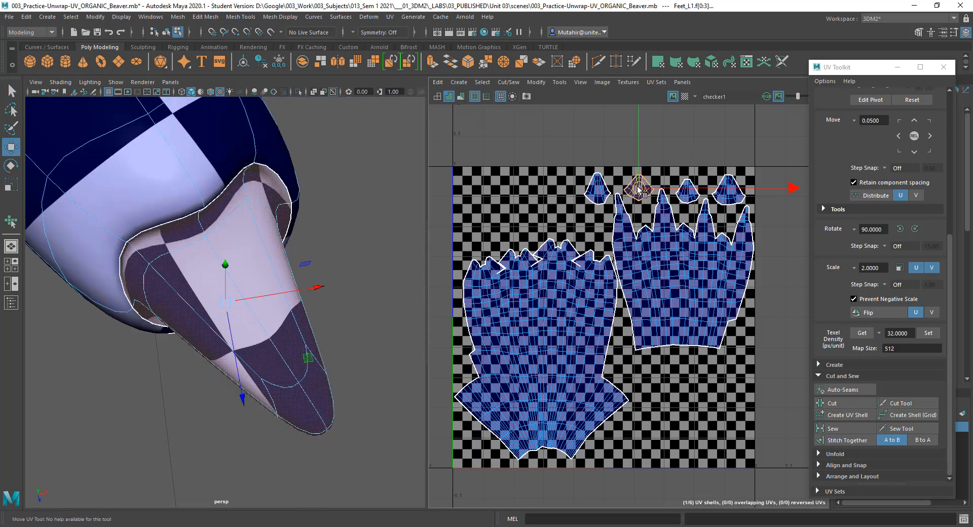
{"action": "left_click_drag", "start_coordinate": [640, 190], "coordinate": [851, 376]}
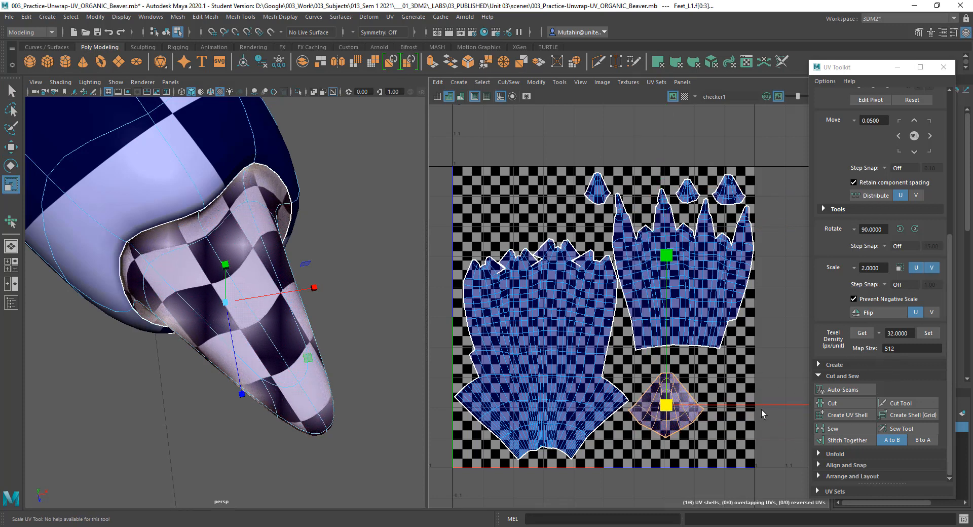
- Stretch the second claw's shell vertically and adjust its width to even out the checker squares
{"action": "middle_click_drag", "start_coordinate": [753, 430], "coordinate": [679, 410], "text": "alt"}
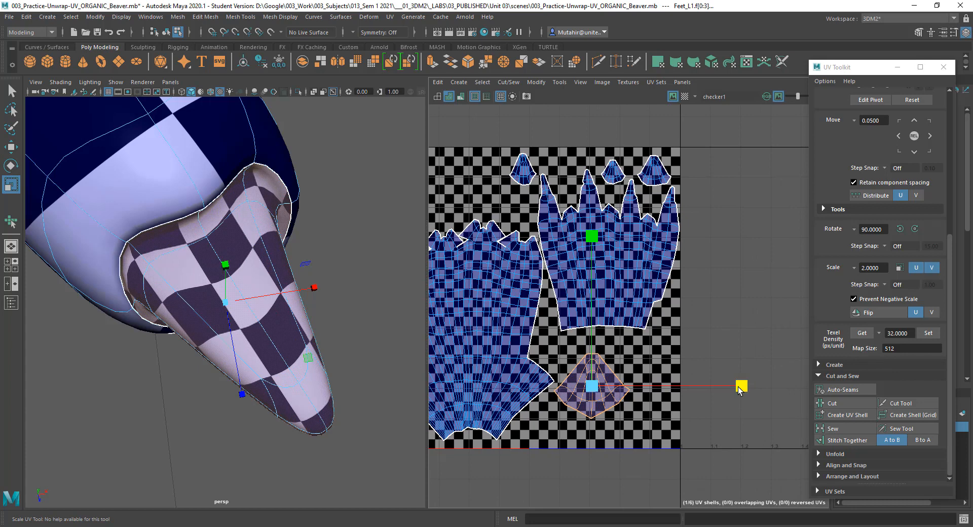
{"action": "mouse_move", "coordinate": [738, 388]}
{"action": "left_mouse_down"}
{"action": "mouse_move", "coordinate": [707, 394]}
{"action": "mouse_move", "coordinate": [760, 393]}
{"action": "mouse_move", "coordinate": [748, 396]}
{"action": "left_mouse_up"}
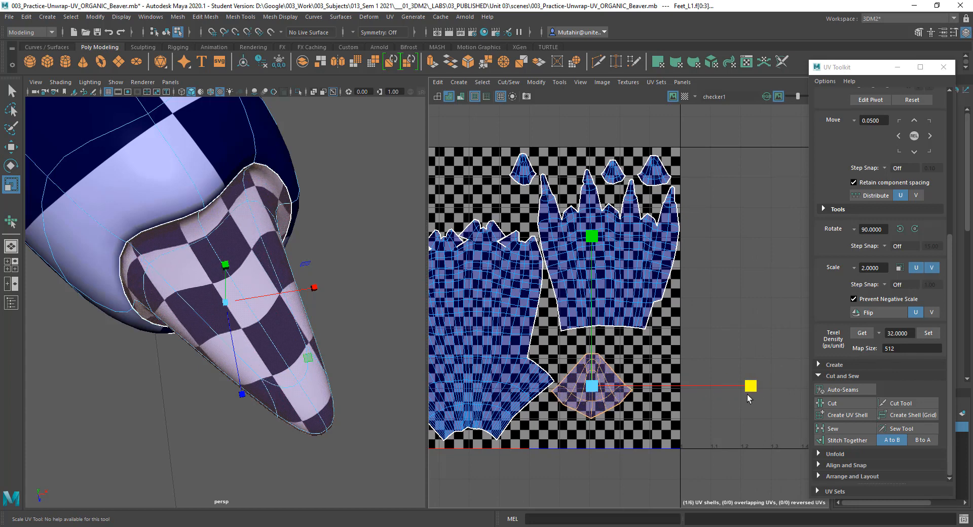
{"action": "left_click_drag", "start_coordinate": [593, 236], "coordinate": [606, 208]}
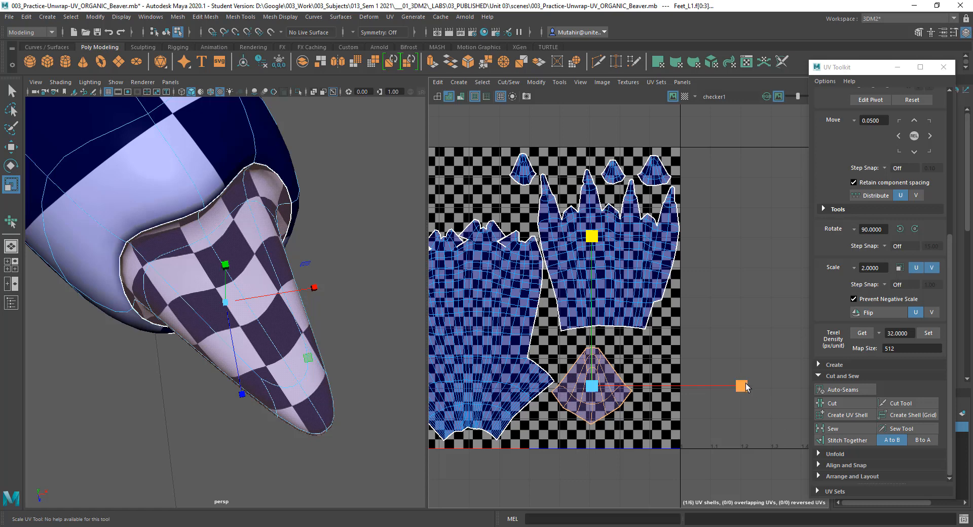
{"action": "left_click_drag", "start_coordinate": [746, 385], "coordinate": [730, 397]}
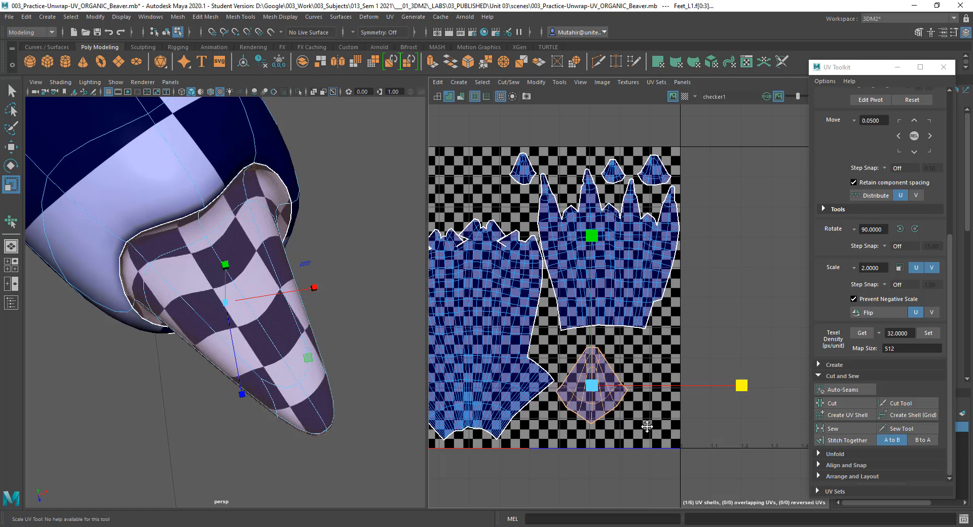
- Scale the second claw's shell down, return it to its slot in the claw row and clear the selection
{"action": "key", "text": "w"}
{"action": "left_click_drag", "start_coordinate": [598, 388], "coordinate": [540, 404]}
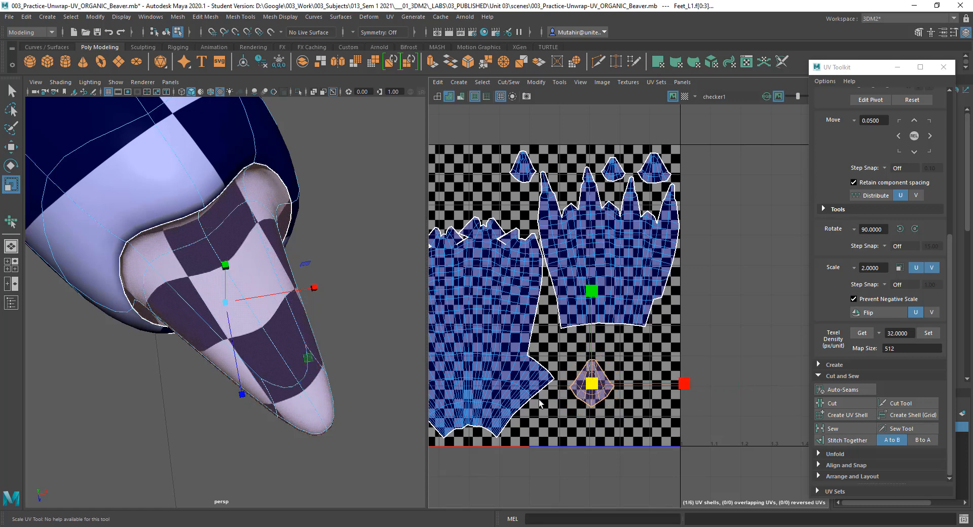
{"action": "left_click_drag", "start_coordinate": [591, 385], "coordinate": [567, 171]}
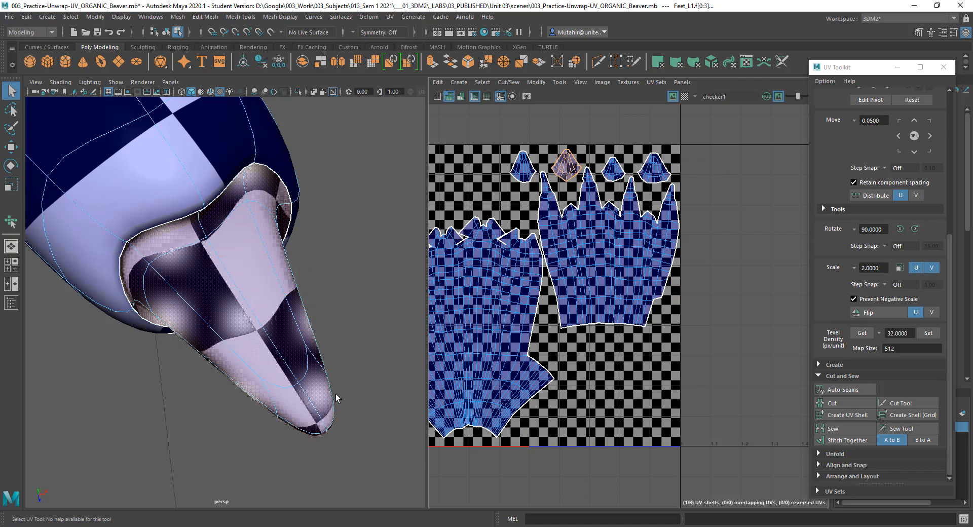
{"action": "right_click_drag", "start_coordinate": [336, 398], "coordinate": [314, 325], "text": "alt"}
{"action": "left_click", "coordinate": [313, 321]}
- Inspect the checker pattern on the claws, then return to object mode, deselect the foot and examine the whole foot
{"action": "left_click_drag", "start_coordinate": [313, 320], "coordinate": [277, 324], "text": "alt"}
{"action": "right_click_drag", "start_coordinate": [248, 233], "coordinate": [269, 254], "text": "alt"}
{"action": "left_click_drag", "start_coordinate": [269, 253], "coordinate": [249, 238], "text": "alt"}
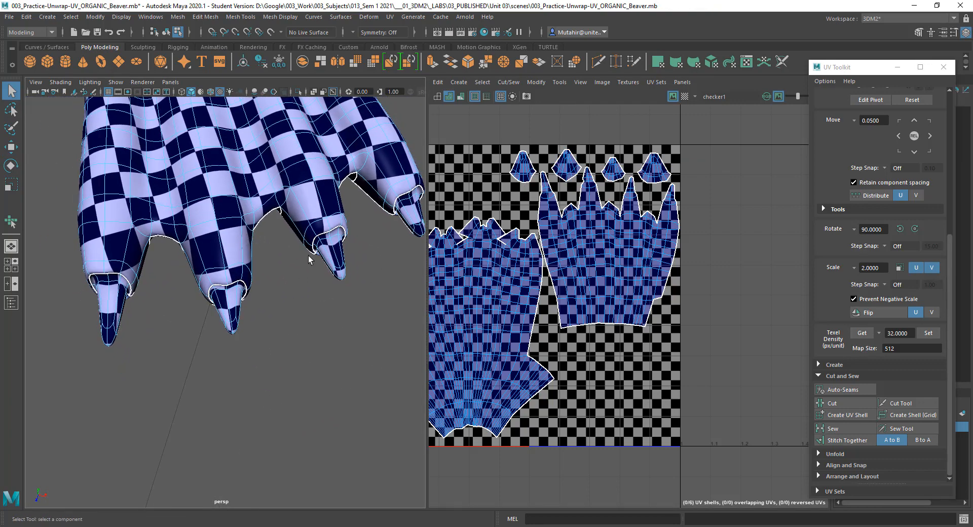
{"action": "left_click_drag", "start_coordinate": [309, 259], "coordinate": [304, 276], "text": "alt"}
{"action": "left_click_drag", "start_coordinate": [267, 328], "coordinate": [247, 321], "text": "alt"}
{"action": "middle_click_drag", "start_coordinate": [283, 305], "coordinate": [395, 300], "text": "alt"}
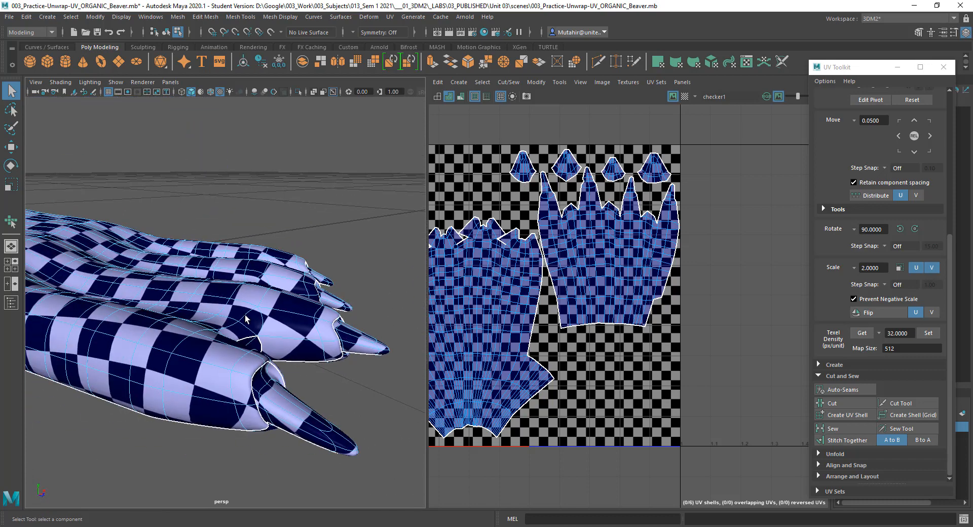
{"action": "right_click_drag", "start_coordinate": [247, 271], "coordinate": [324, 252]}
{"action": "left_click_drag", "start_coordinate": [304, 236], "coordinate": [348, 224]}
{"action": "left_click_drag", "start_coordinate": [295, 302], "coordinate": [245, 277], "text": "alt"}
{"action": "scroll", "coordinate": [179, 322], "scroll_direction": "down", "scroll_amount": 6}
{"action": "left_click_drag", "start_coordinate": [295, 256], "coordinate": [321, 346], "text": "alt"}
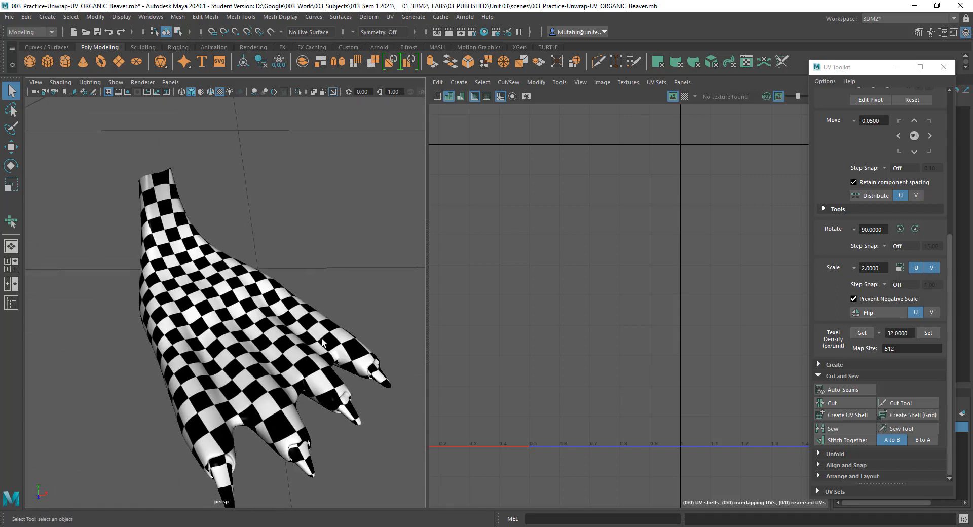